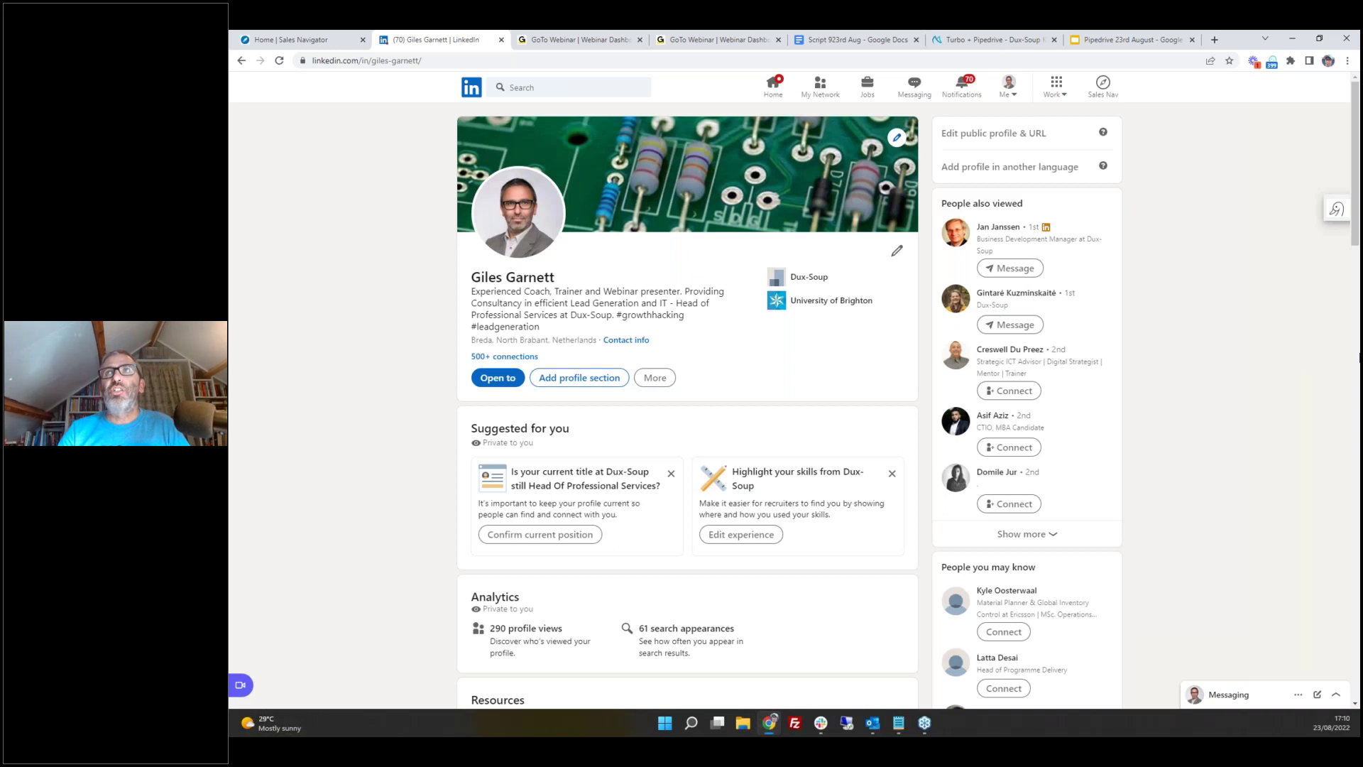
- Open the Dux-Dash from the Dux-Soup extension and go to its CRM Connections page
click(1272, 63)
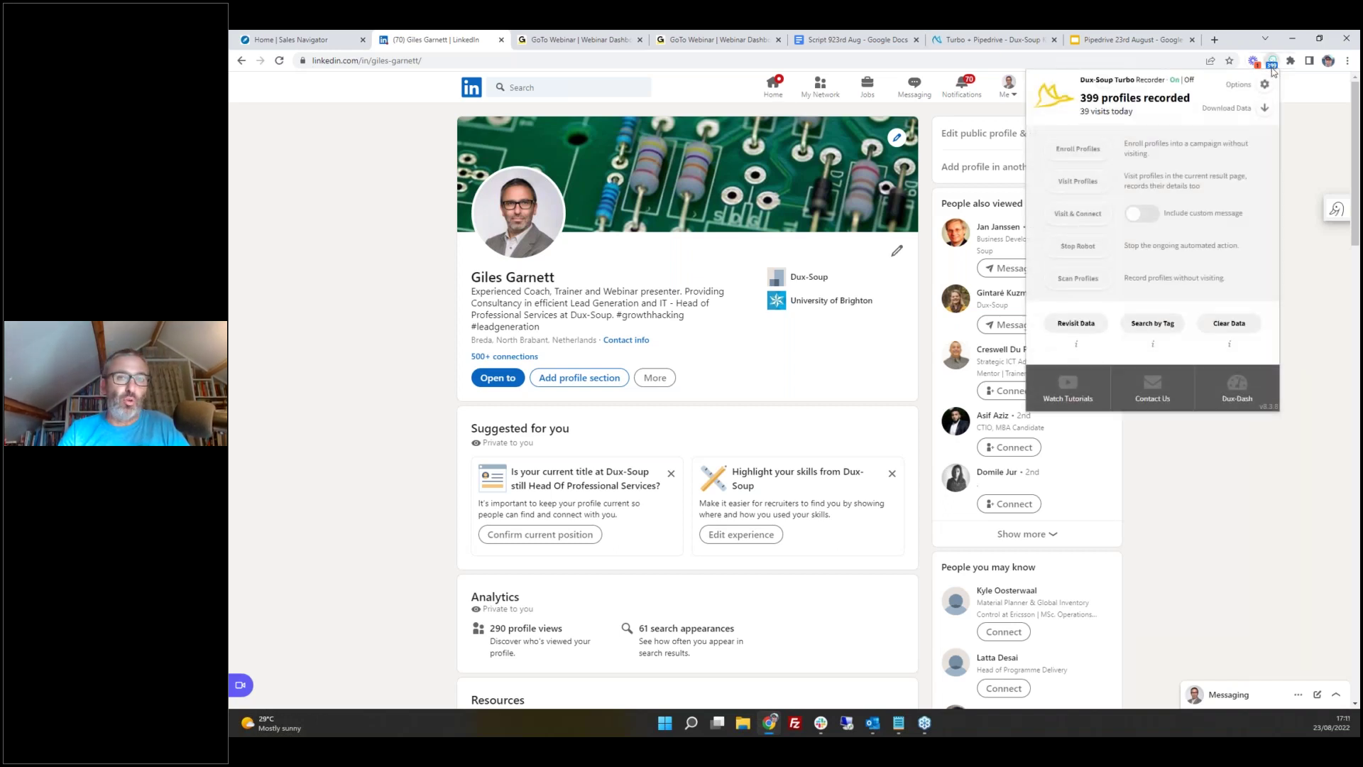
click(1235, 386)
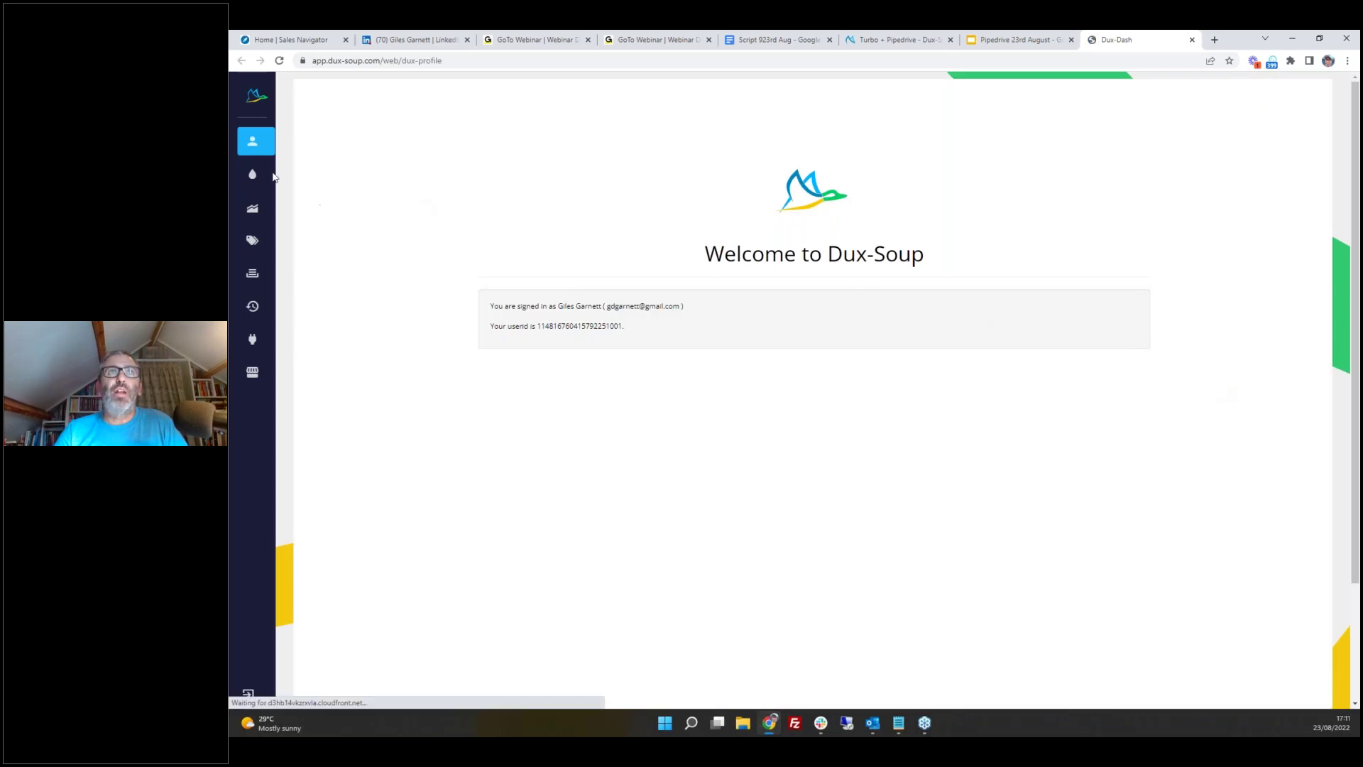
mouse_move(273, 176)
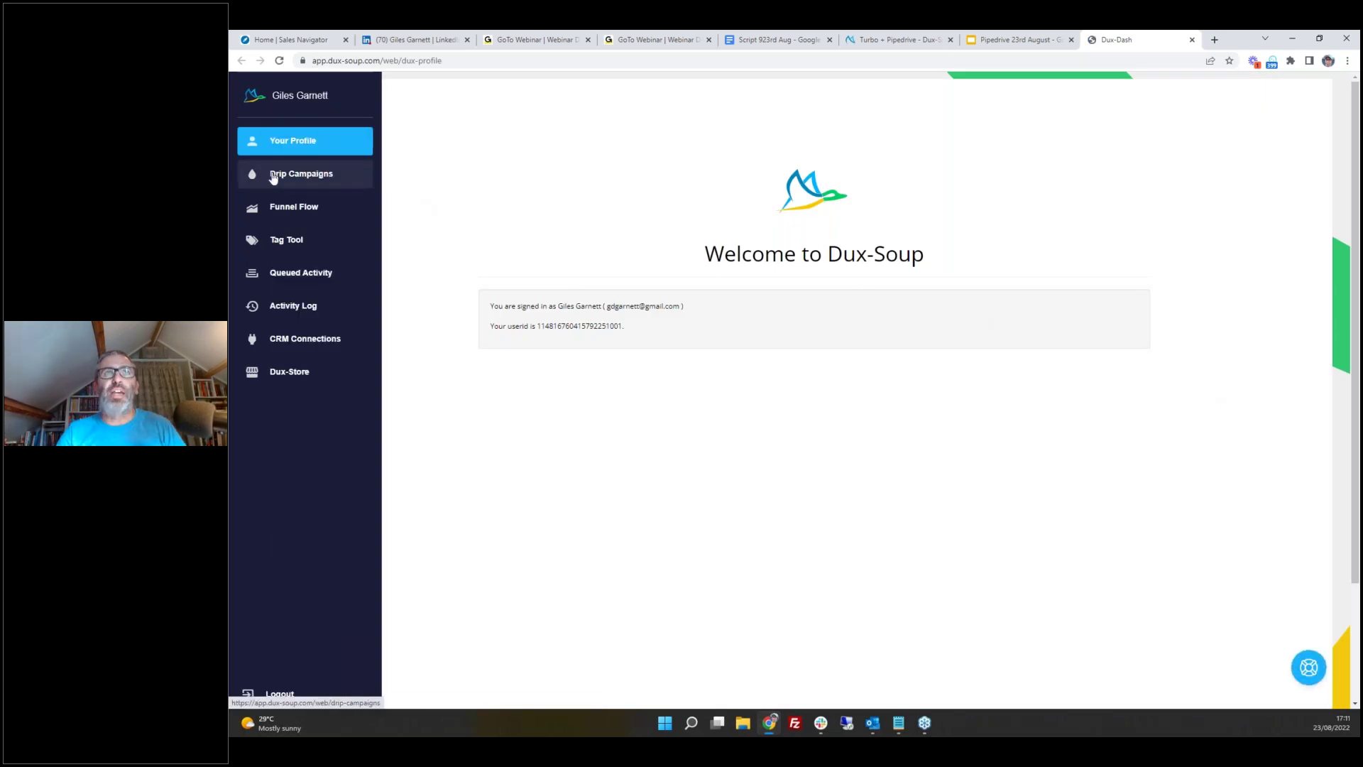
click(298, 345)
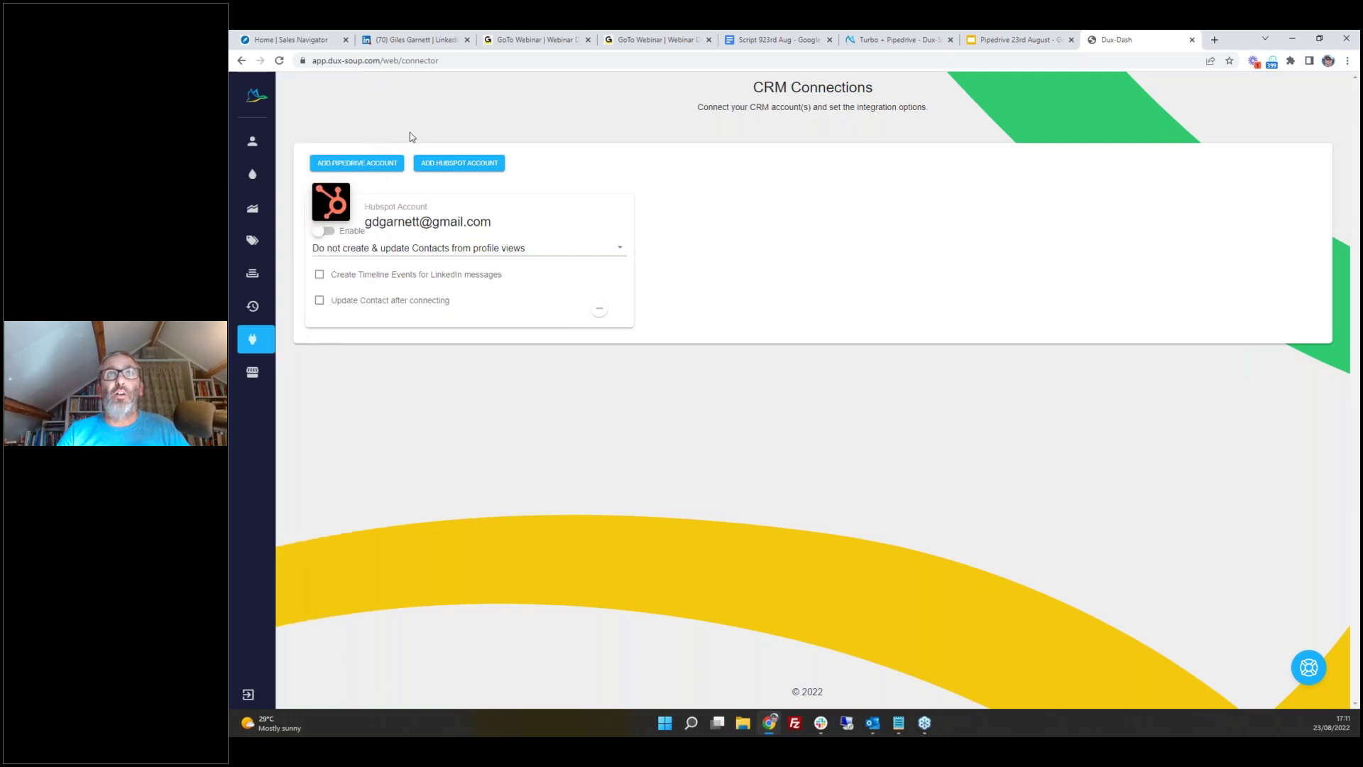
- Add a Pipedrive account by installing the Dux-Soup Connector with its requested permissions, and enable the new connection
click(359, 165)
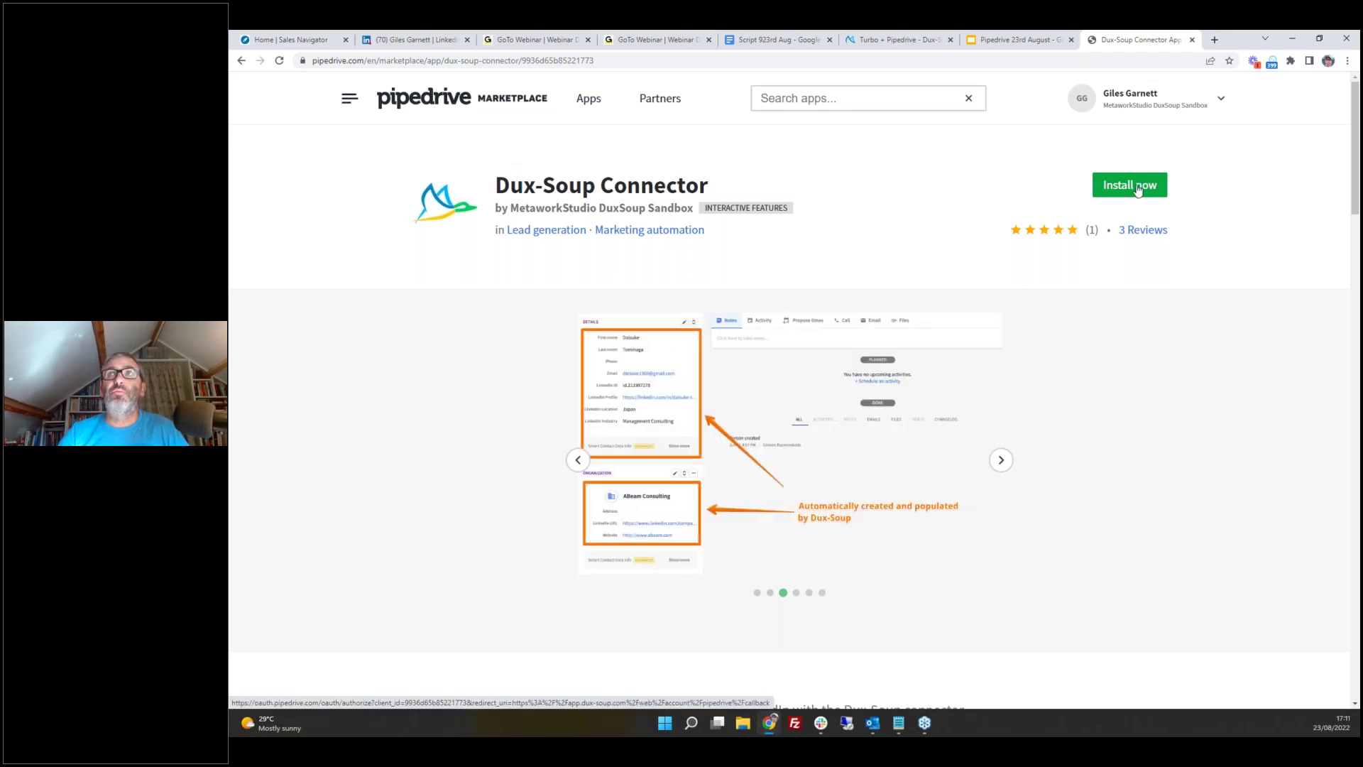
click(1125, 188)
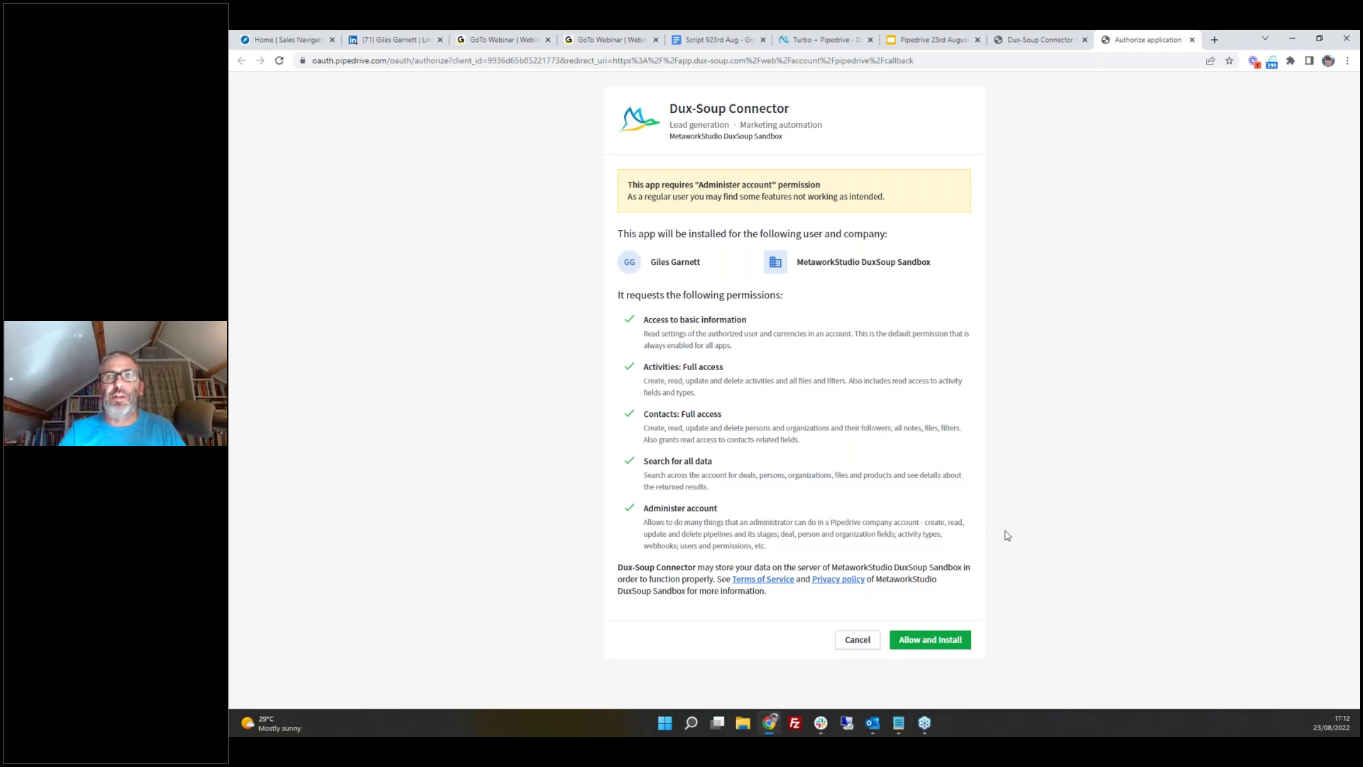
click(946, 641)
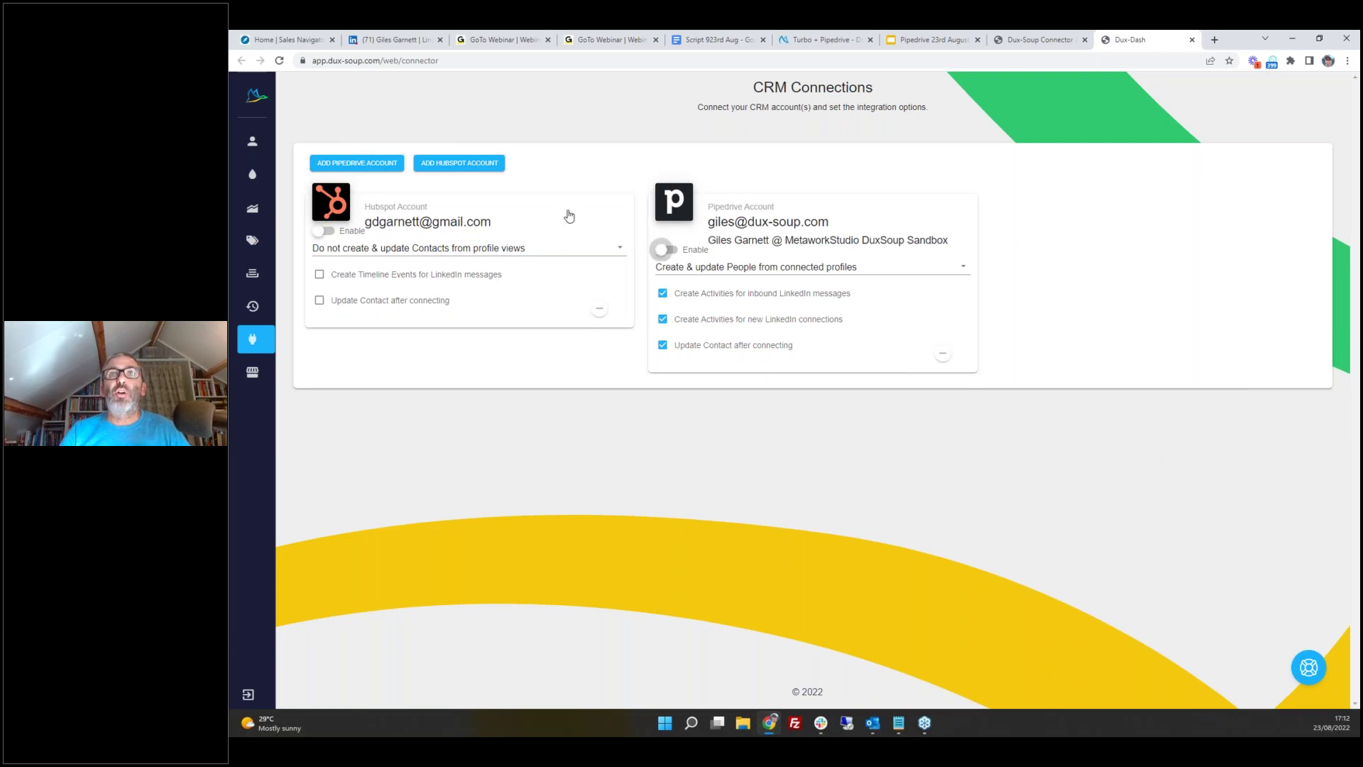
click(667, 250)
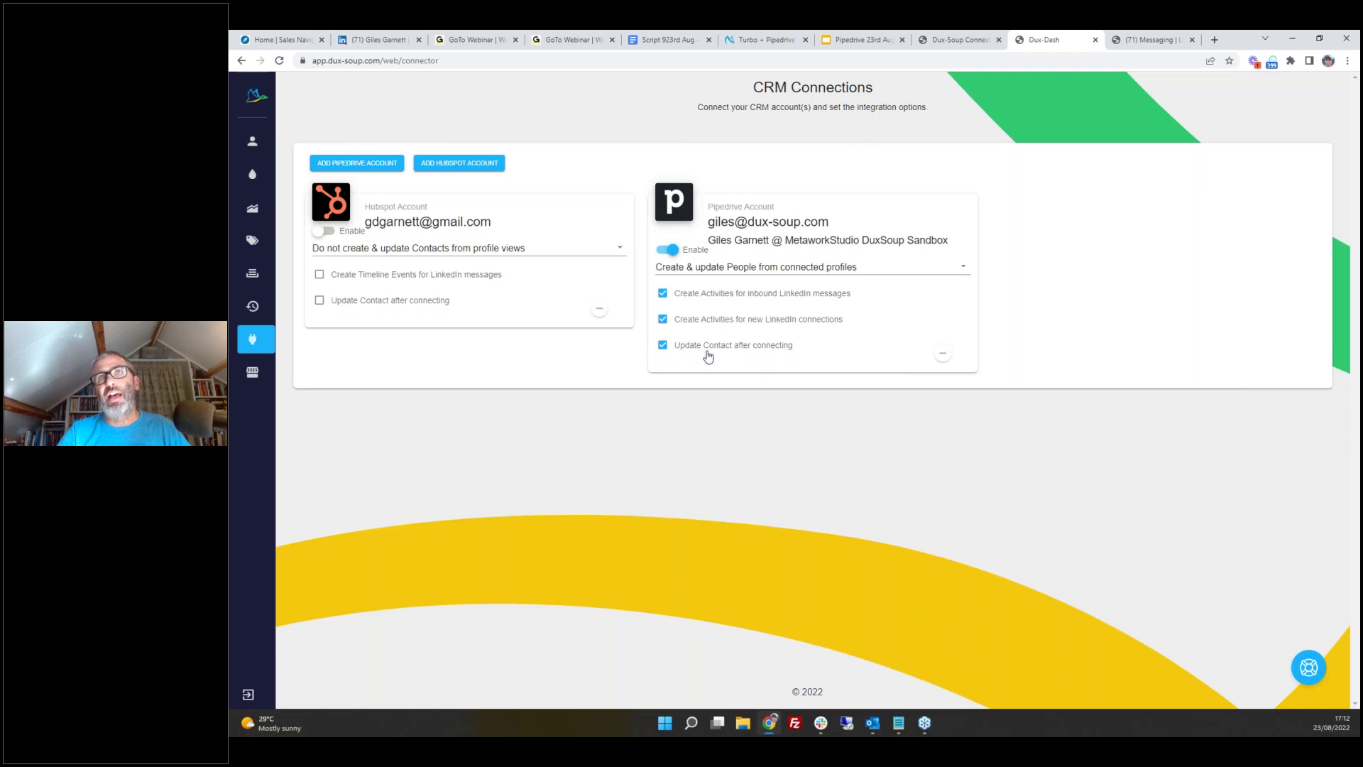
- Review the Pipedrive options for creating and updating People, trying tagged profiles and returning to connected profiles
click(966, 269)
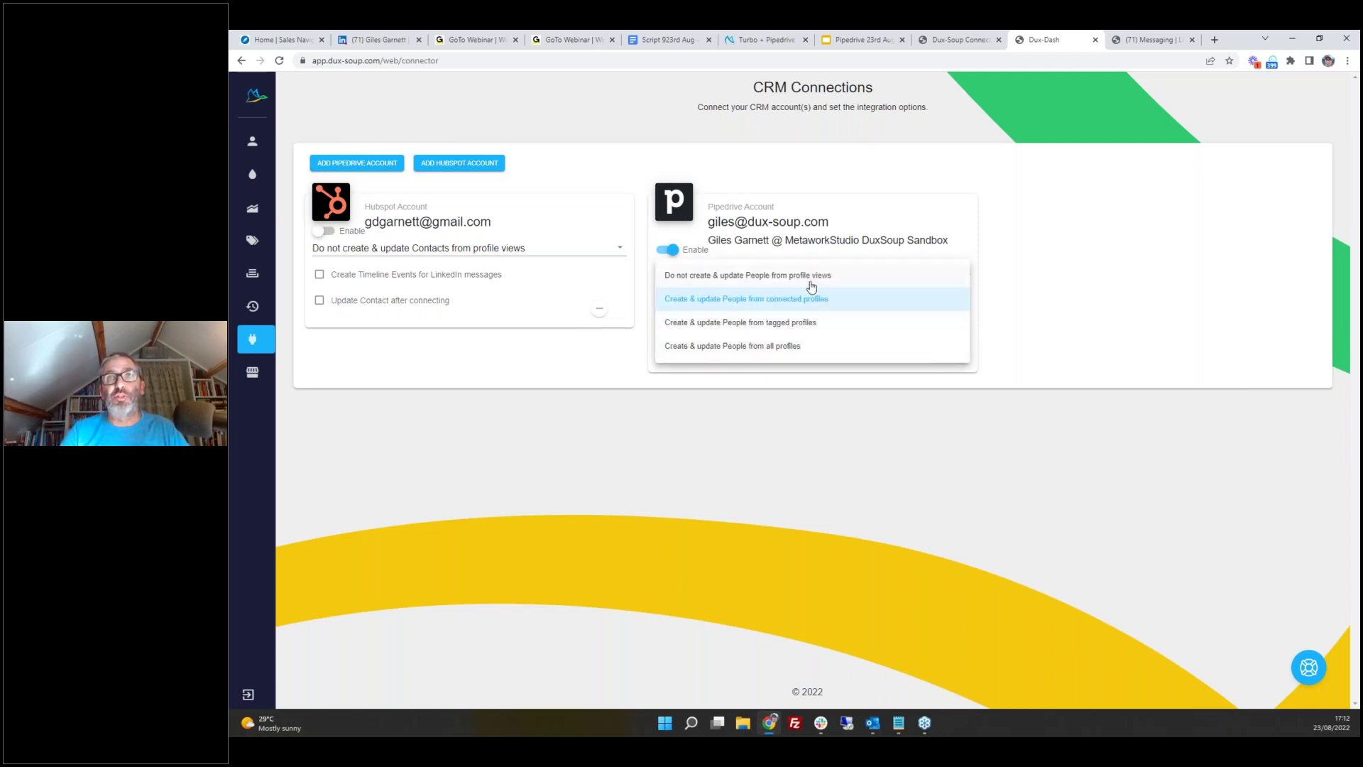
click(1119, 303)
click(954, 268)
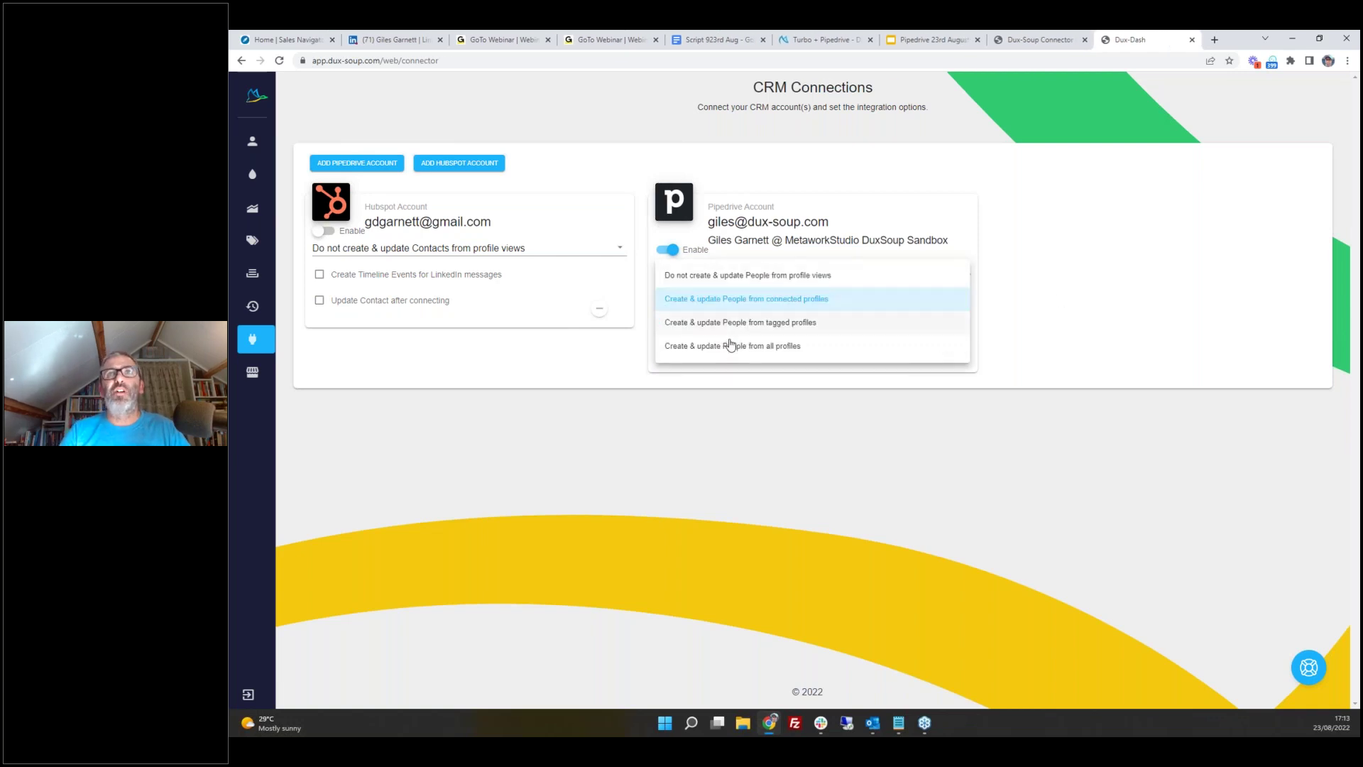
click(731, 324)
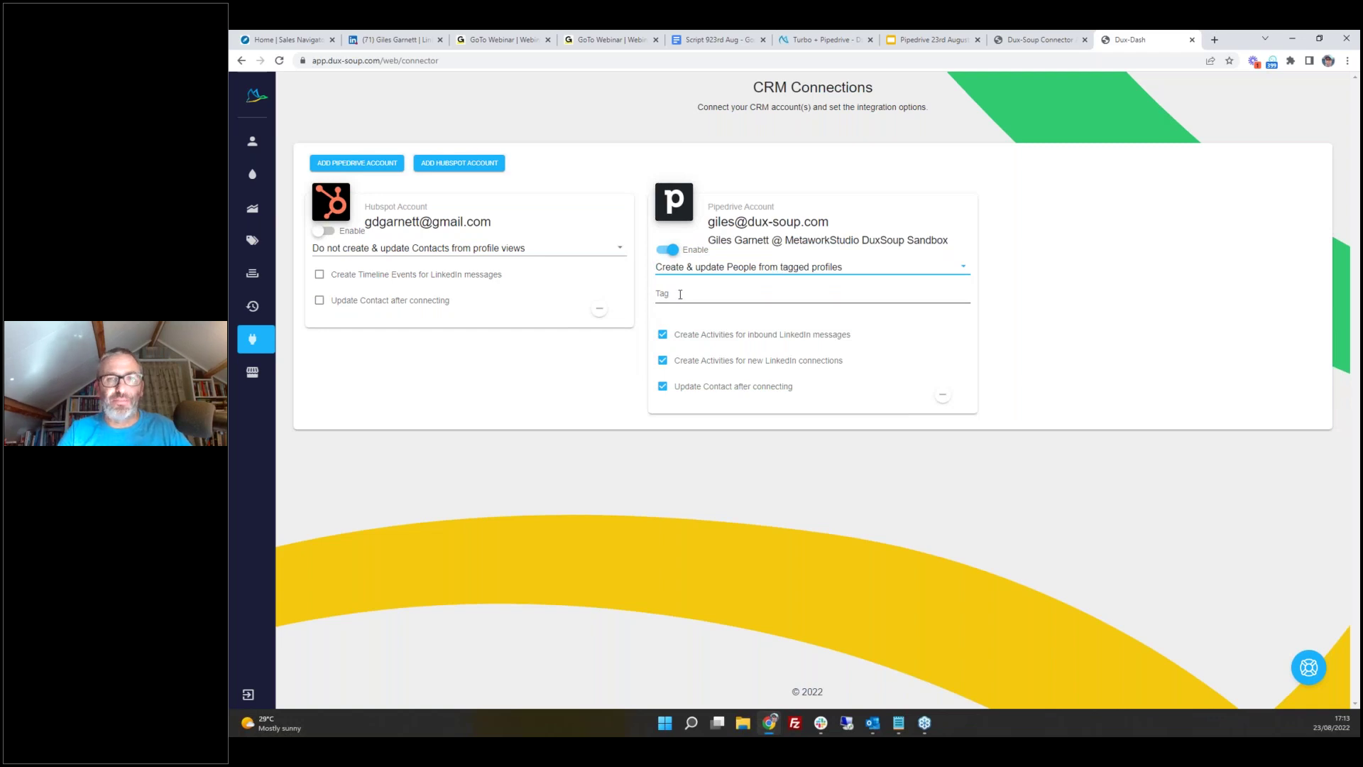
click(875, 268)
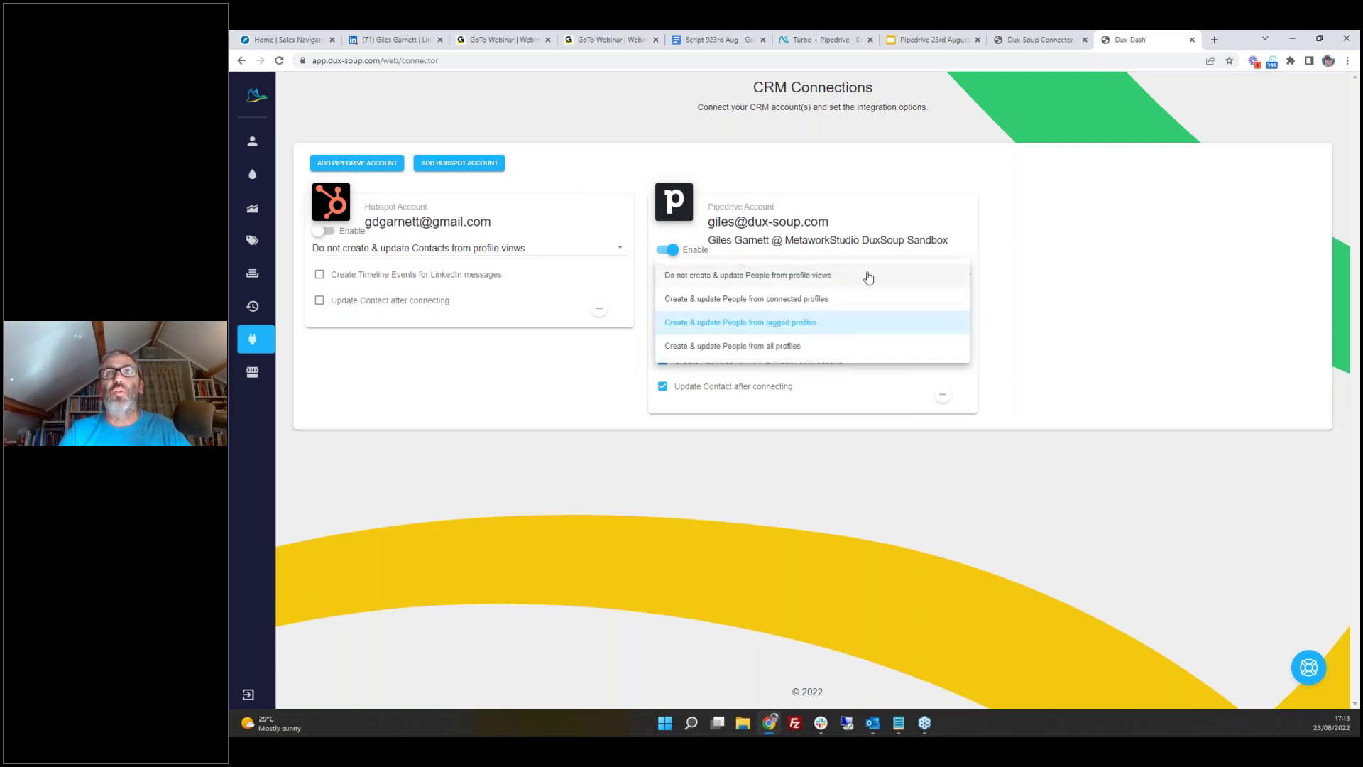
click(822, 304)
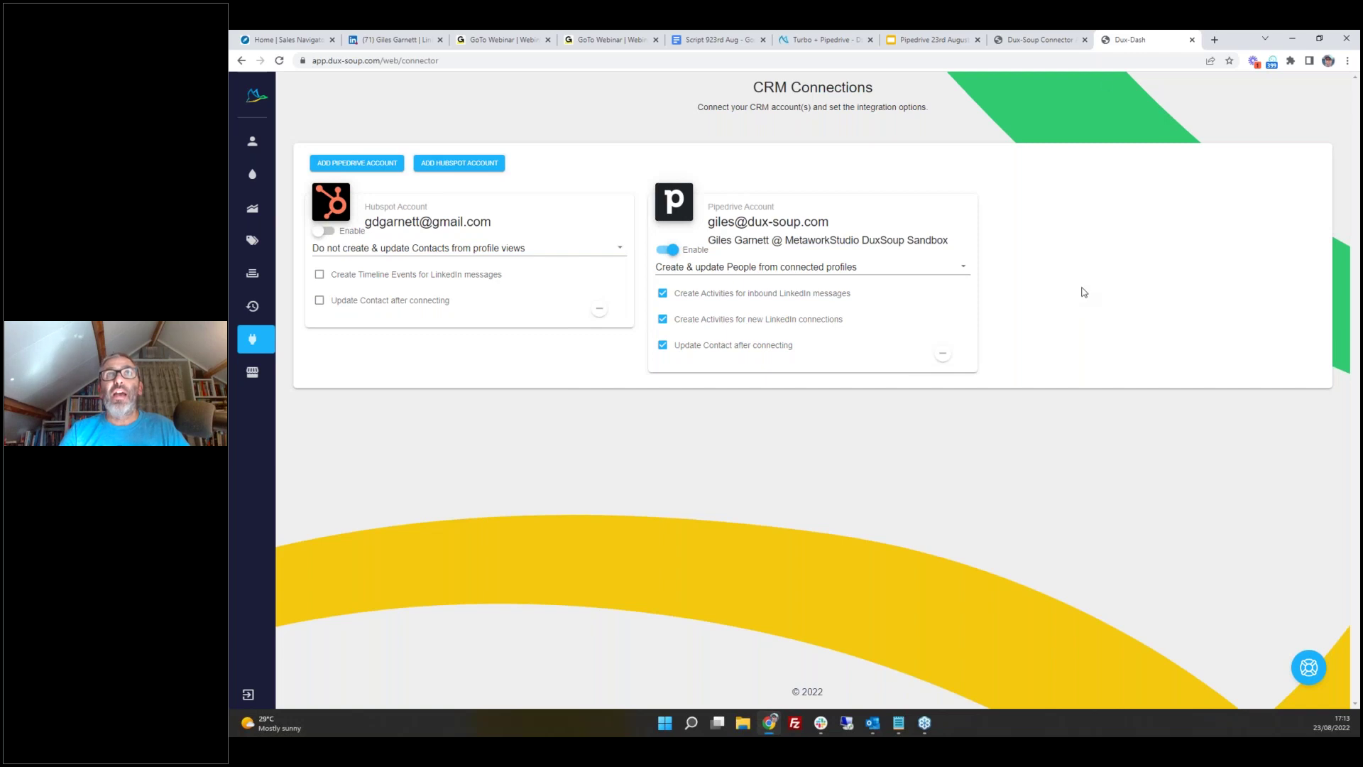
- Close the Dux-Soup Connector marketplace page and log in to Pipedrive through pipedrive.com in a new browser tab
click(1084, 40)
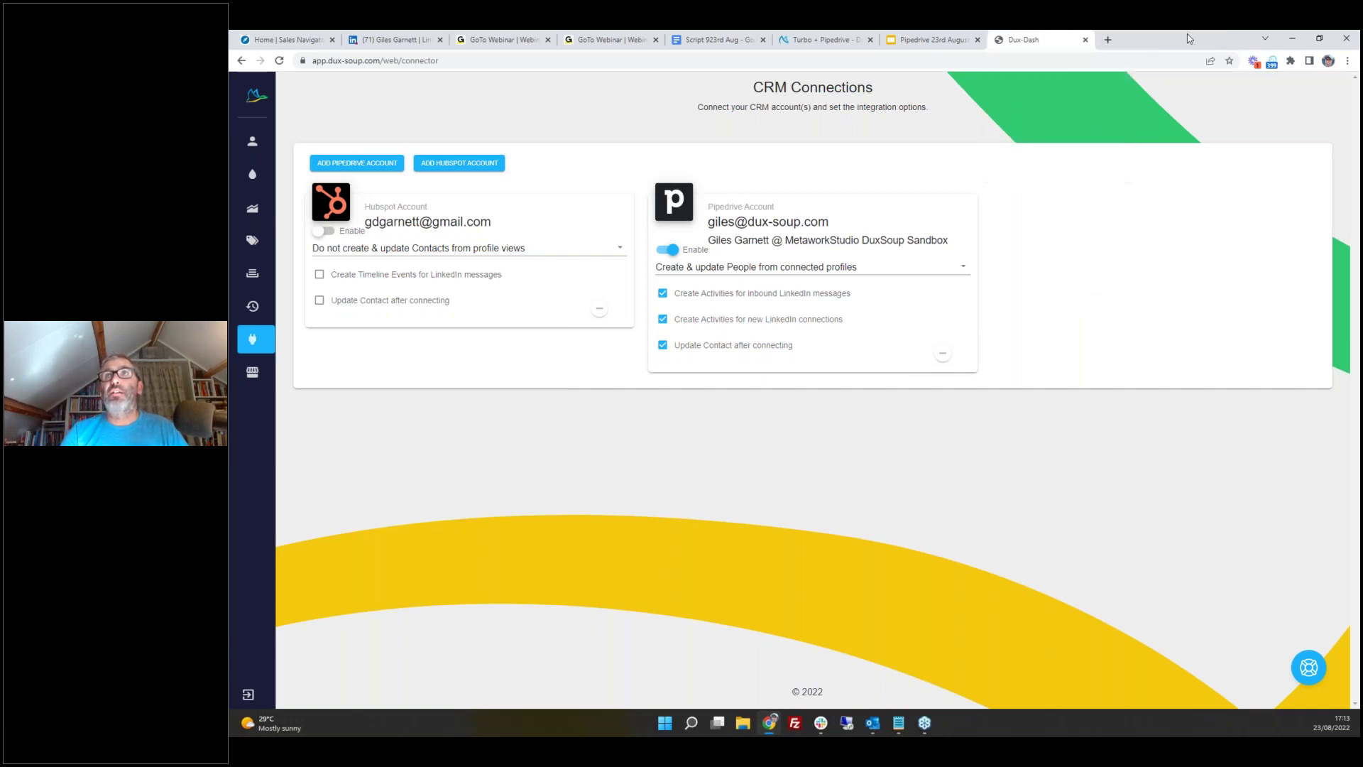
click(1107, 40)
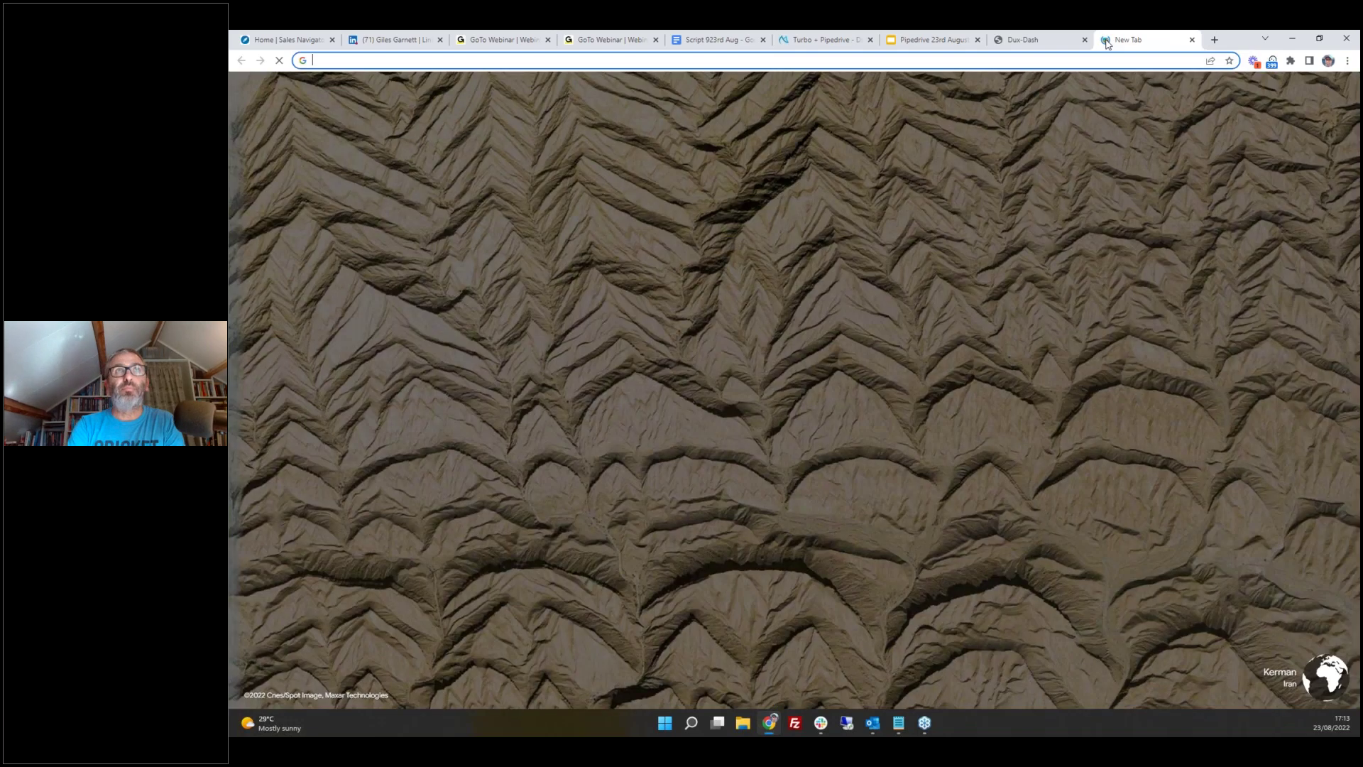
text(pipedrive.com)
key(Return)
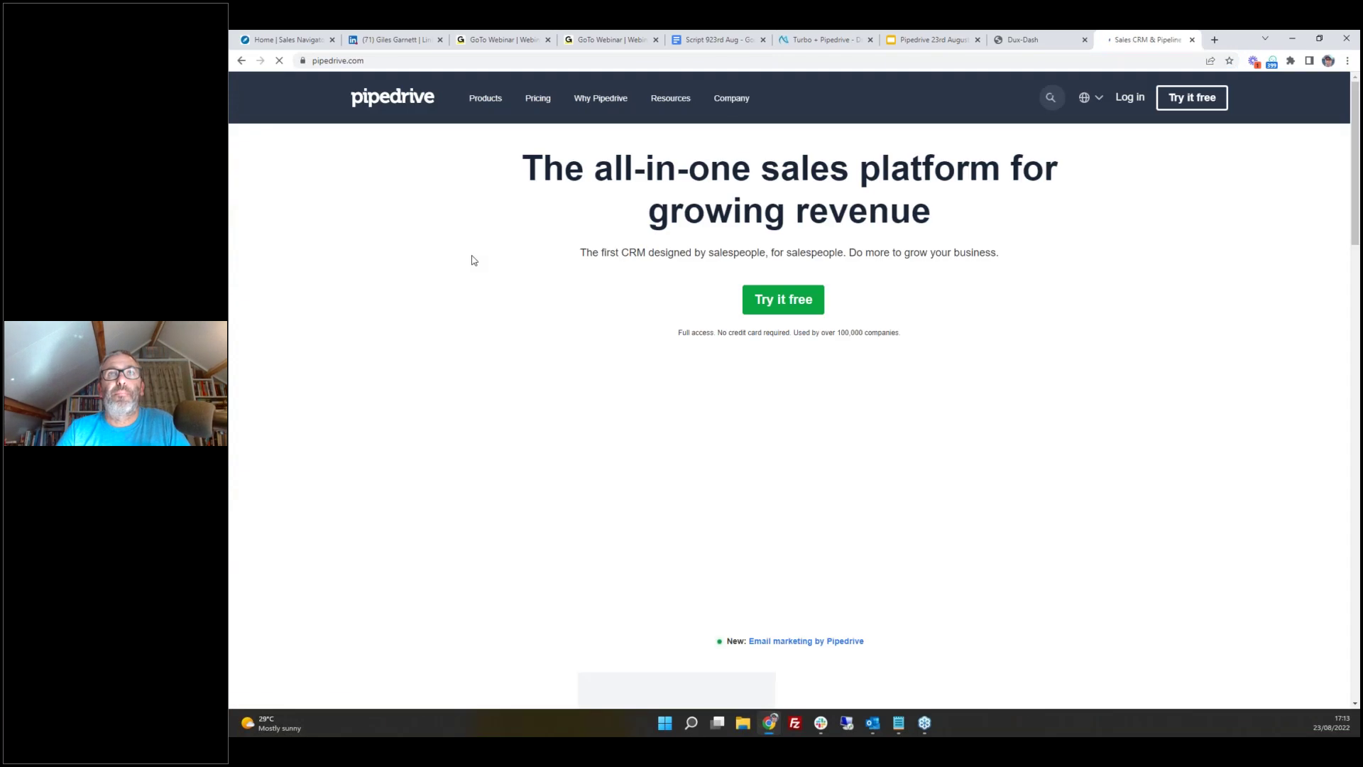
click(1133, 99)
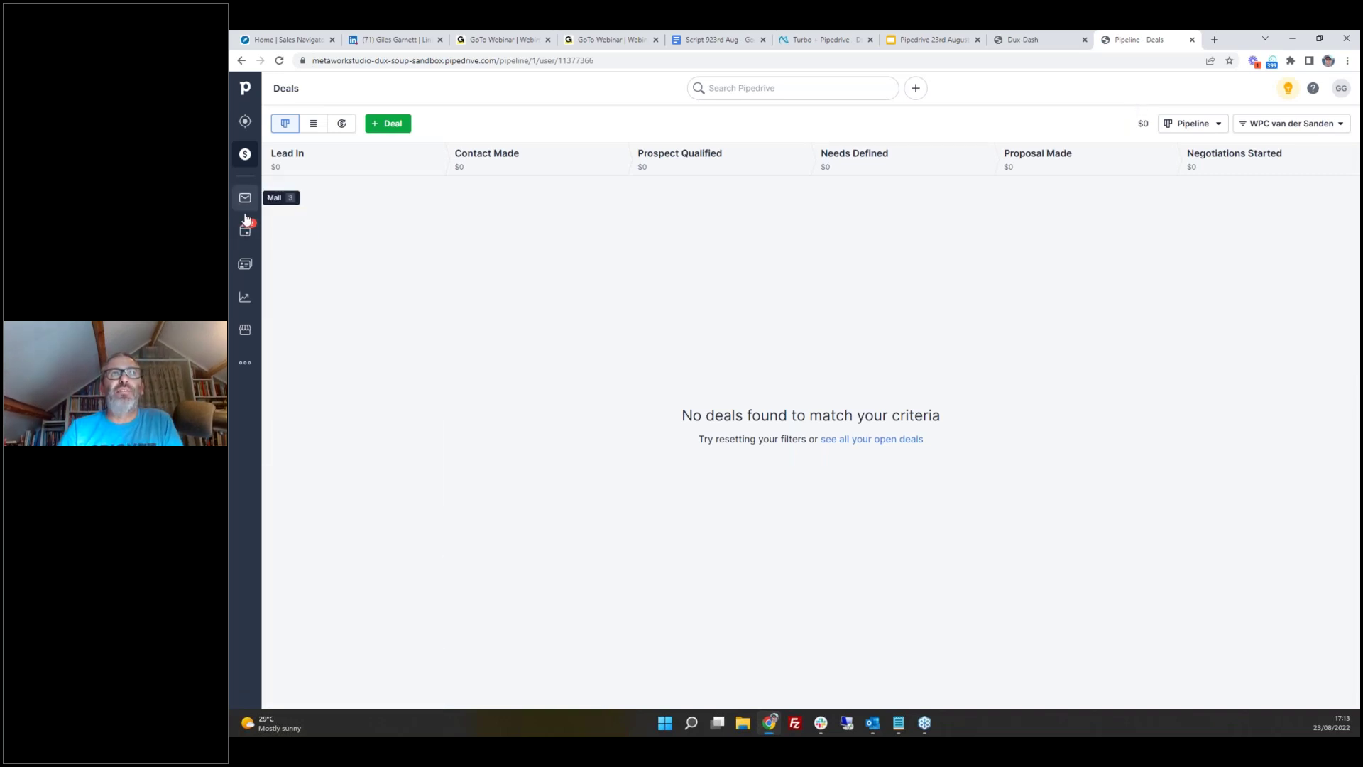
- Open the People contacts list in Pipedrive and narrow its Name column
click(245, 265)
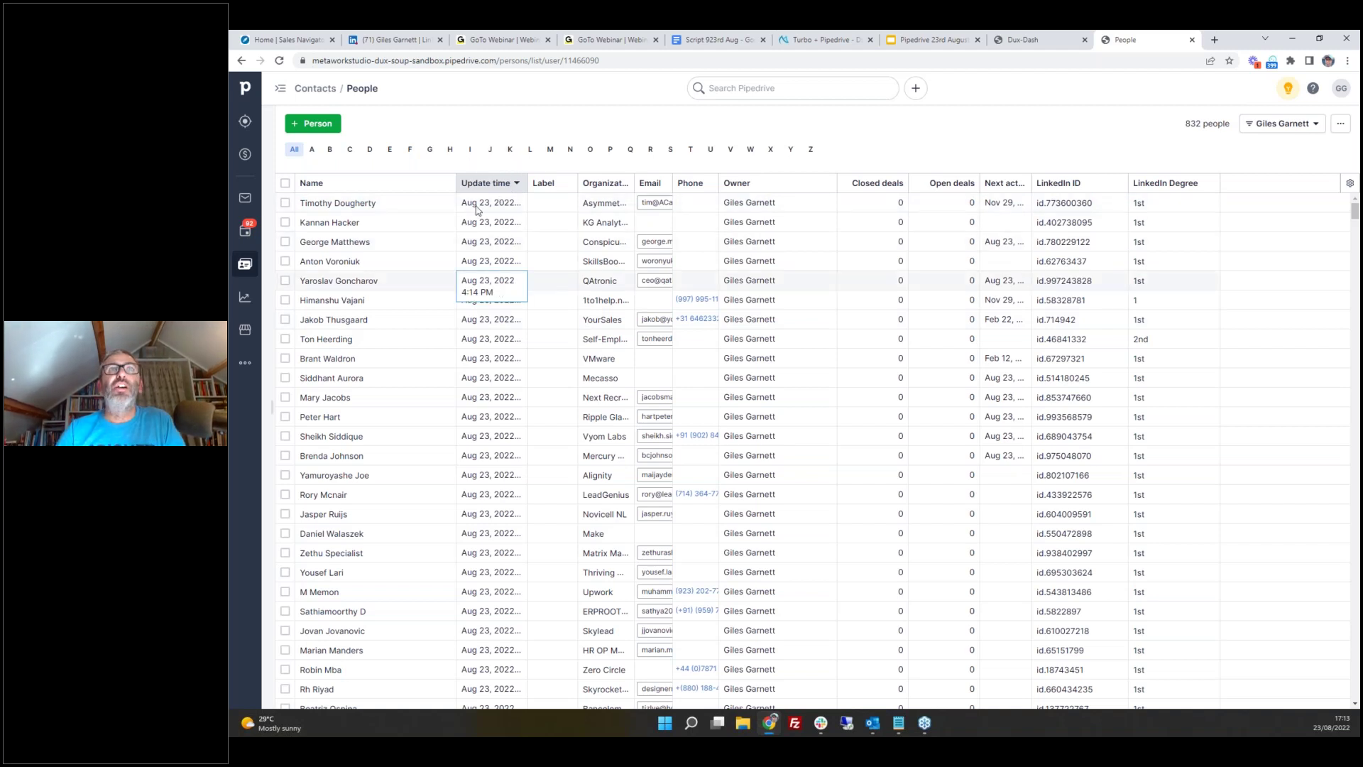
drag(456, 182, 383, 184)
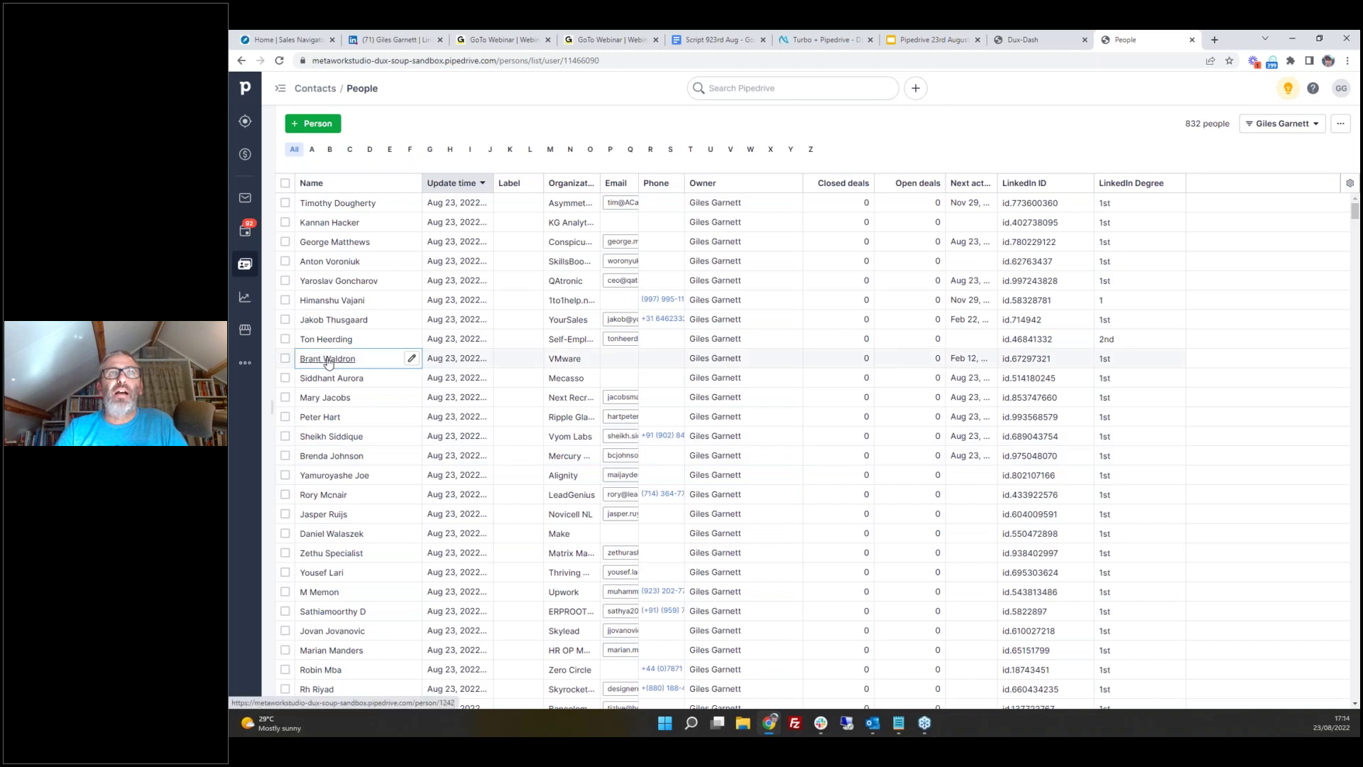
- Examine the VMware contact's LinkedIn details, organization, planned activity and message history, and return to the People list
mouse_move(329, 363)
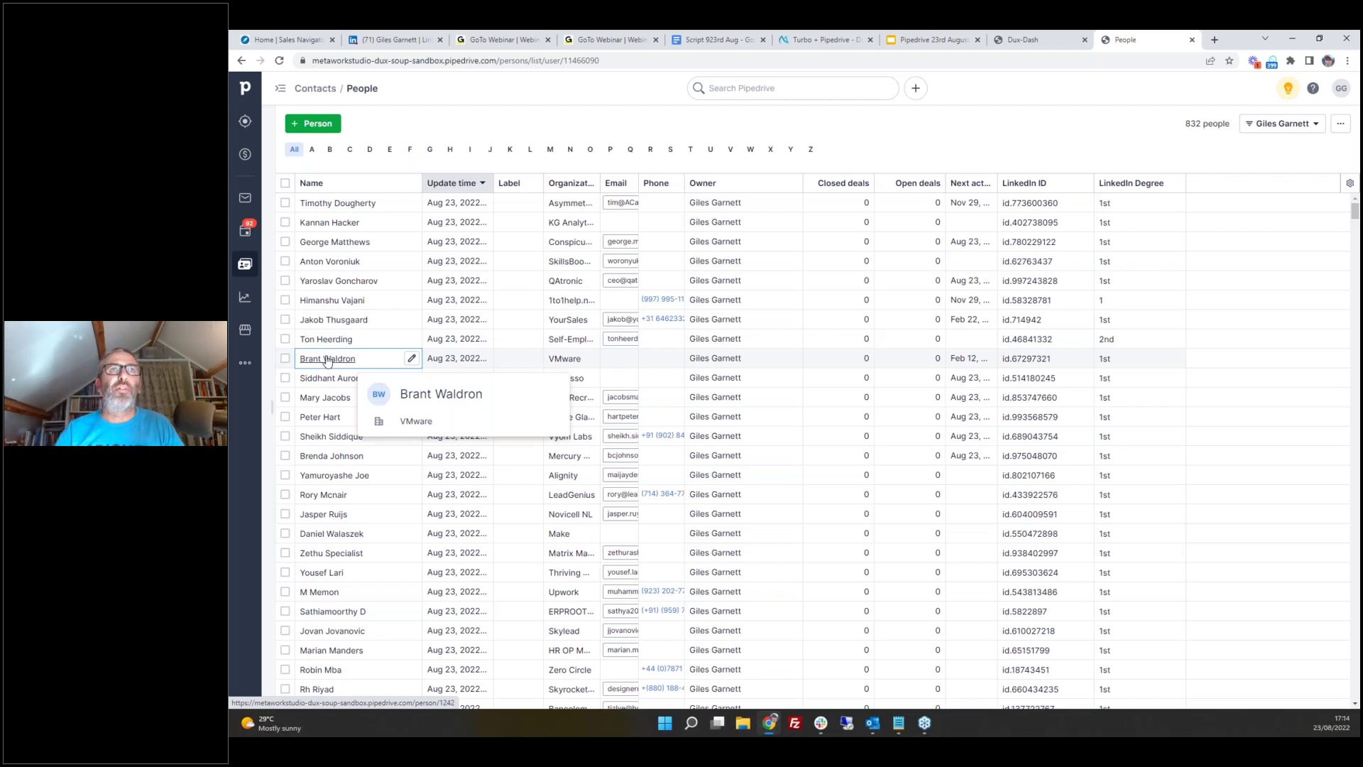
click(334, 359)
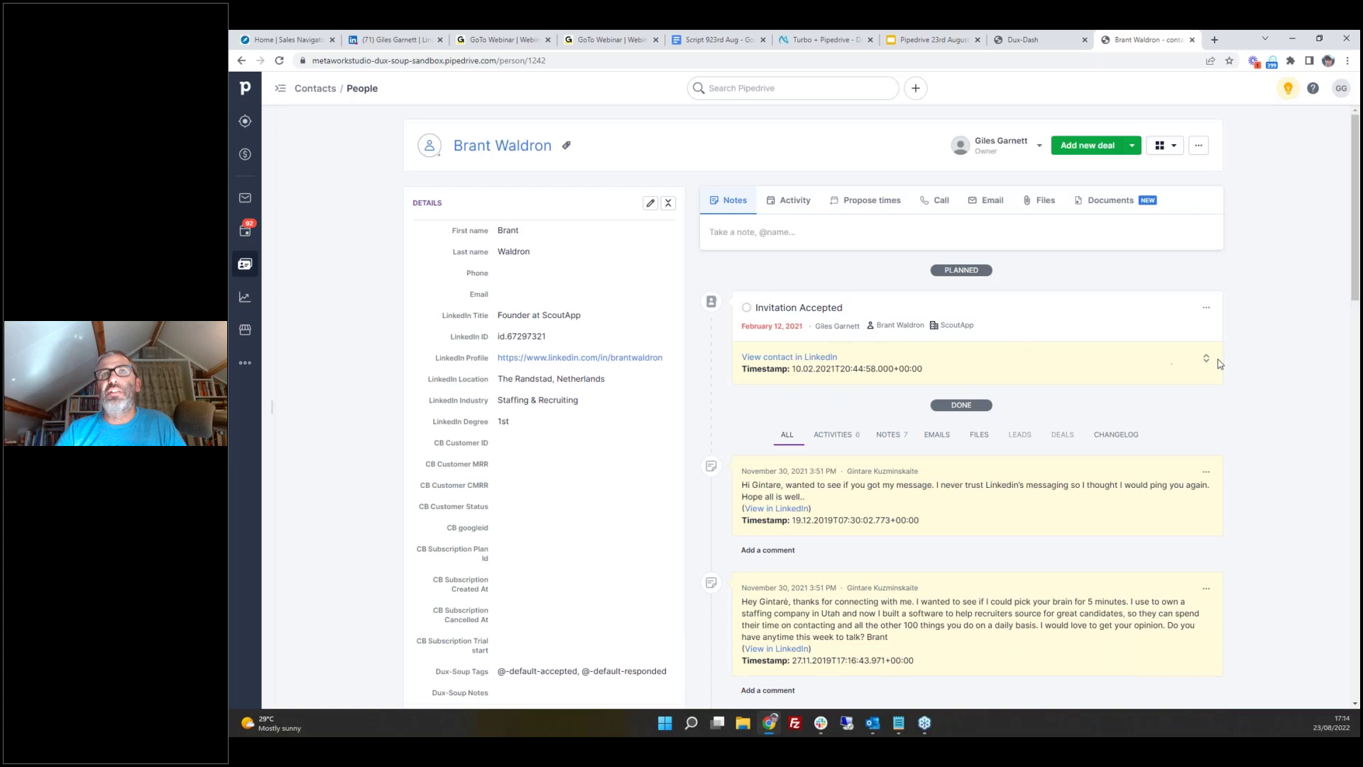
scroll(1258, 369, down, 1)
scroll(1258, 369, down, 4)
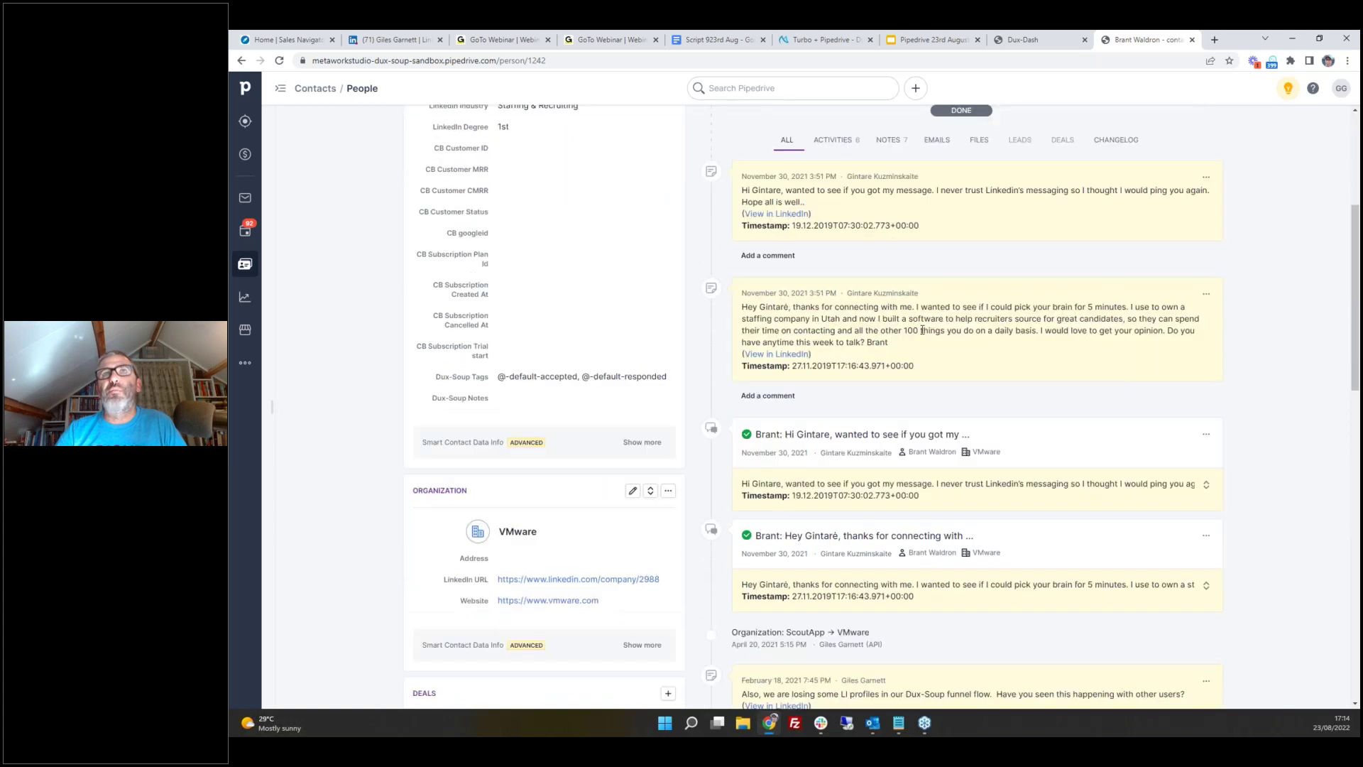
scroll(1239, 414, down, 2)
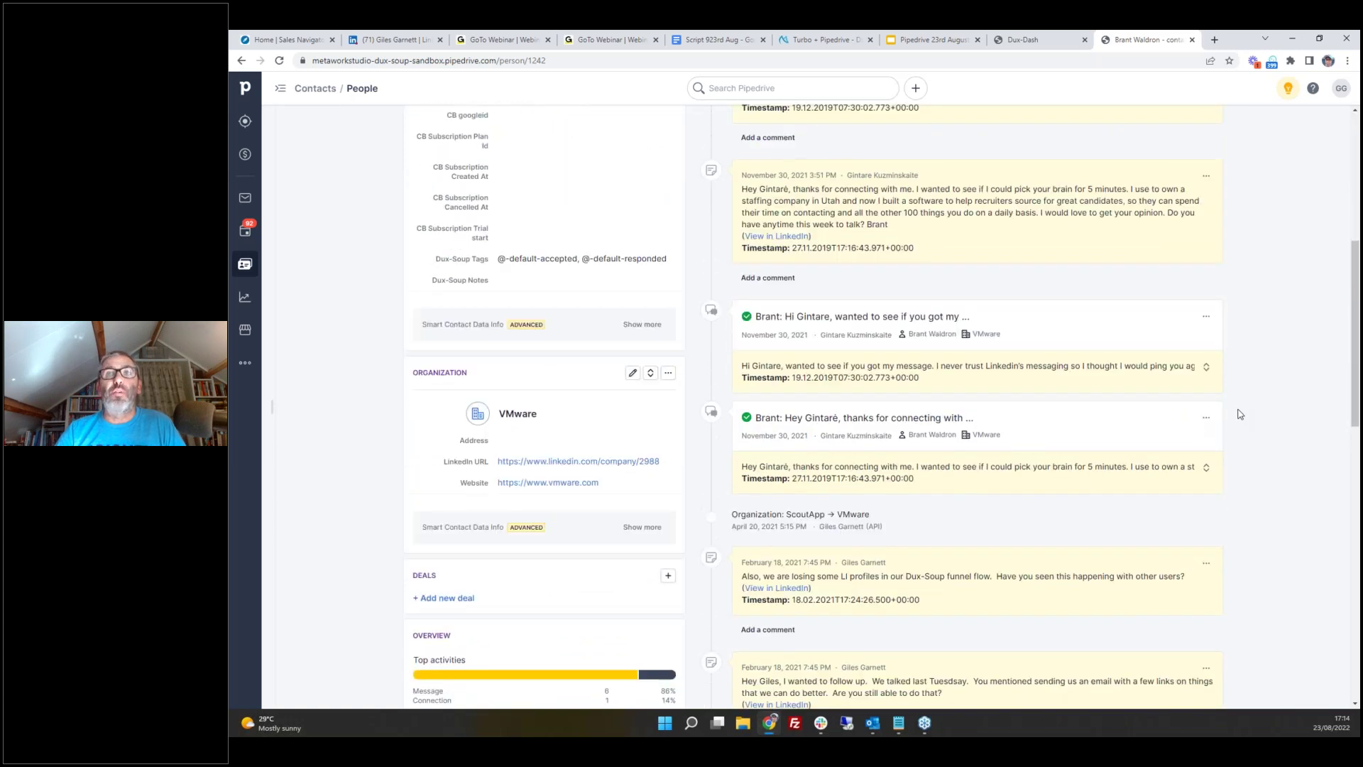
scroll(1150, 410, down, 1)
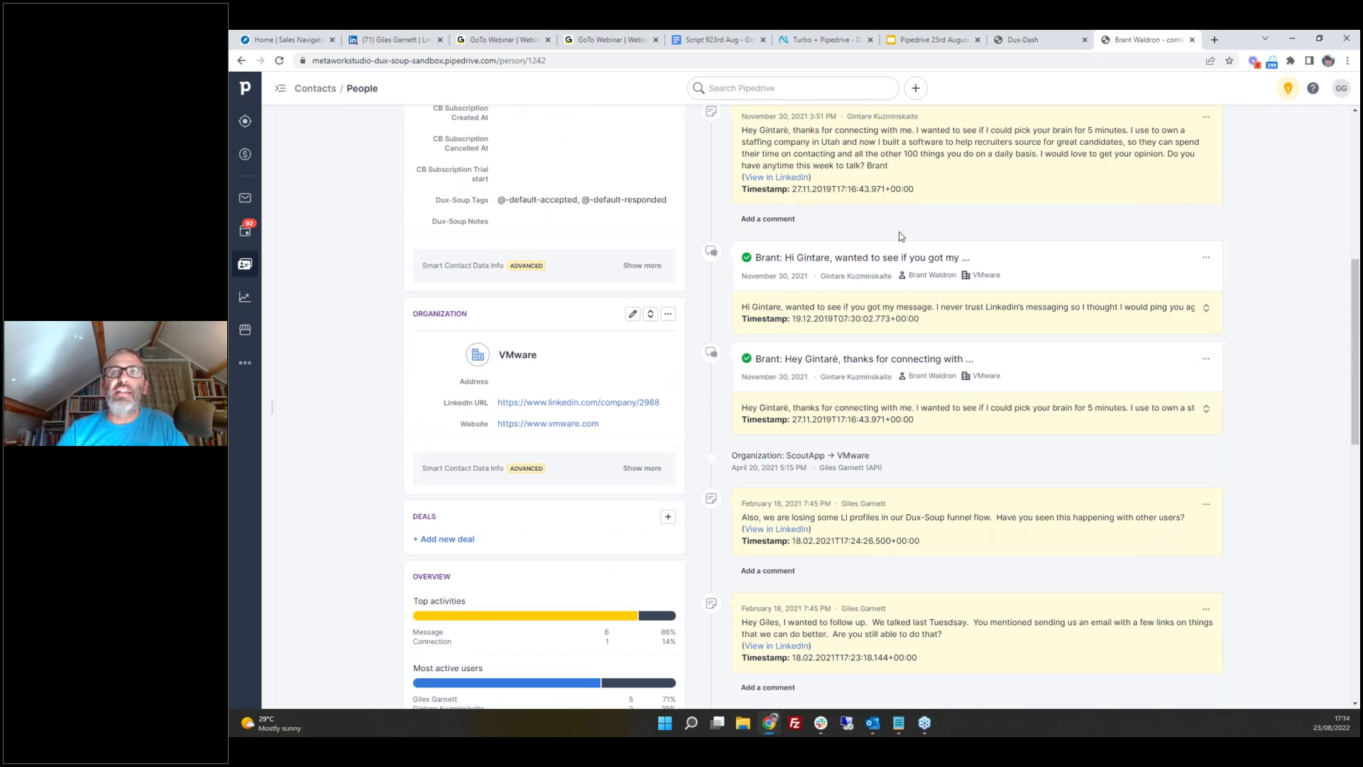
scroll(1217, 440, down, 8)
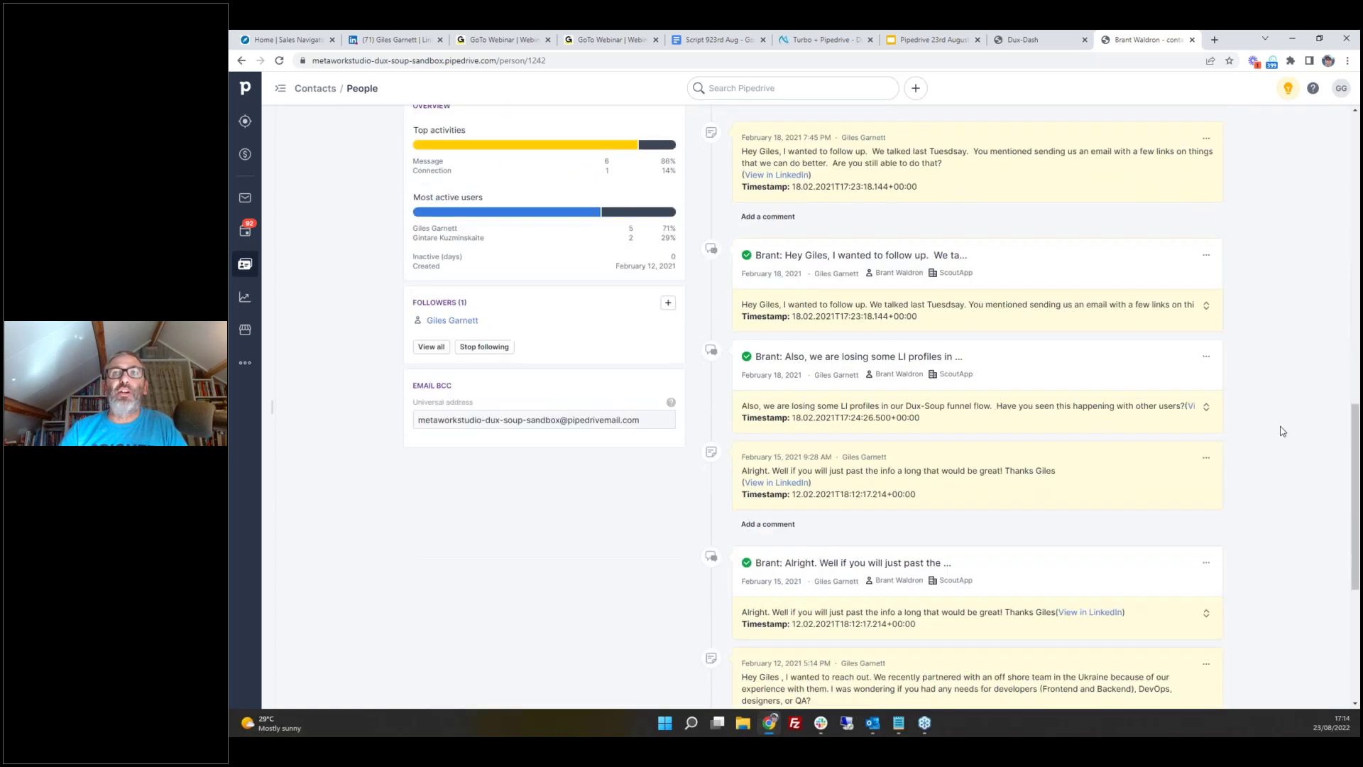
scroll(1282, 431, up, 10)
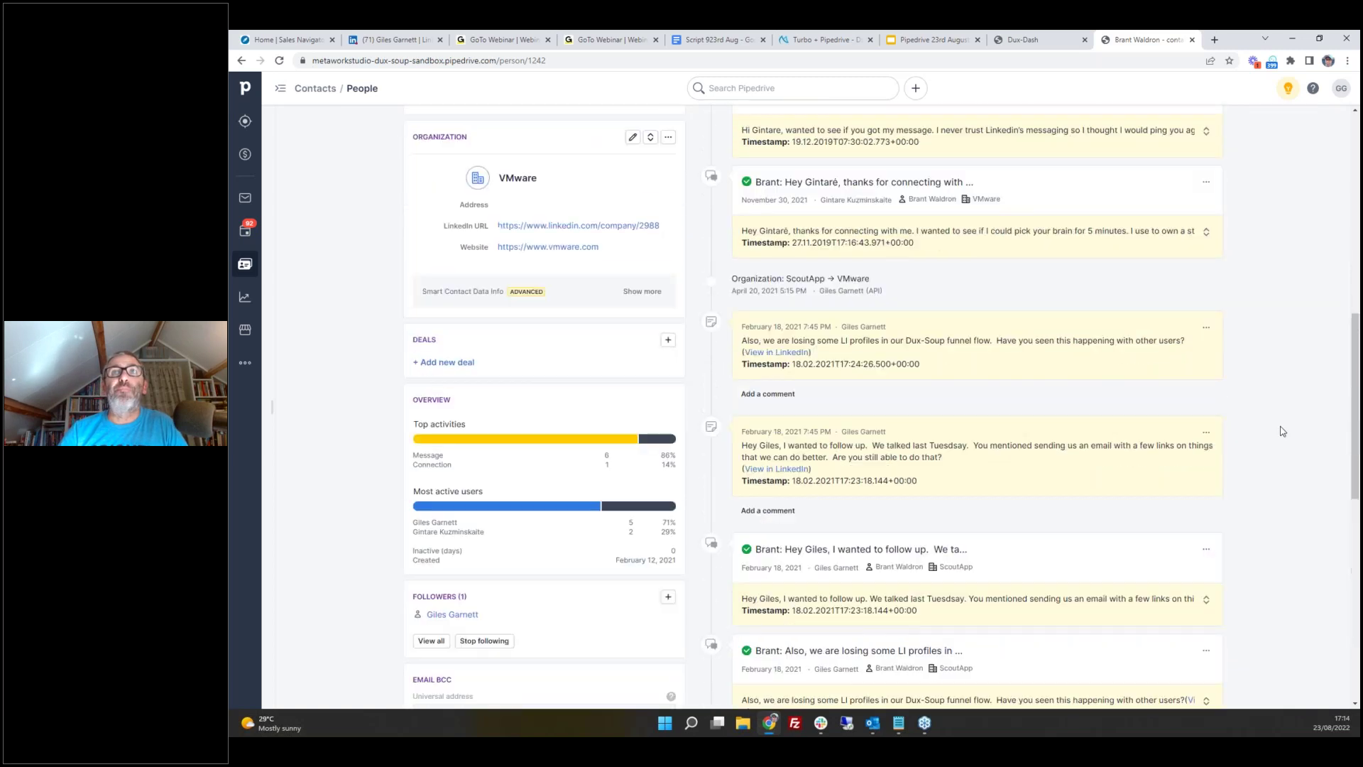
scroll(1282, 431, up, 2)
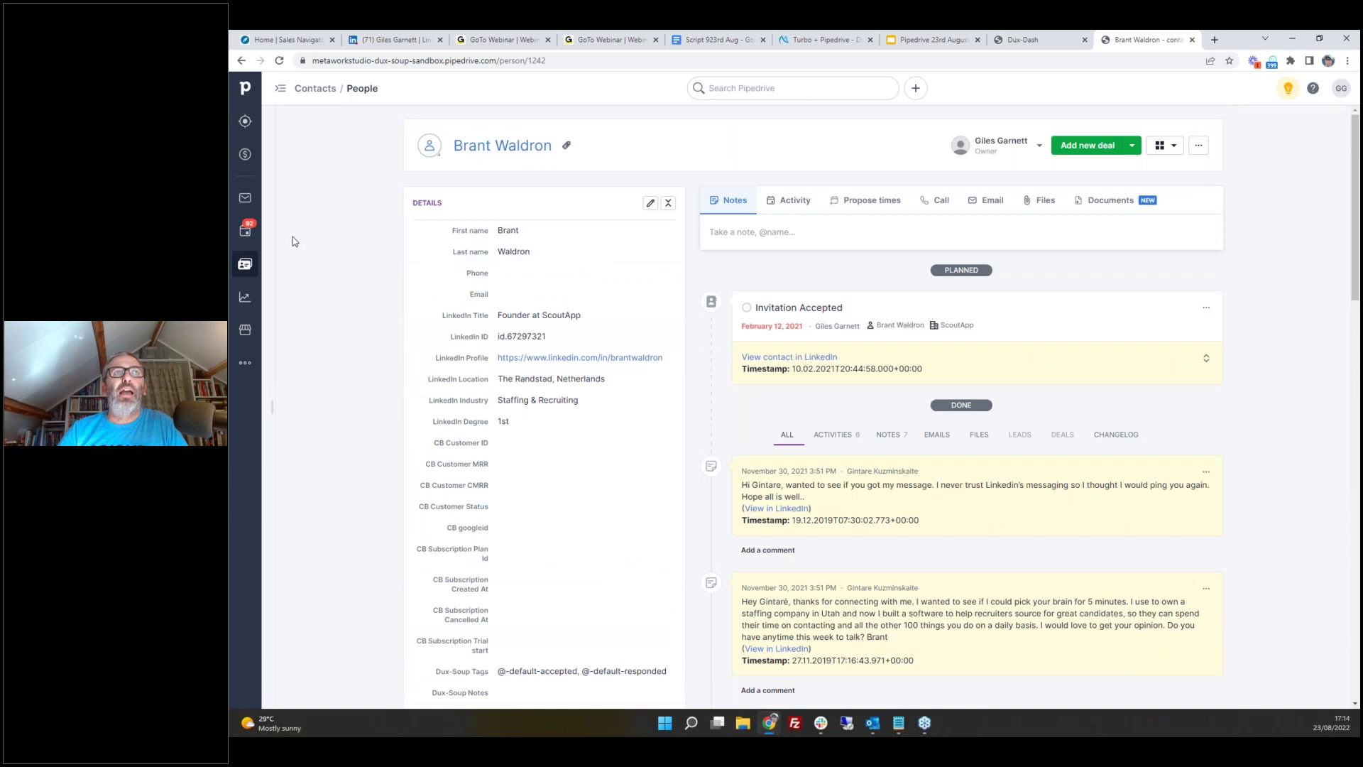
click(246, 265)
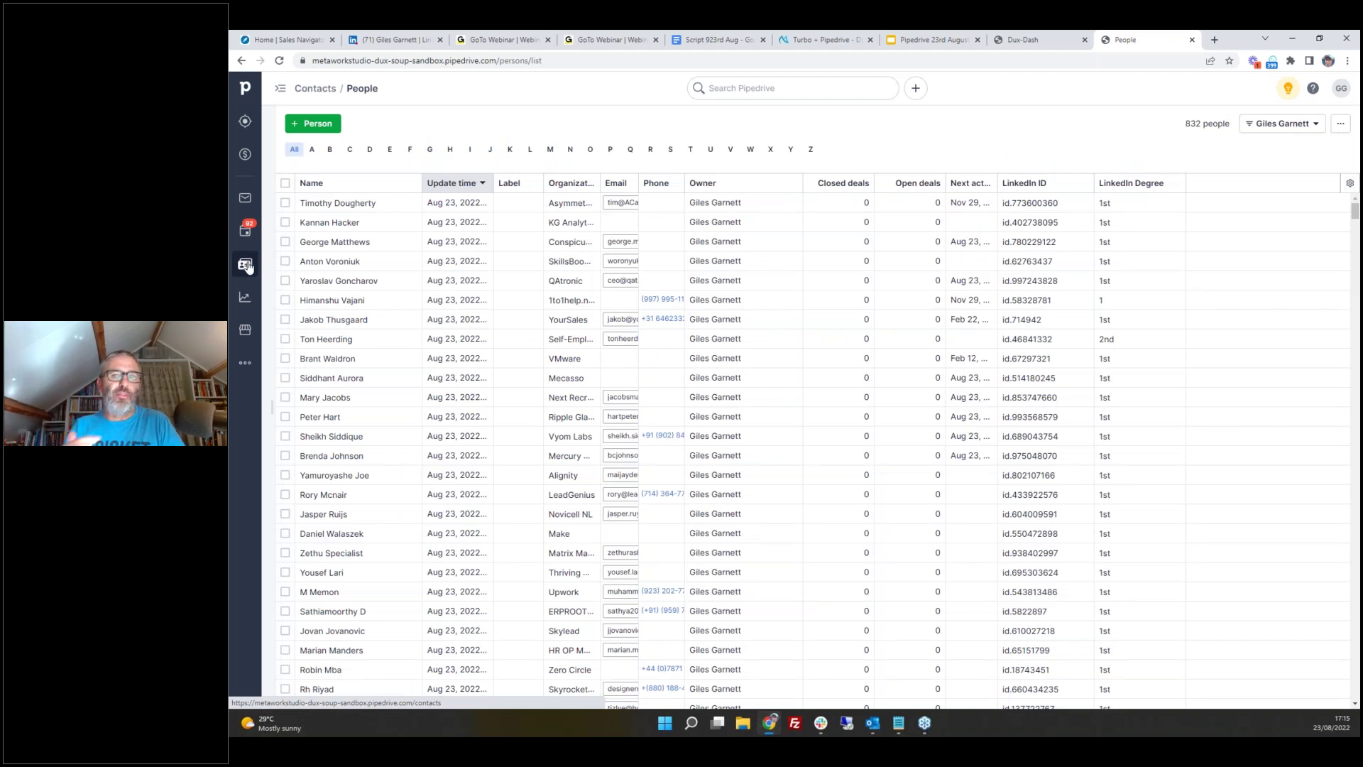
- Mark the first three overdue message activities as done without scheduling follow-ups, and return to the People list
click(245, 234)
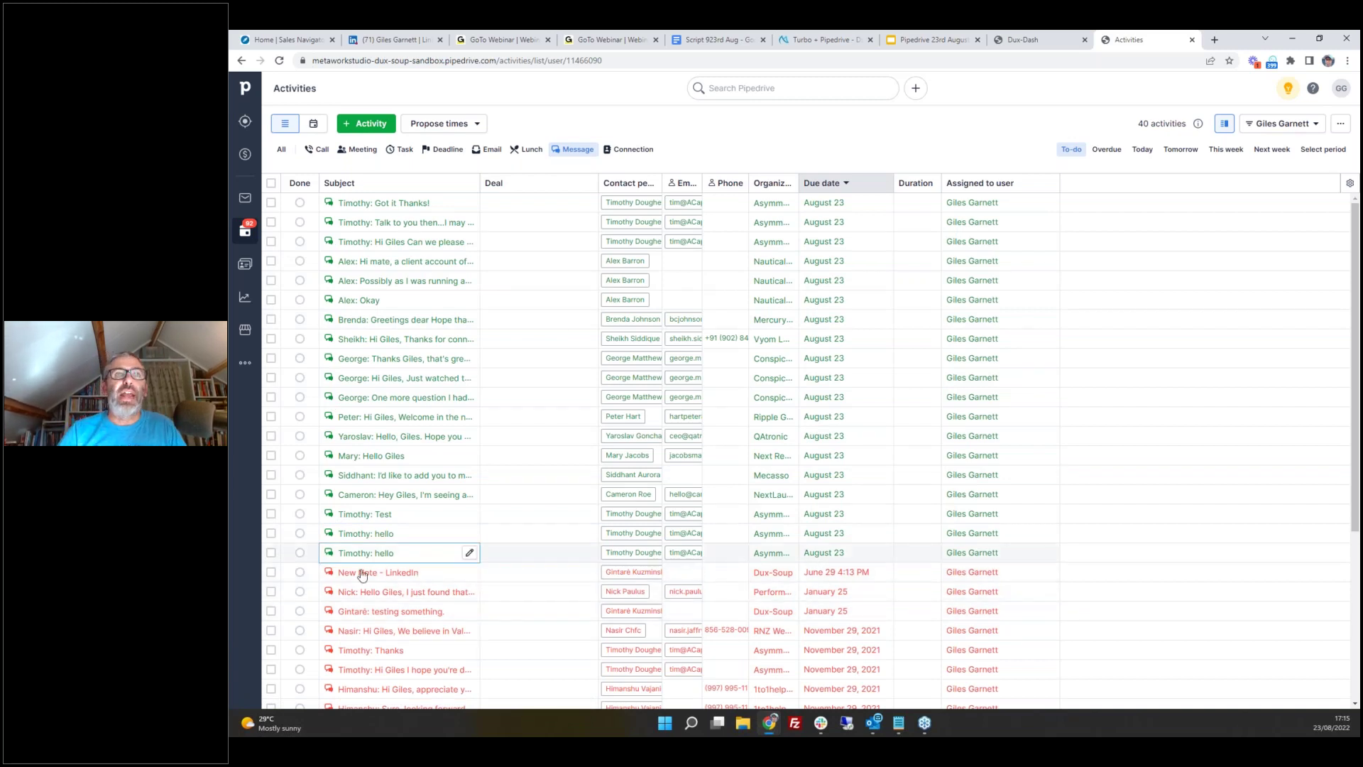
click(300, 572)
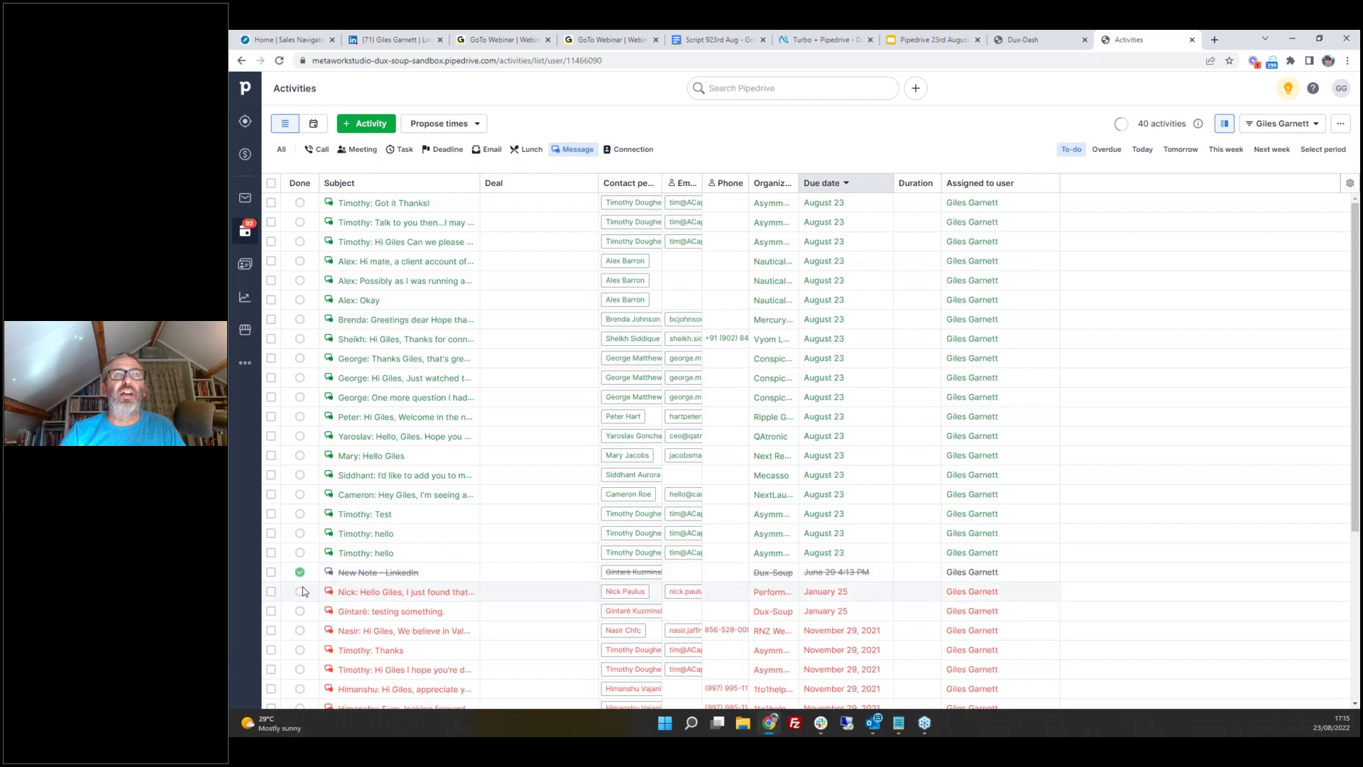
click(299, 573)
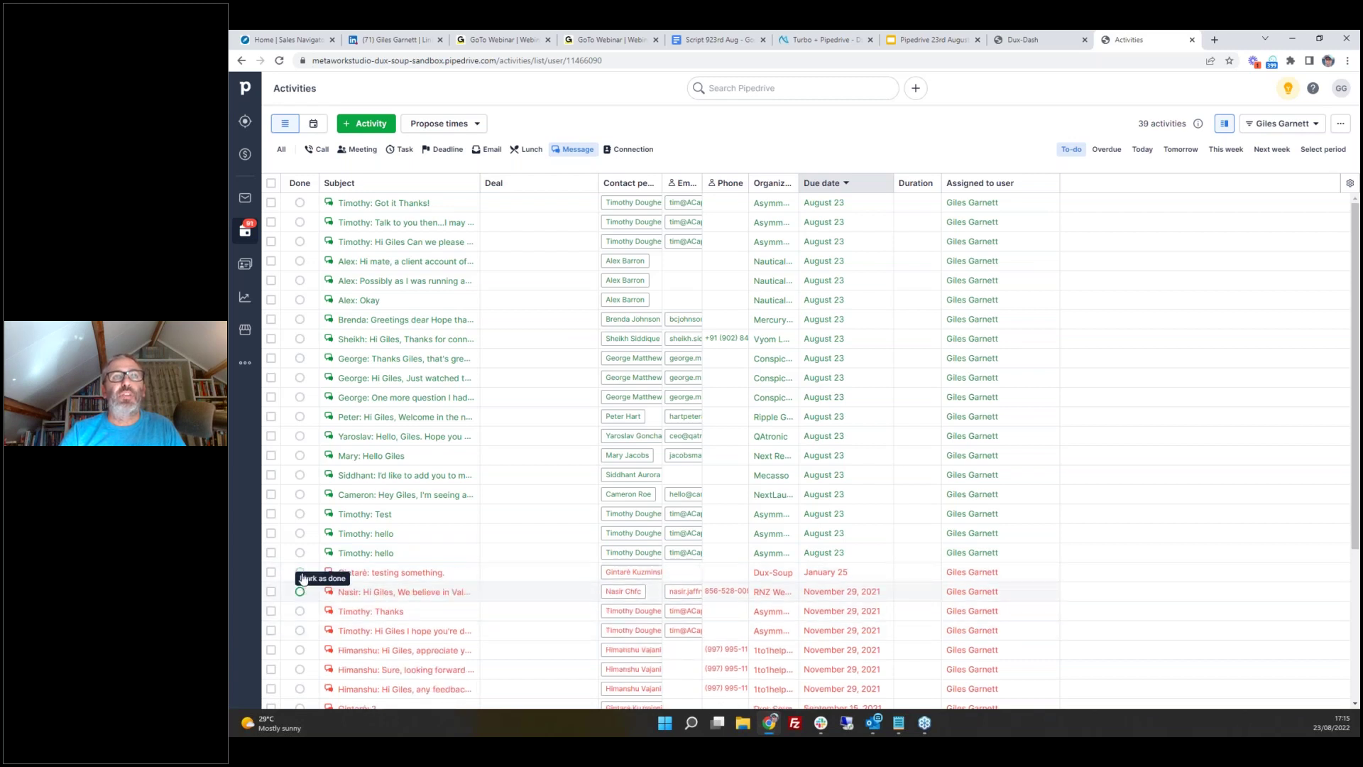
click(300, 591)
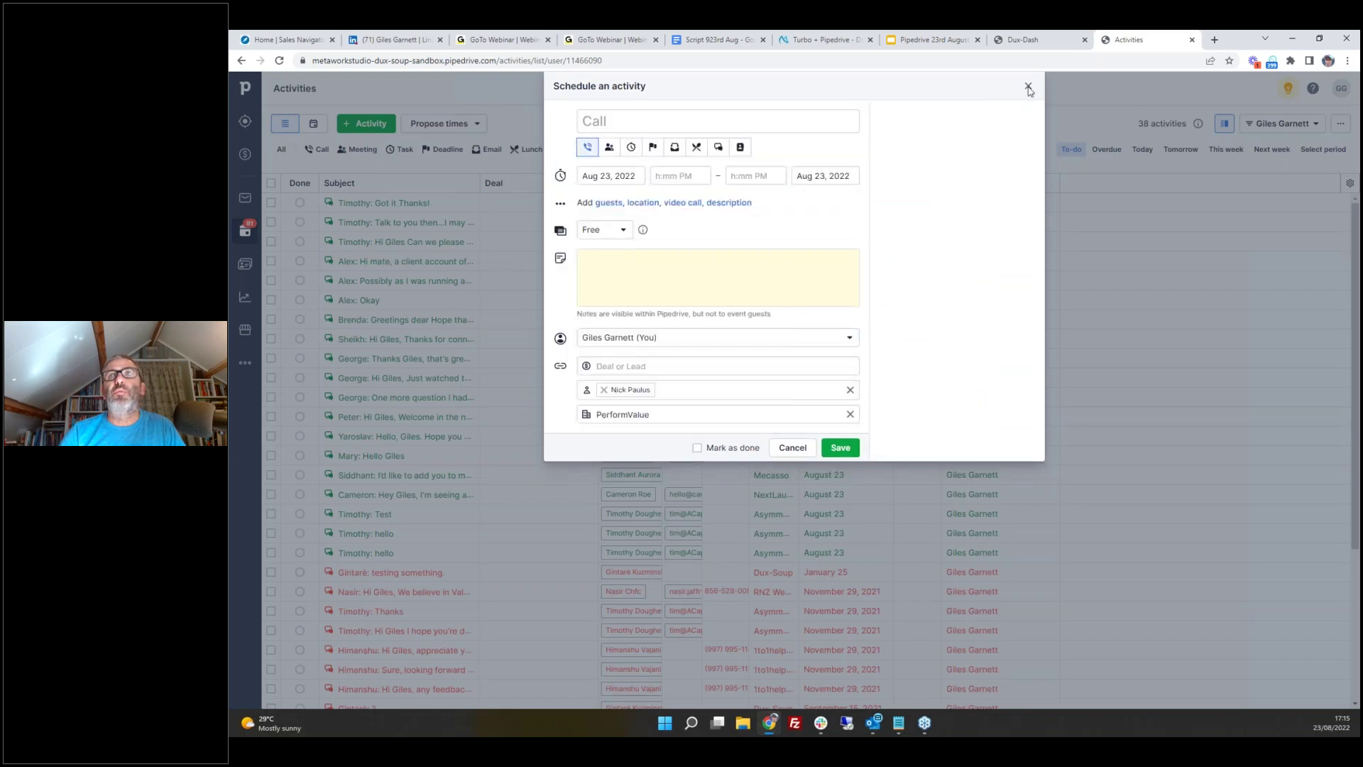
key(Escape)
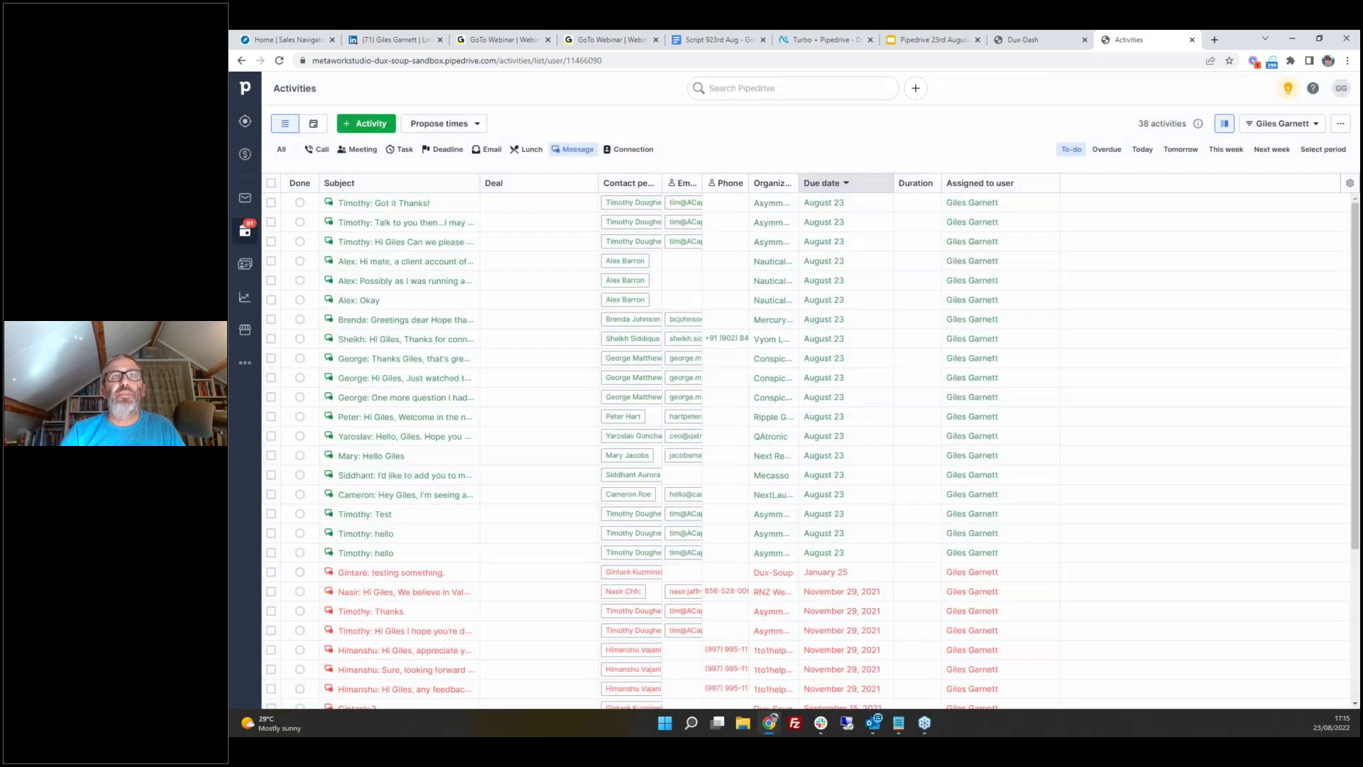
click(300, 572)
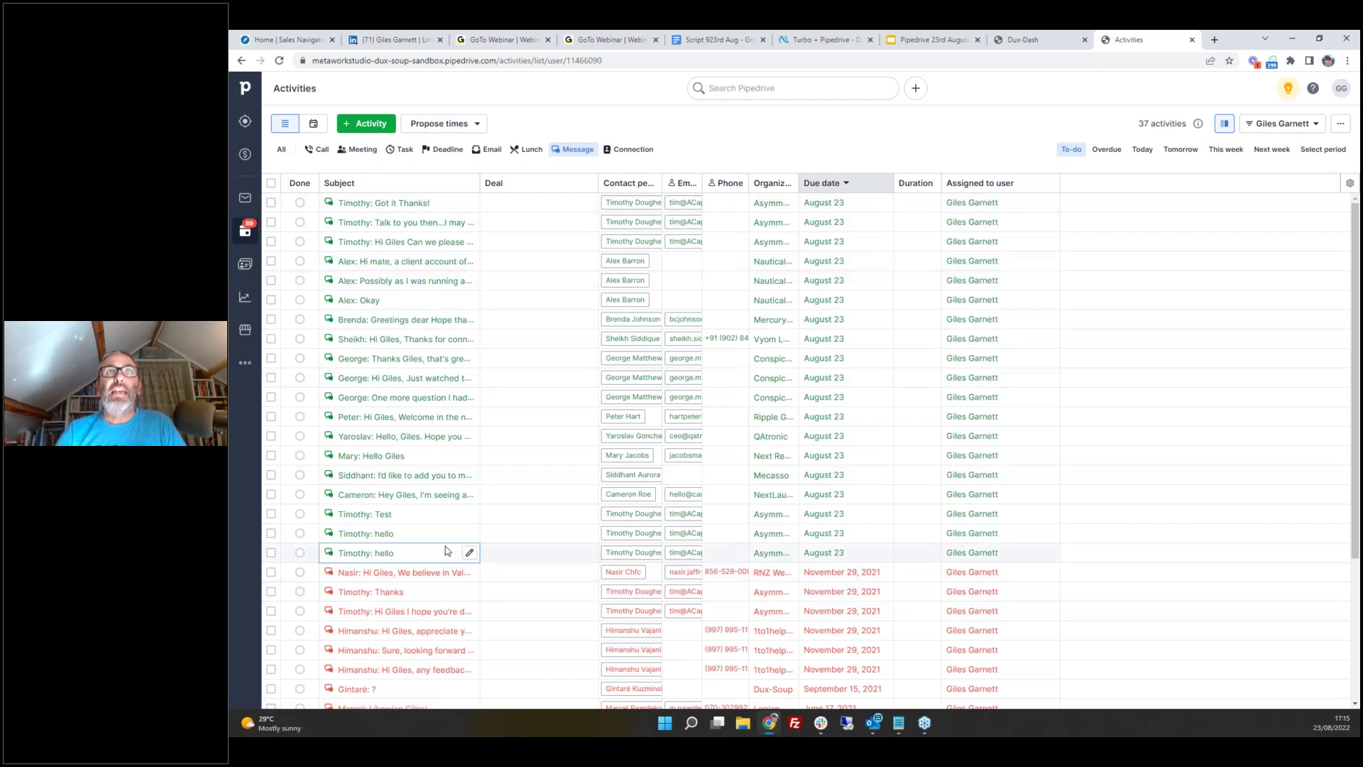
click(246, 266)
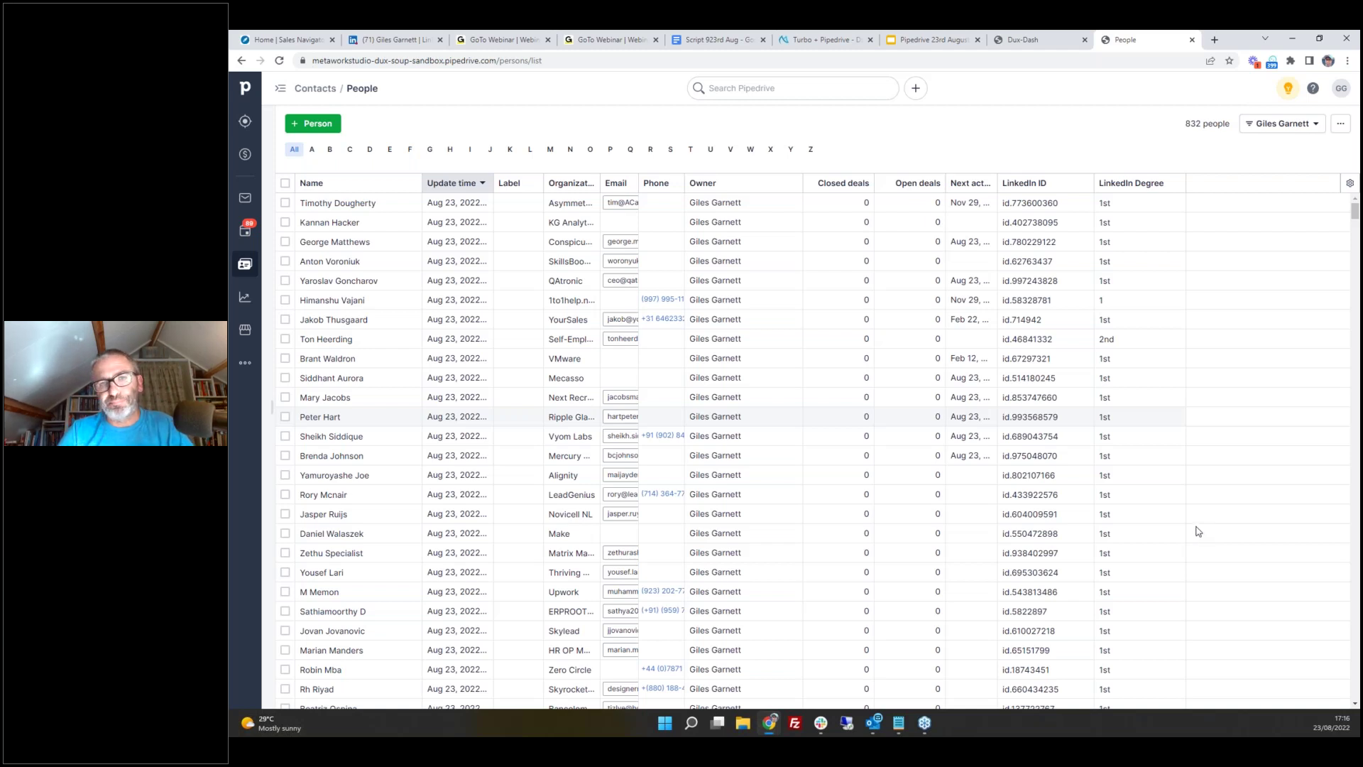
- Open the Drip Campaigns page of the Dux-Soup dashboard and go to the last page of the campaign list
click(1272, 61)
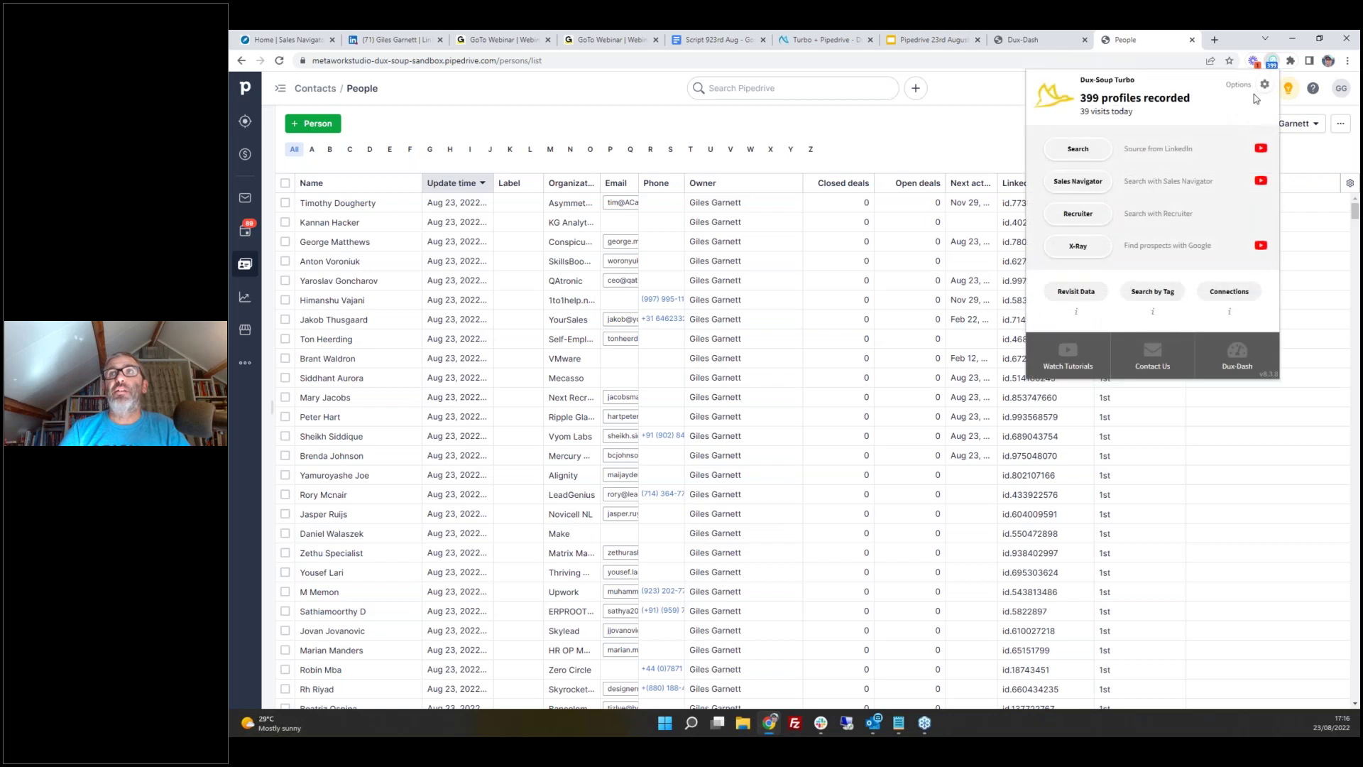
click(1244, 350)
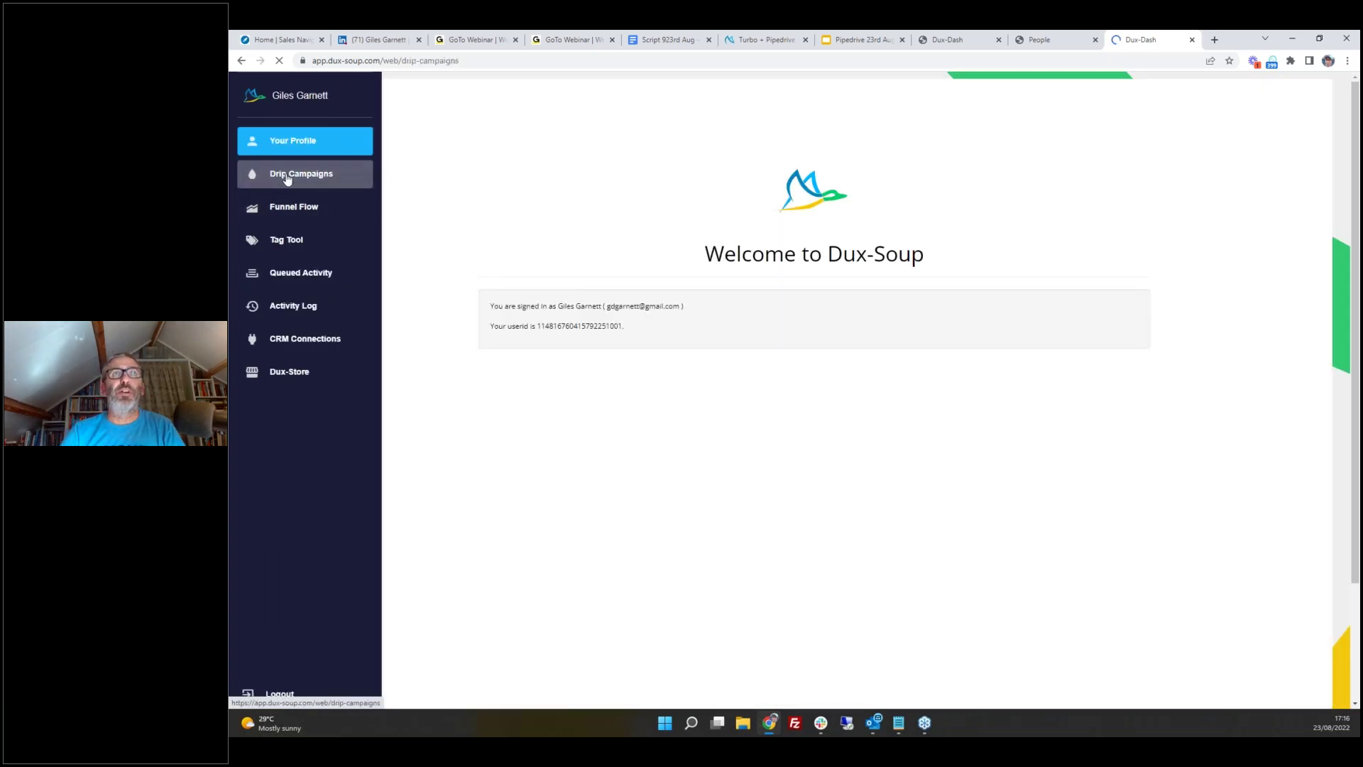
click(287, 178)
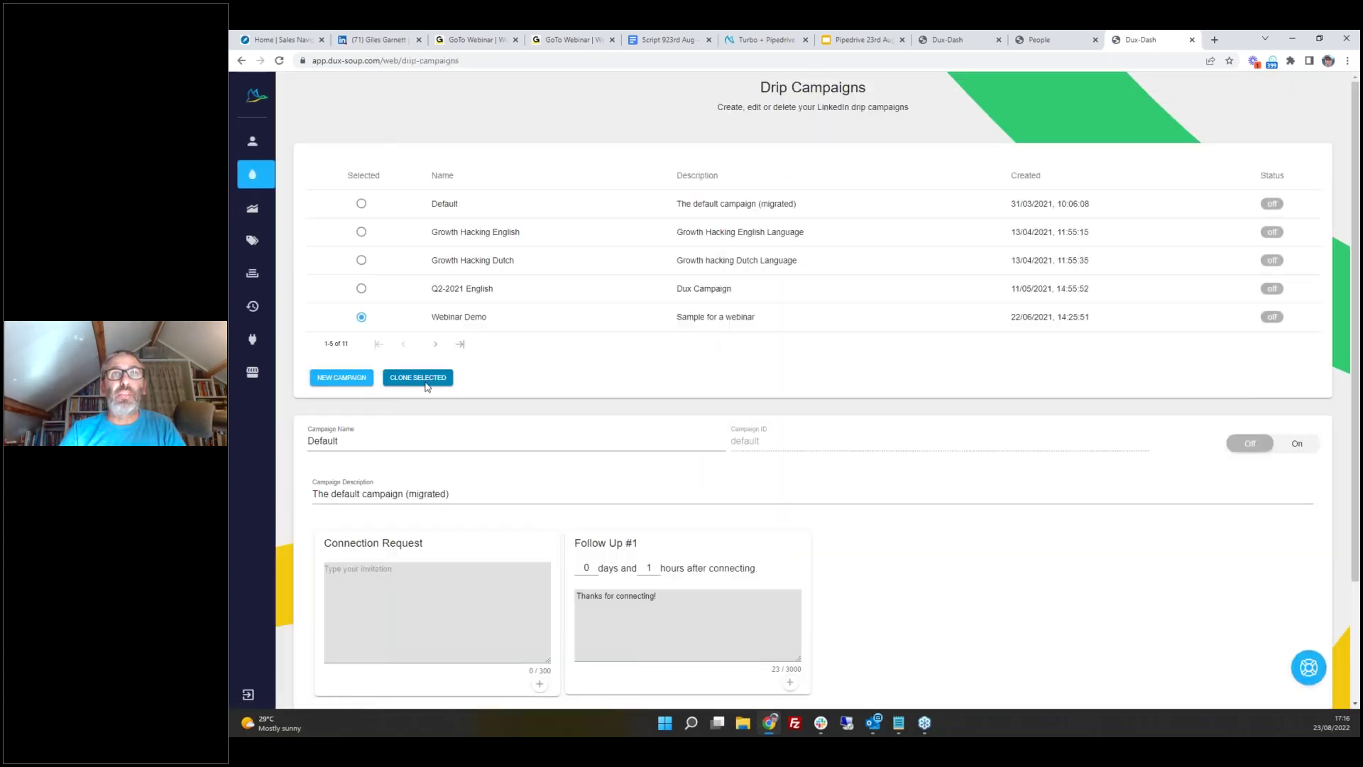
click(460, 345)
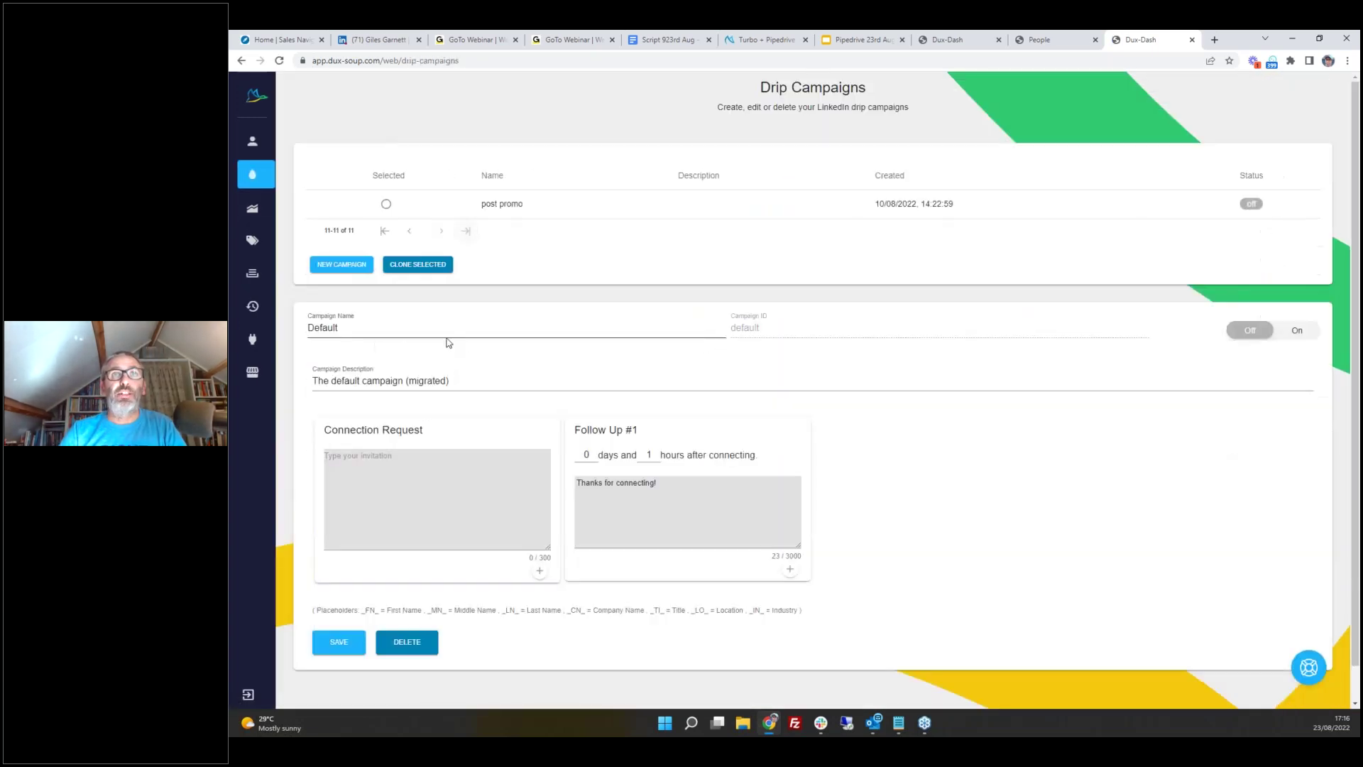
- Create a new drip campaign named "just a test" with the description "1st degree contacts"
click(344, 265)
click(355, 328)
text(just)
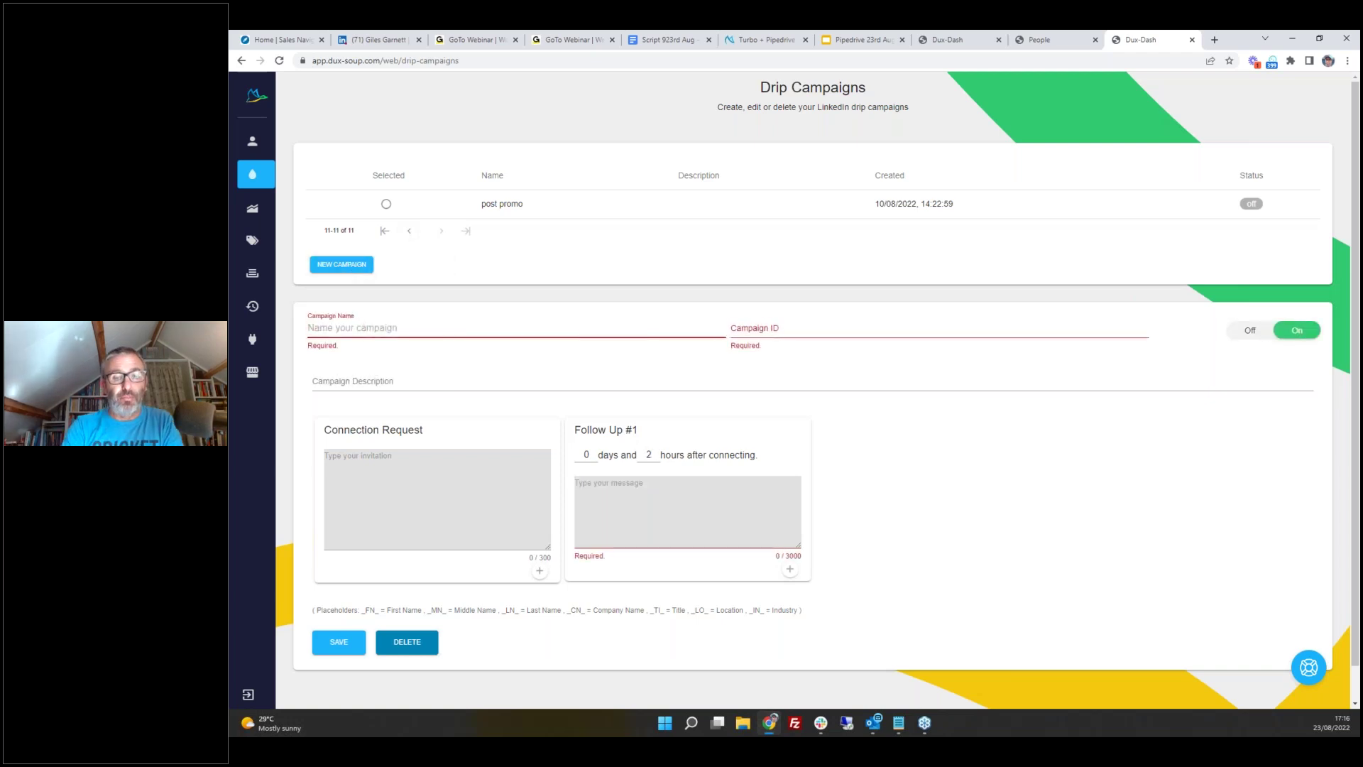
text( a test)
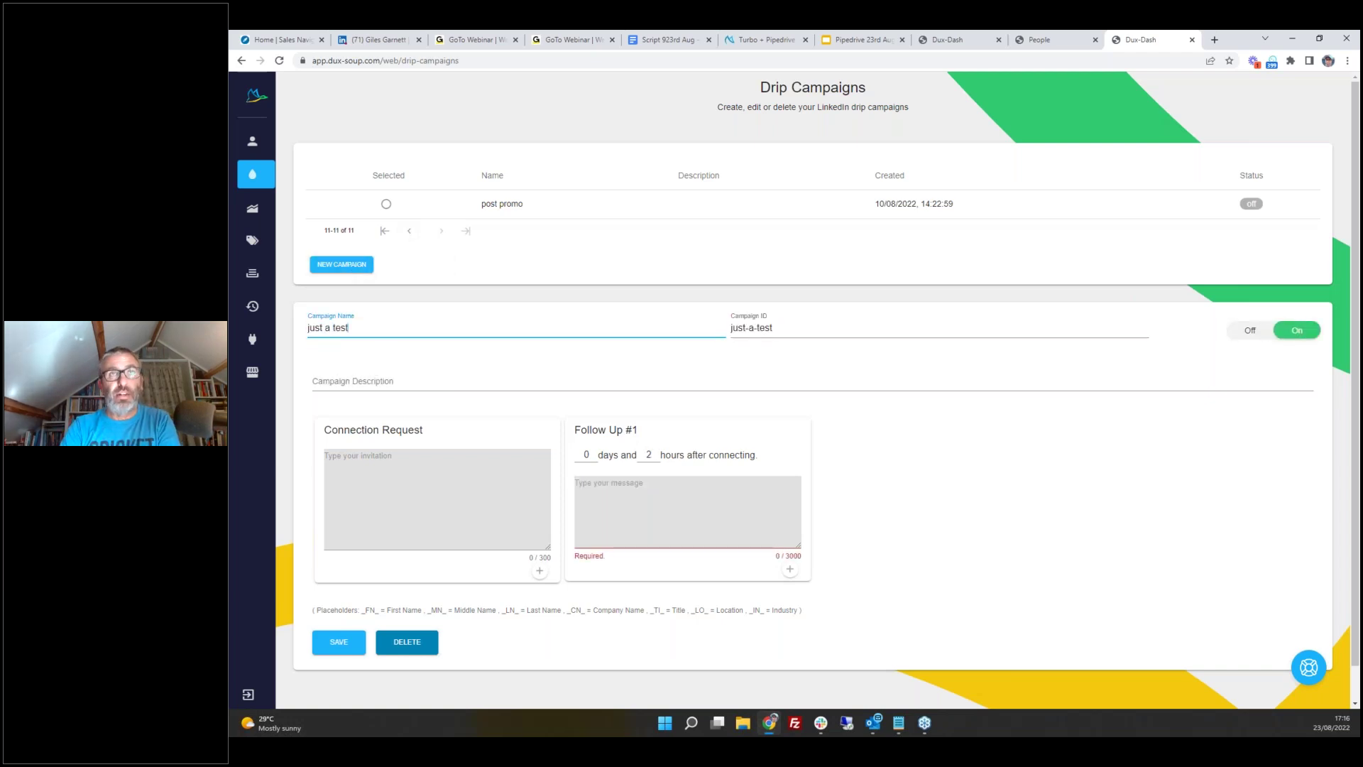
key(Tab)
key(Tab)
text(1)
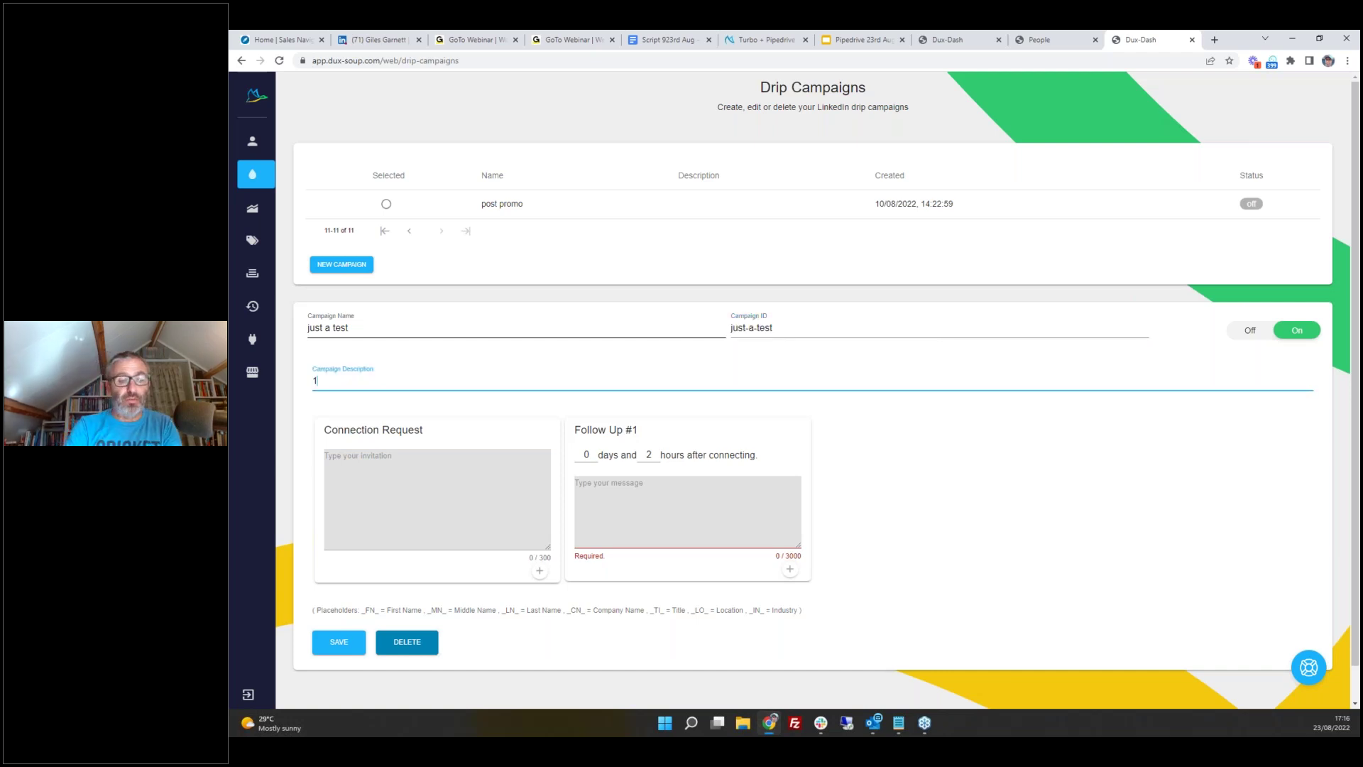
text(st def)
text(gree contacts)
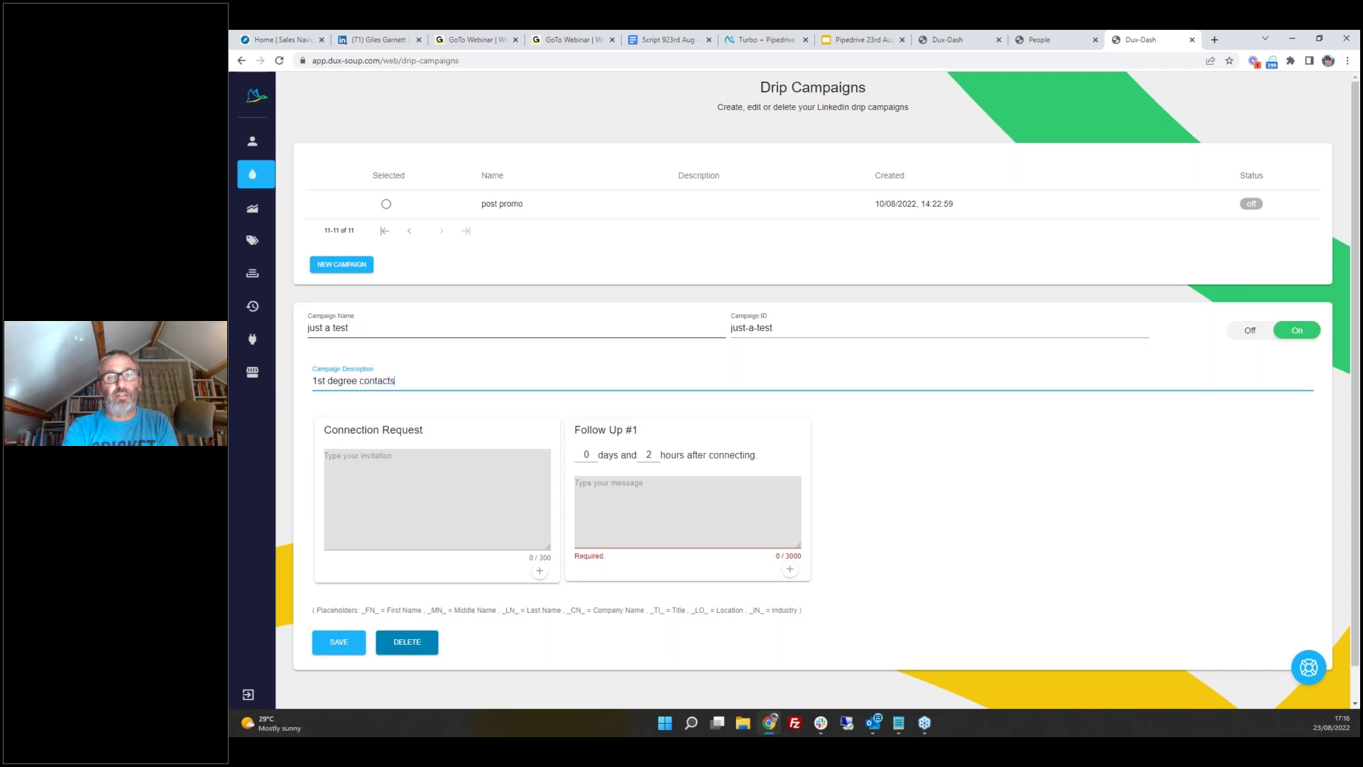
click(474, 438)
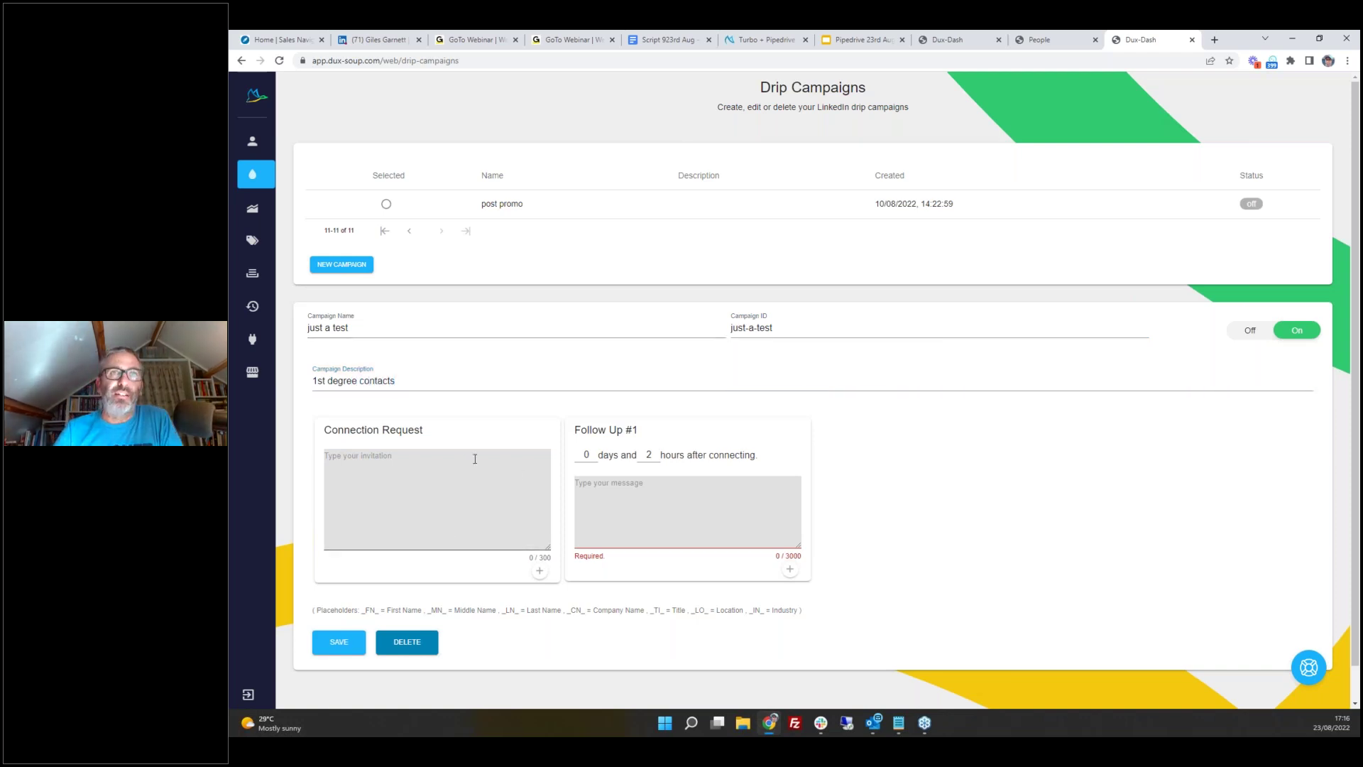
- Set Follow Up #1 to 1 hour after connecting, with the message "Hi _FN_, Just a quick message from the webinar......" split into two paragraphs
click(658, 458)
click(633, 483)
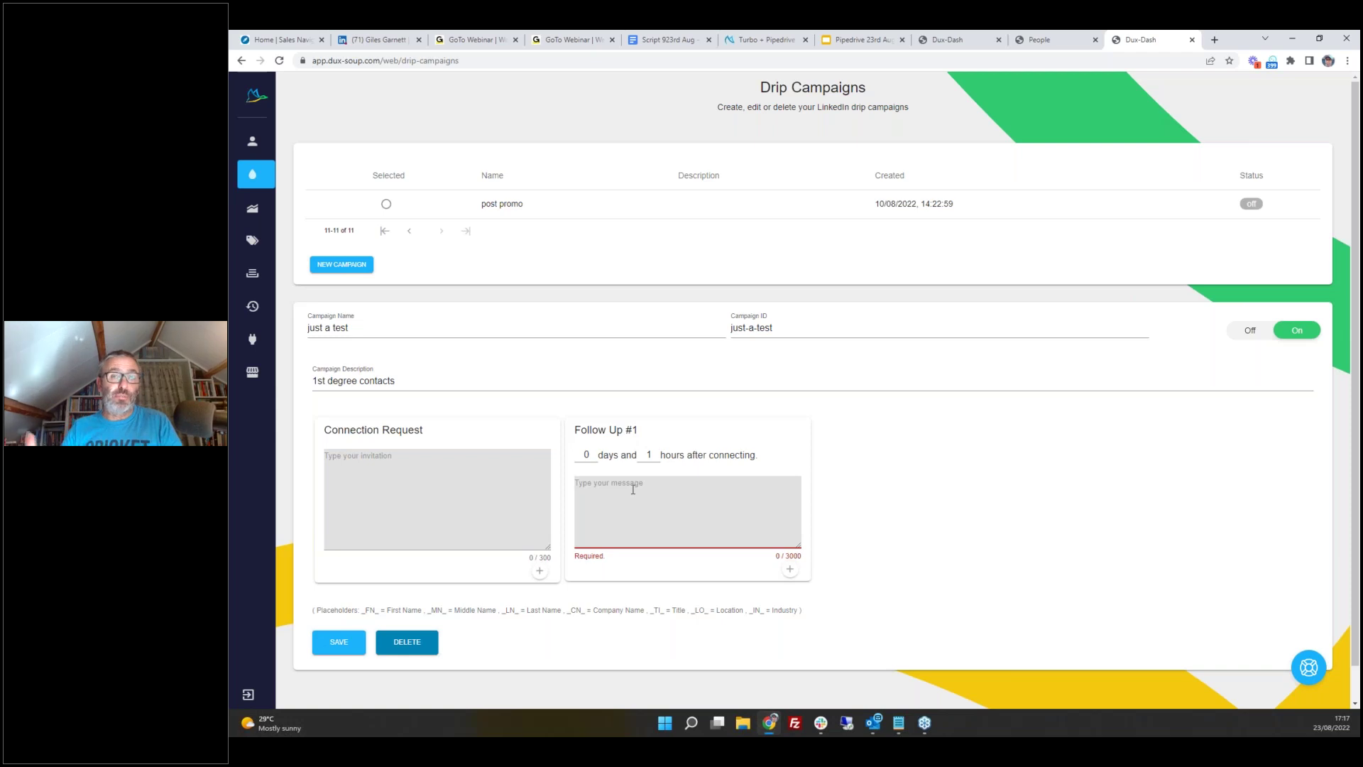
text(Hi _F)
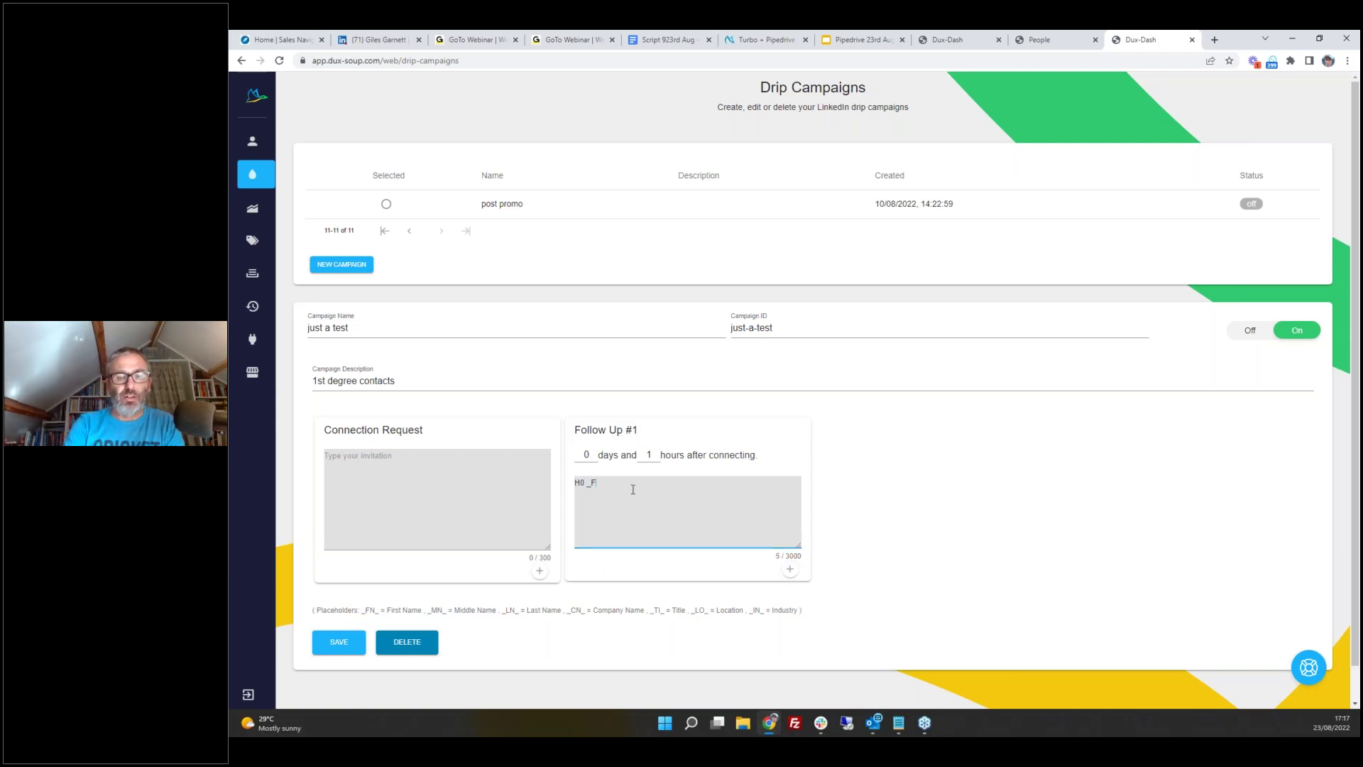
text(N_)
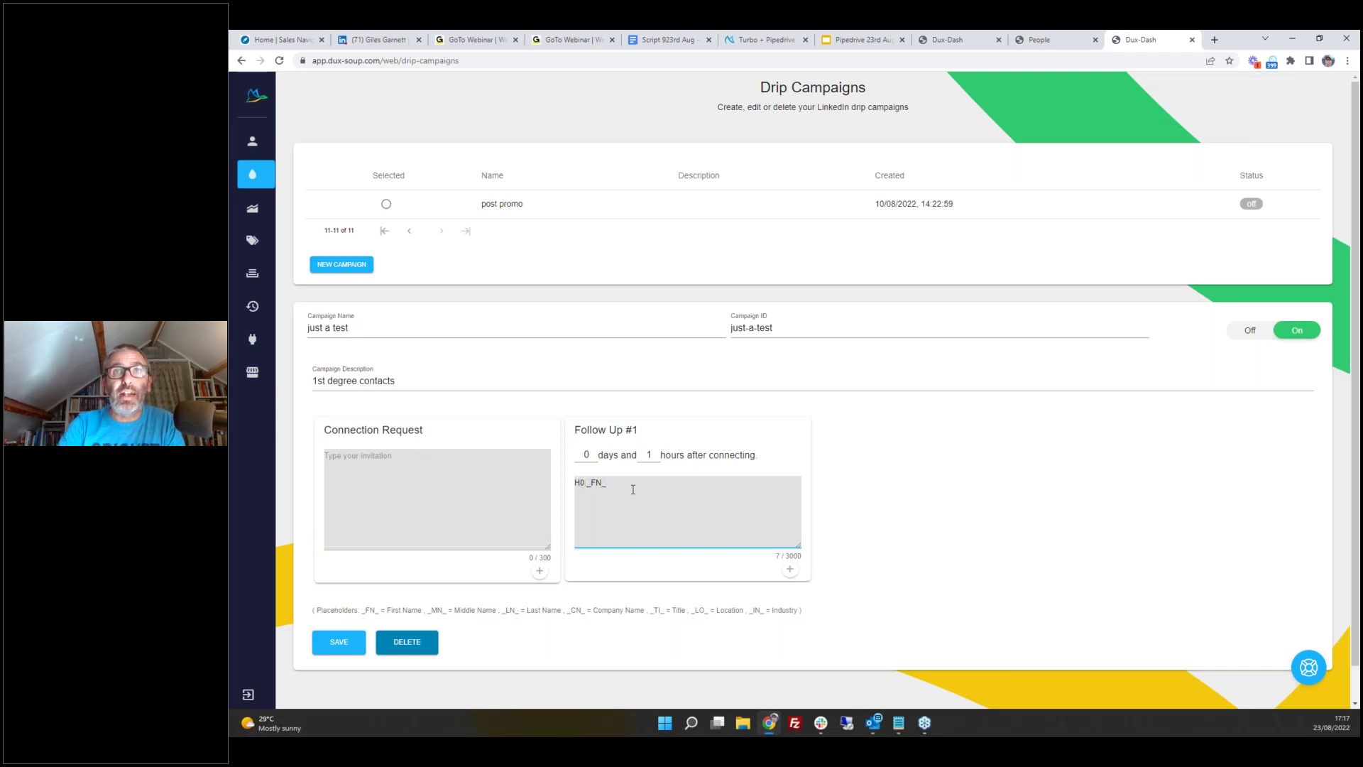
text(,)
key(Return)
key(Return)
text(Justa )
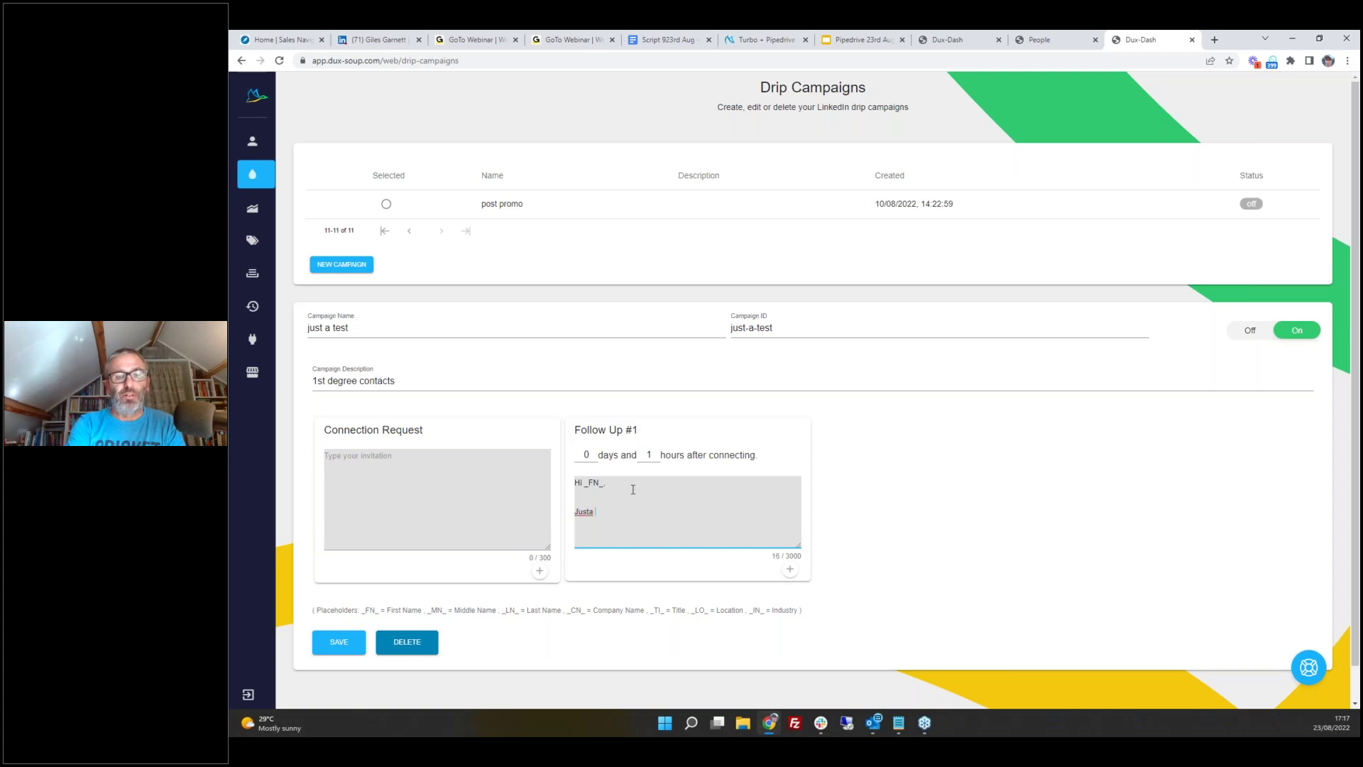
text(quick message)
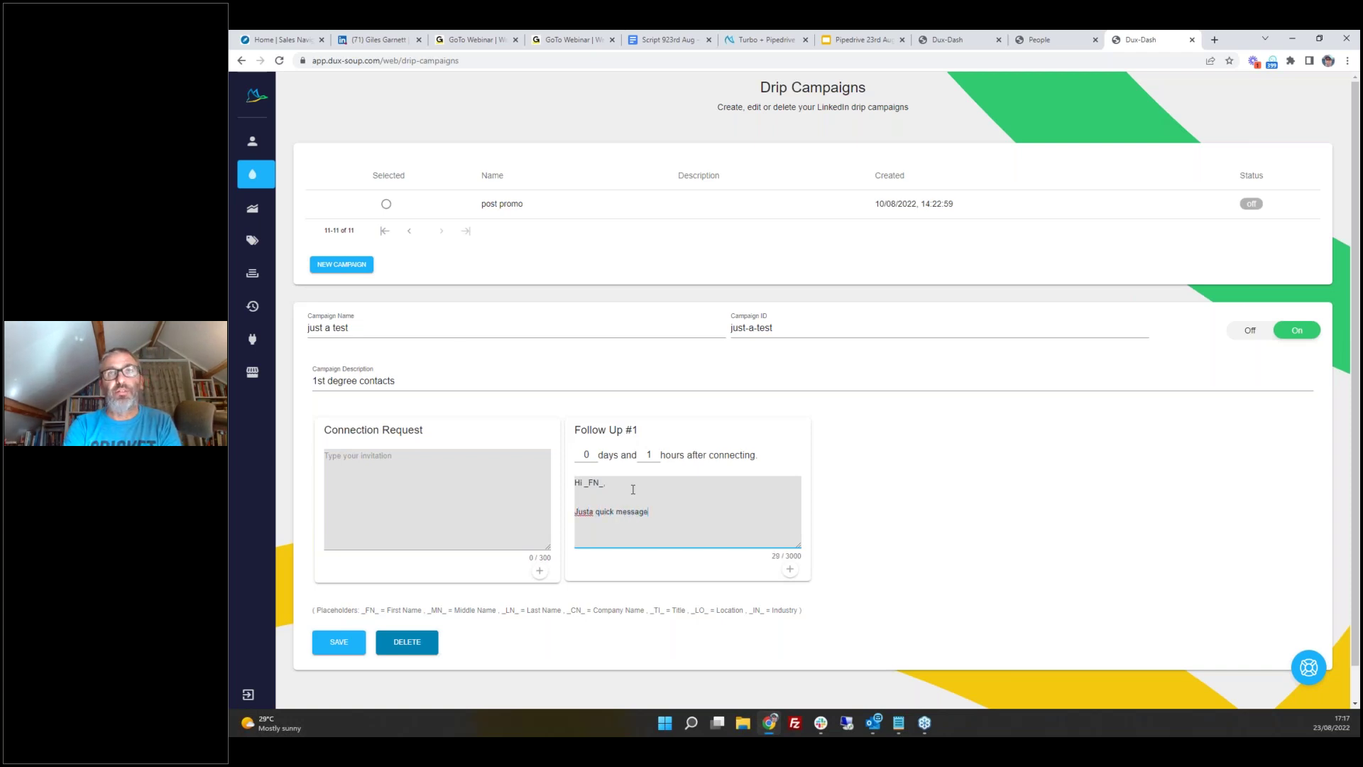
key(ctrl+Left)
key(ctrl+Left)
key(Left)
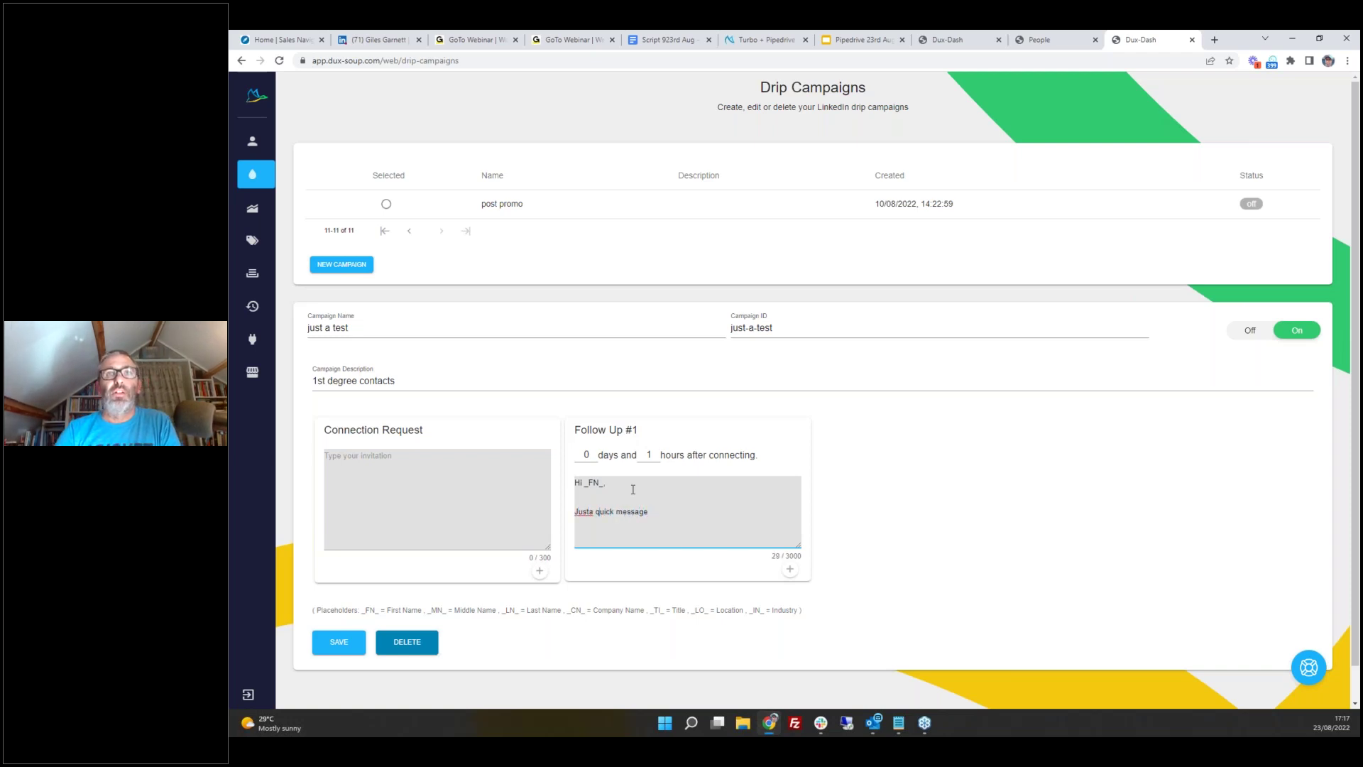
key(Left)
key(End)
text(from )
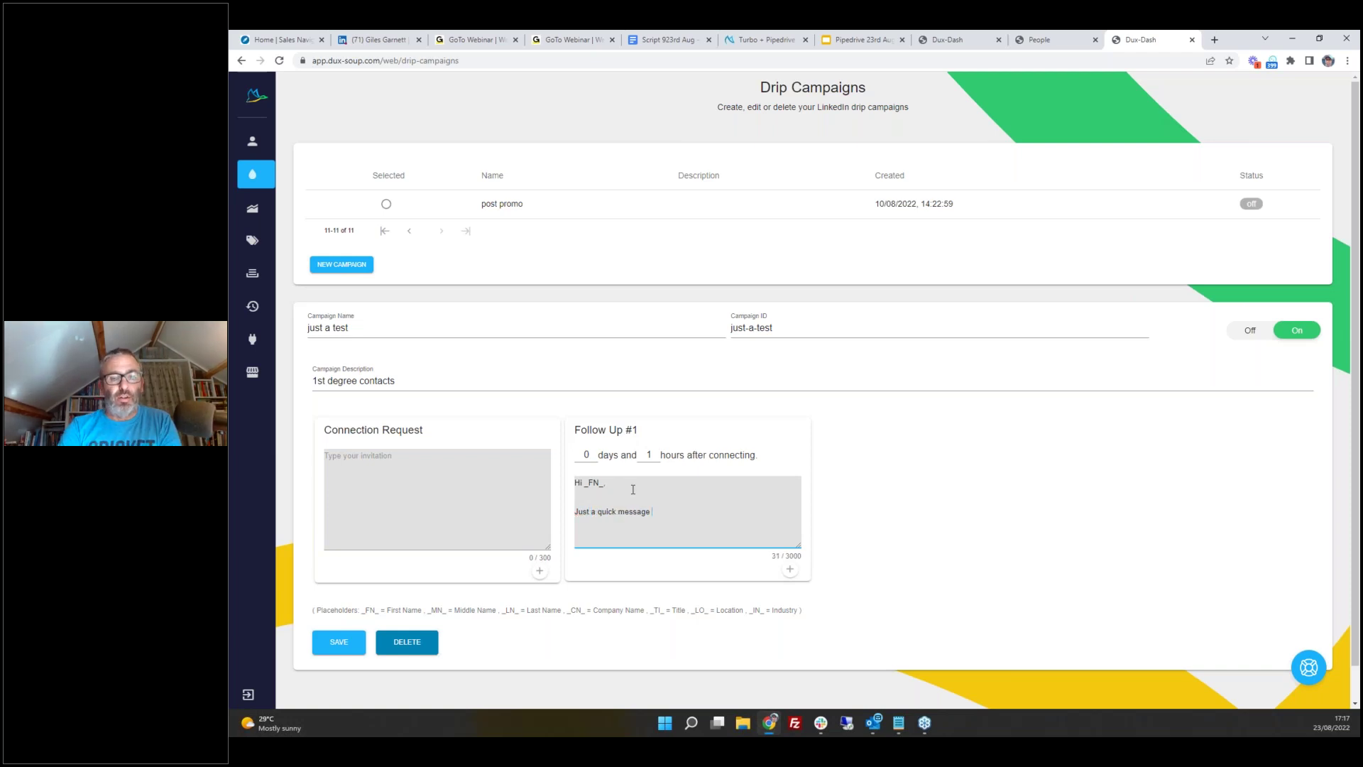
text(the webinar......)
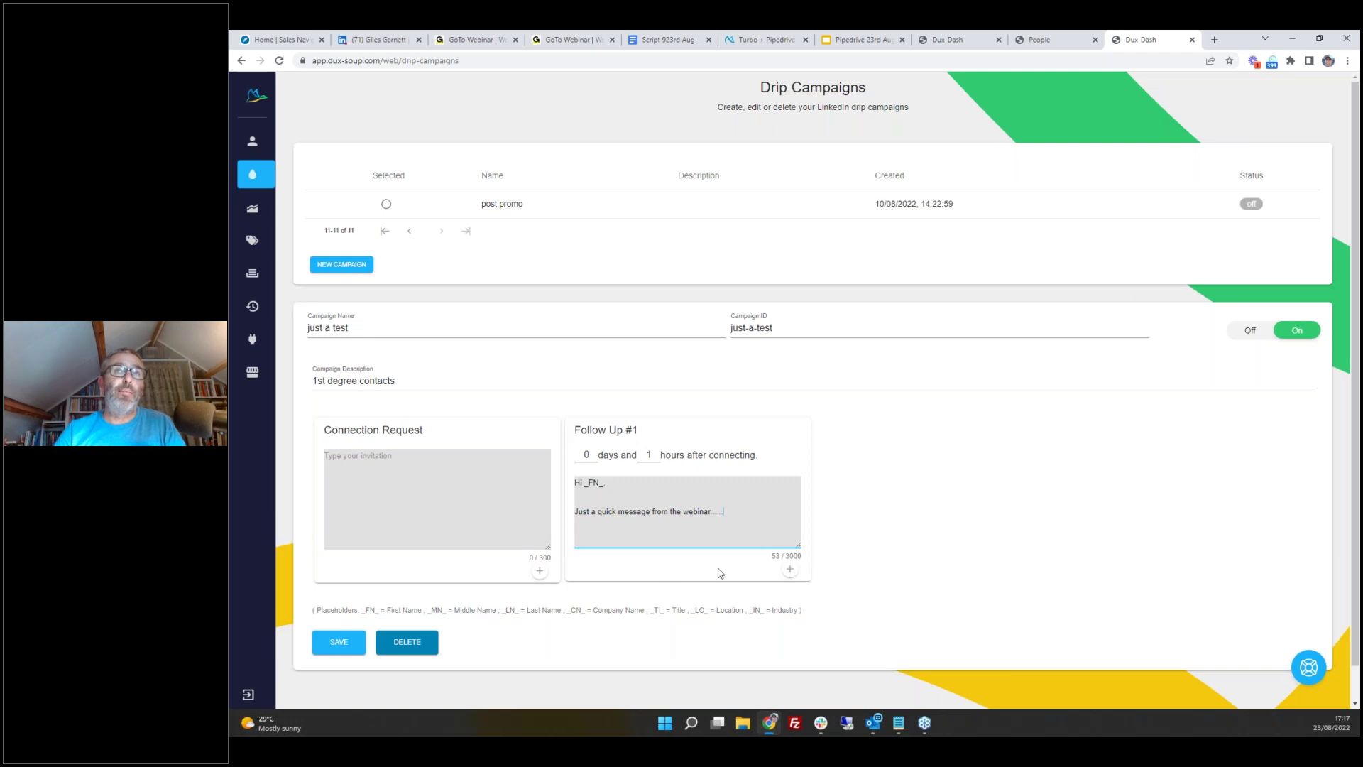
- Add Follow Up #2 at 6 days and 0 hours after connecting, with the message "Hi _FN_, Just a another message" in two paragraphs
click(790, 568)
click(844, 451)
click(844, 452)
click(844, 452)
click(843, 451)
click(843, 485)
text(Hi)
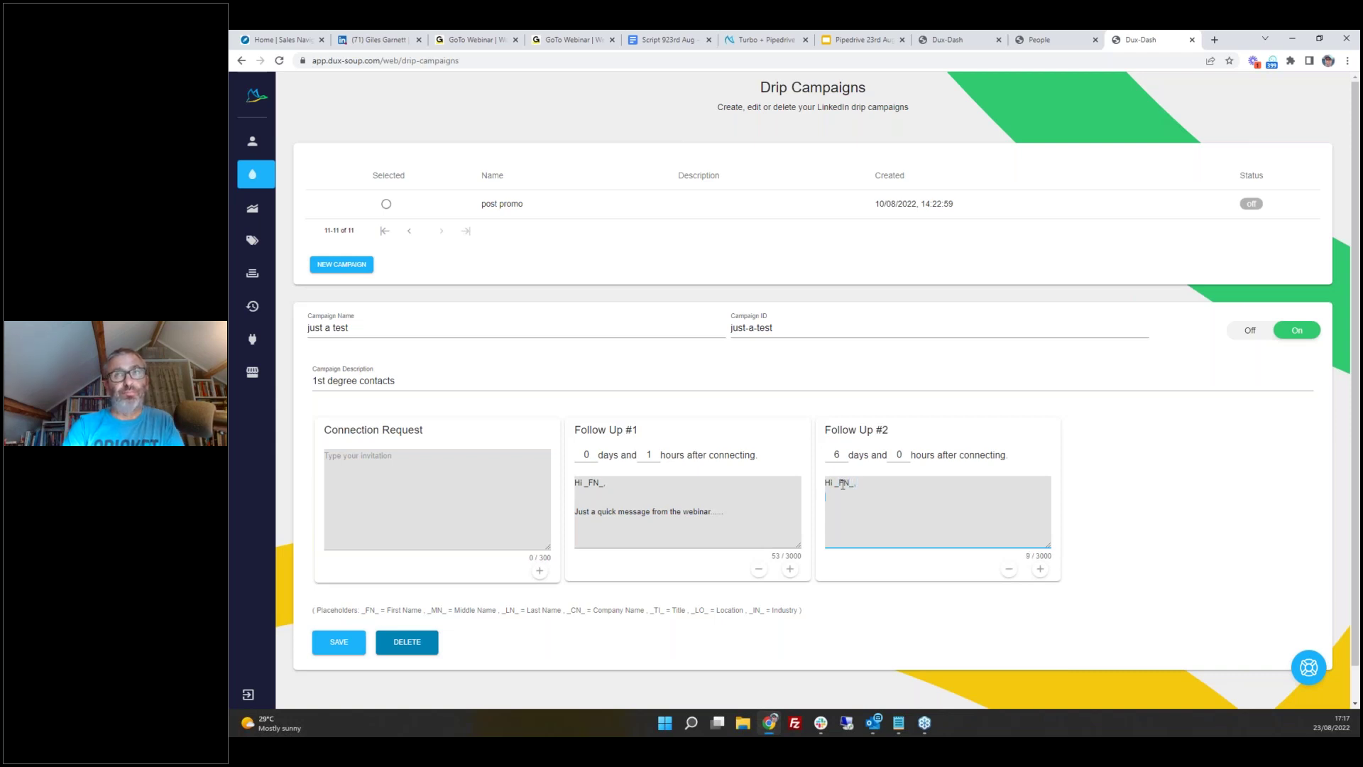
text(_FN_,  Juast an)
text(other message)
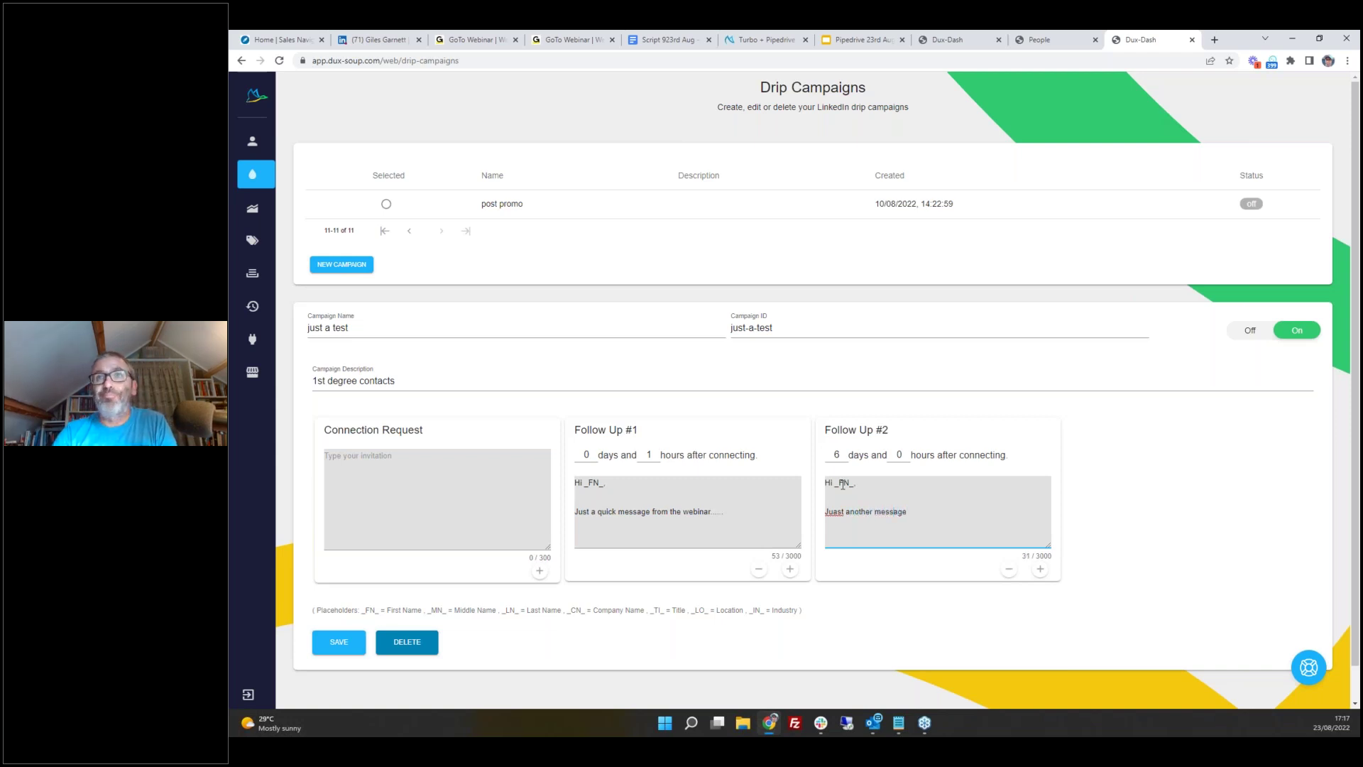
key(BackSpace)
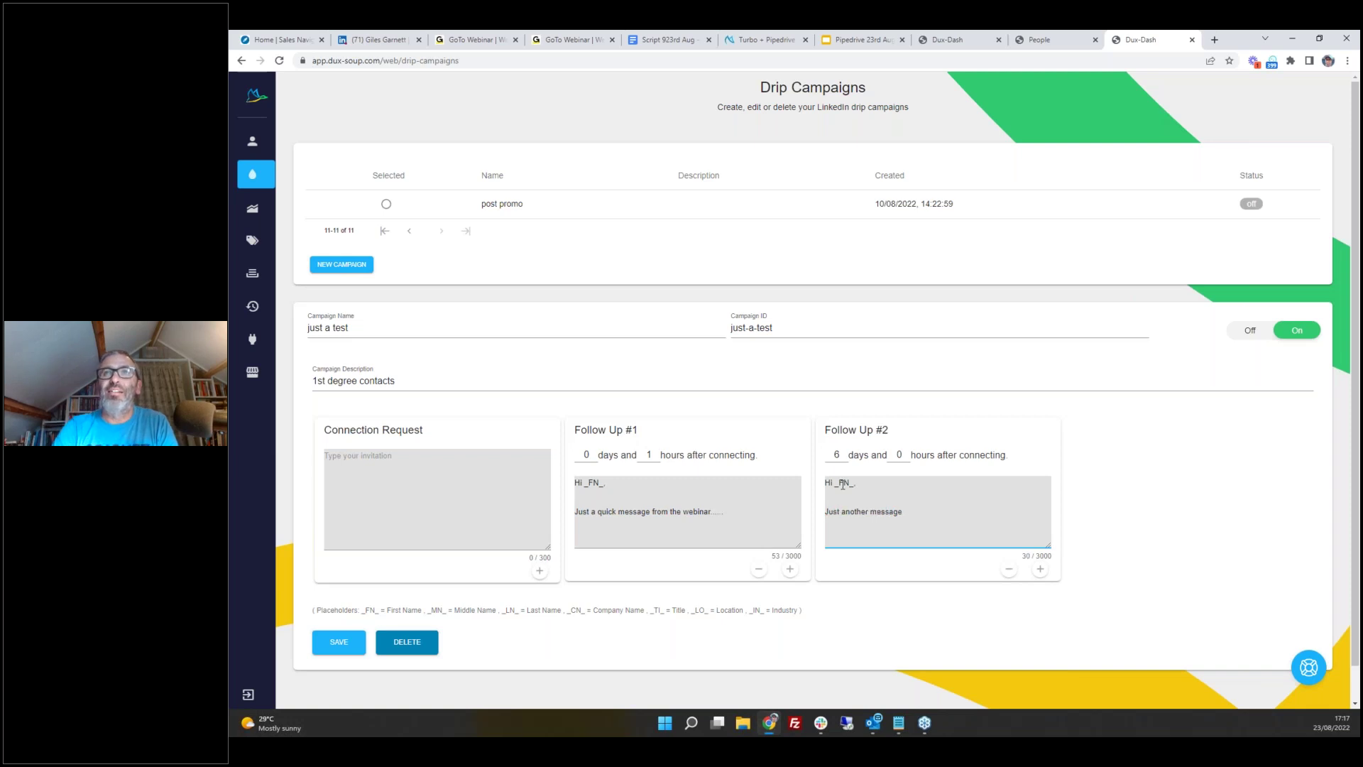
text(a)
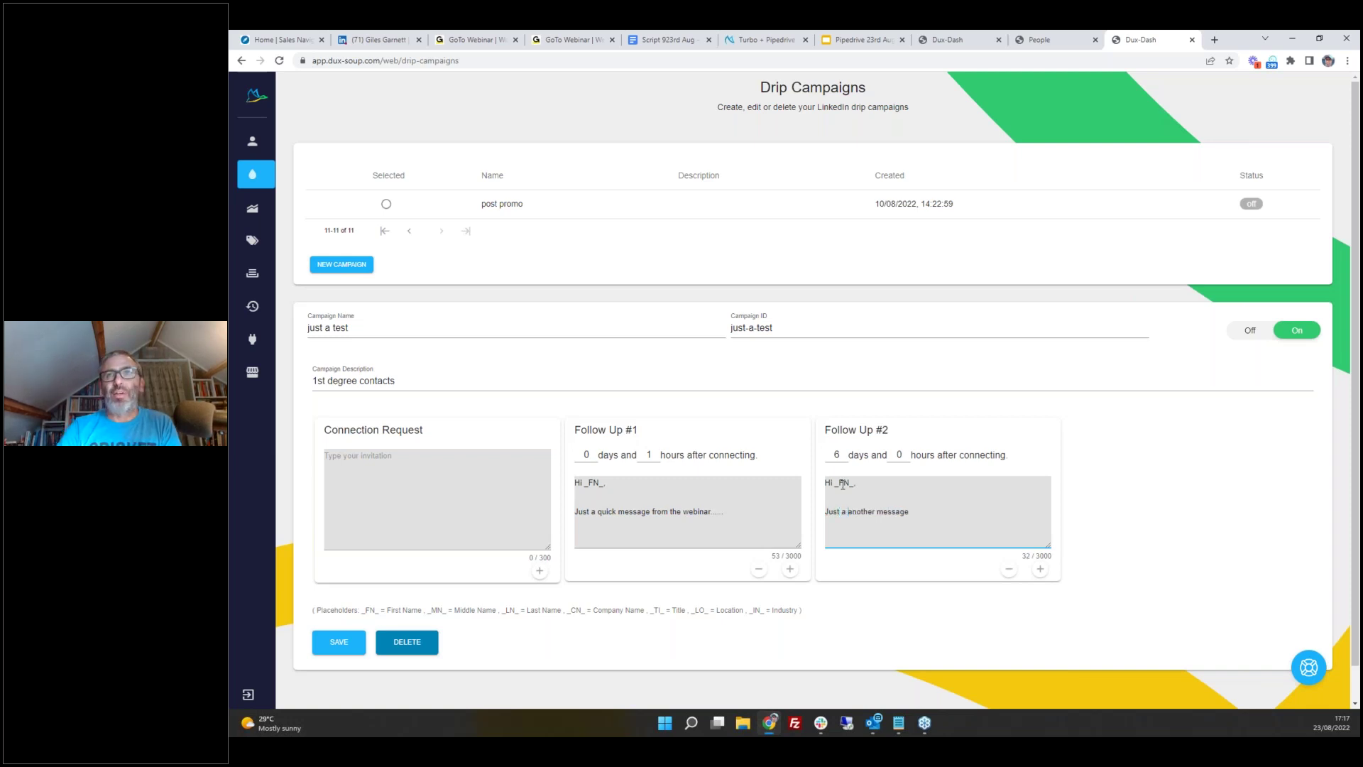
- Set the Follow Up #1 delay to 3 hours after connecting and save the campaign
click(1145, 501)
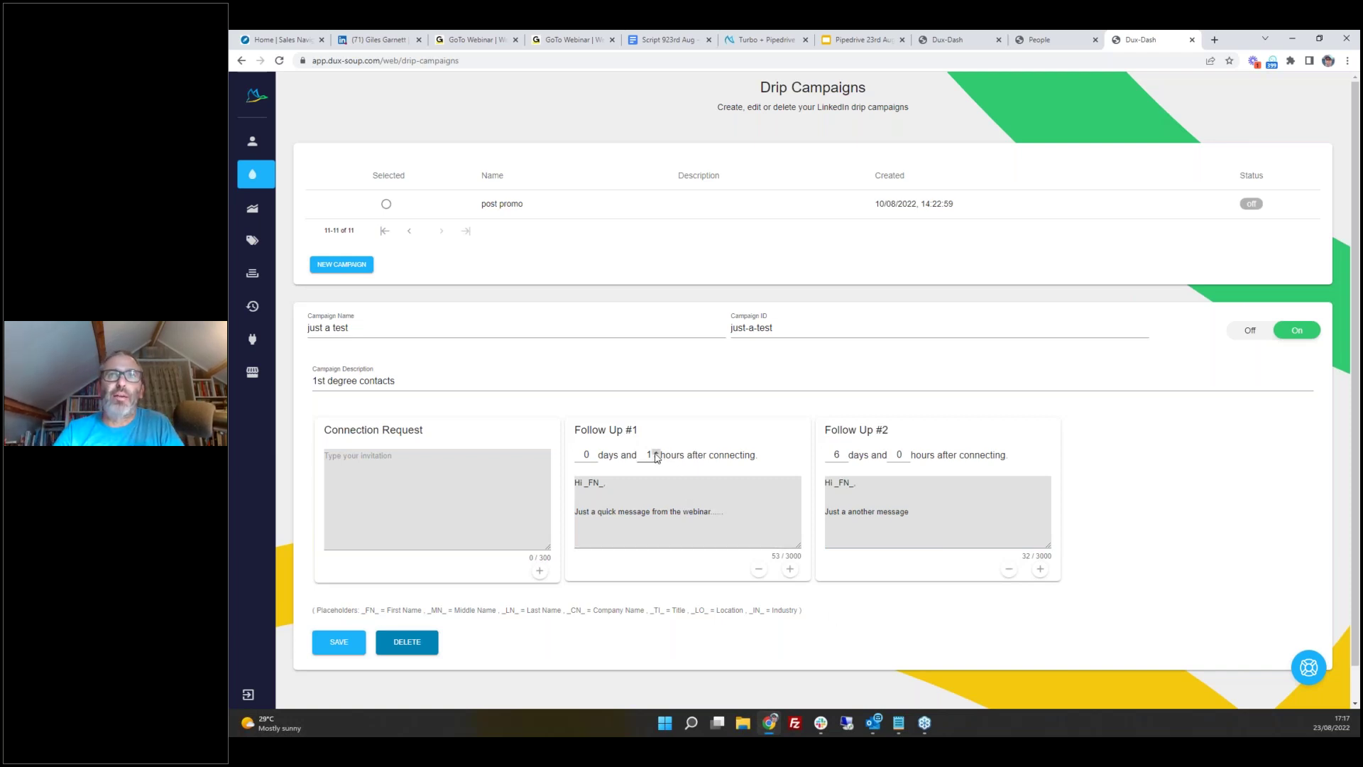
click(1146, 509)
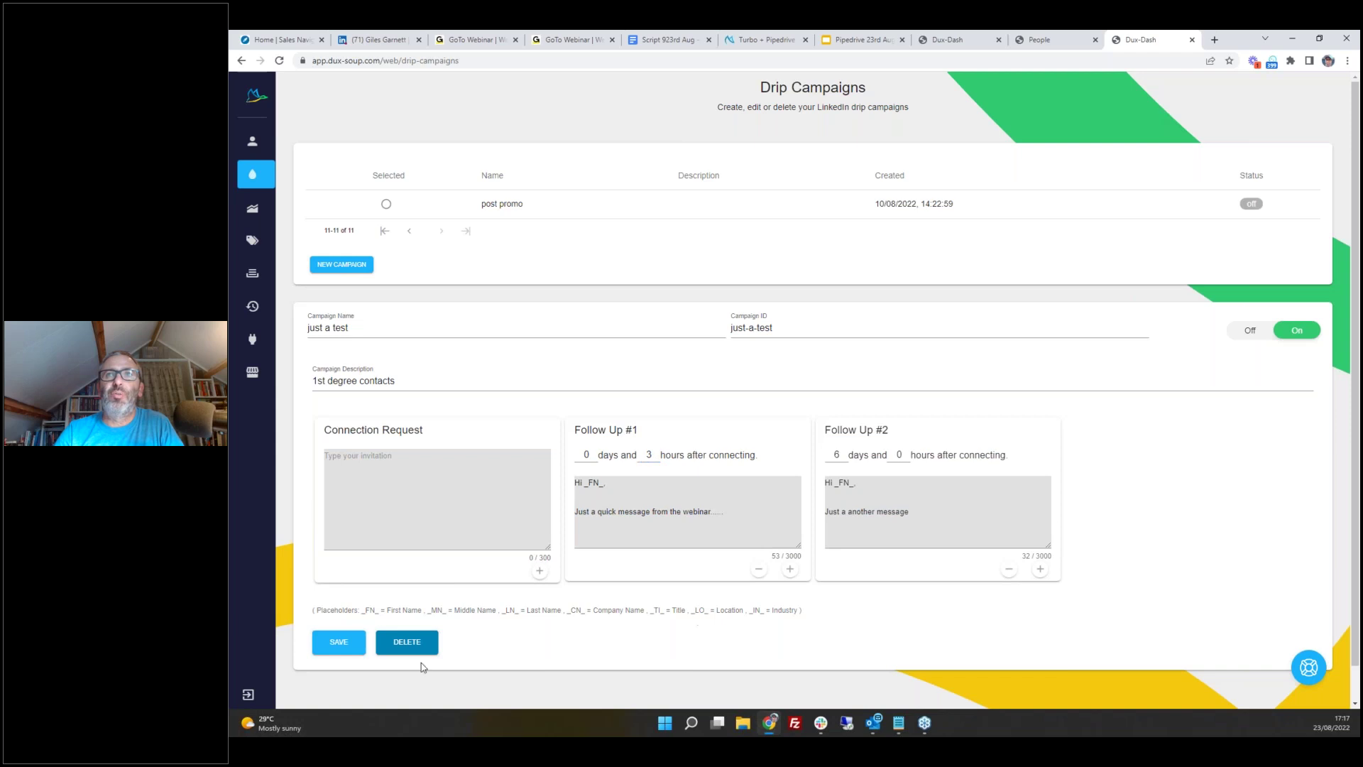
click(337, 644)
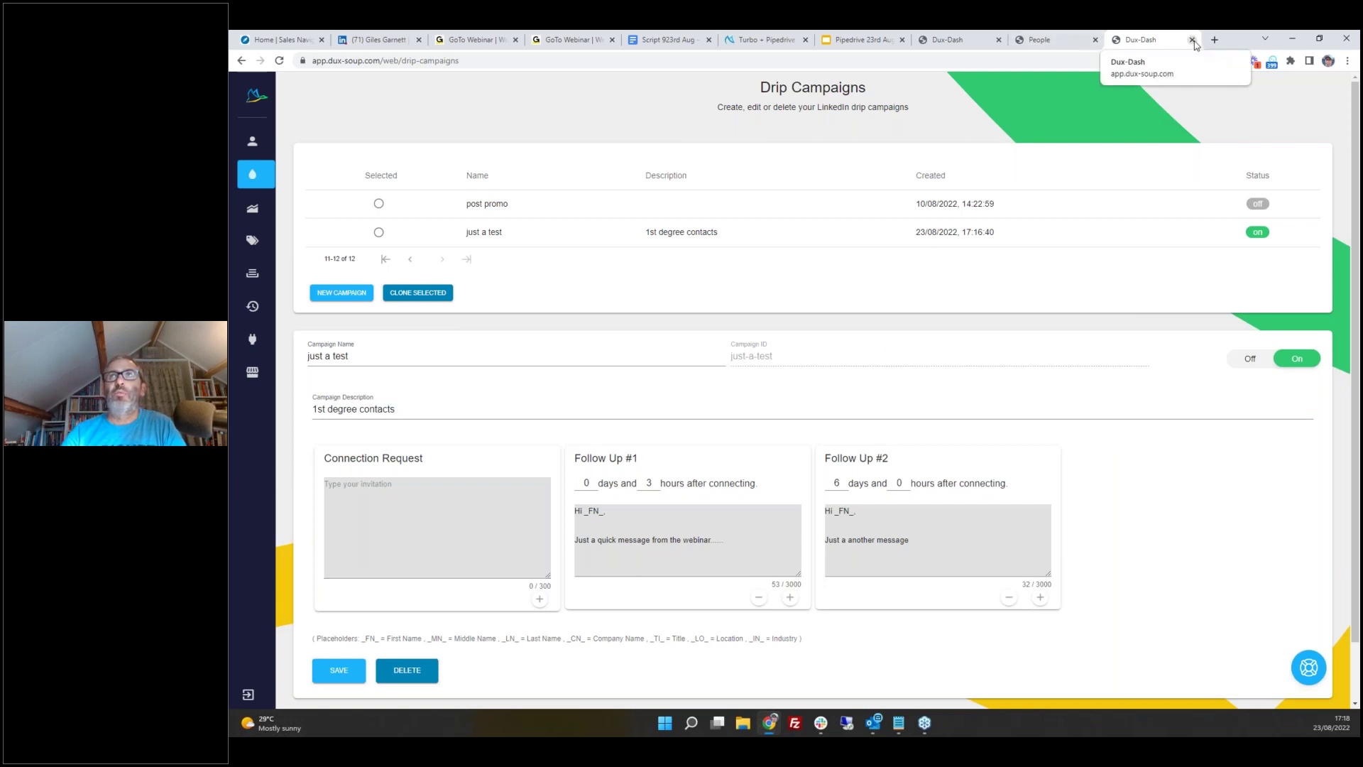
- Close the campaign page, examine the additional actions available on the VMware contact in Pipedrive, and return to the People list
key(ctrl+w)
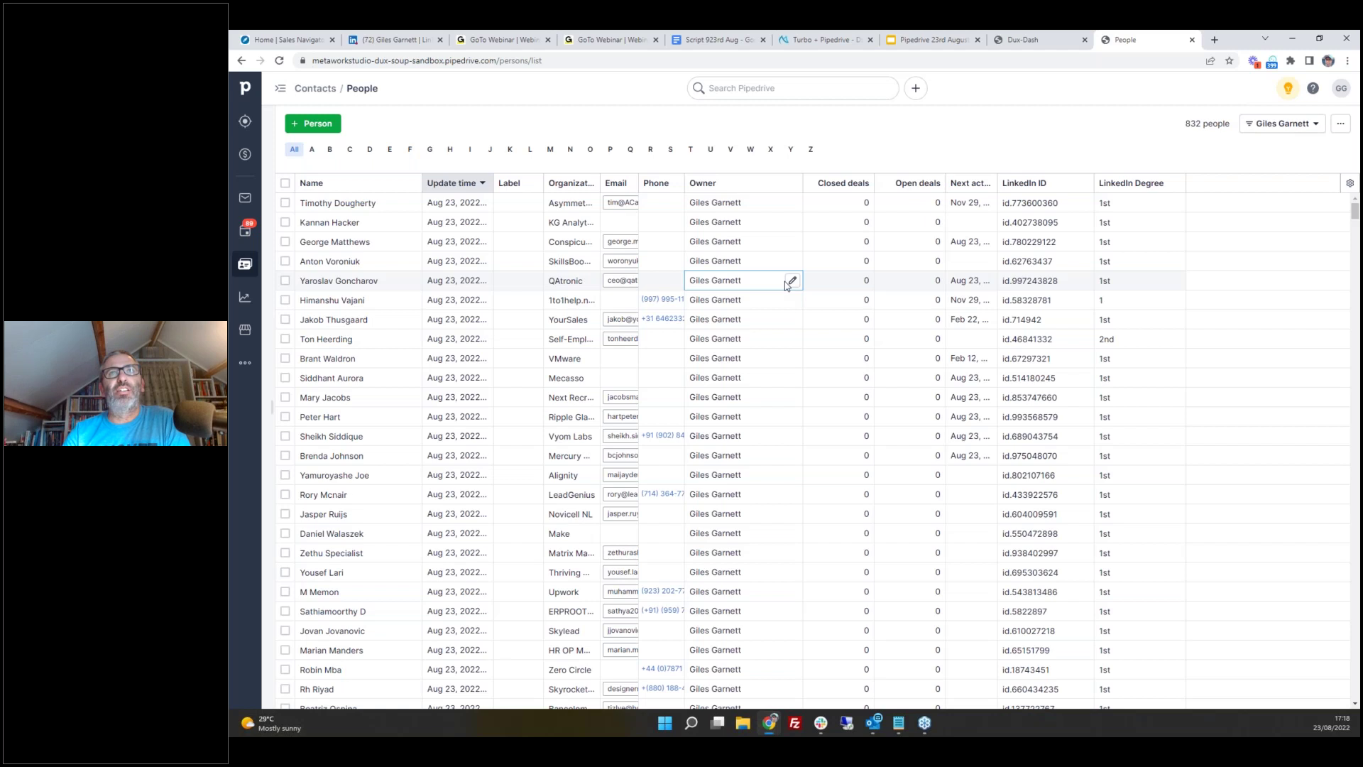
click(328, 358)
click(1198, 145)
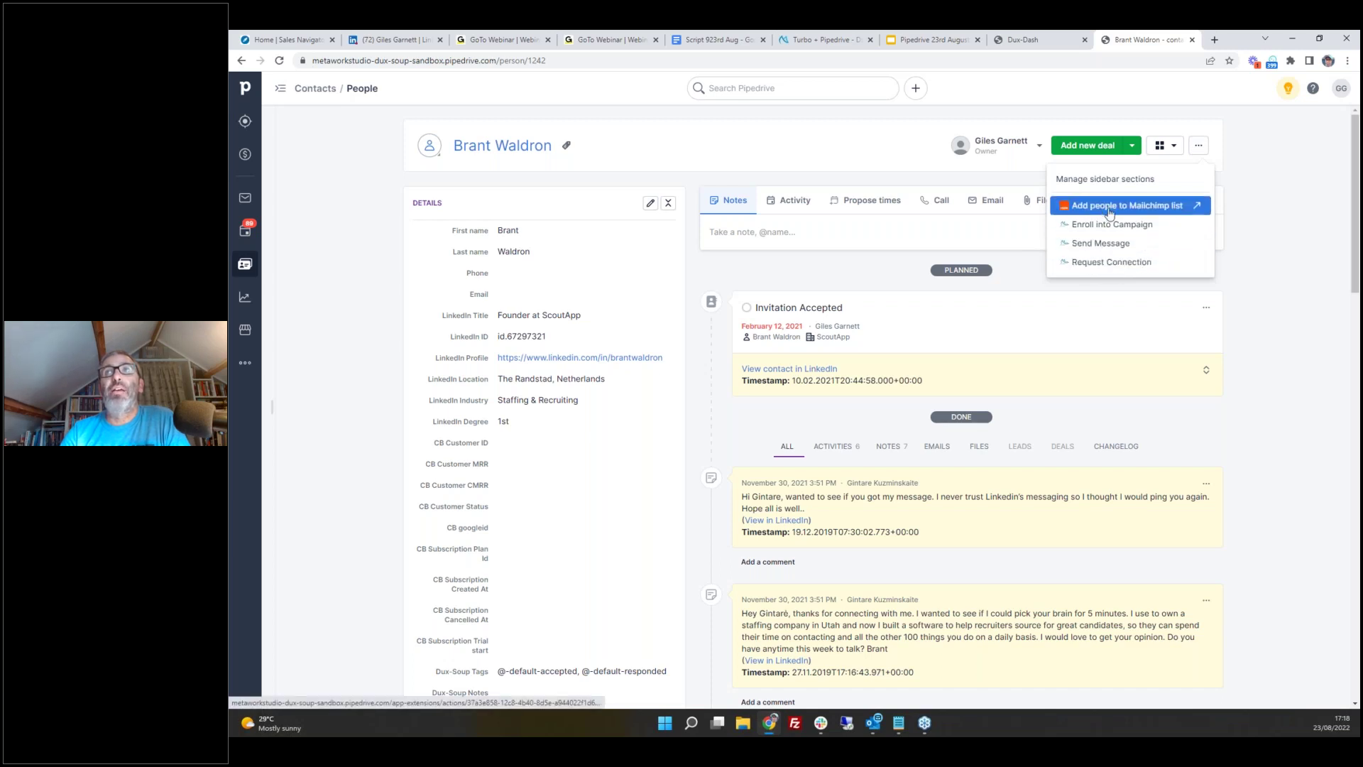
click(243, 62)
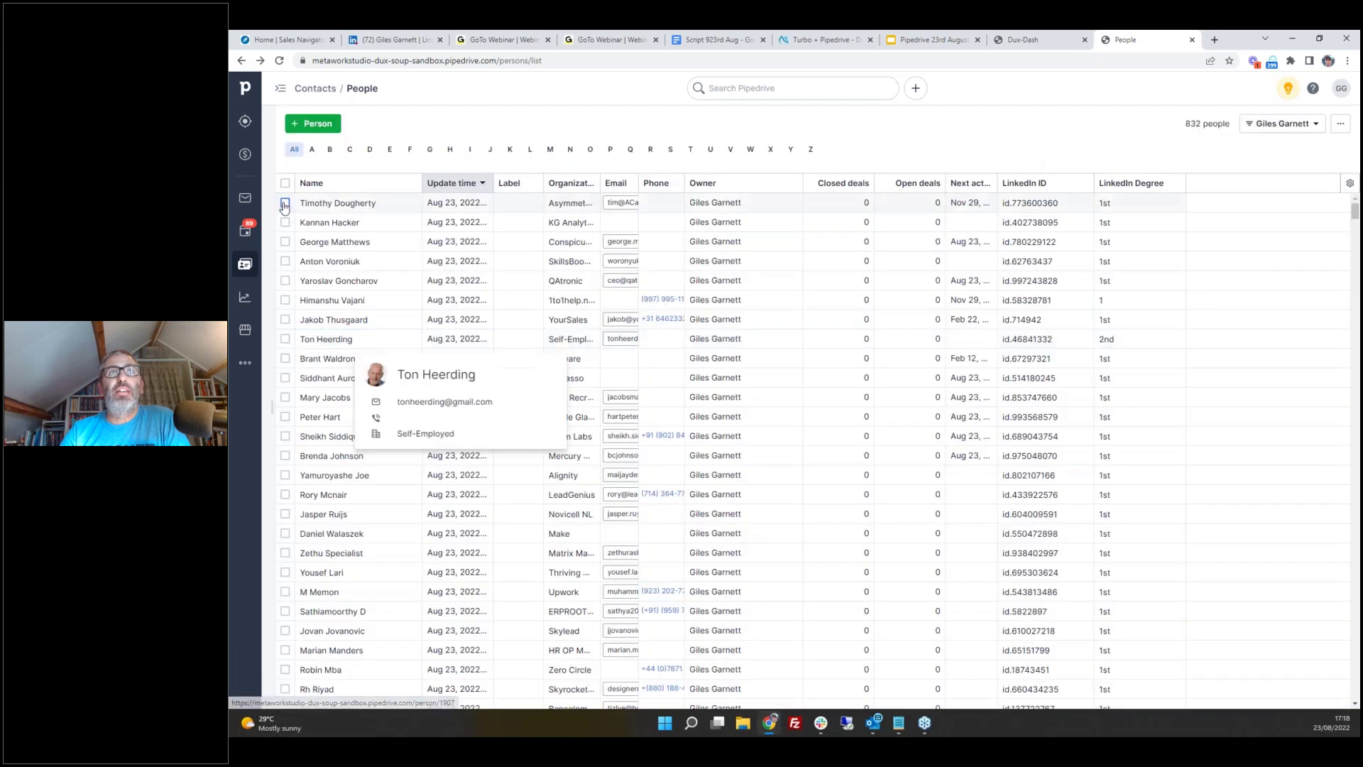
- Select the first five people in the list plus the four consecutive contacts from Mecasso through Vyom Labs
click(285, 223)
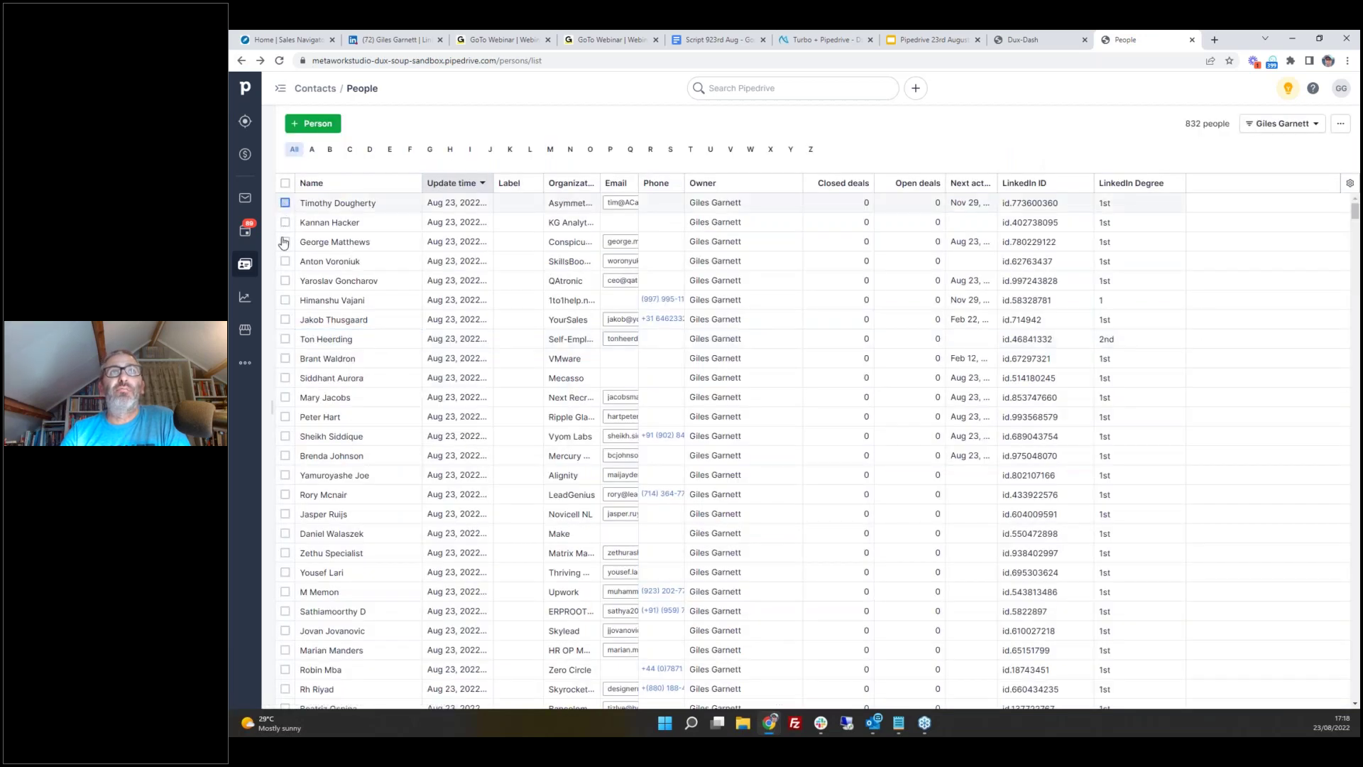
shift+click(285, 281)
click(285, 377)
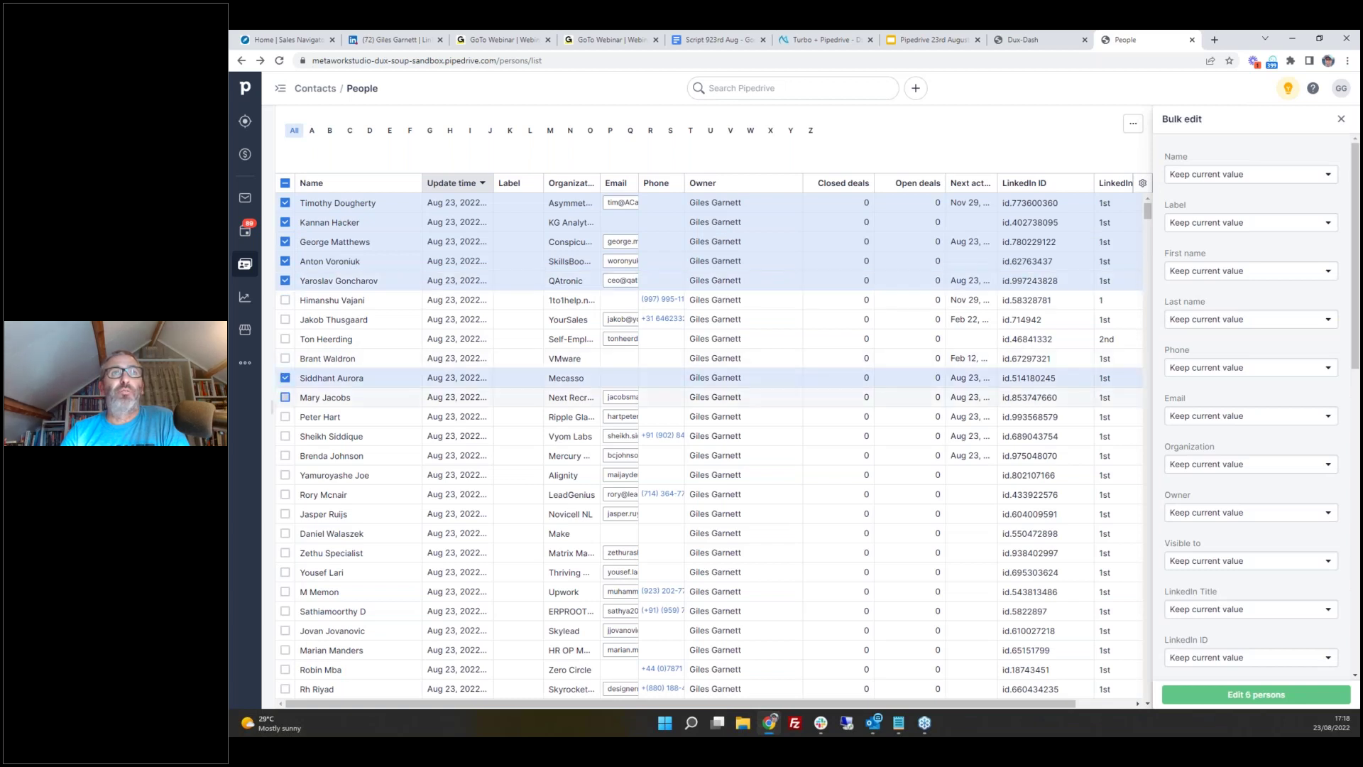
click(285, 397)
click(285, 416)
click(285, 436)
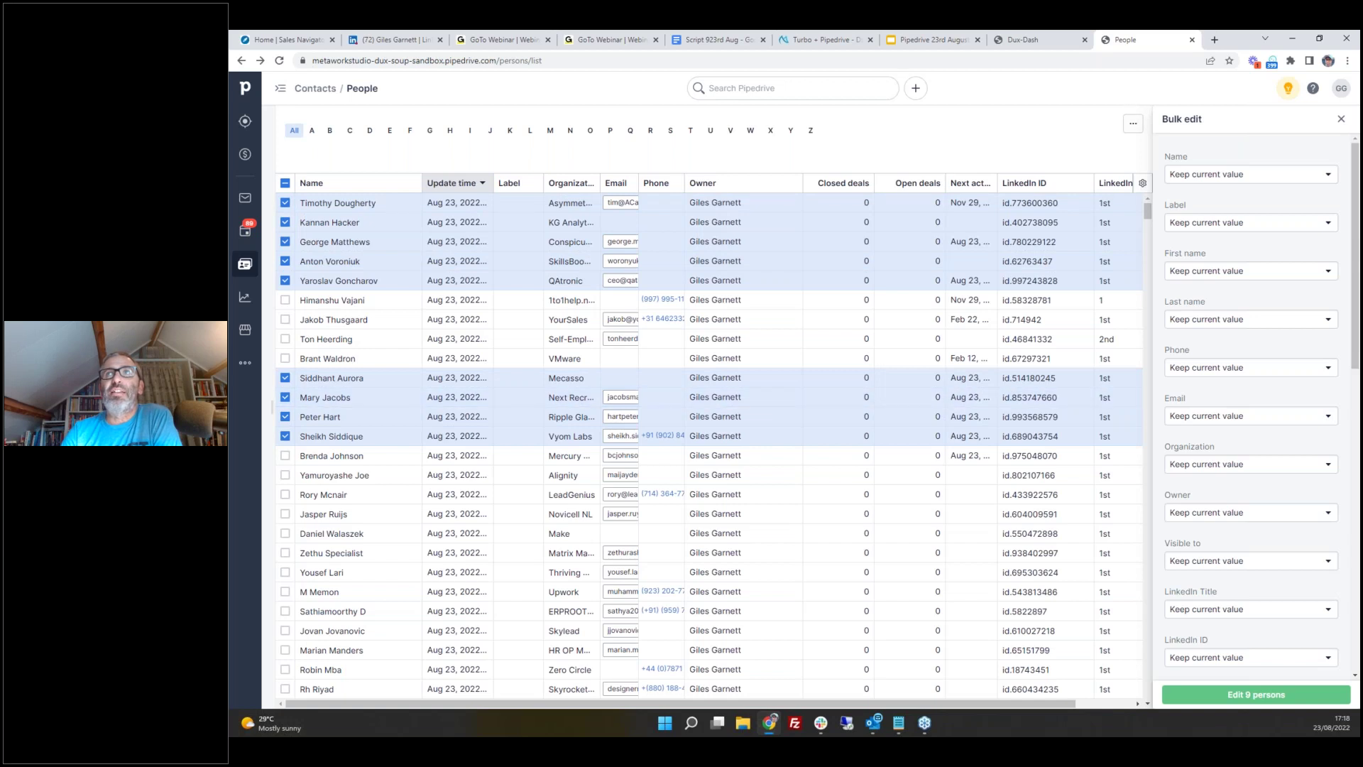
- Enroll the selected people into the Dux-Soup campaign "just a test"
click(1133, 124)
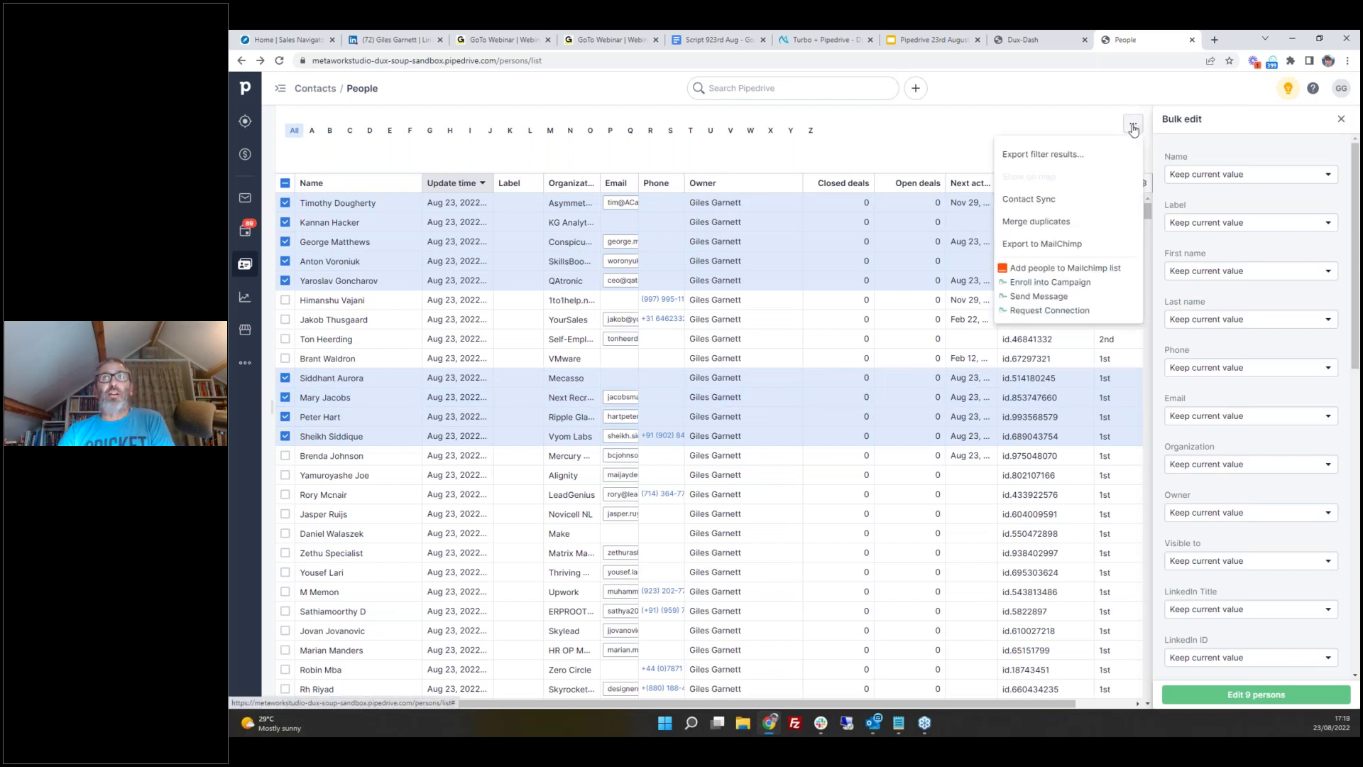
click(1037, 284)
click(913, 223)
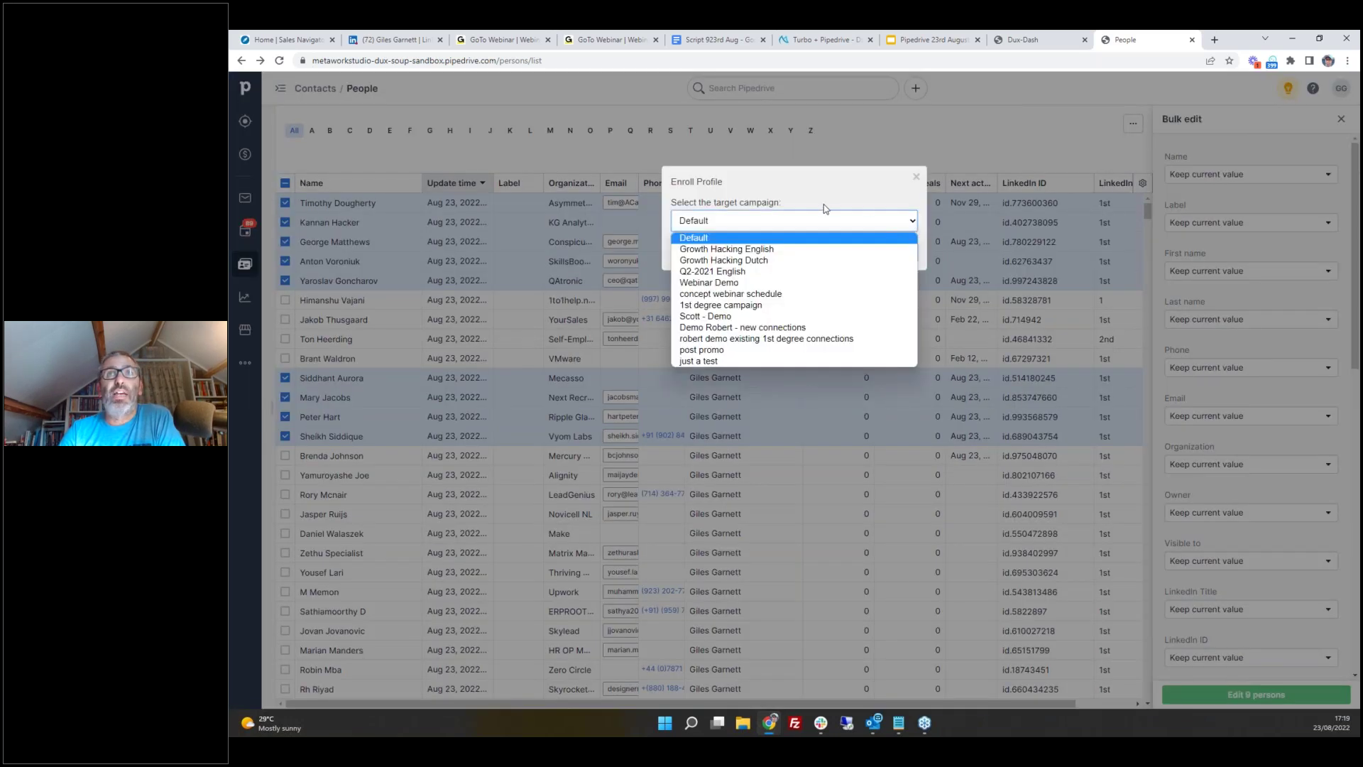
click(700, 362)
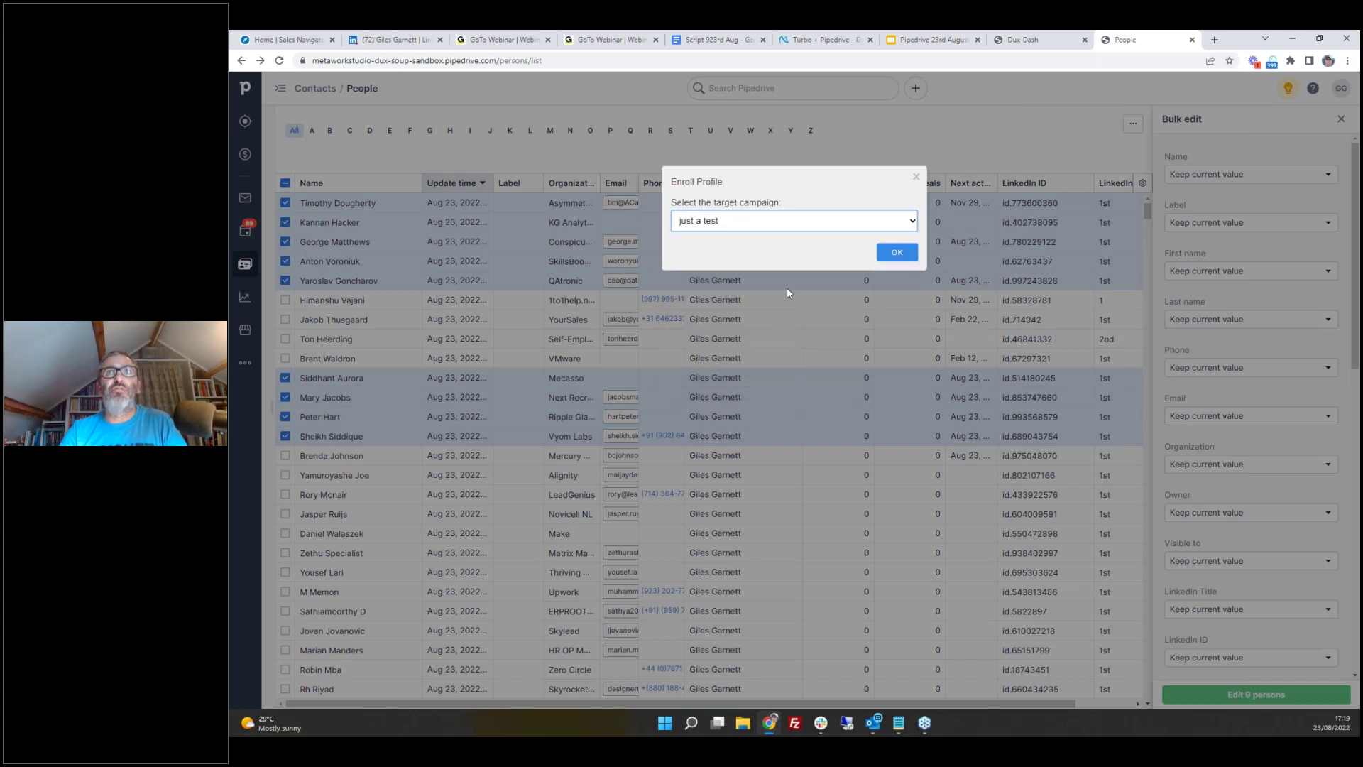
click(899, 255)
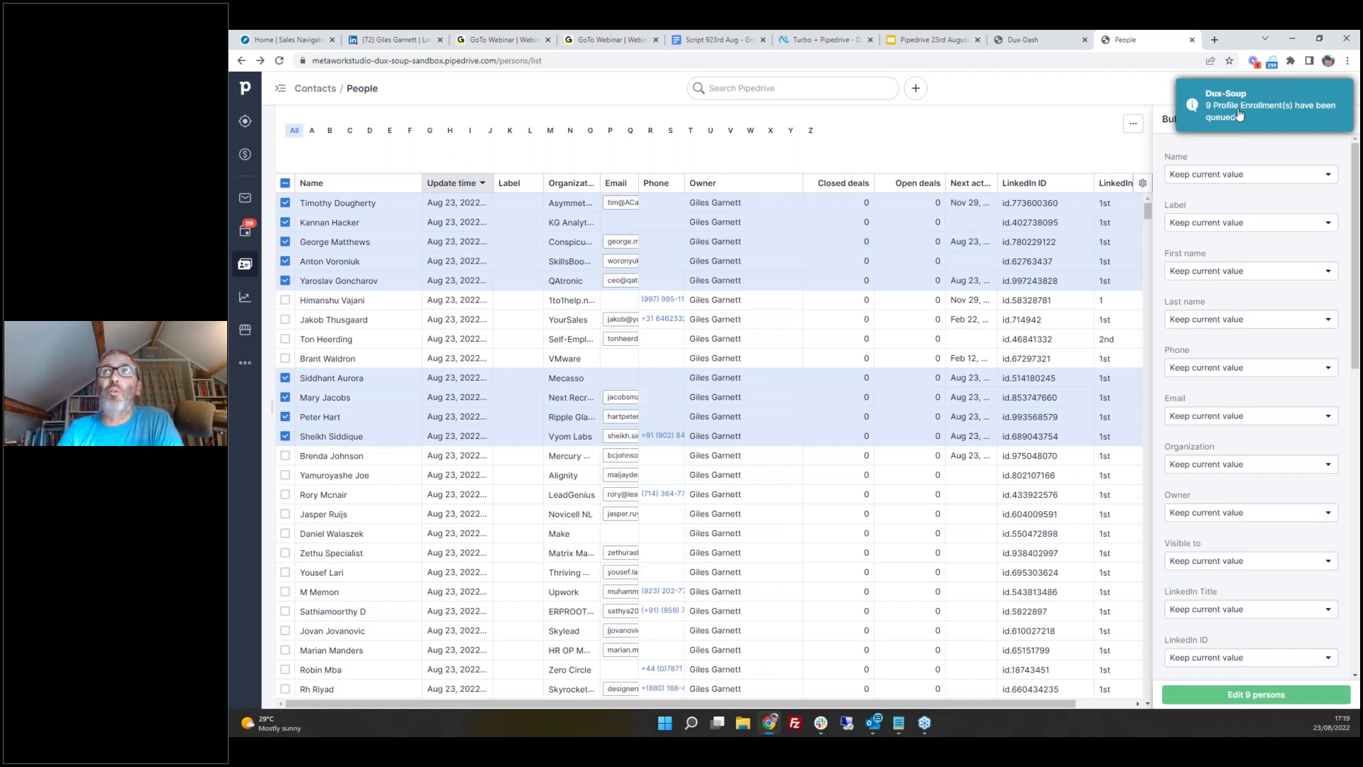
- Switch to Dux-Dash and examine the "just-a-test" enrollments at the end of the queued activity, including one entry's details
click(1031, 41)
mouse_move(257, 297)
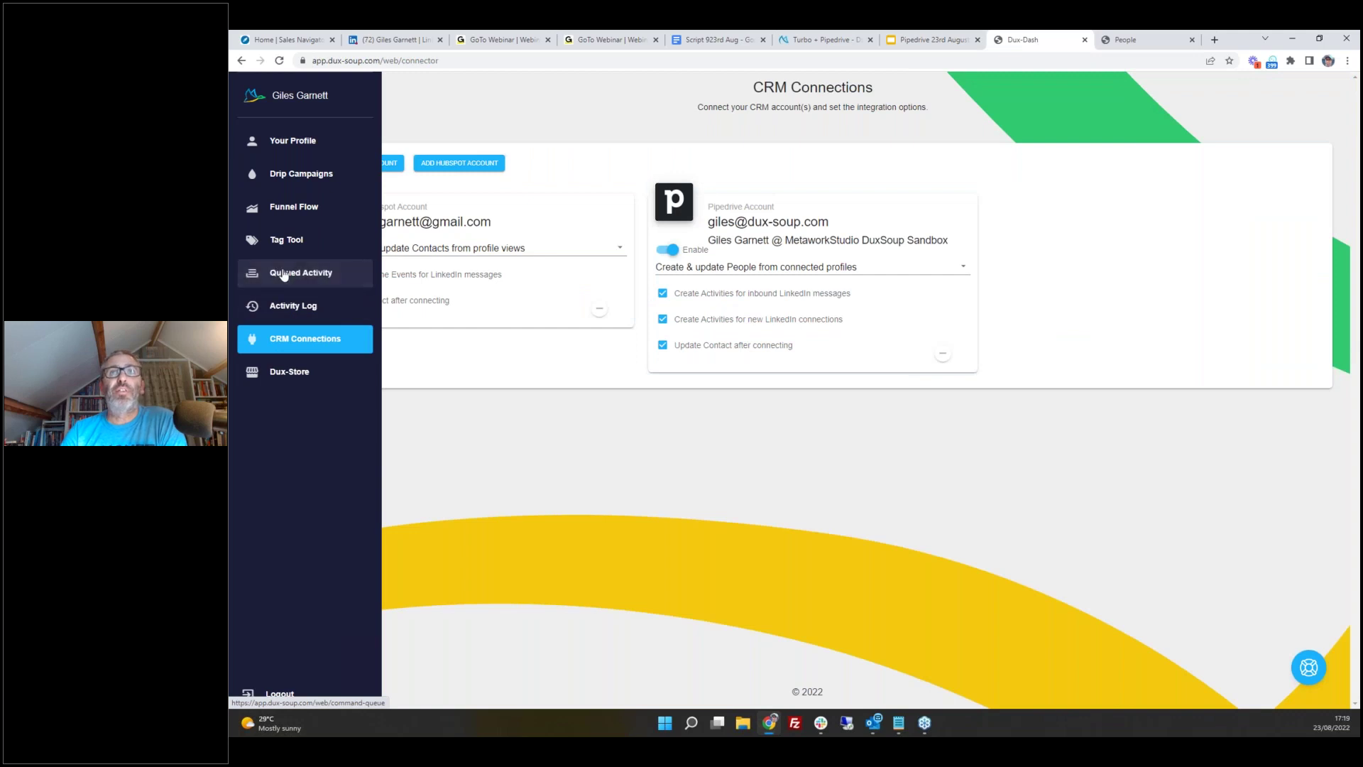
click(284, 274)
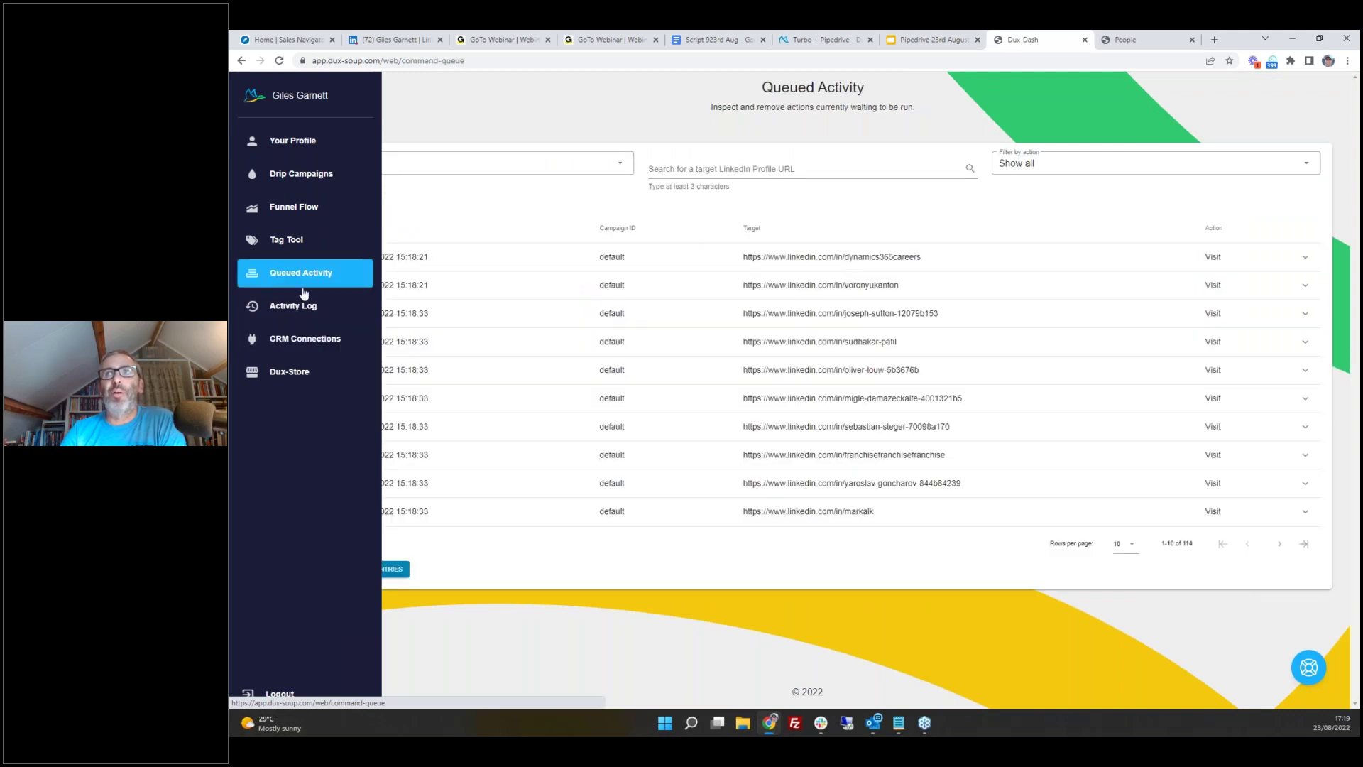
click(1306, 544)
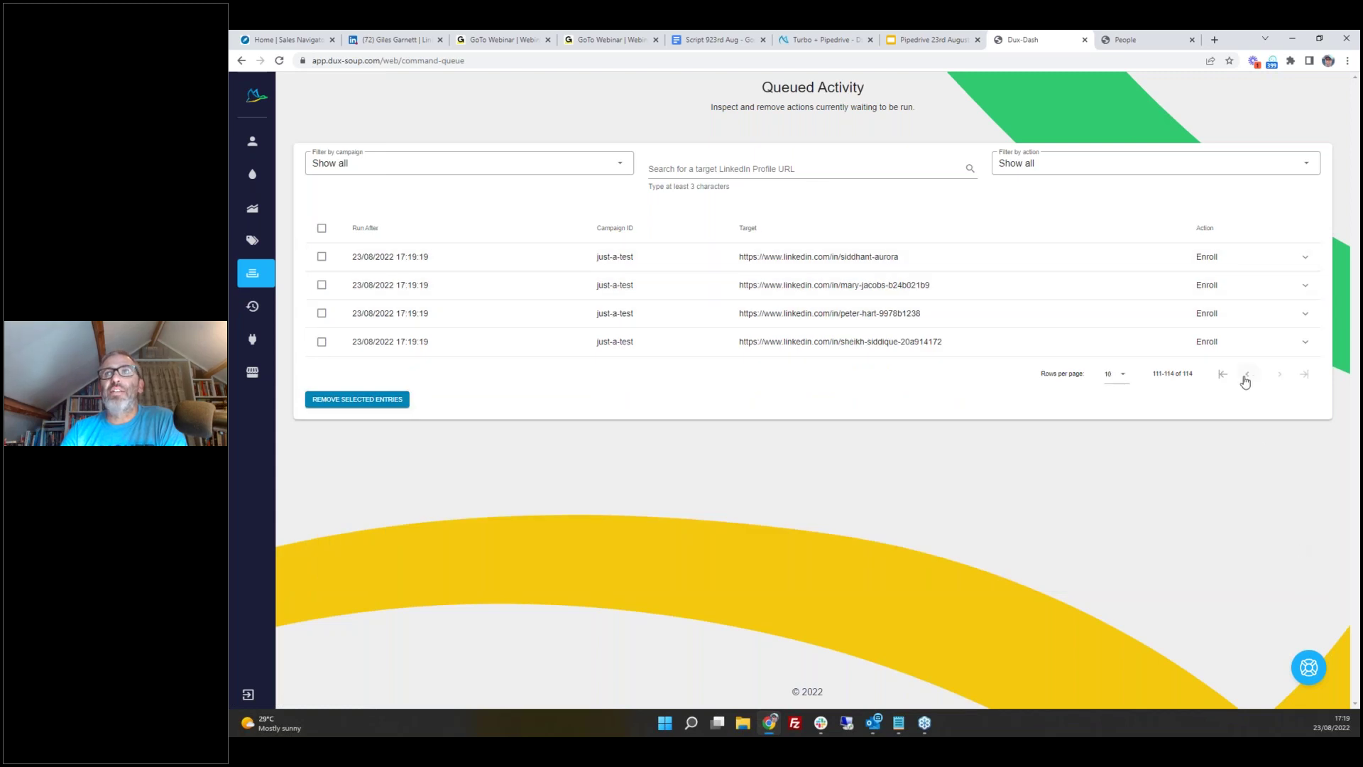
click(1247, 376)
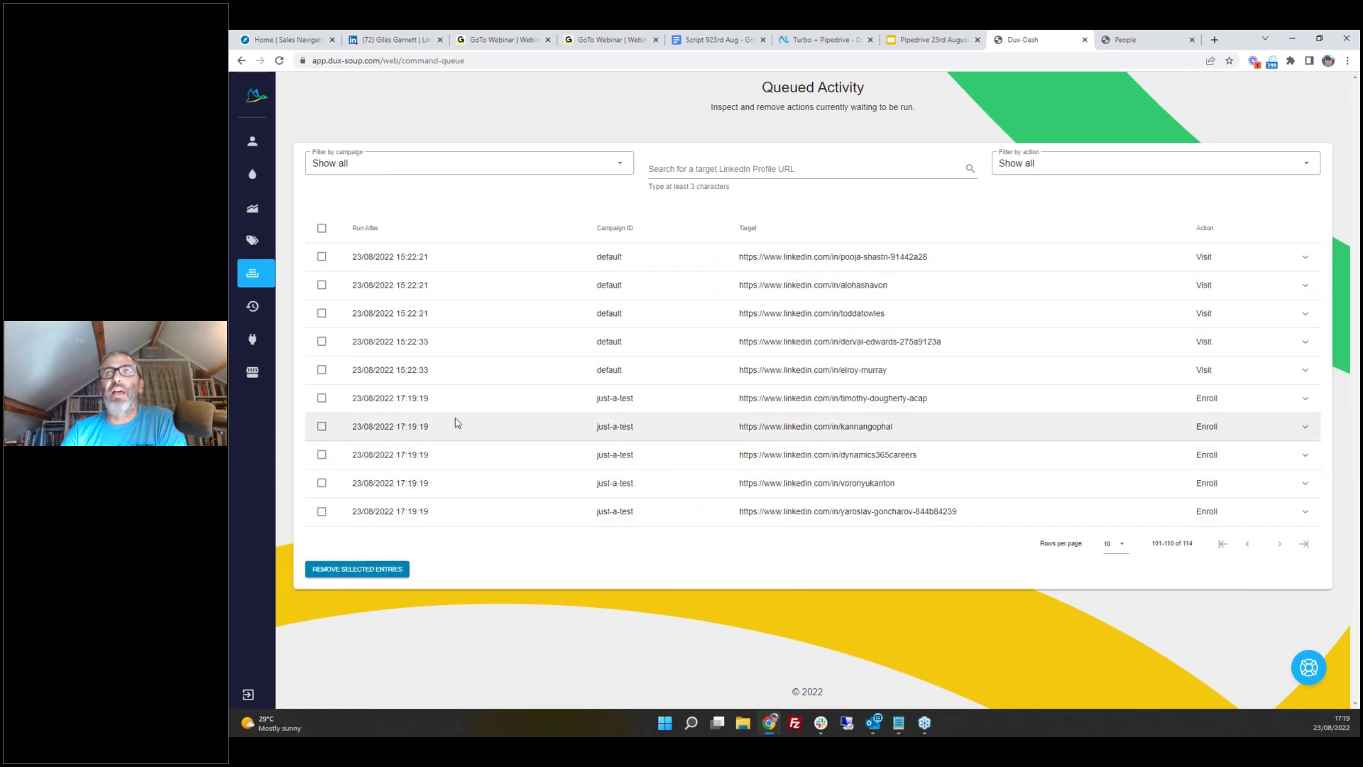
click(1304, 399)
click(1305, 398)
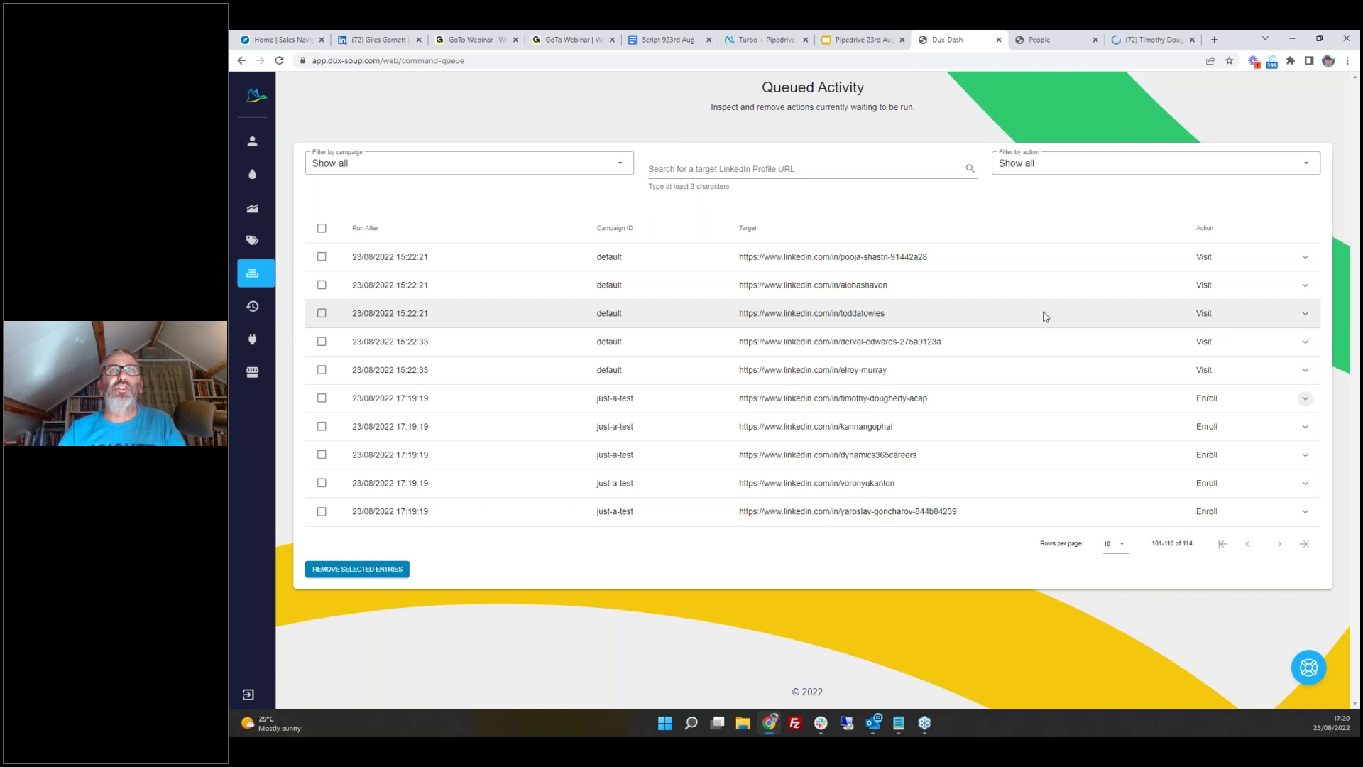
- Return to the start of the queue and remove the first two batches of ten default visit entries
click(1222, 543)
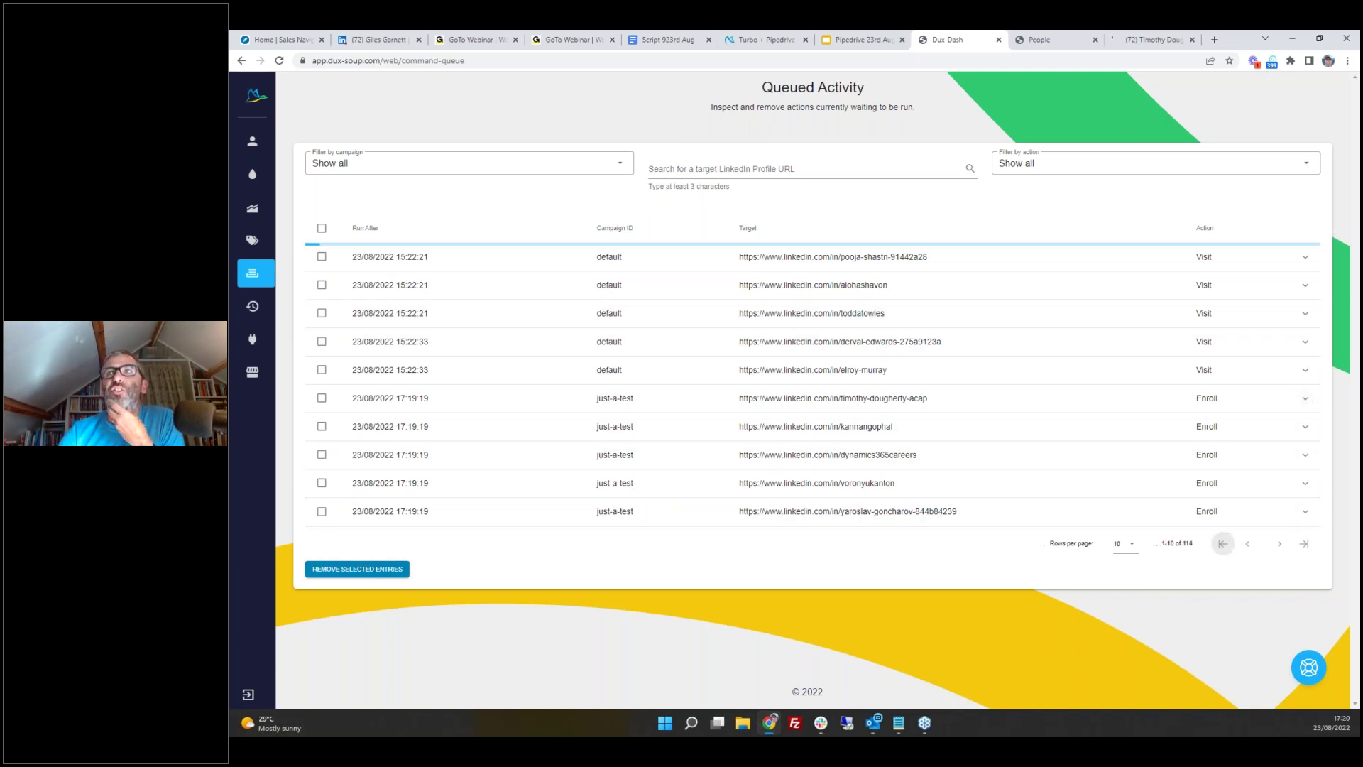
click(321, 228)
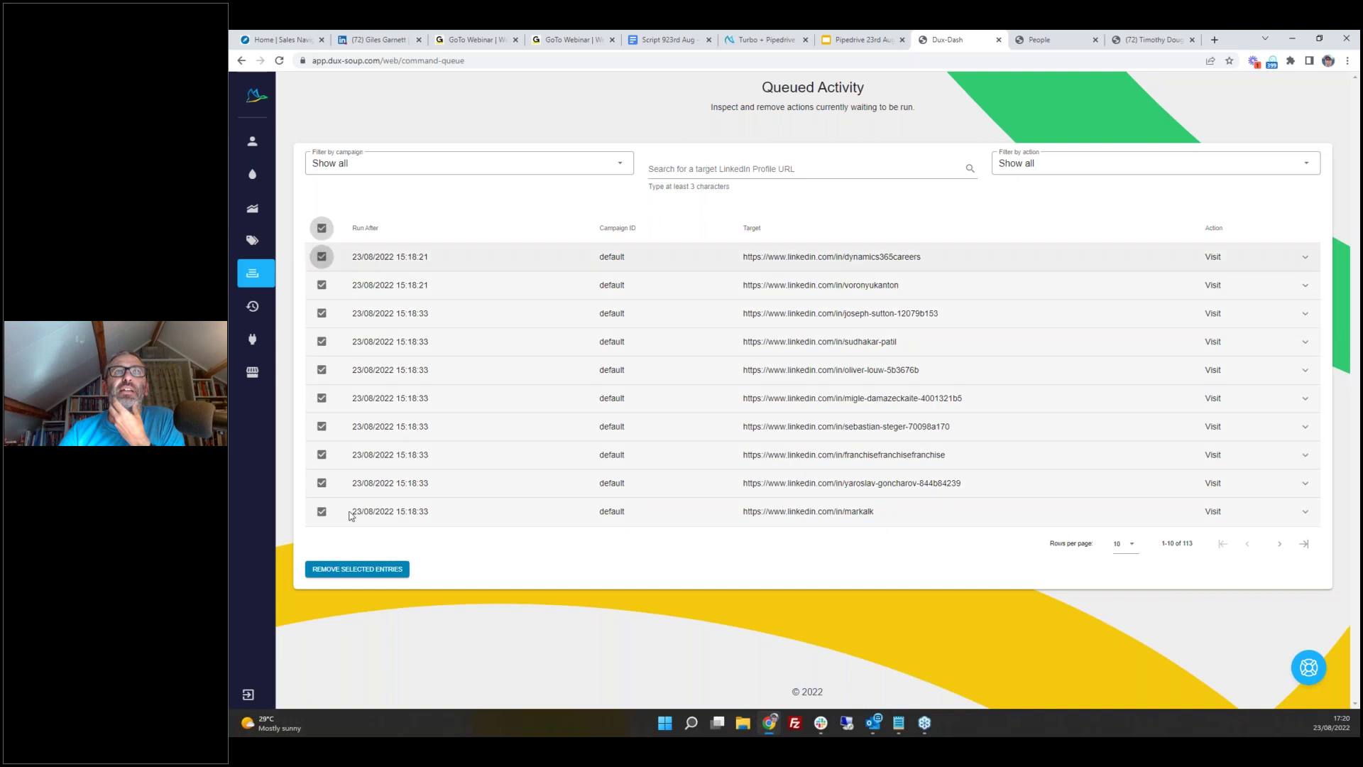
click(373, 569)
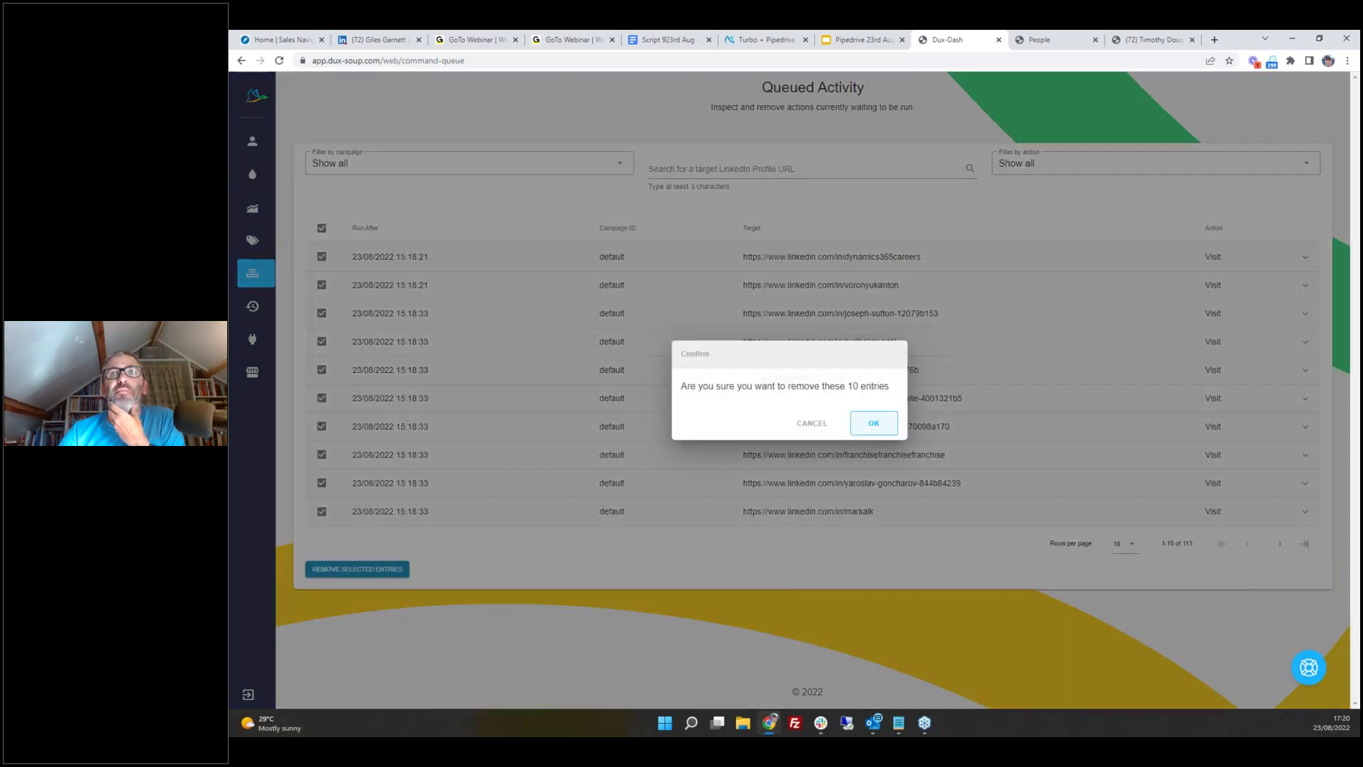
key(Return)
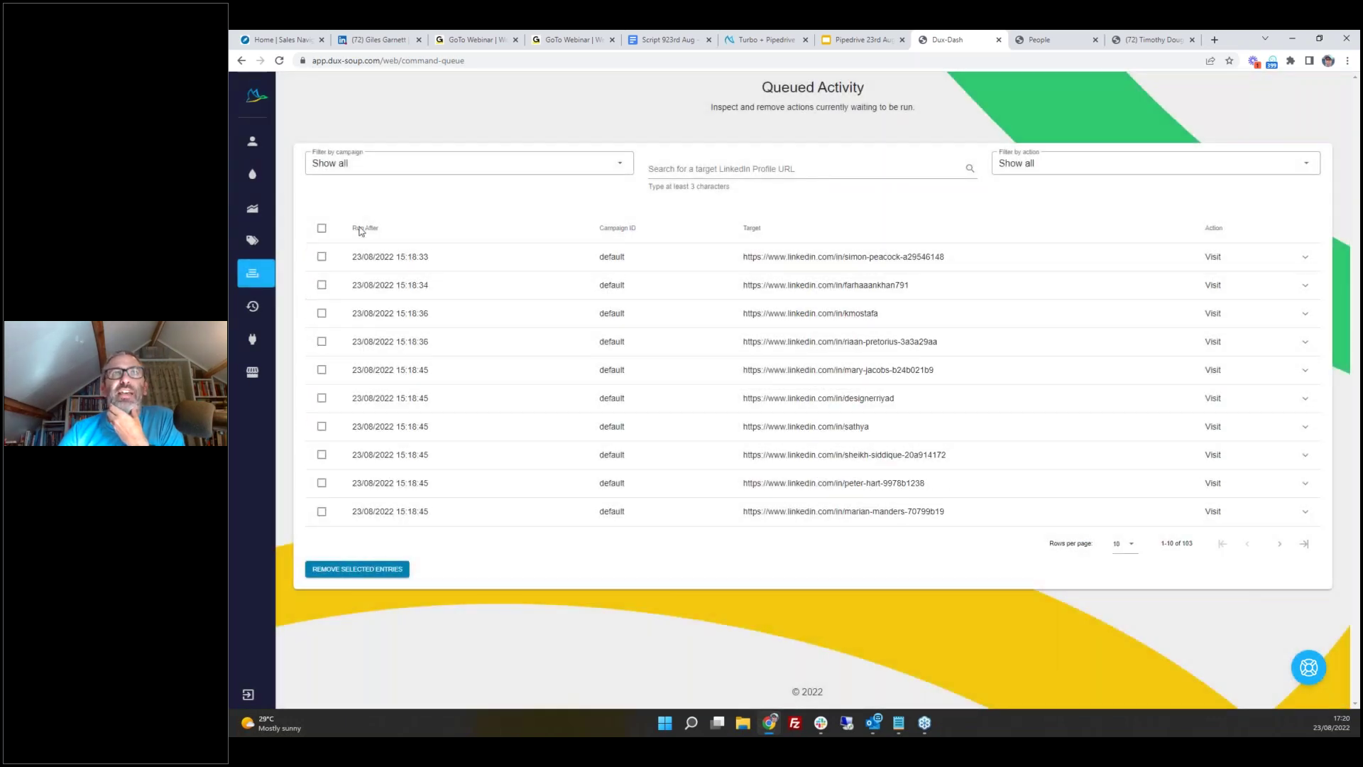
click(322, 228)
click(366, 570)
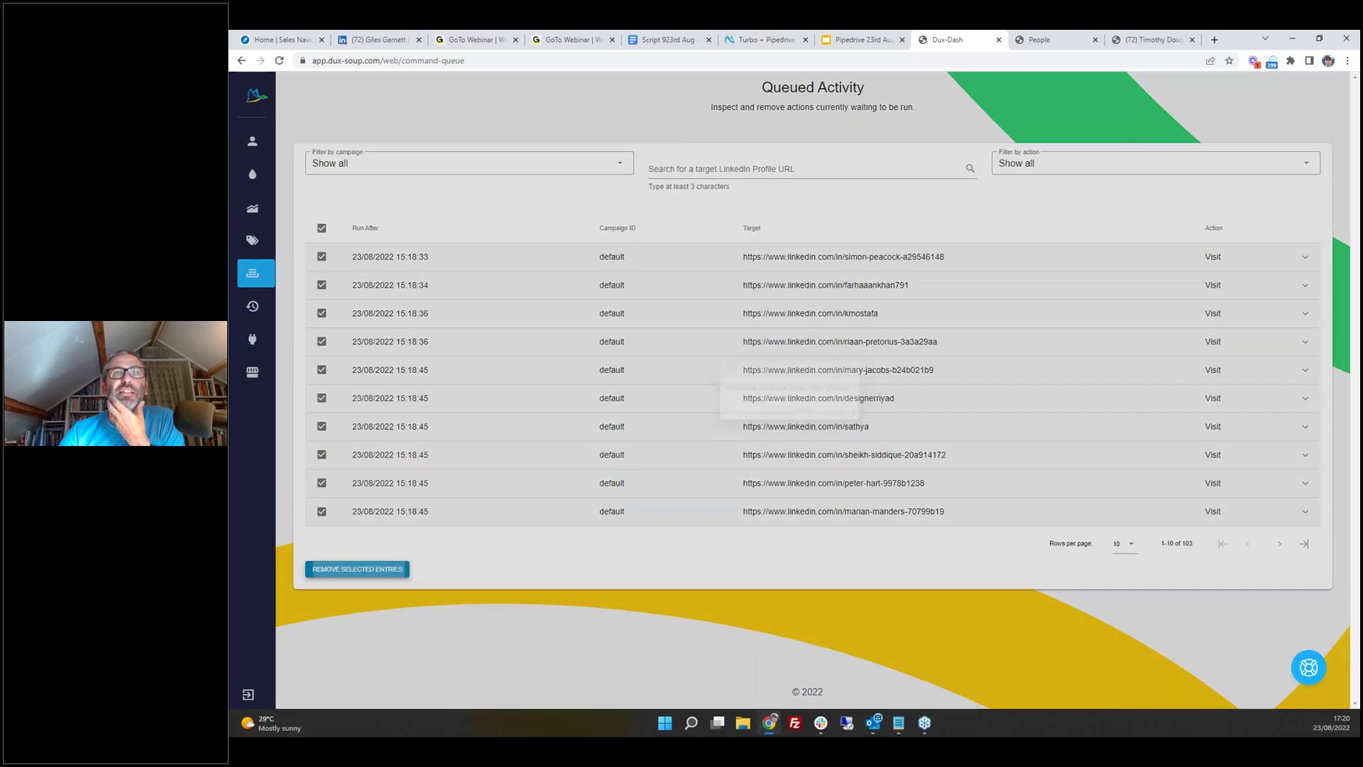
click(874, 423)
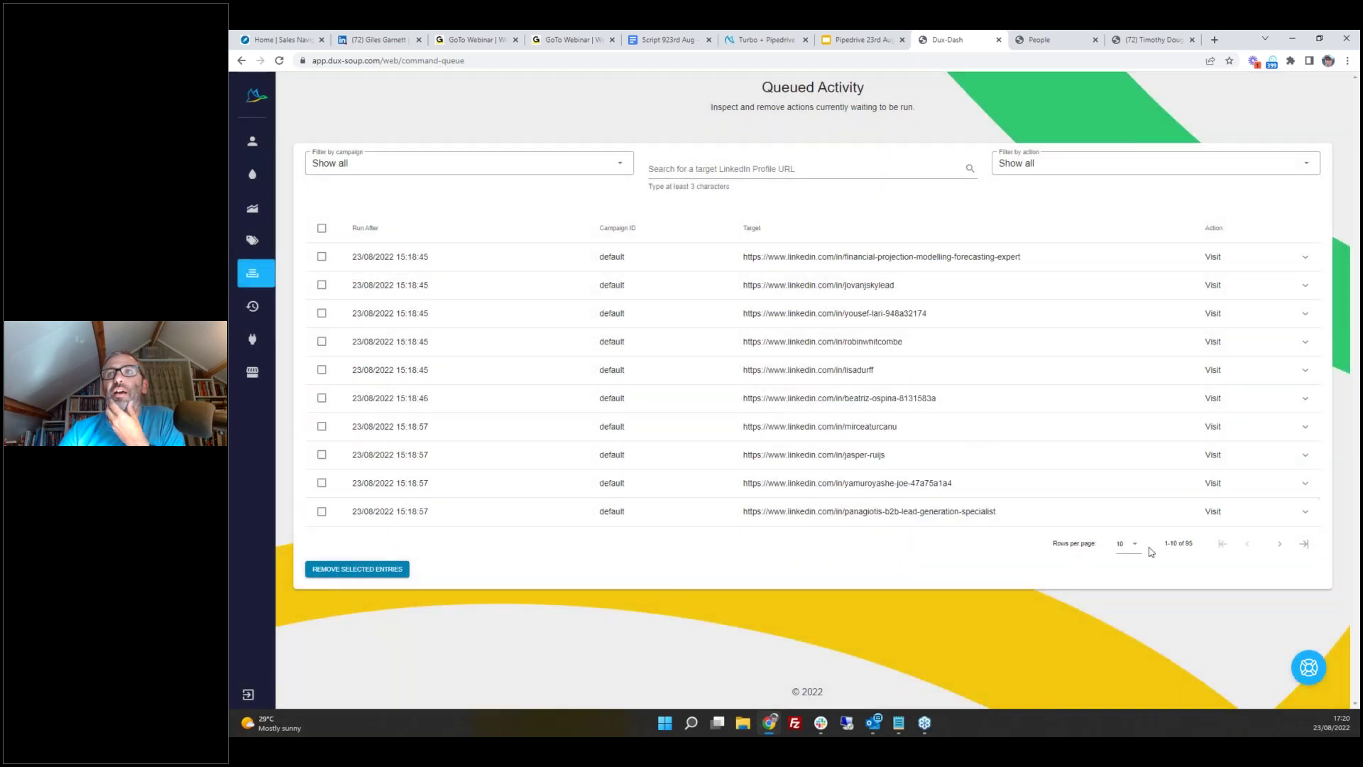
- Show 50 rows per page in the queue and remove all 50 listed default visit entries
click(1134, 545)
click(1133, 667)
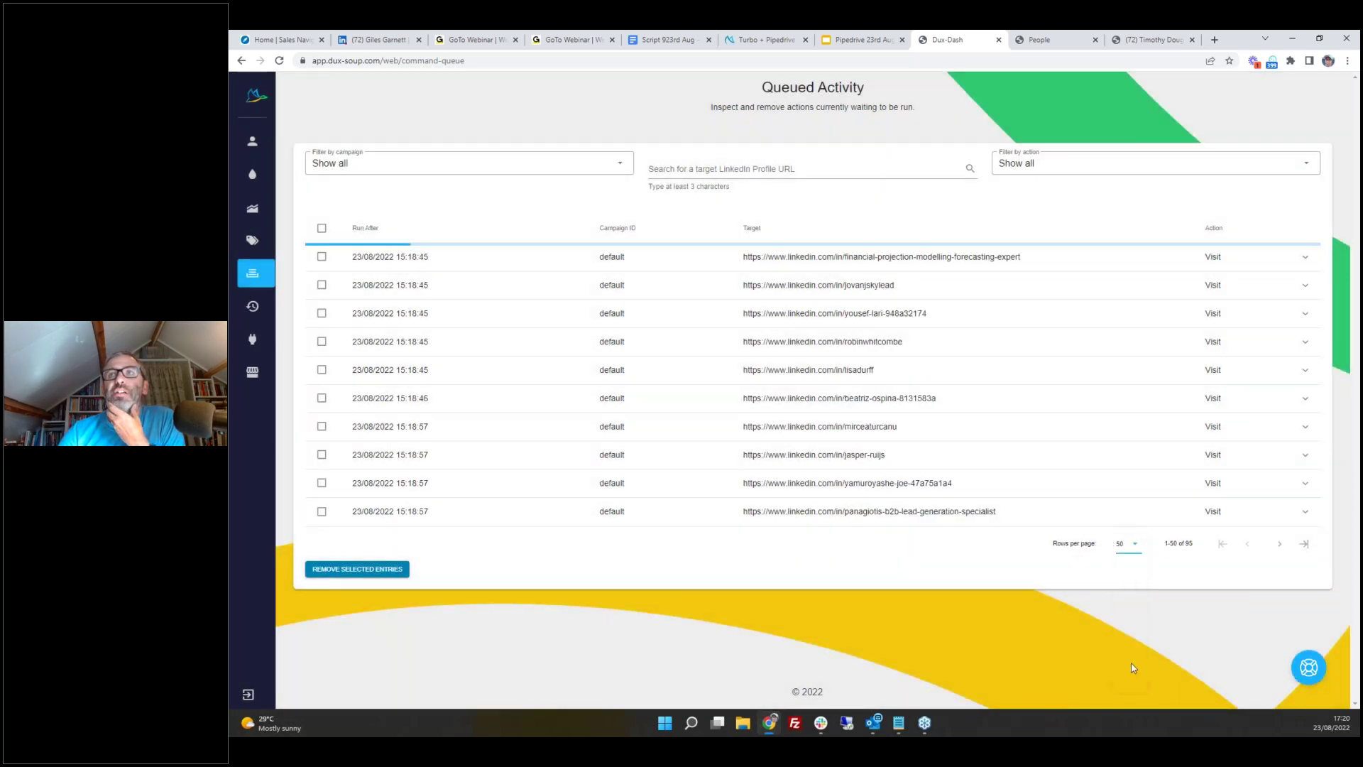
scroll(994, 407, down, 8)
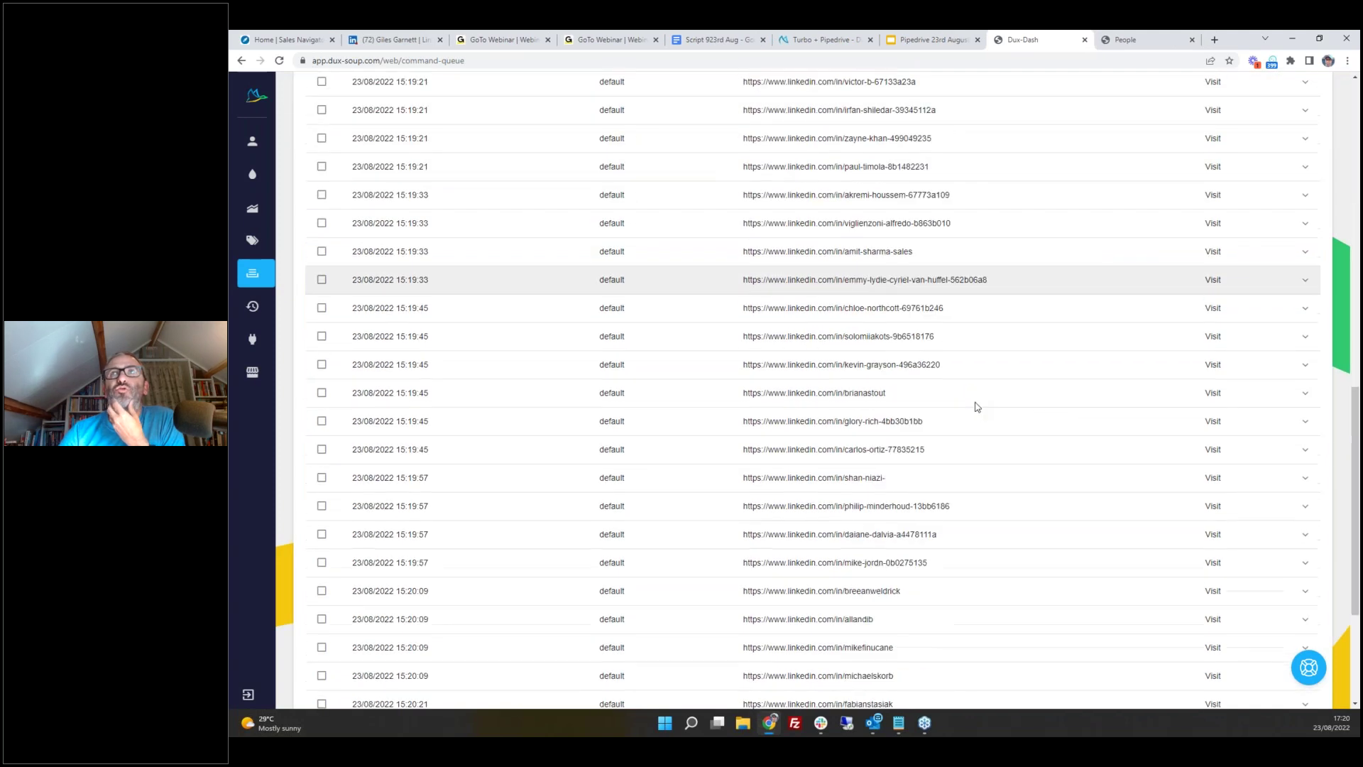
scroll(975, 406, down, 3)
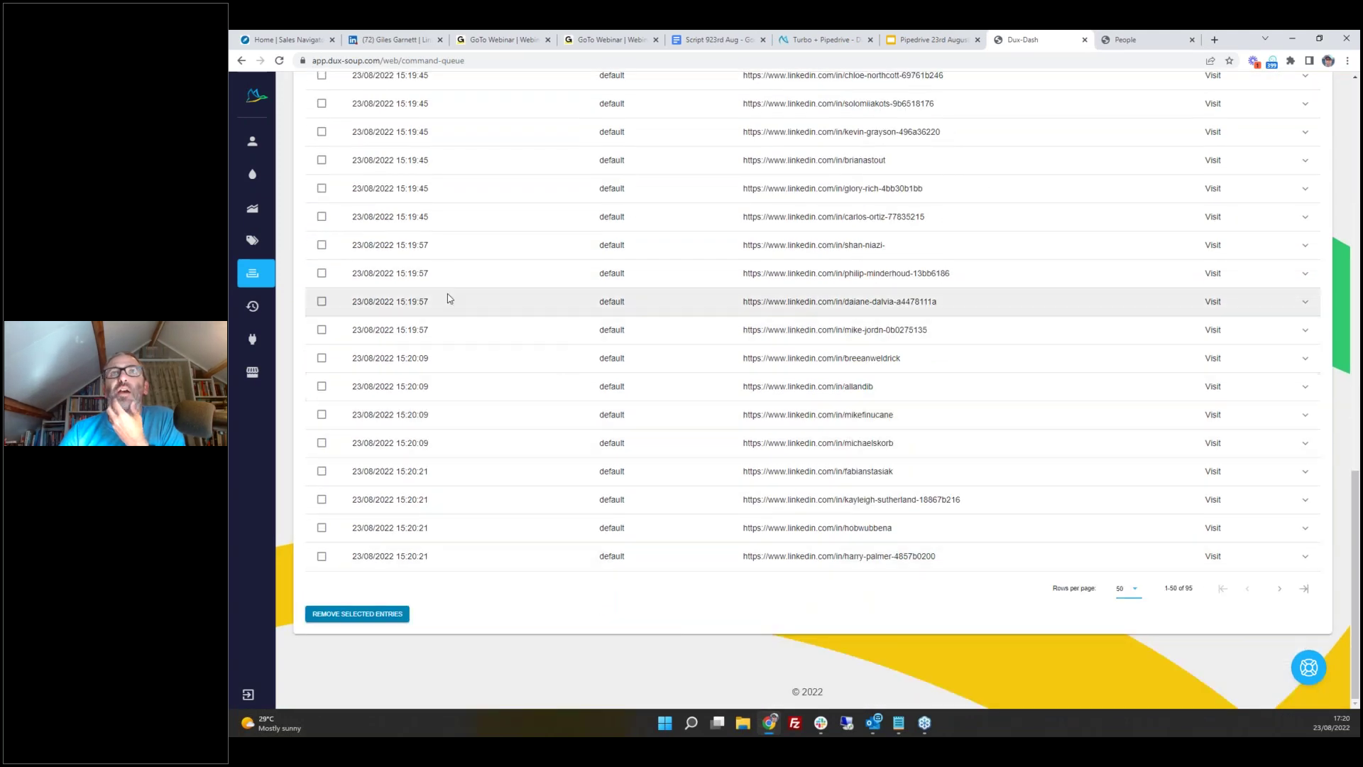
scroll(454, 298, up, 10)
scroll(482, 307, up, 5)
click(322, 228)
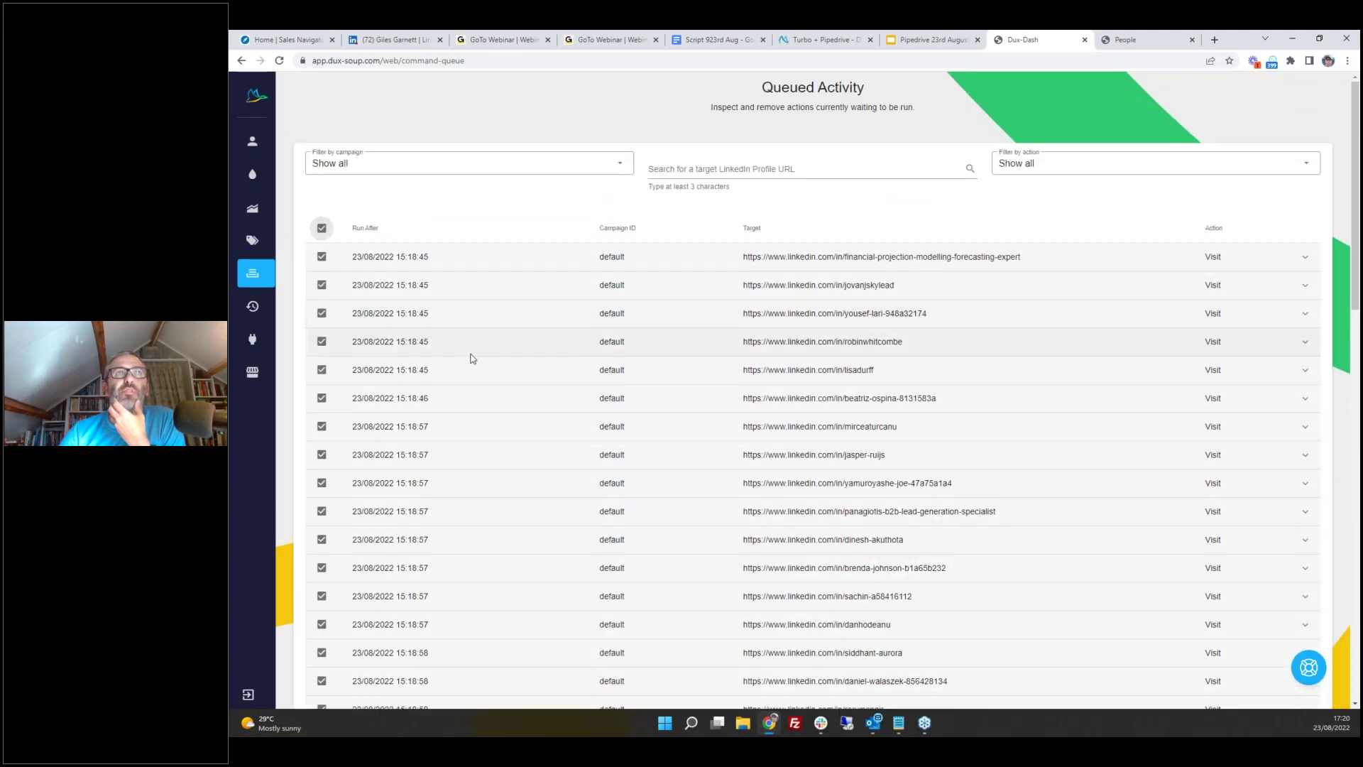
scroll(471, 355, down, 20)
click(357, 614)
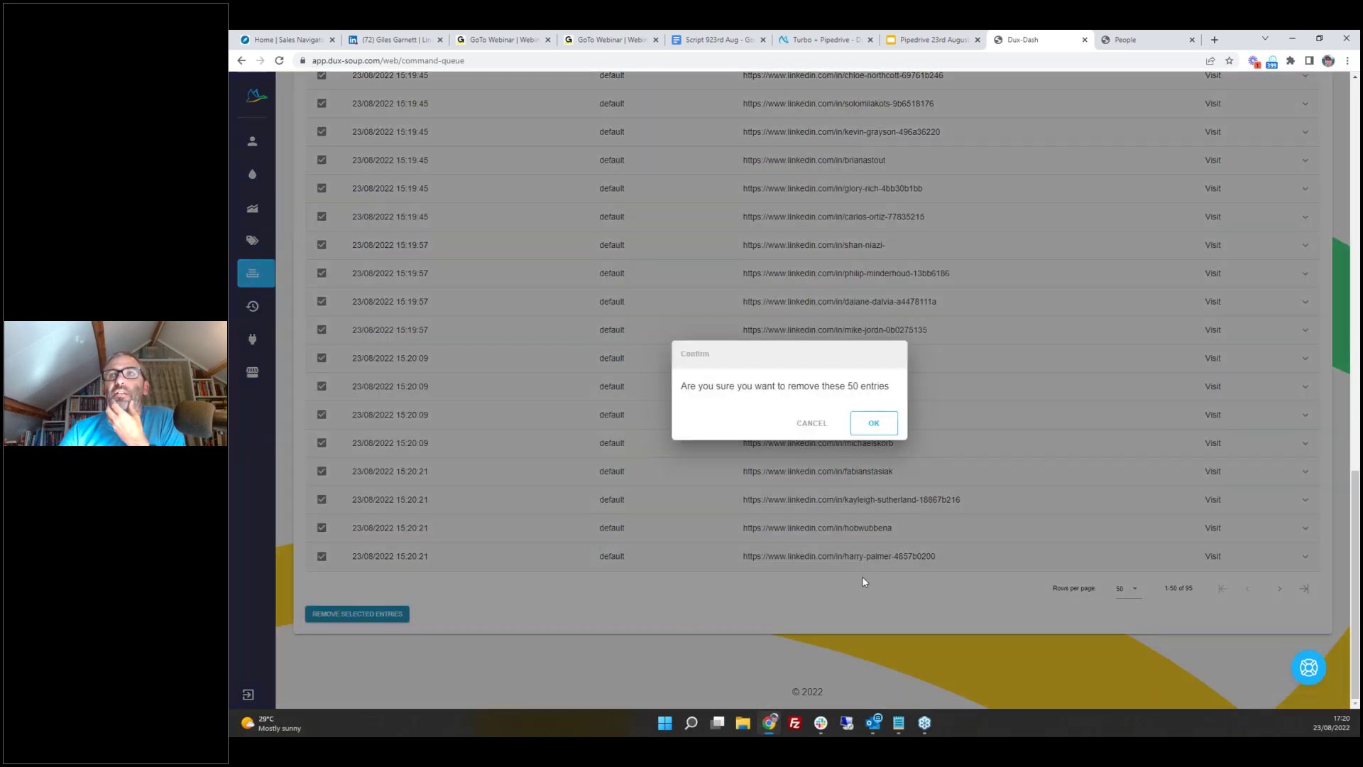
click(877, 424)
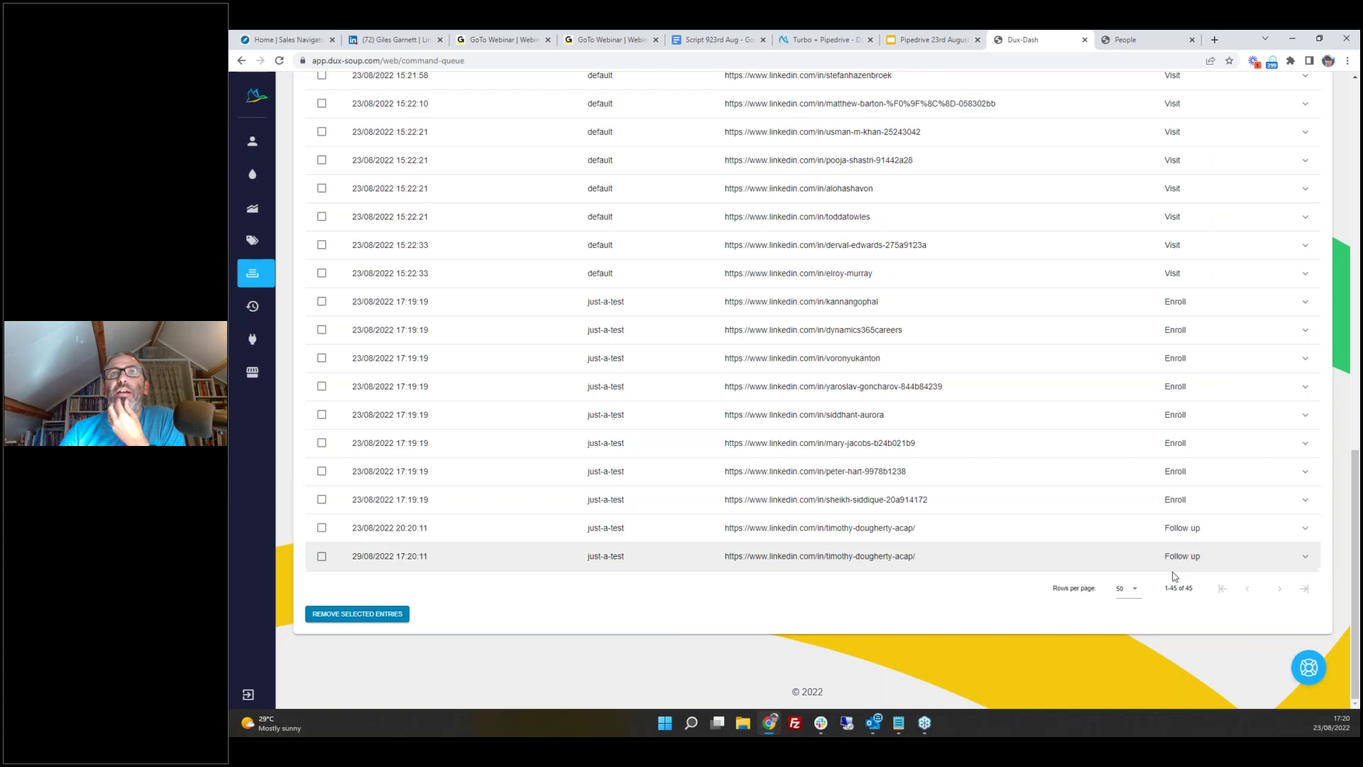
- Reduce the queue to 30 rows per page and remove the 30 default visit entries listed
click(1134, 593)
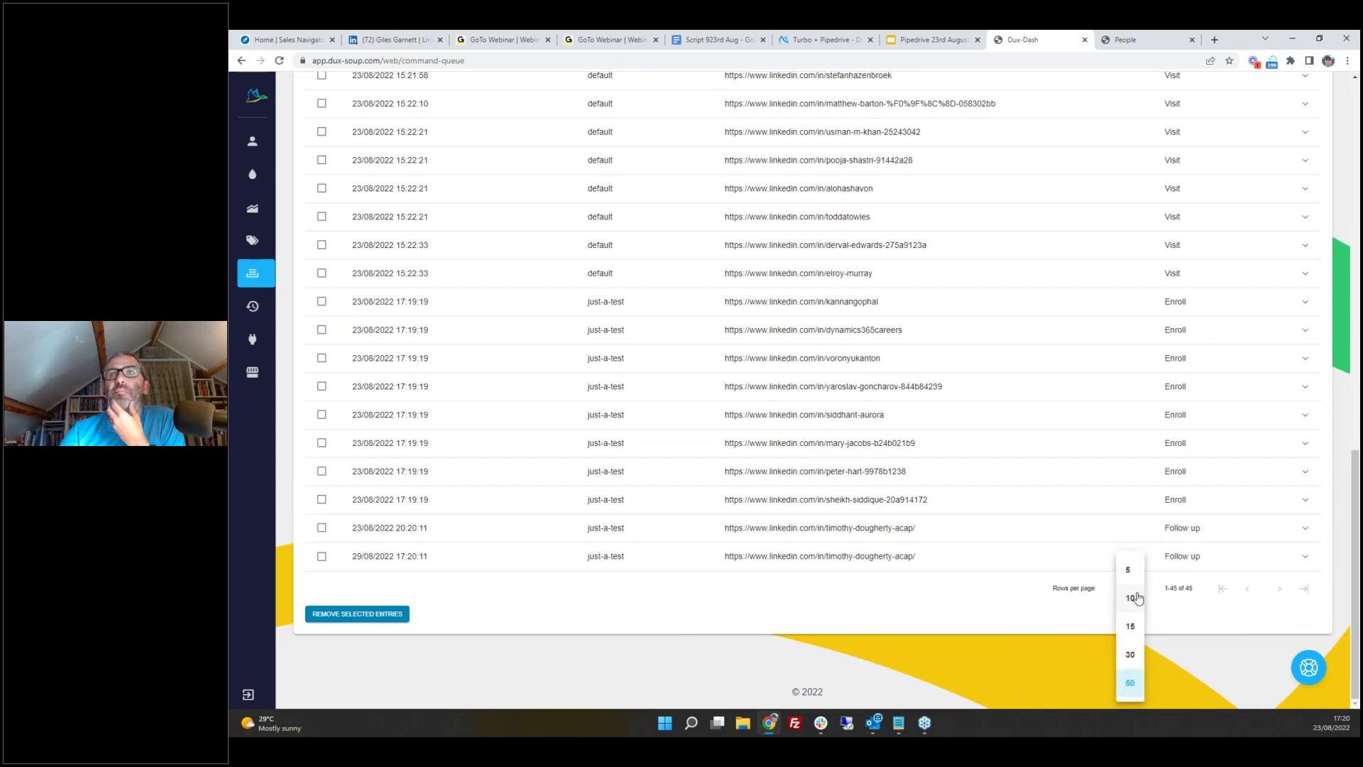
click(1130, 653)
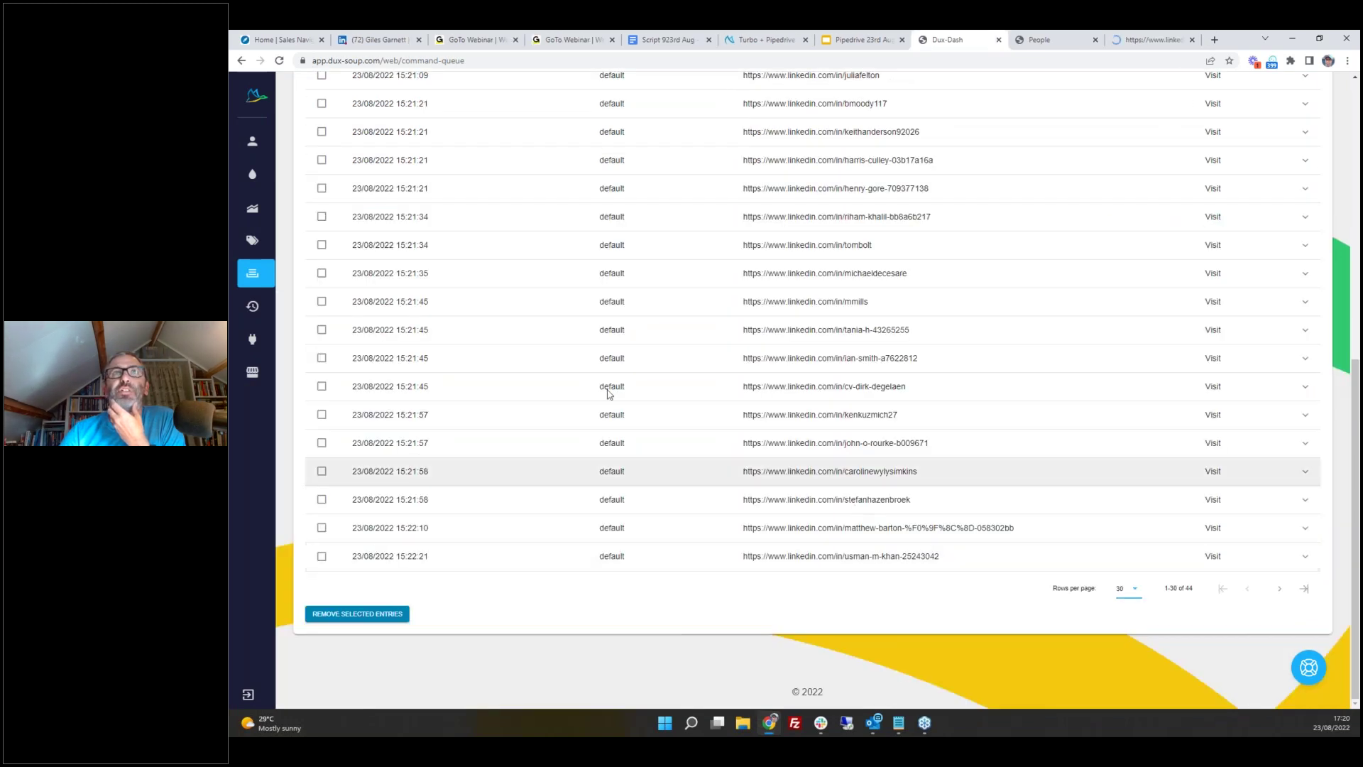
scroll(428, 285, up, 8)
scroll(428, 285, up, 2)
click(321, 228)
scroll(564, 441, down, 7)
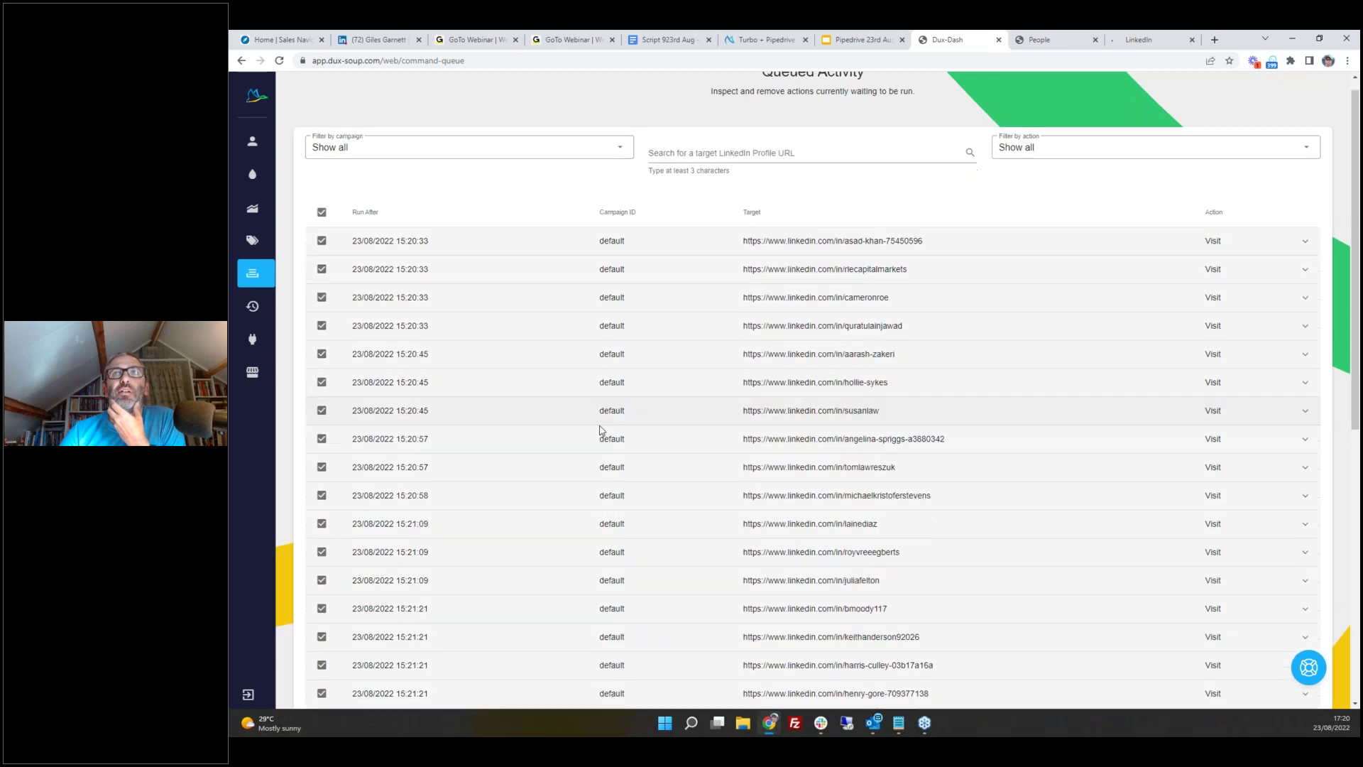
click(384, 614)
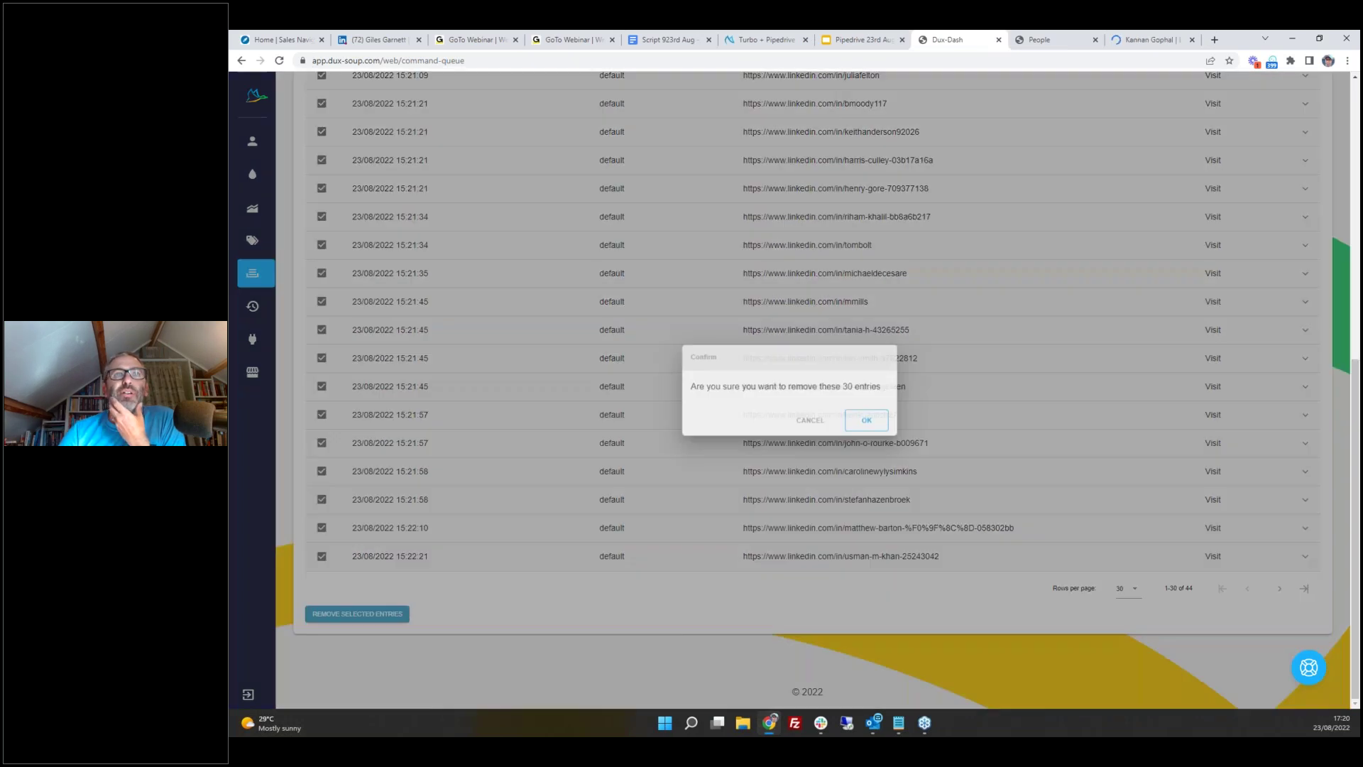
click(874, 421)
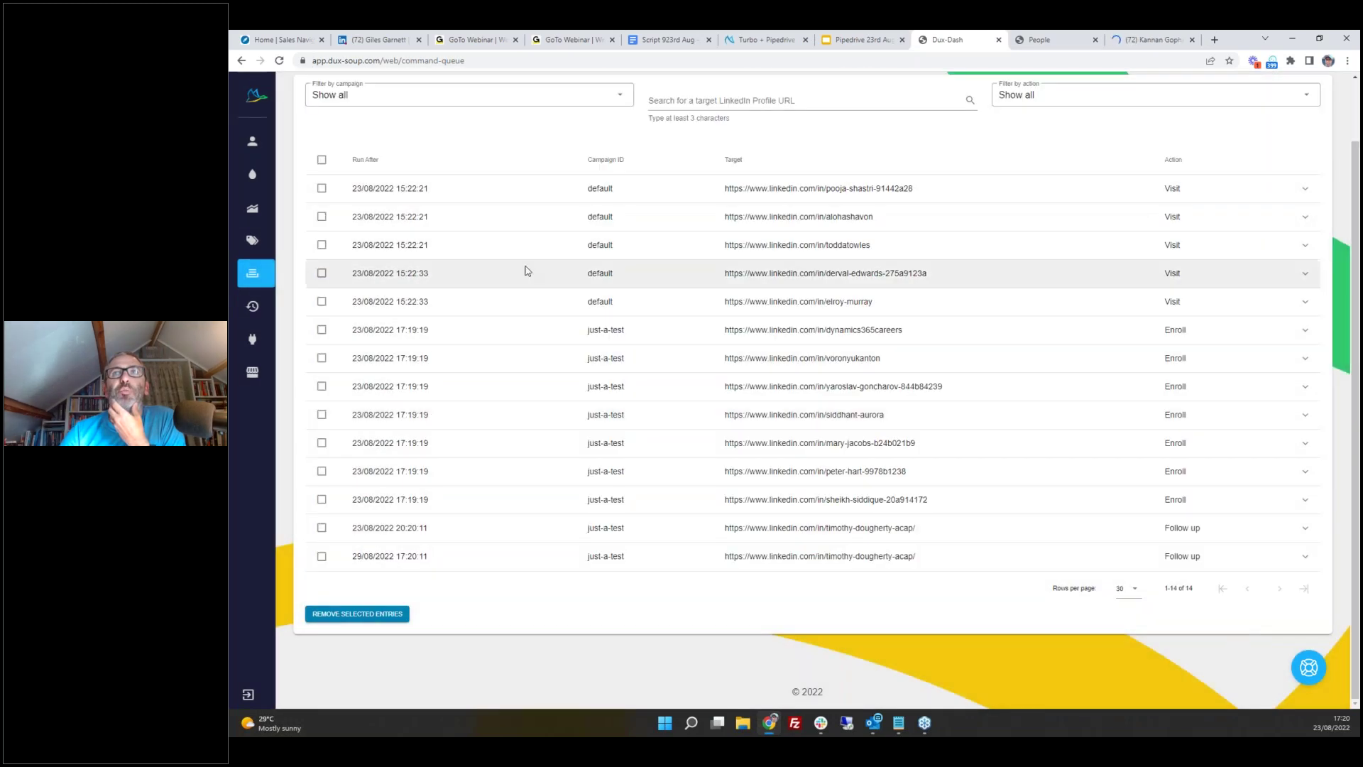
- Remove the five remaining default visit entries, keeping the "just-a-test" entries in the queue
click(322, 188)
click(322, 216)
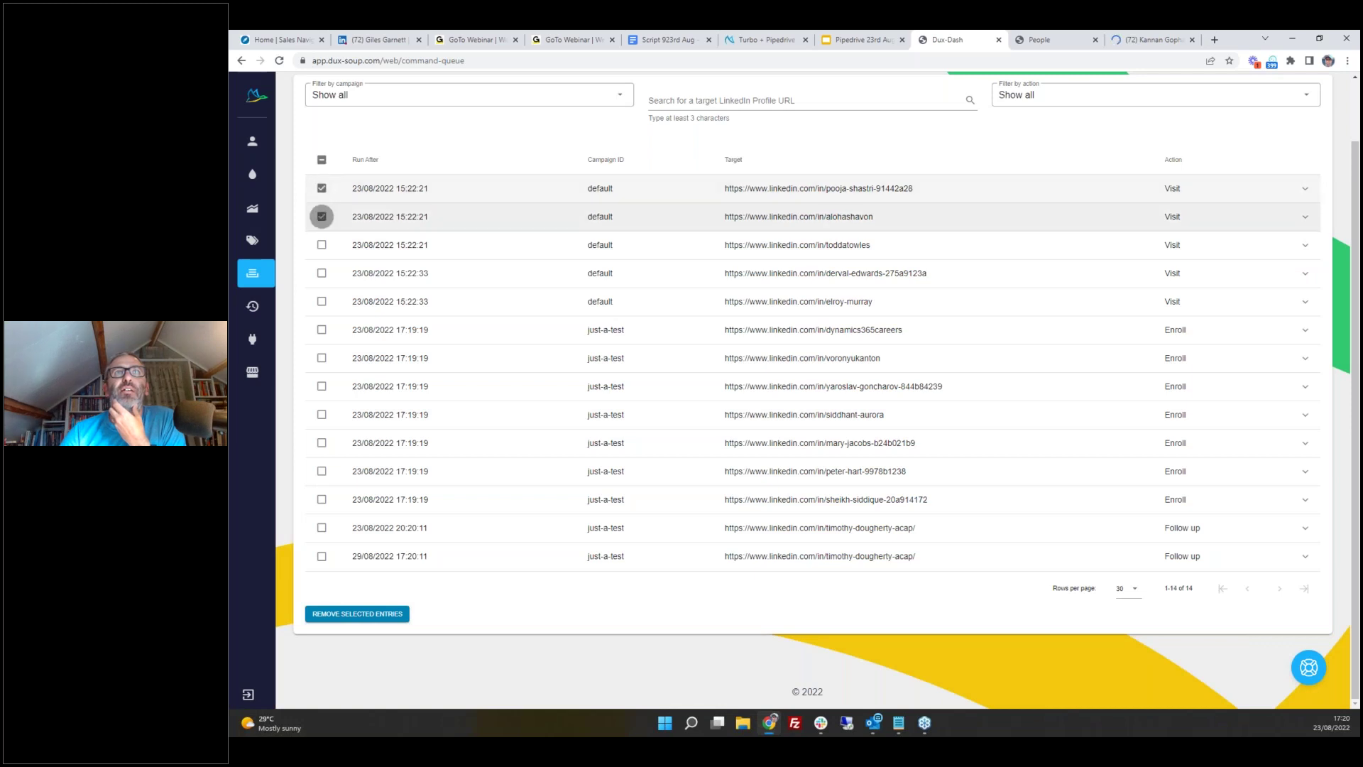
click(322, 245)
click(321, 273)
click(322, 302)
click(357, 614)
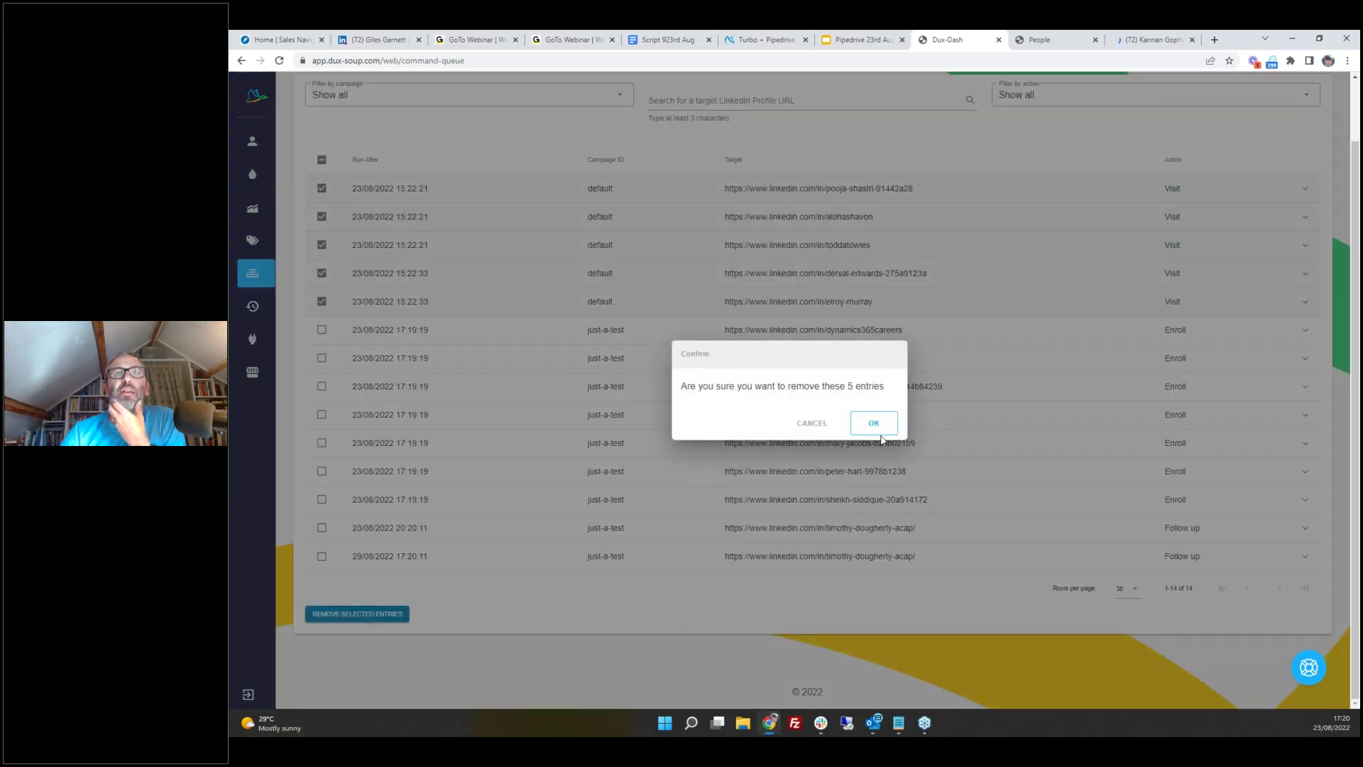
click(875, 423)
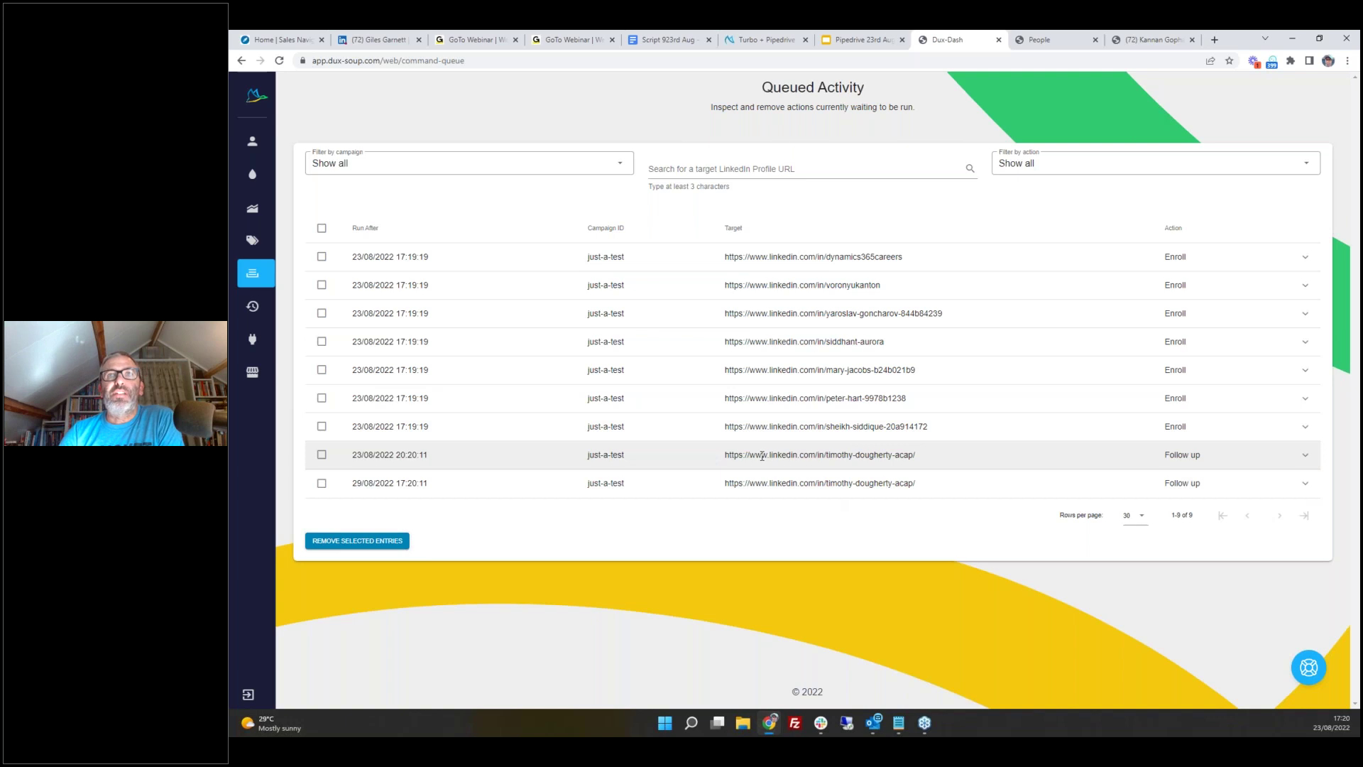
- Examine the message details of the two queued "just-a-test" follow-ups, collapsing each entry after viewing
click(1305, 456)
click(1305, 457)
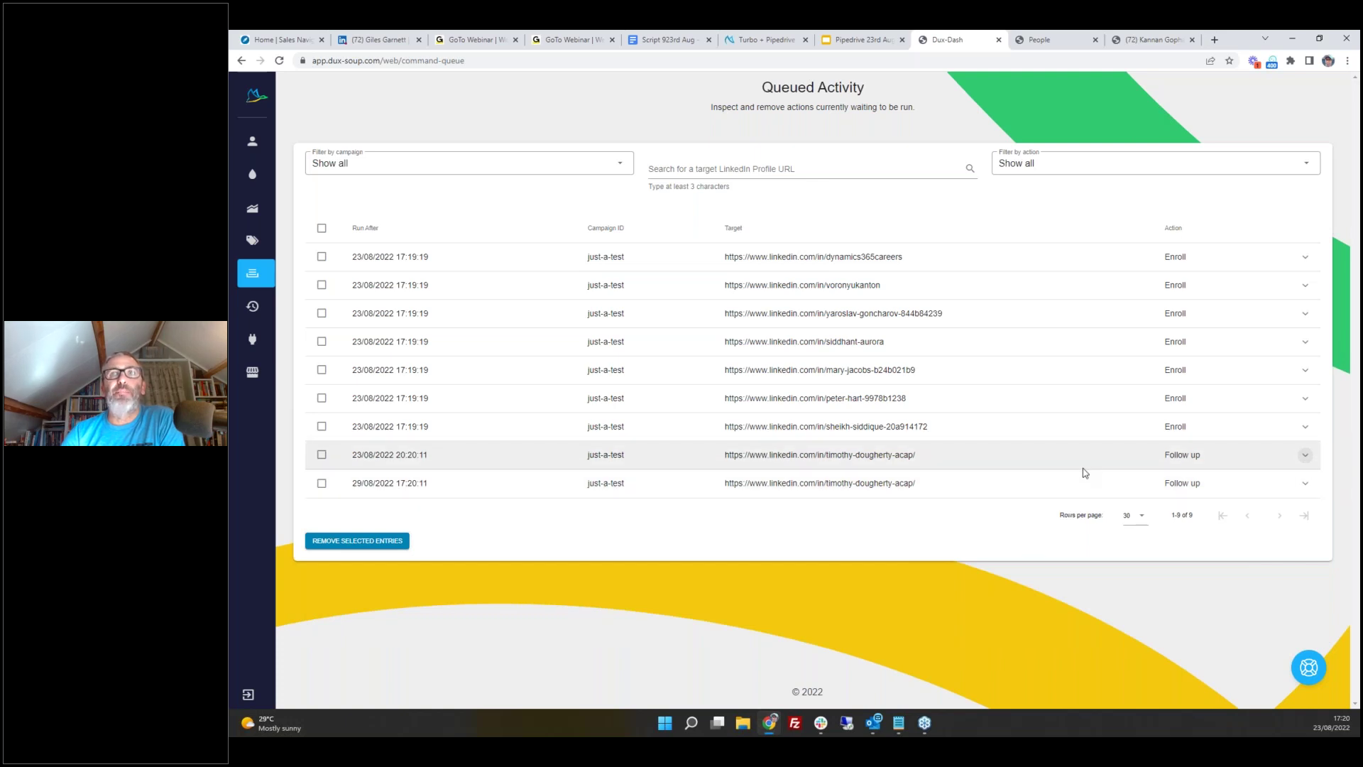
click(1307, 455)
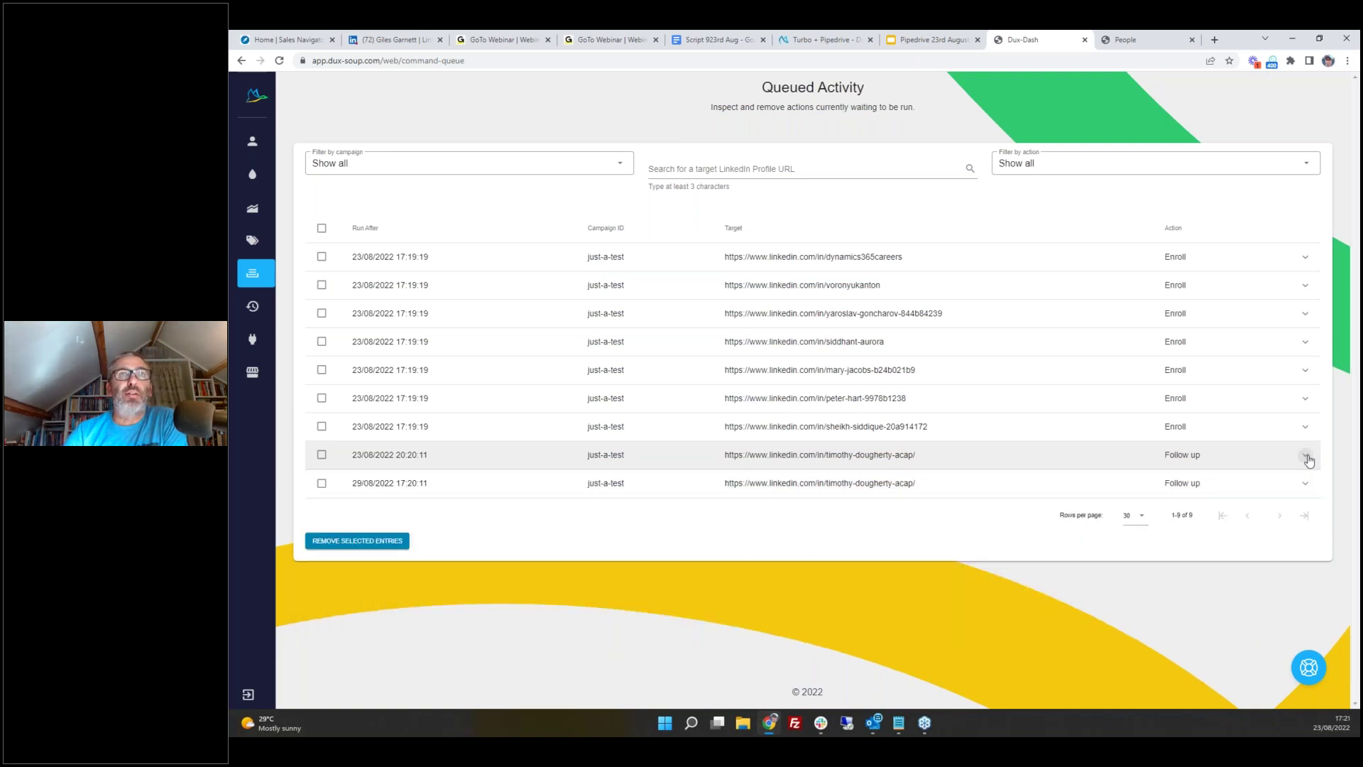
click(1306, 485)
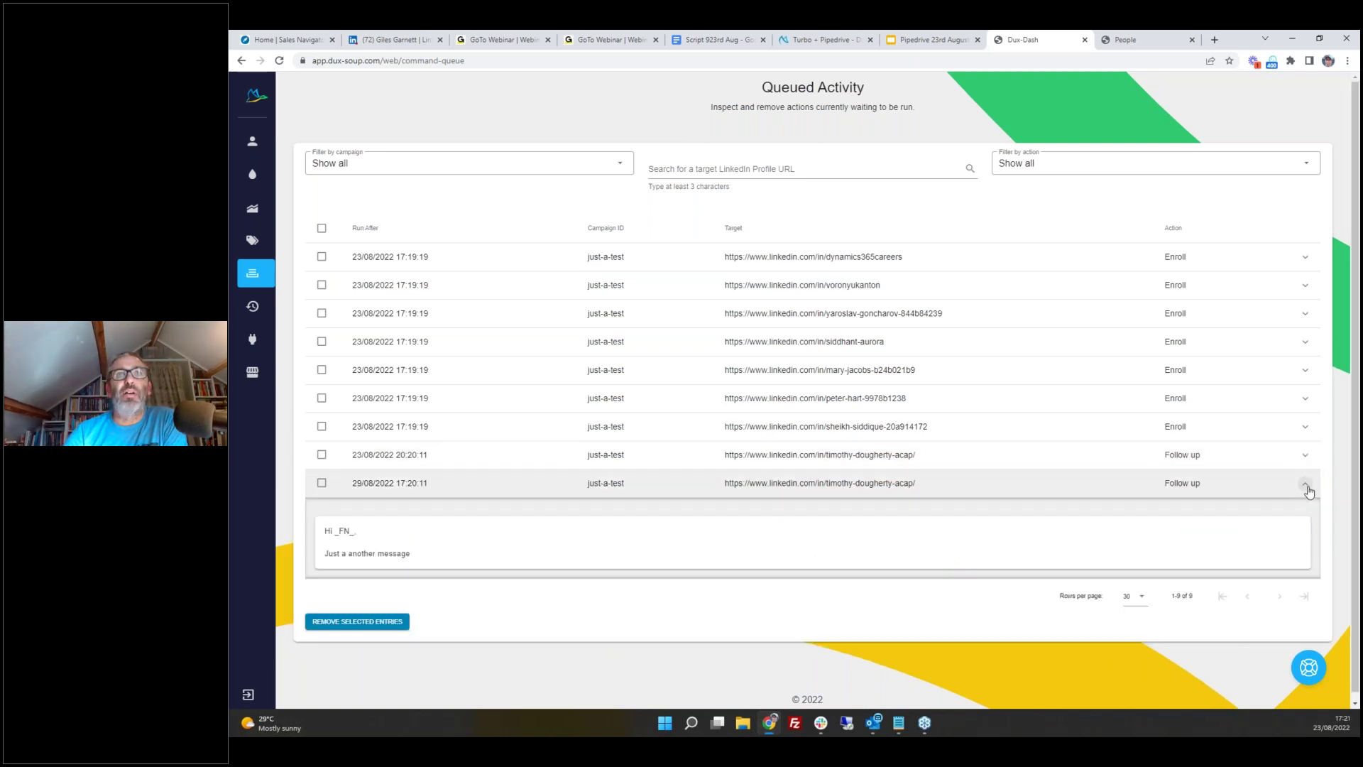
click(1307, 486)
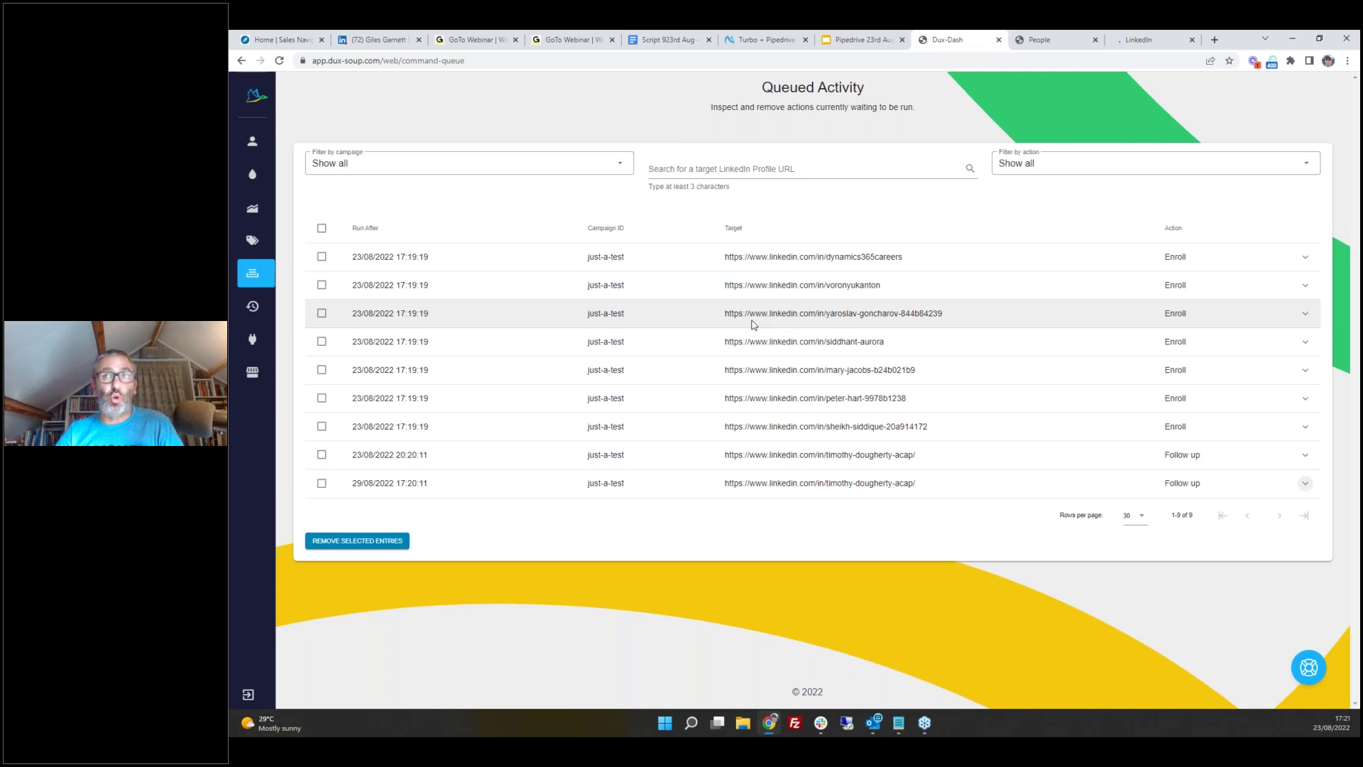
- Switch to the Pipedrive People list and clear the selection of people
click(1041, 40)
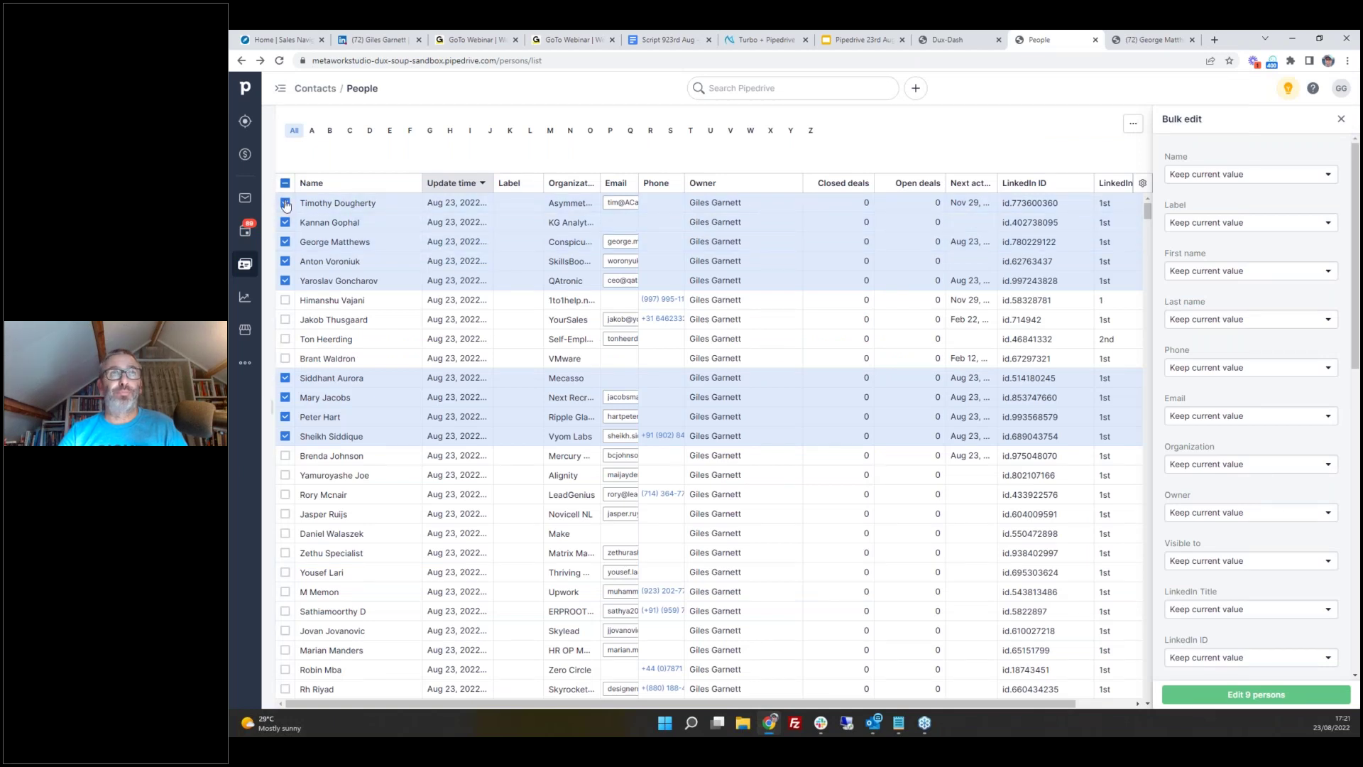
key(Escape)
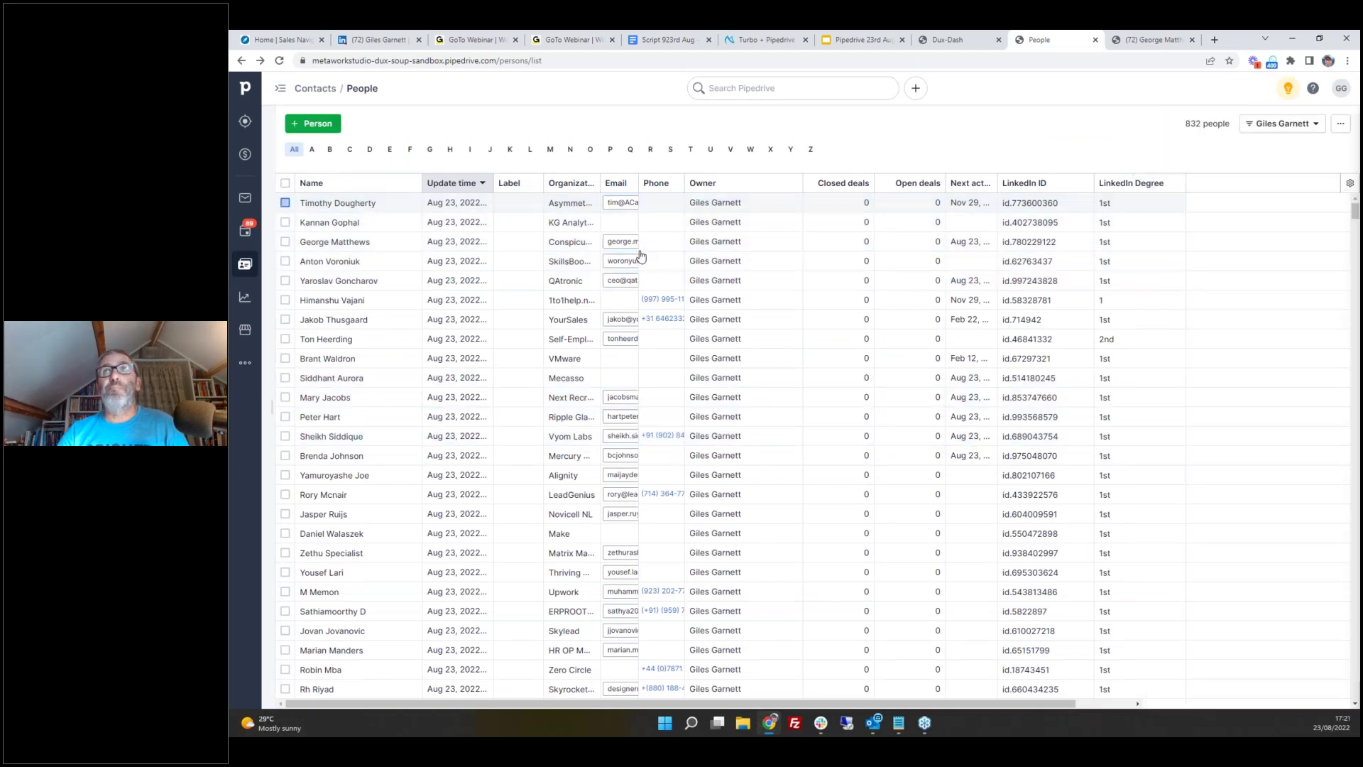
click(285, 203)
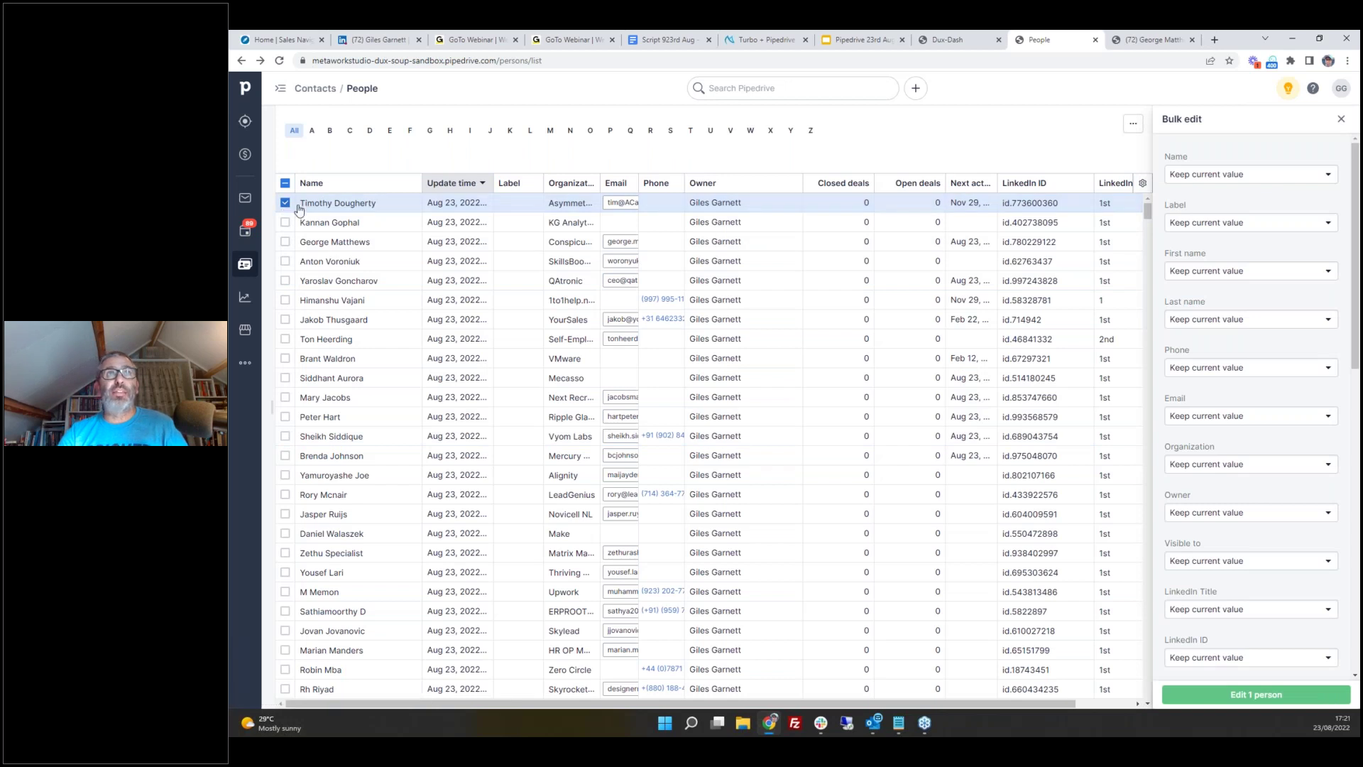
click(285, 202)
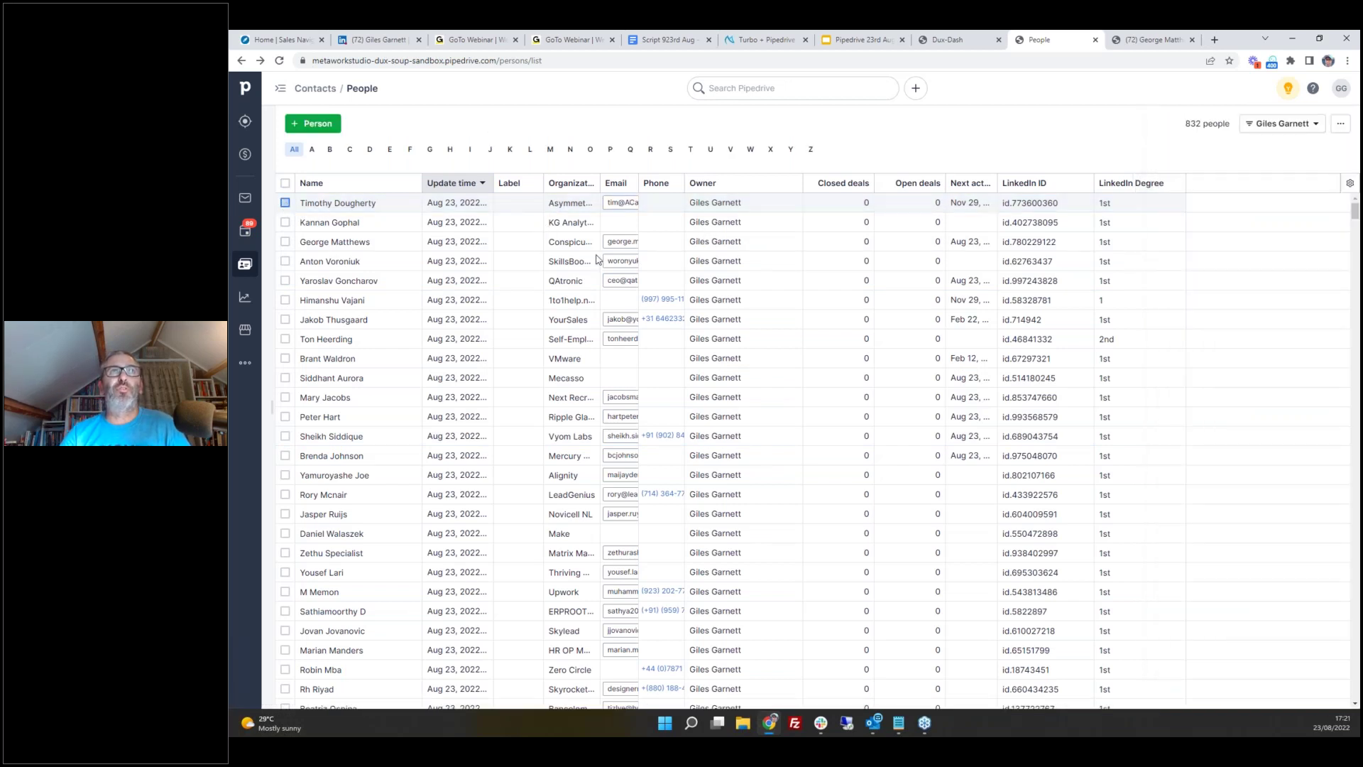
- Select the first three people, view the bulk Send Message form, and close it without sending the direct message
click(285, 202)
click(285, 223)
click(284, 242)
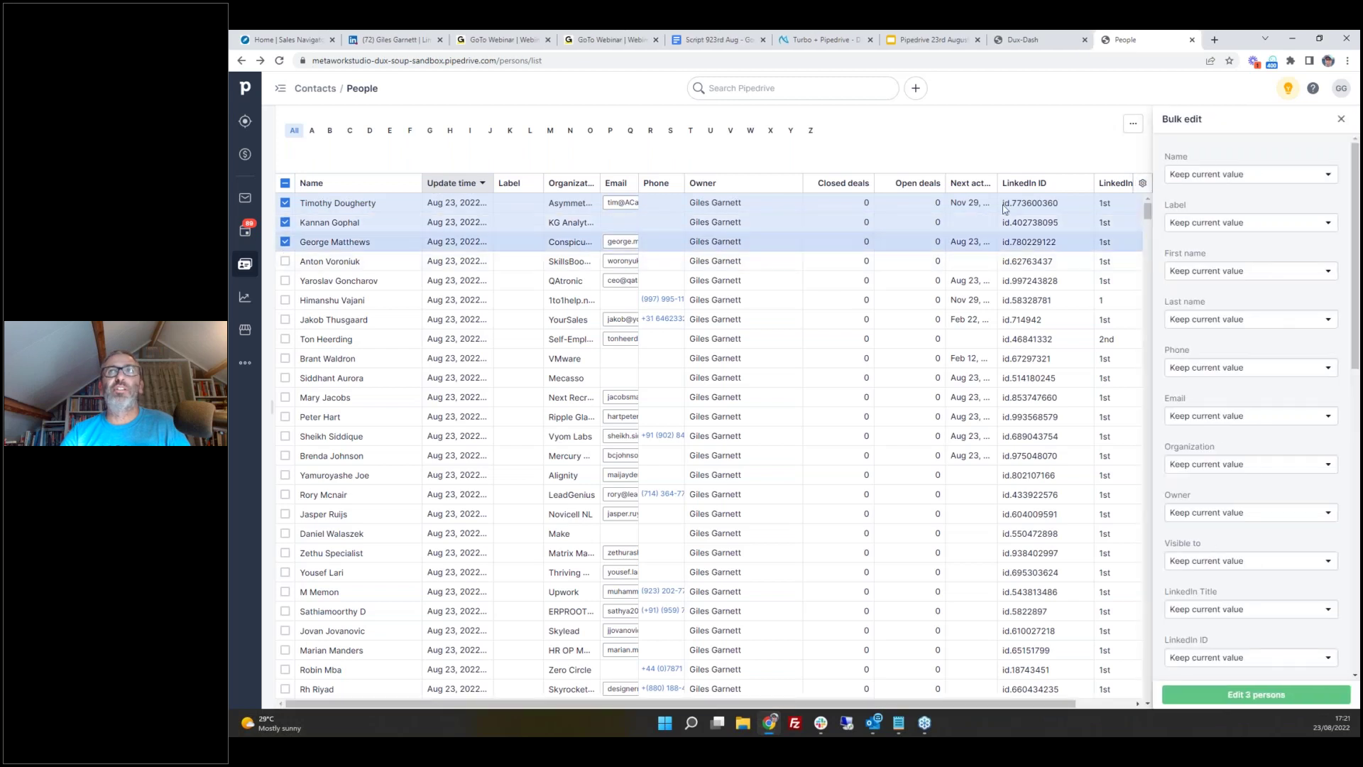
click(1134, 126)
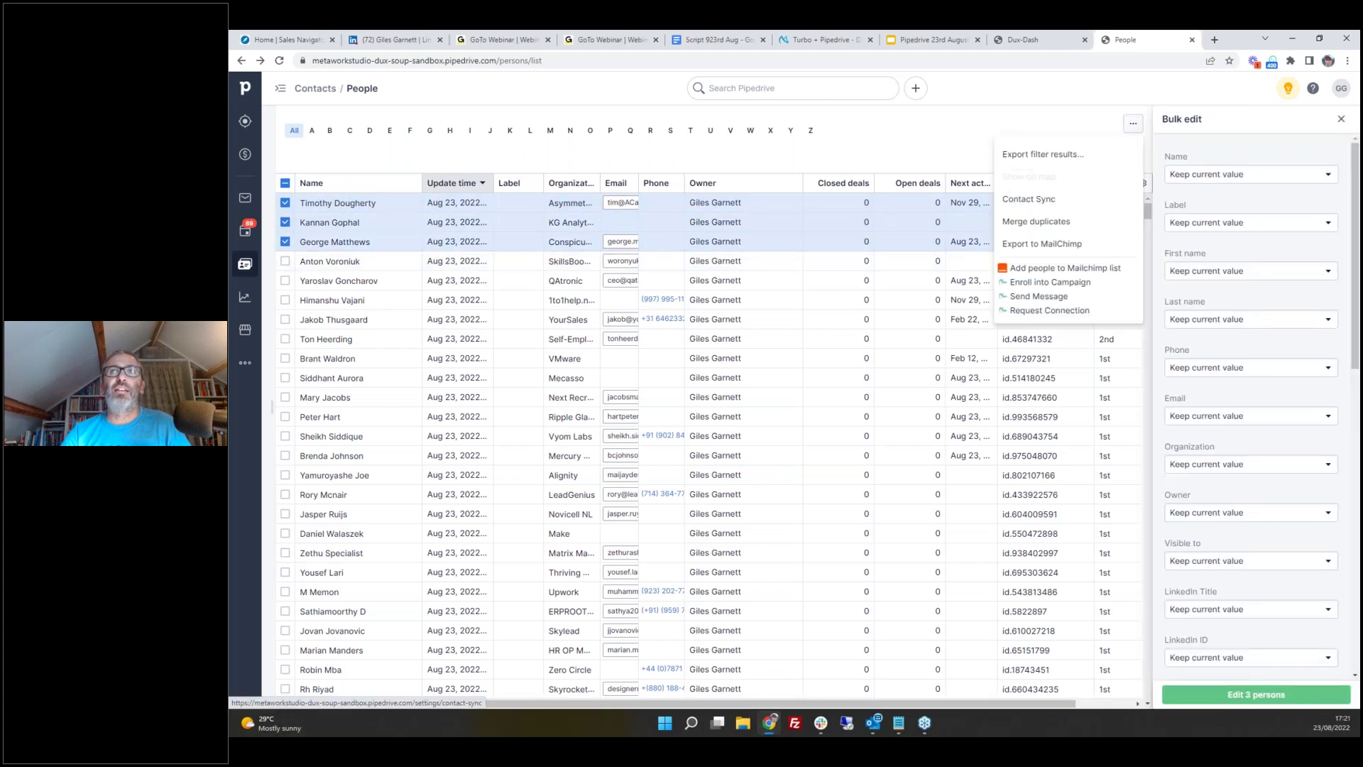
click(1031, 299)
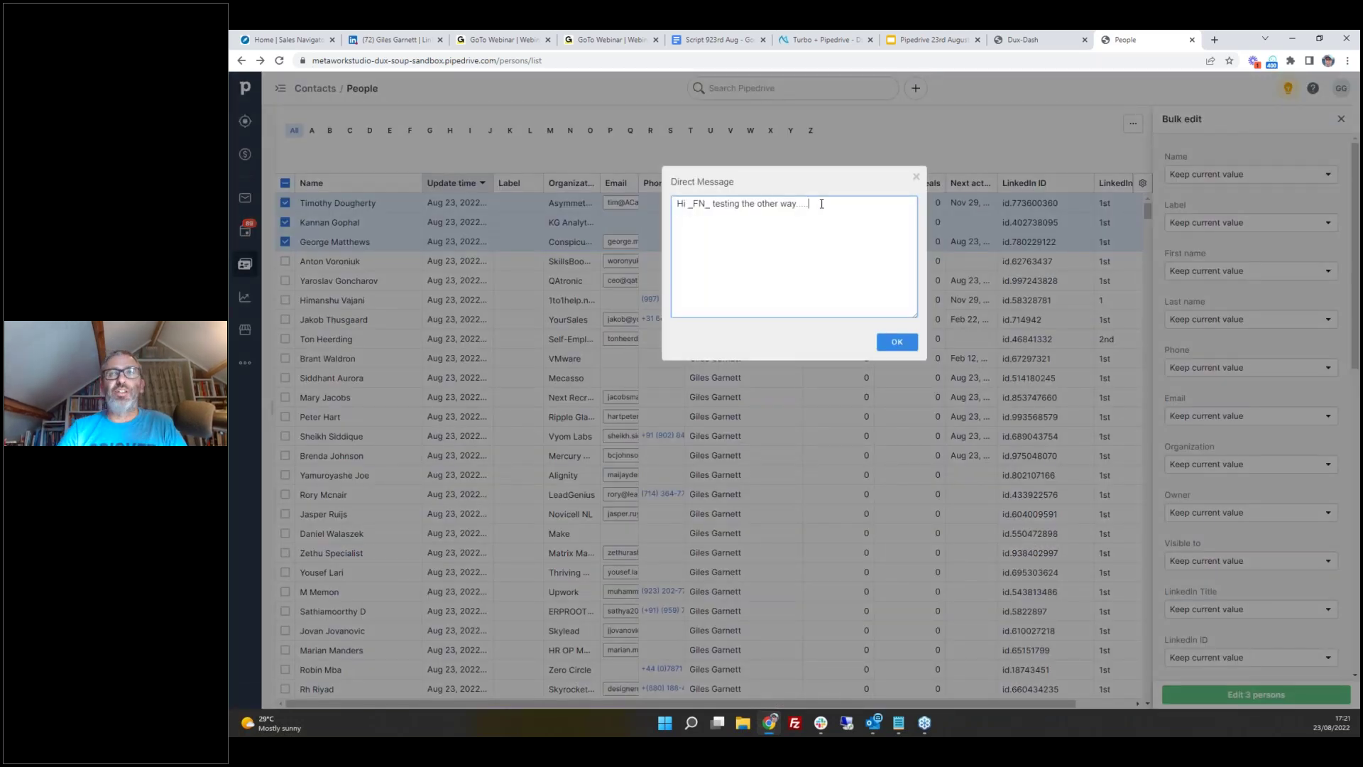
click(915, 176)
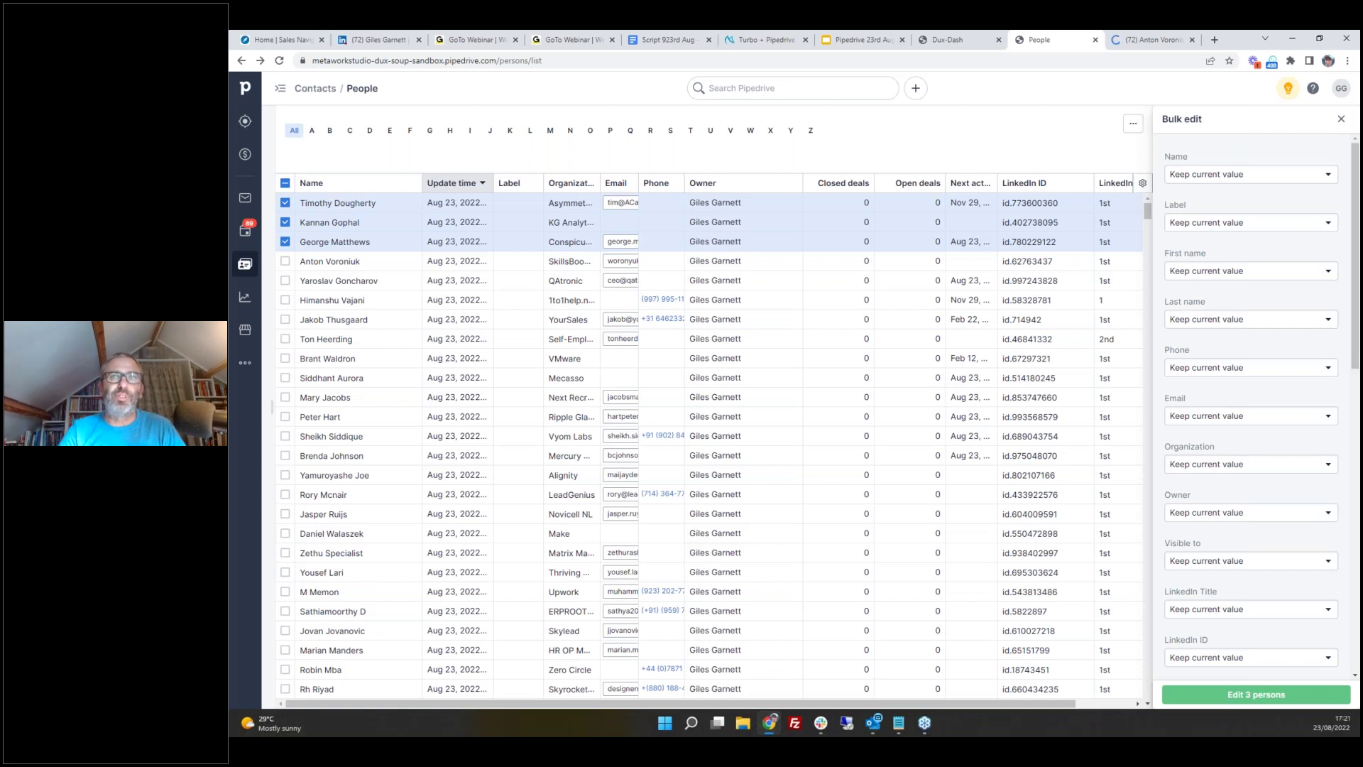
- View the activities list and open the record of the Dux-Soup customer support contact through a search for "gin"
click(251, 233)
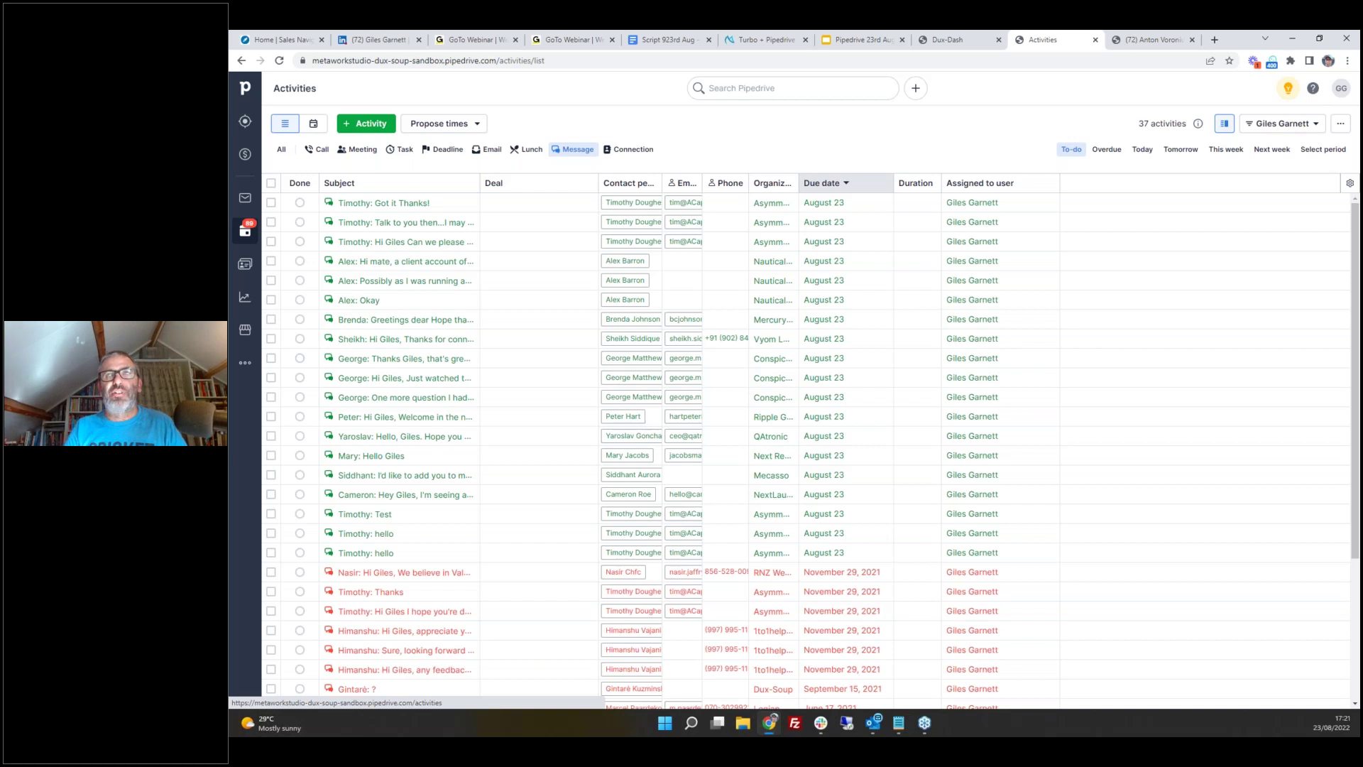
click(246, 265)
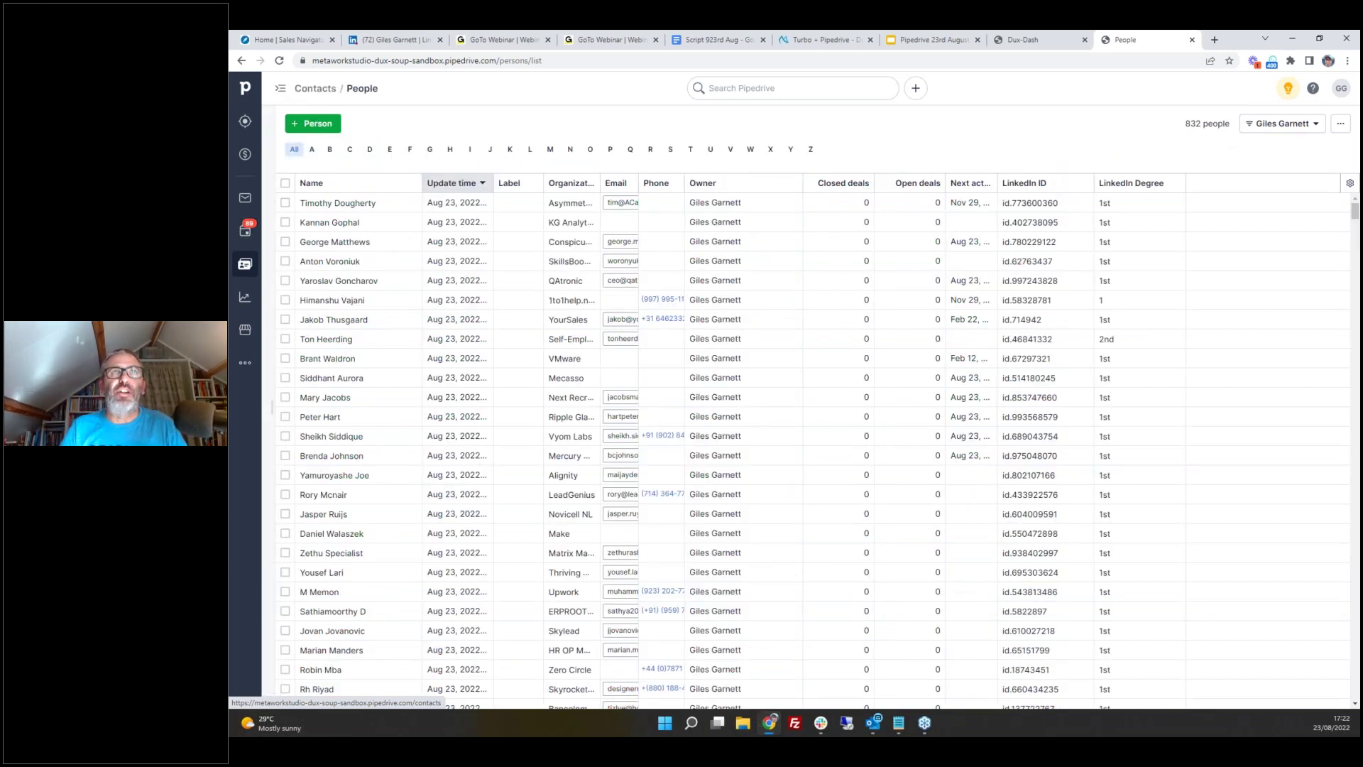
click(813, 88)
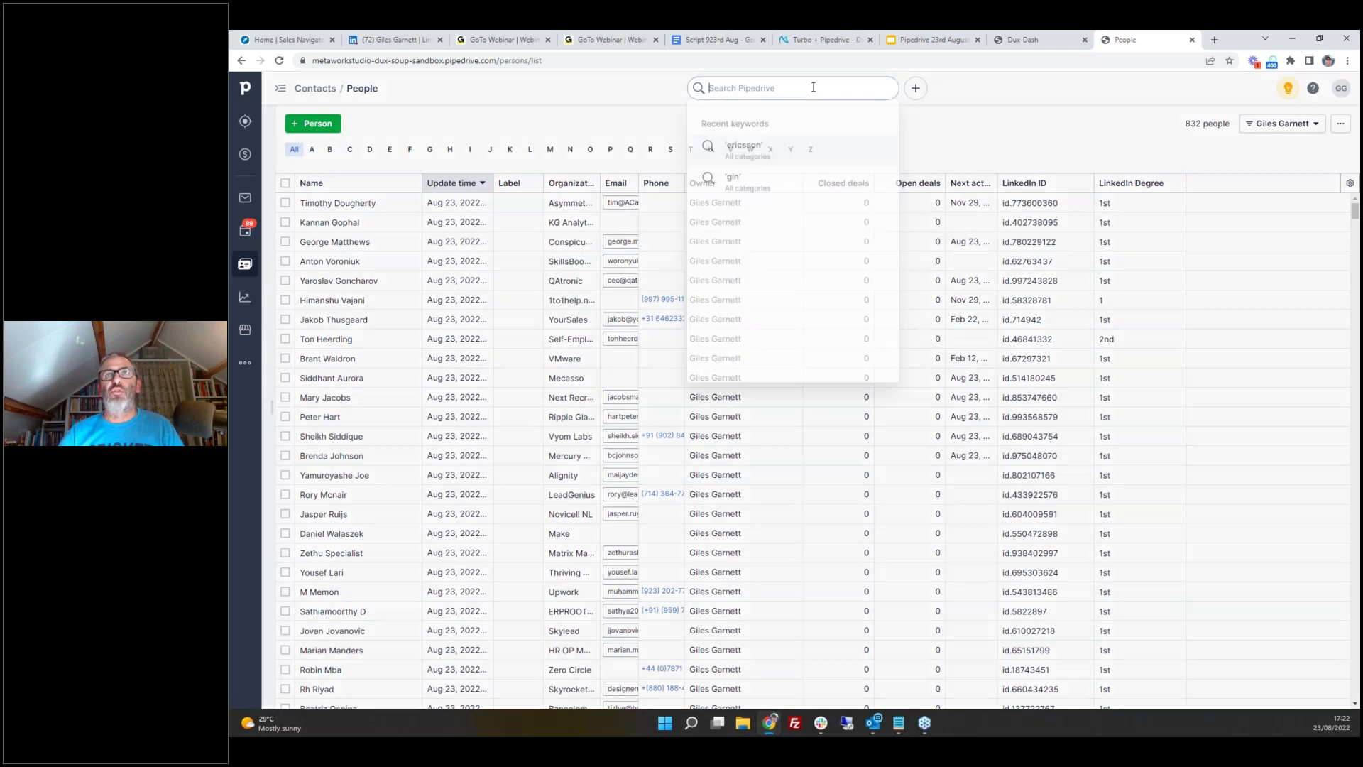
text(gin)
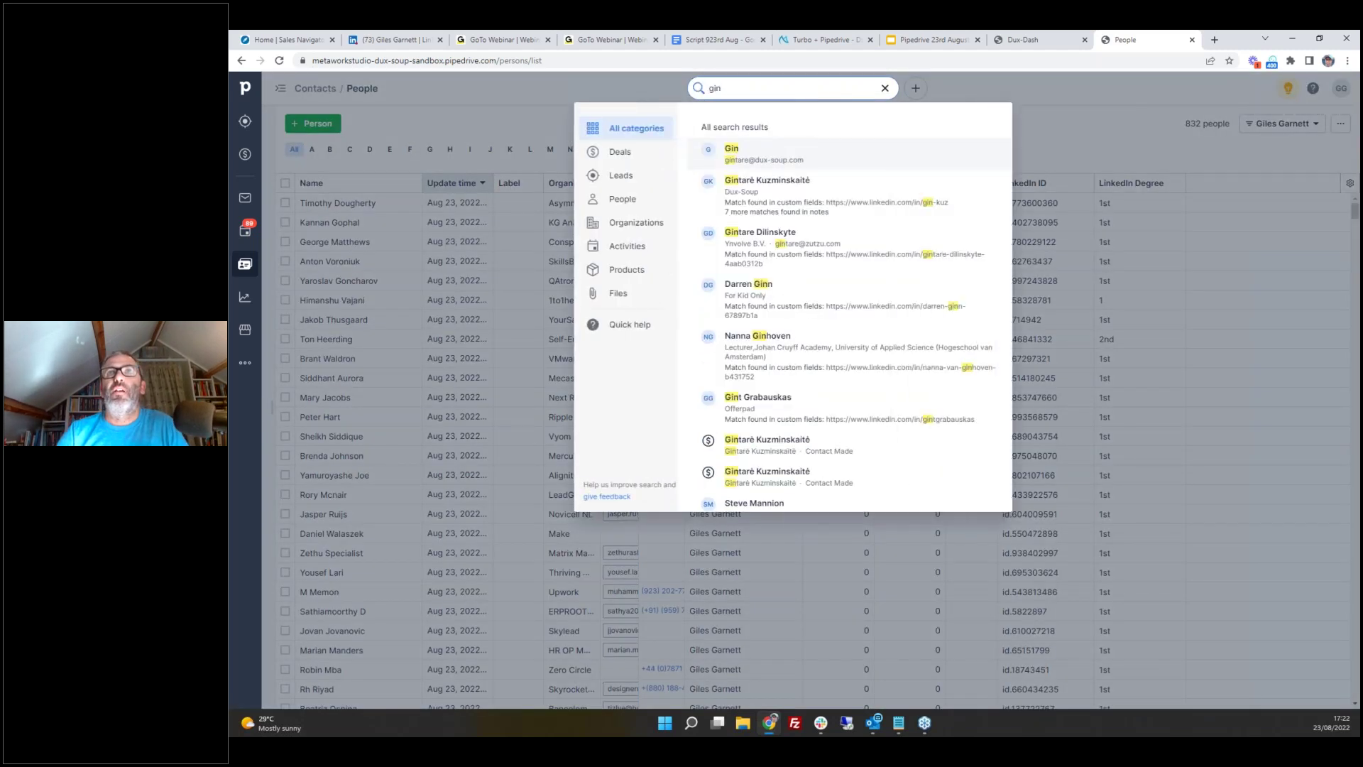
click(778, 185)
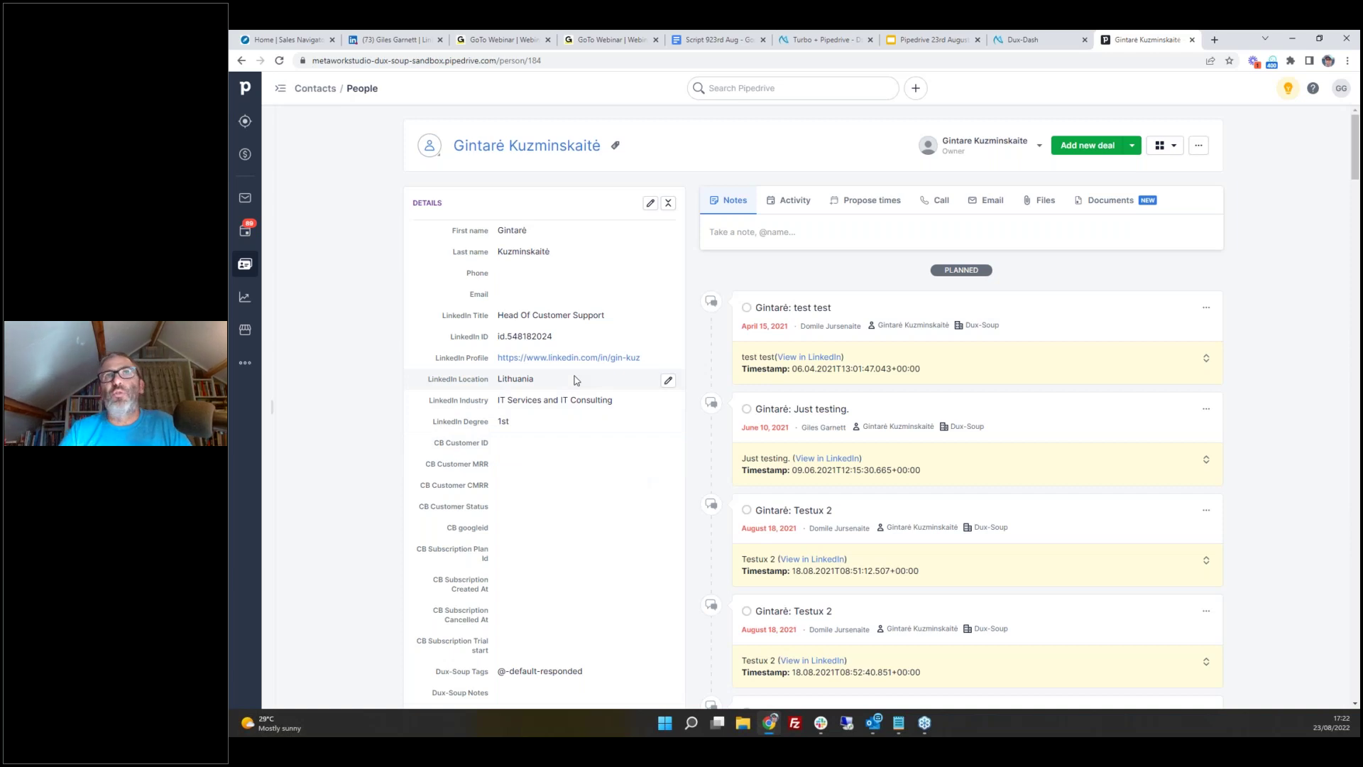
- Switch to LinkedIn and view the received invitations and the list of connections in My Network
click(394, 41)
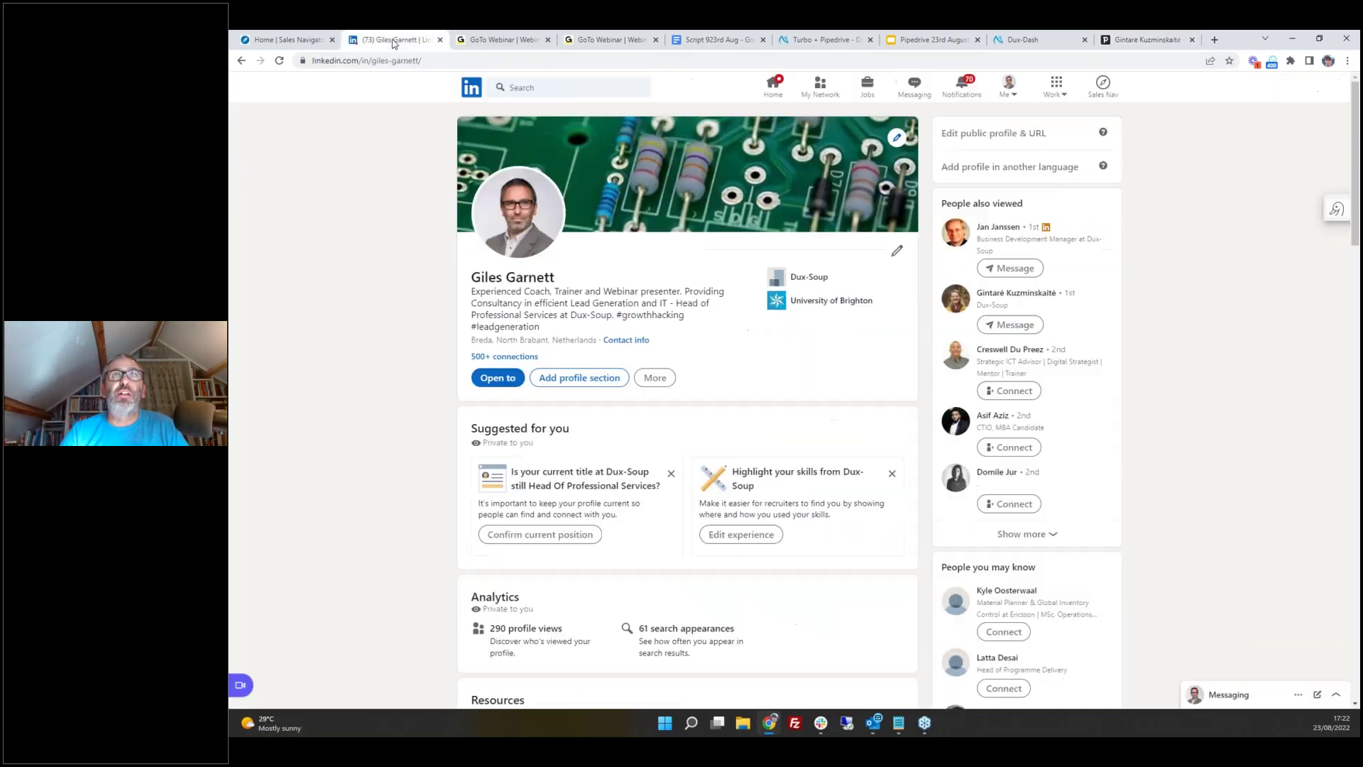
click(819, 88)
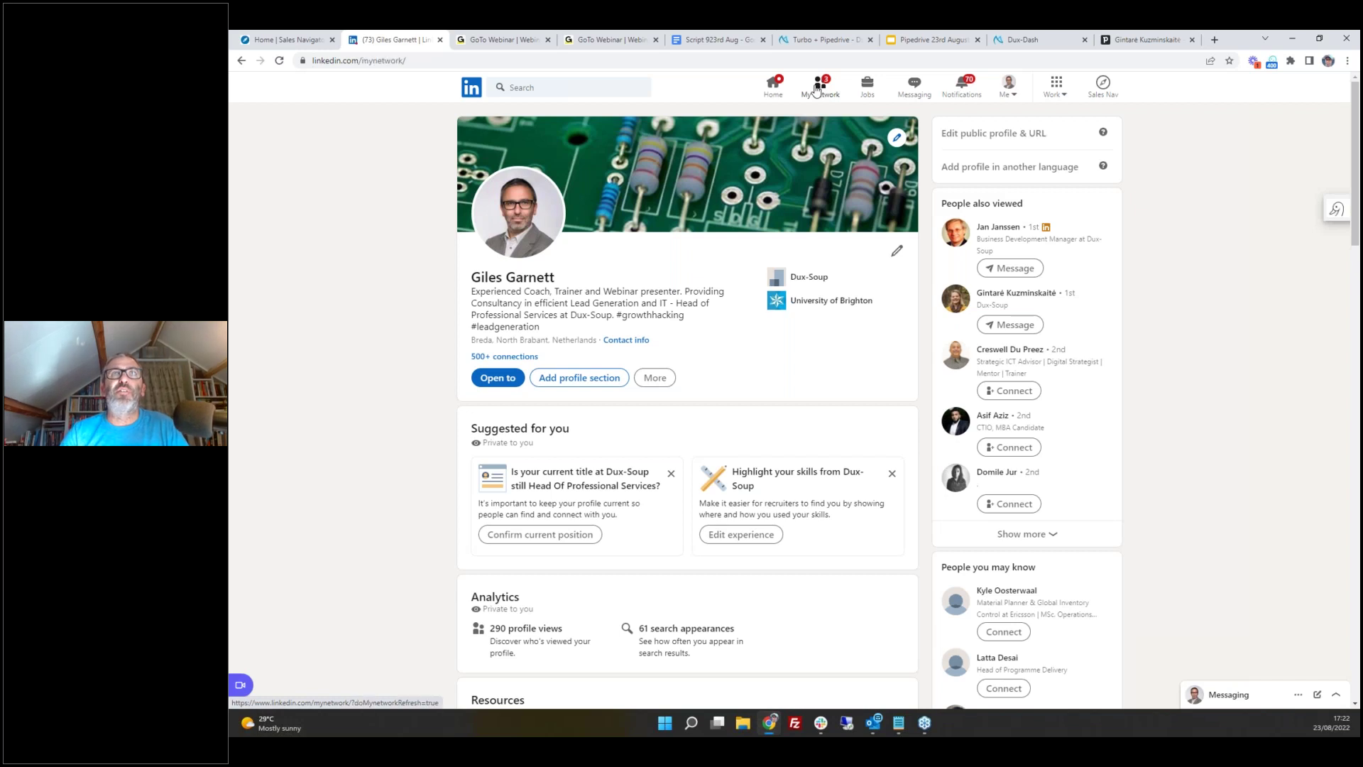
click(1094, 131)
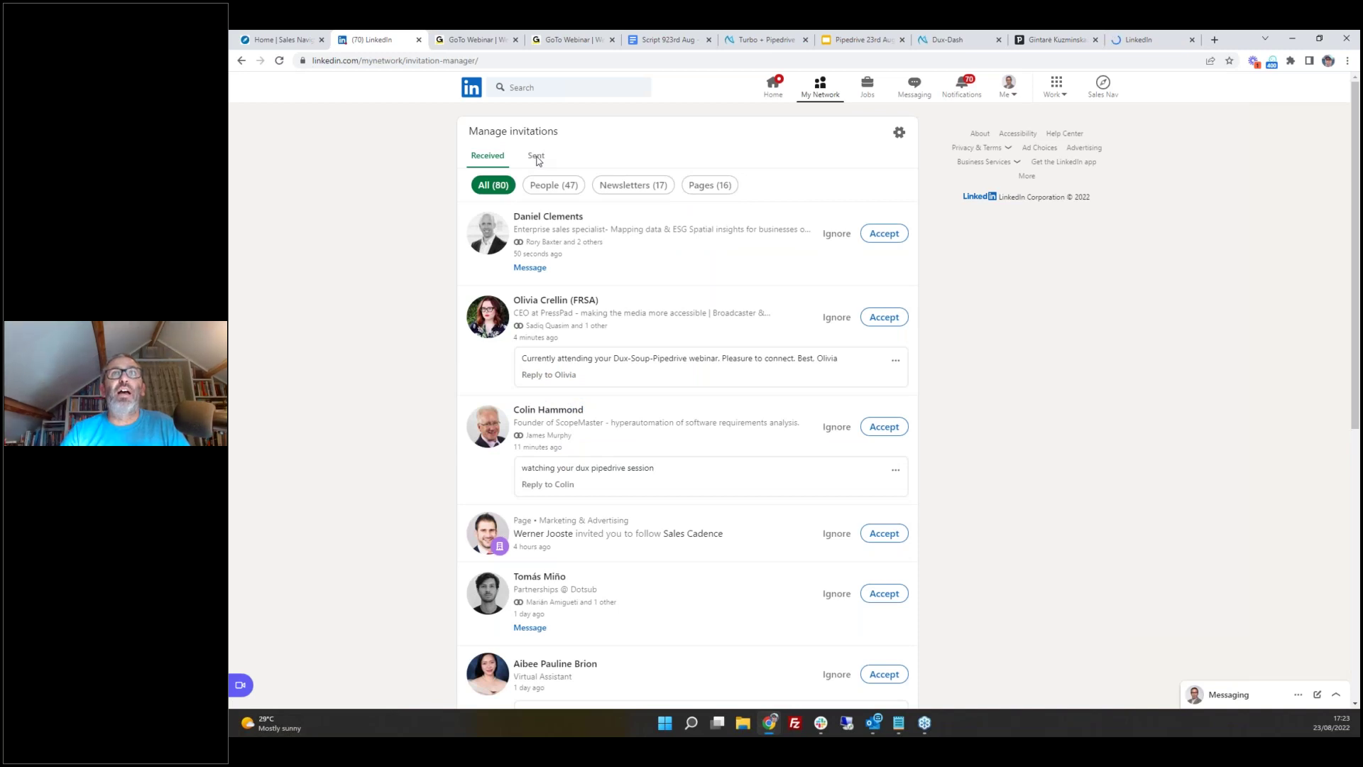
click(537, 157)
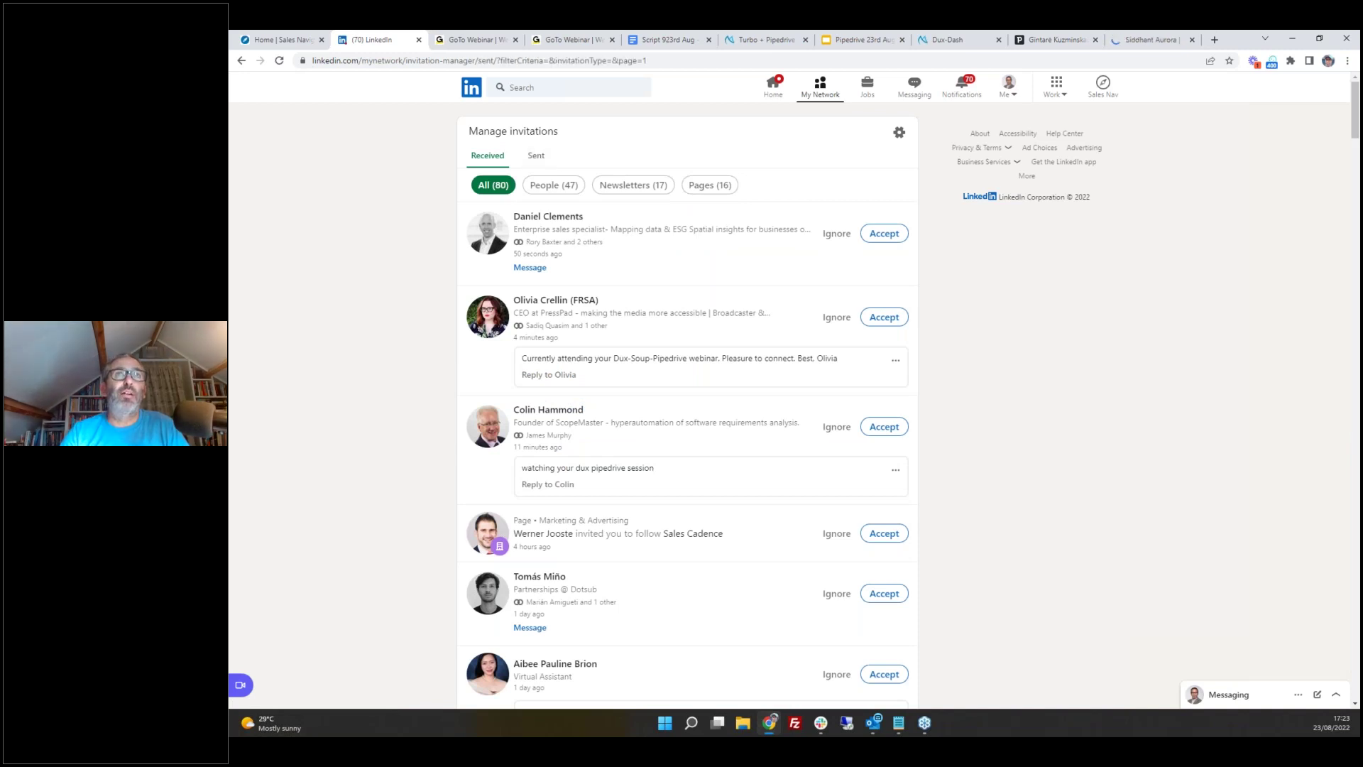
click(821, 85)
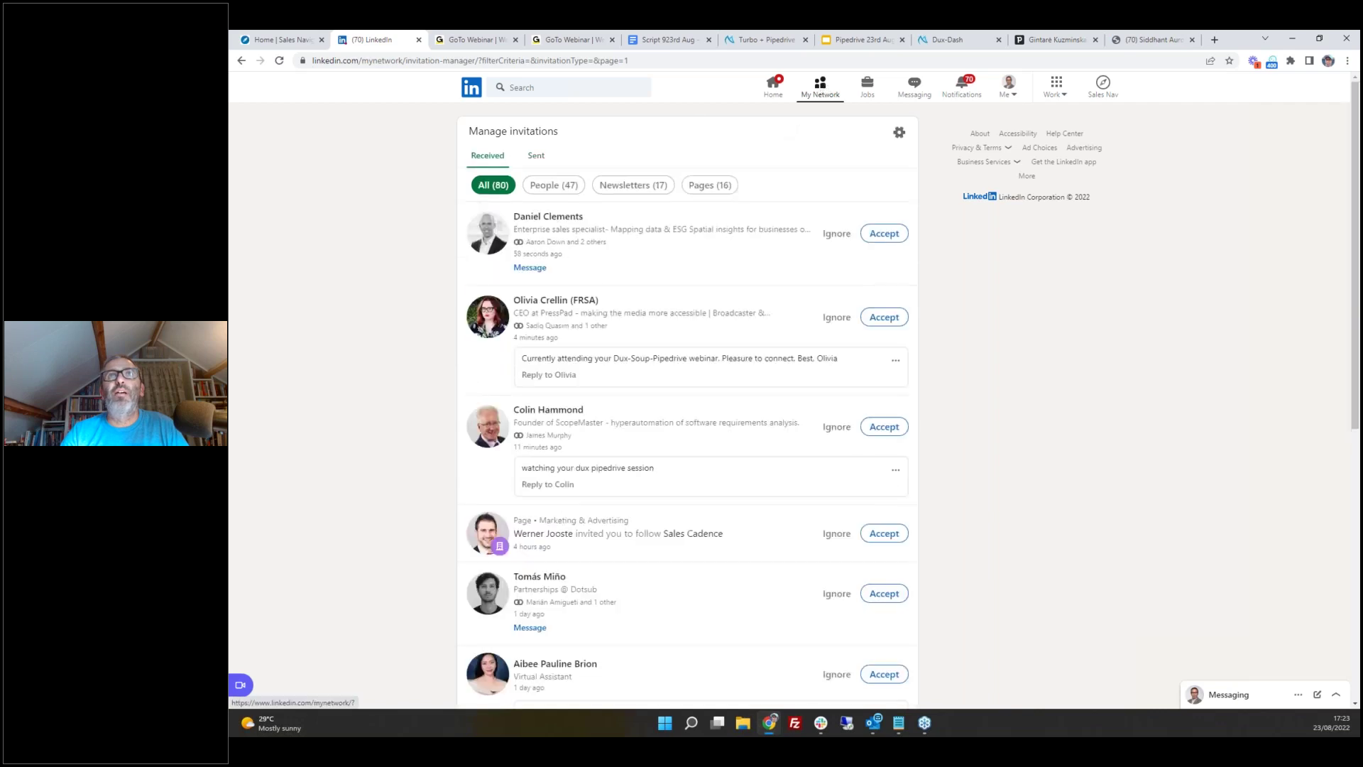
click(821, 88)
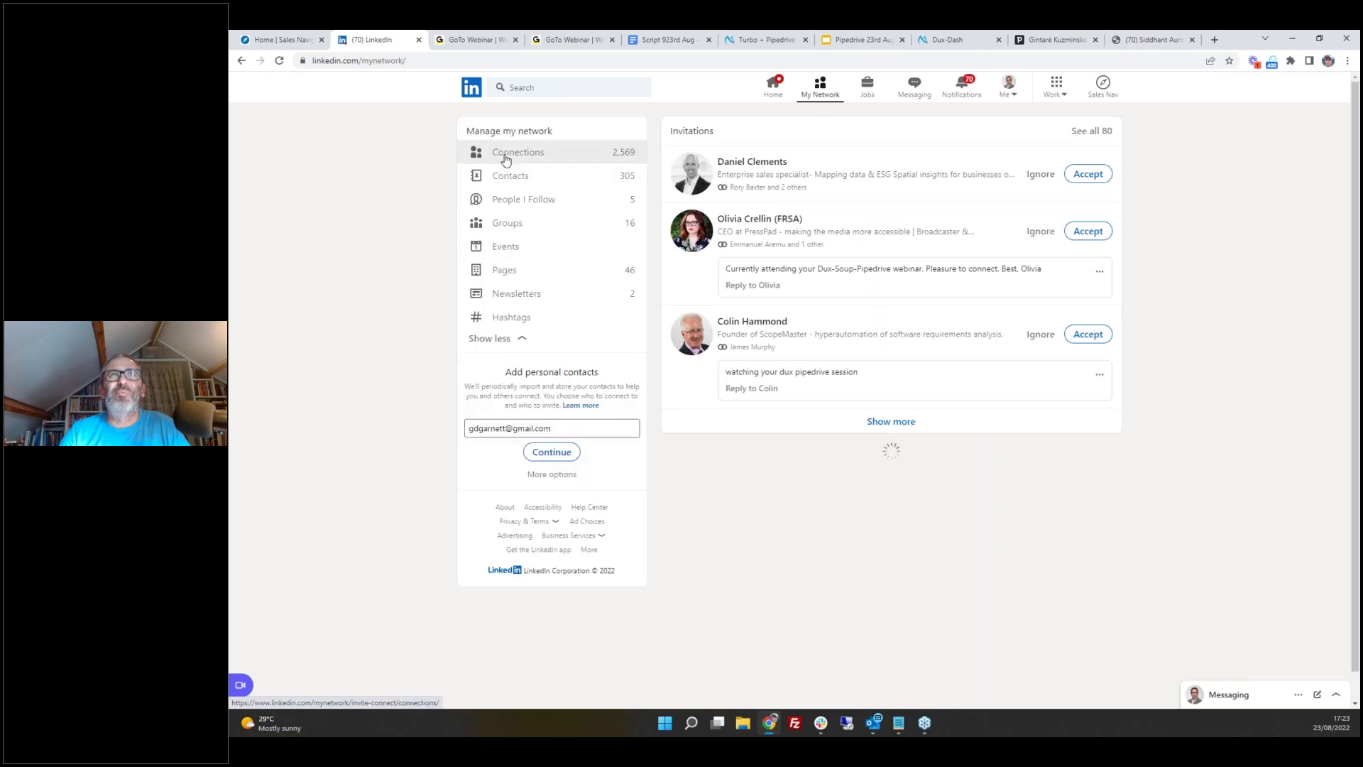
click(506, 156)
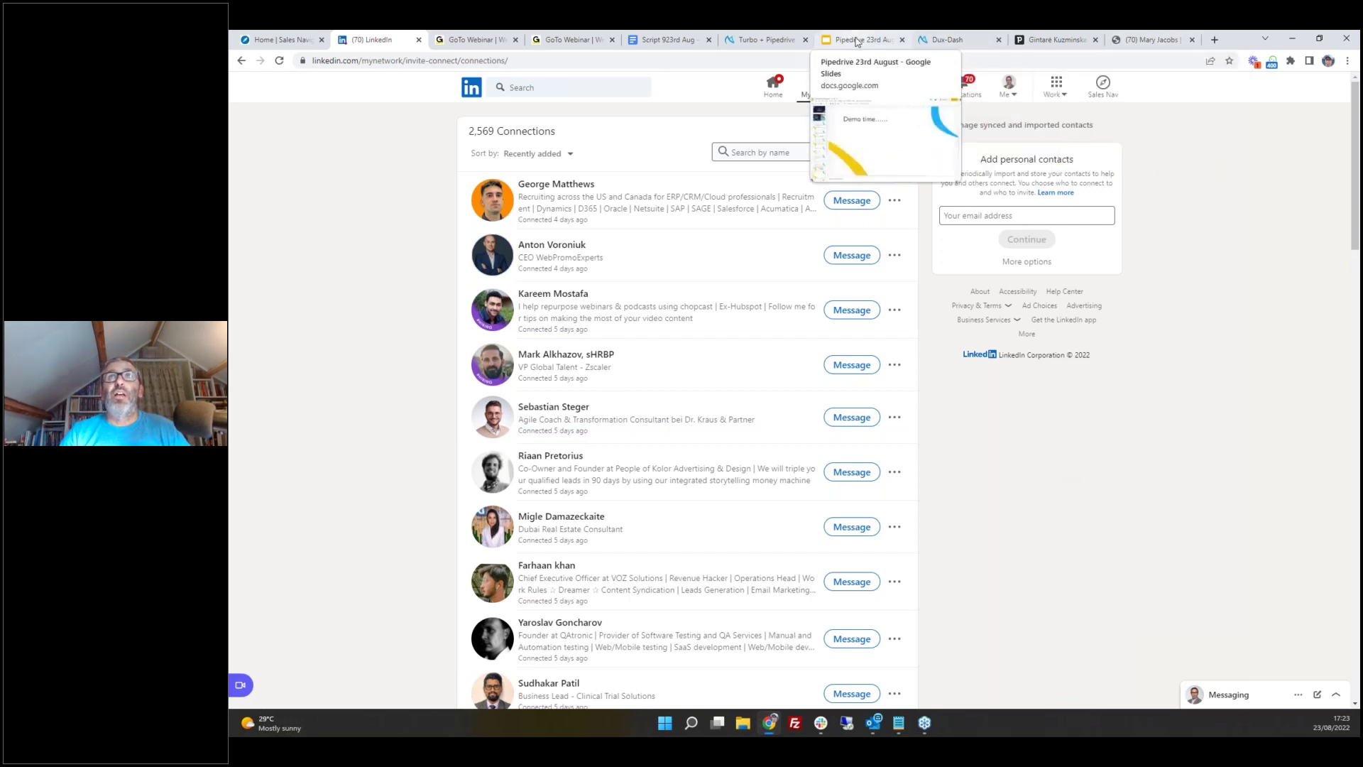
- Switch to the "Pipedrive 23rd August" slides and present the "Pipedrive and Dux-Soup" slide about installing the connector
click(856, 40)
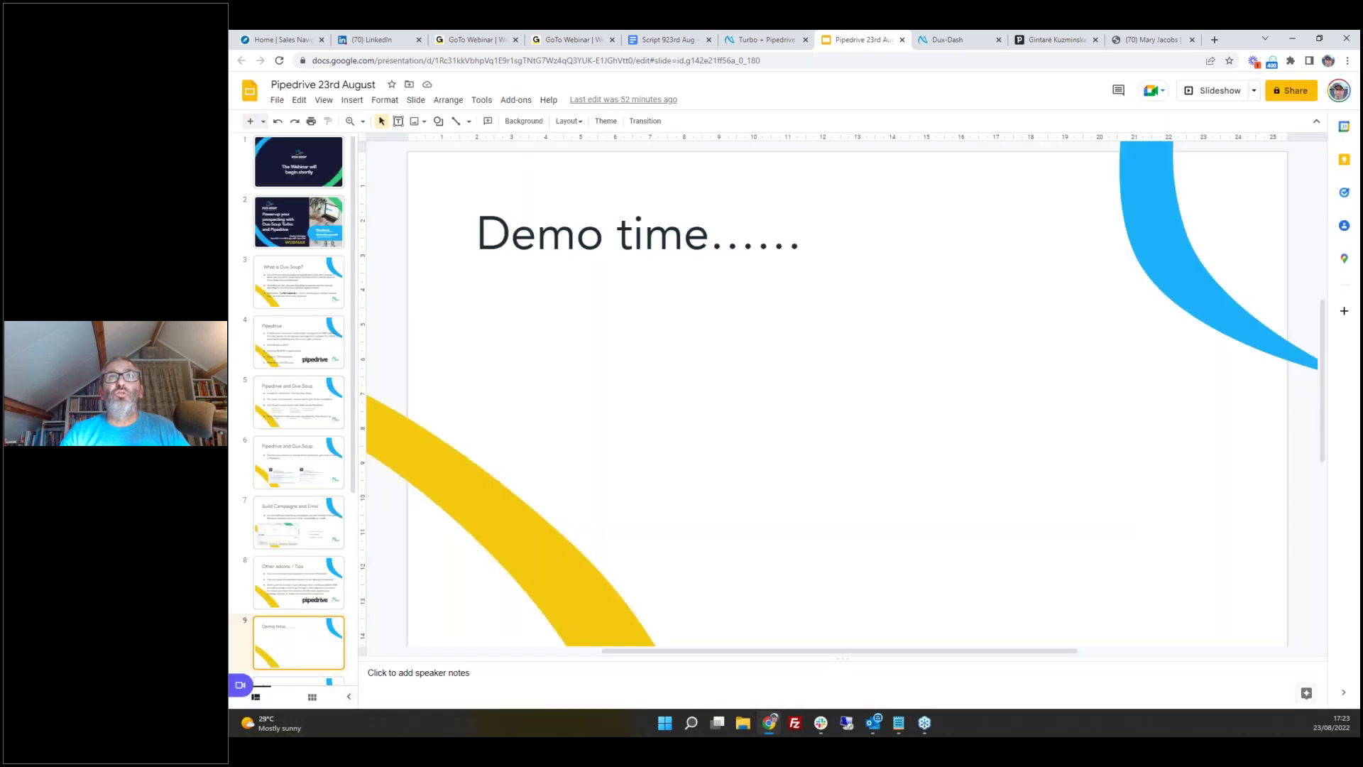
click(1216, 92)
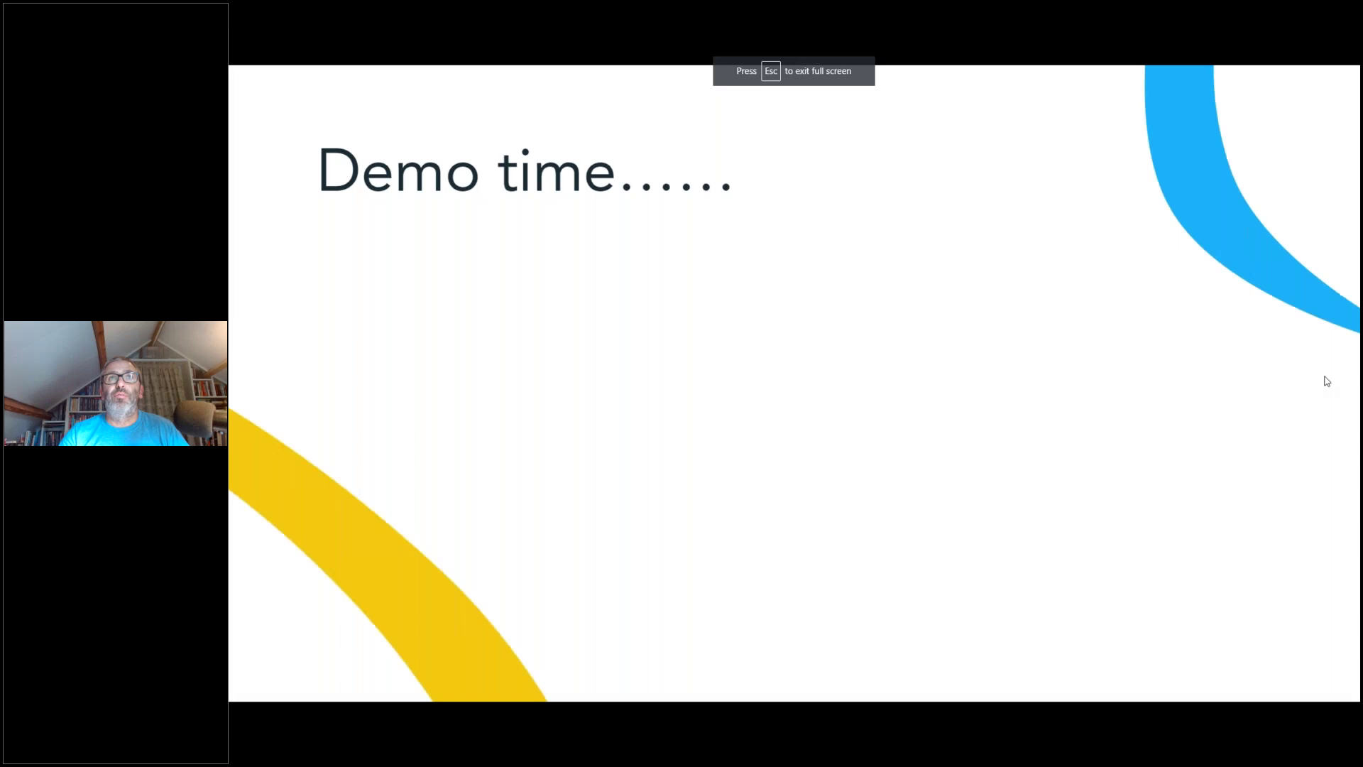
key(Left)
key(Left)
key(Left)
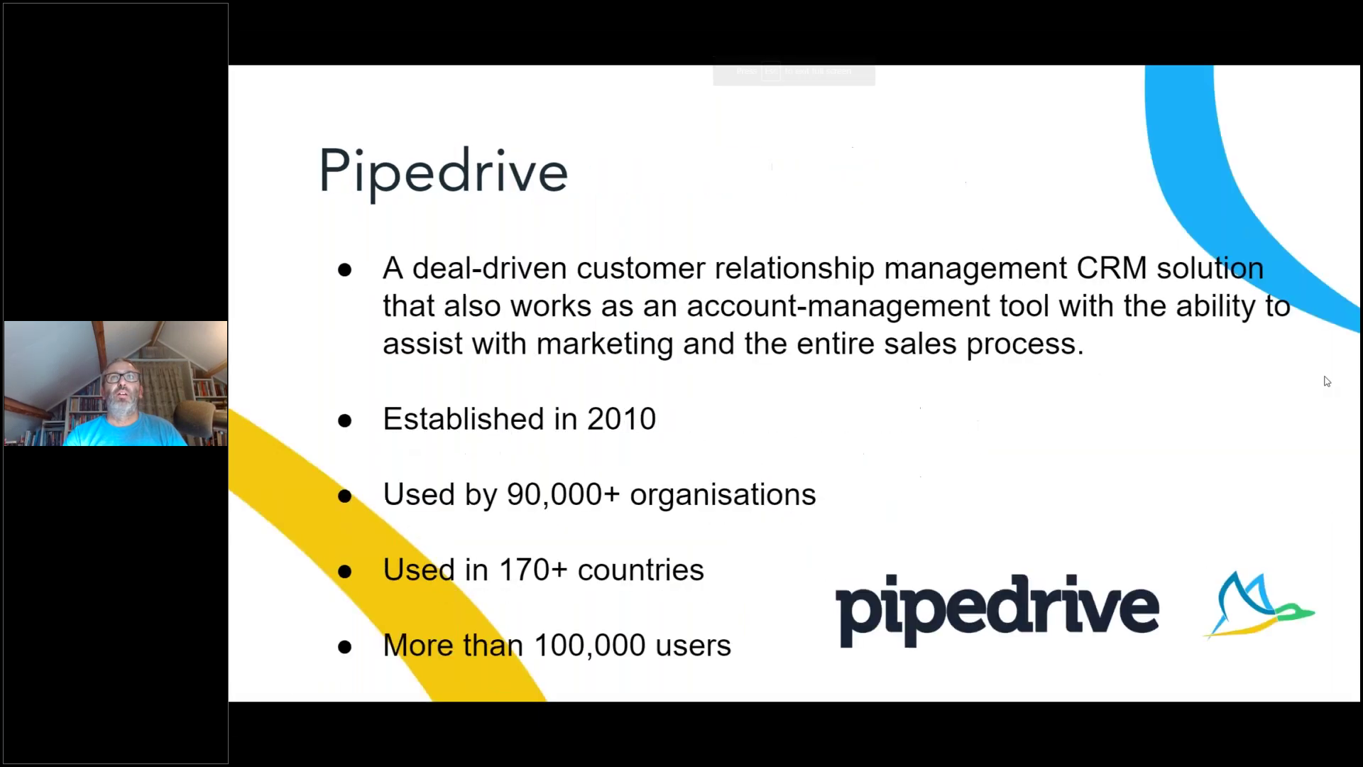
key(Right)
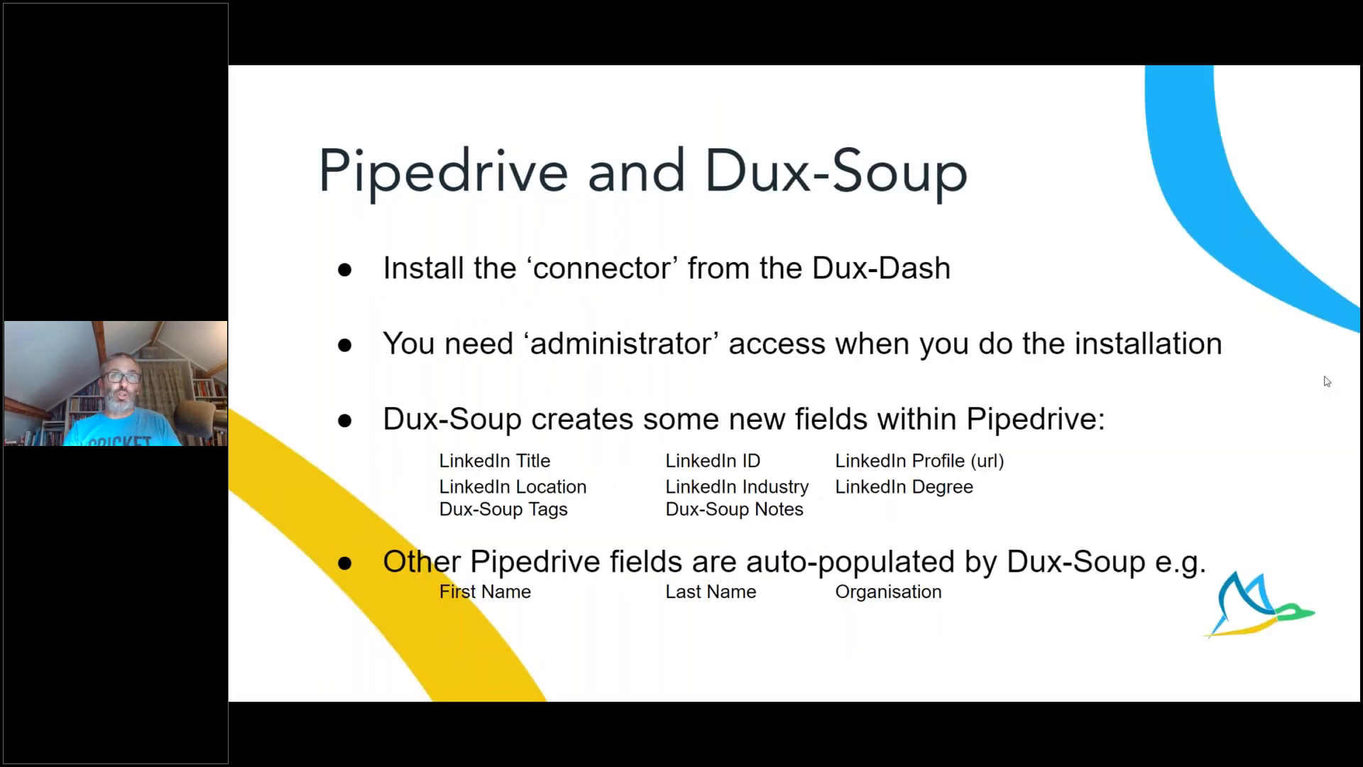
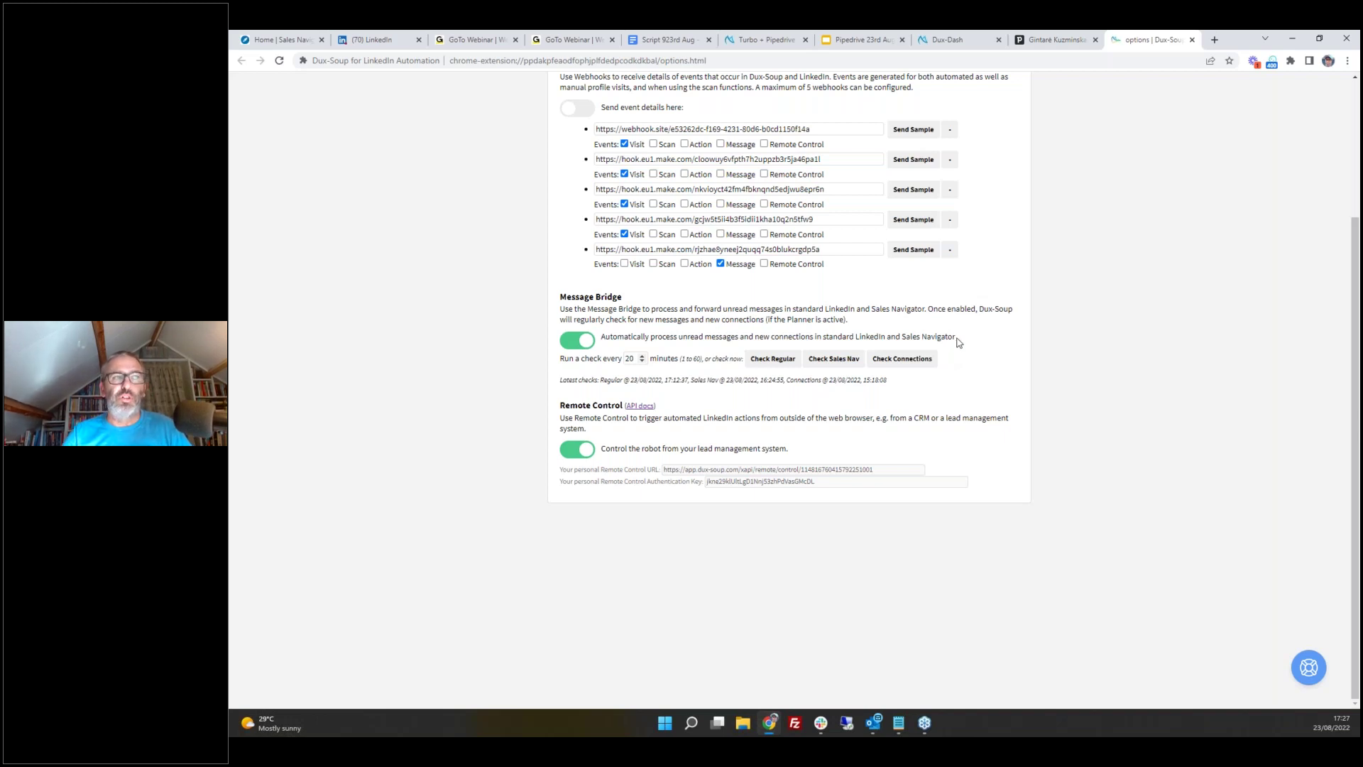
- Switch to Dux-Dash and review the Pipedrive account's integration options in the CRM Connections
click(958, 41)
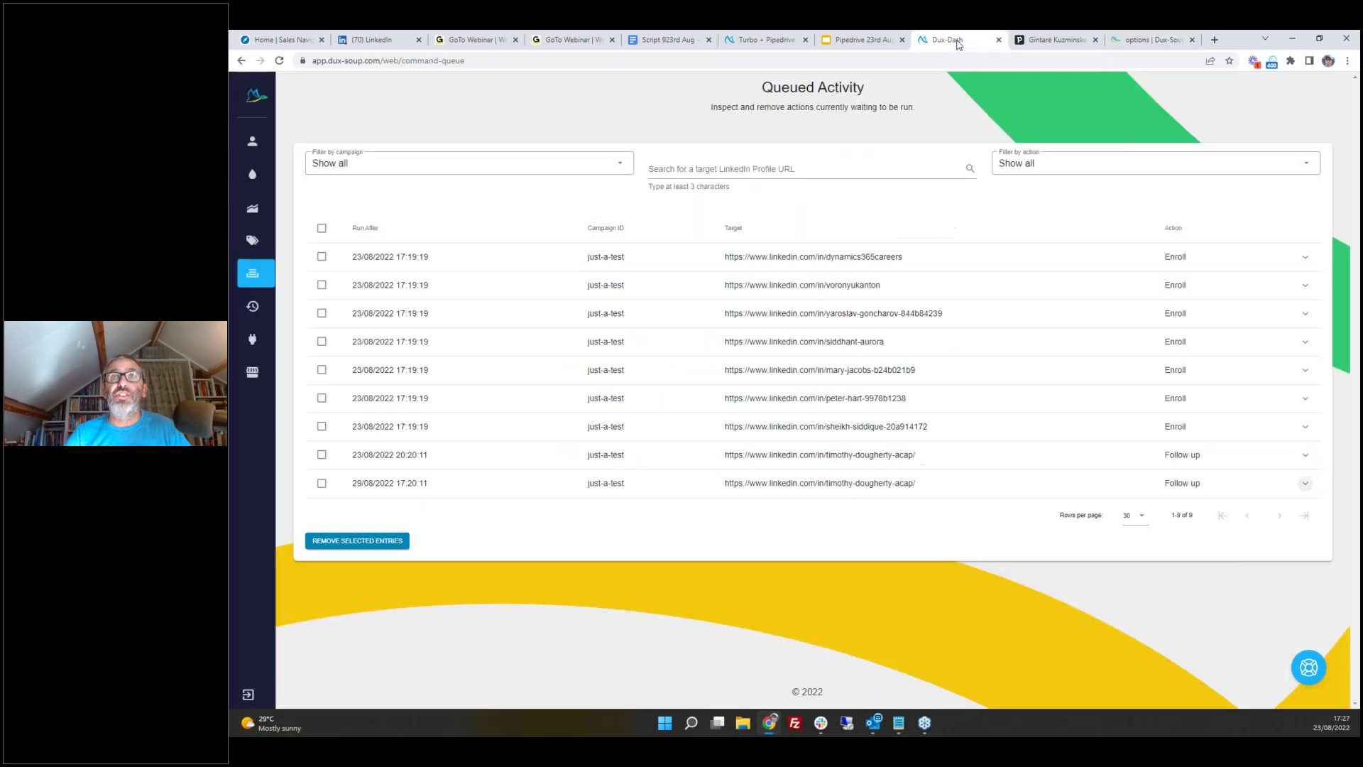
click(278, 340)
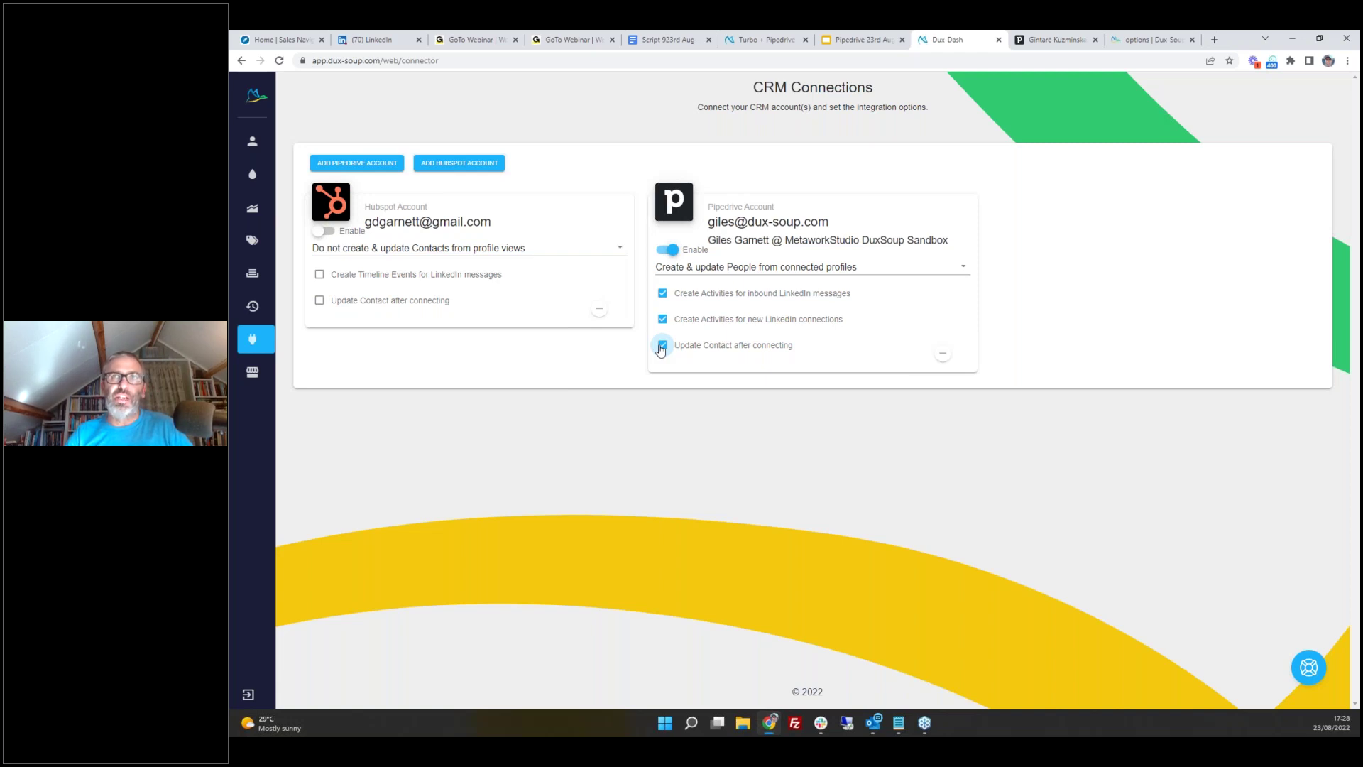
- Return to the Dux-Soup options and set the Message Bridge to run a check every 10 minutes
click(1153, 40)
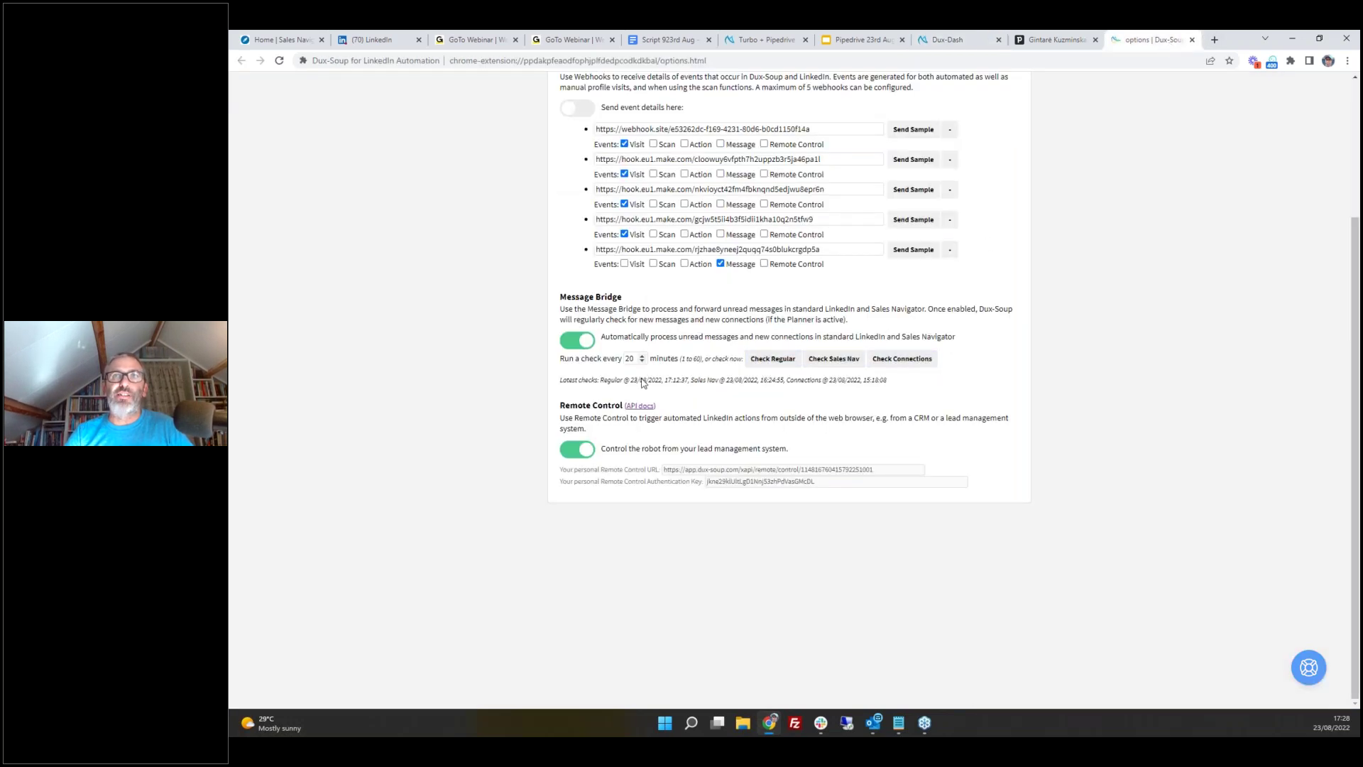
click(630, 358)
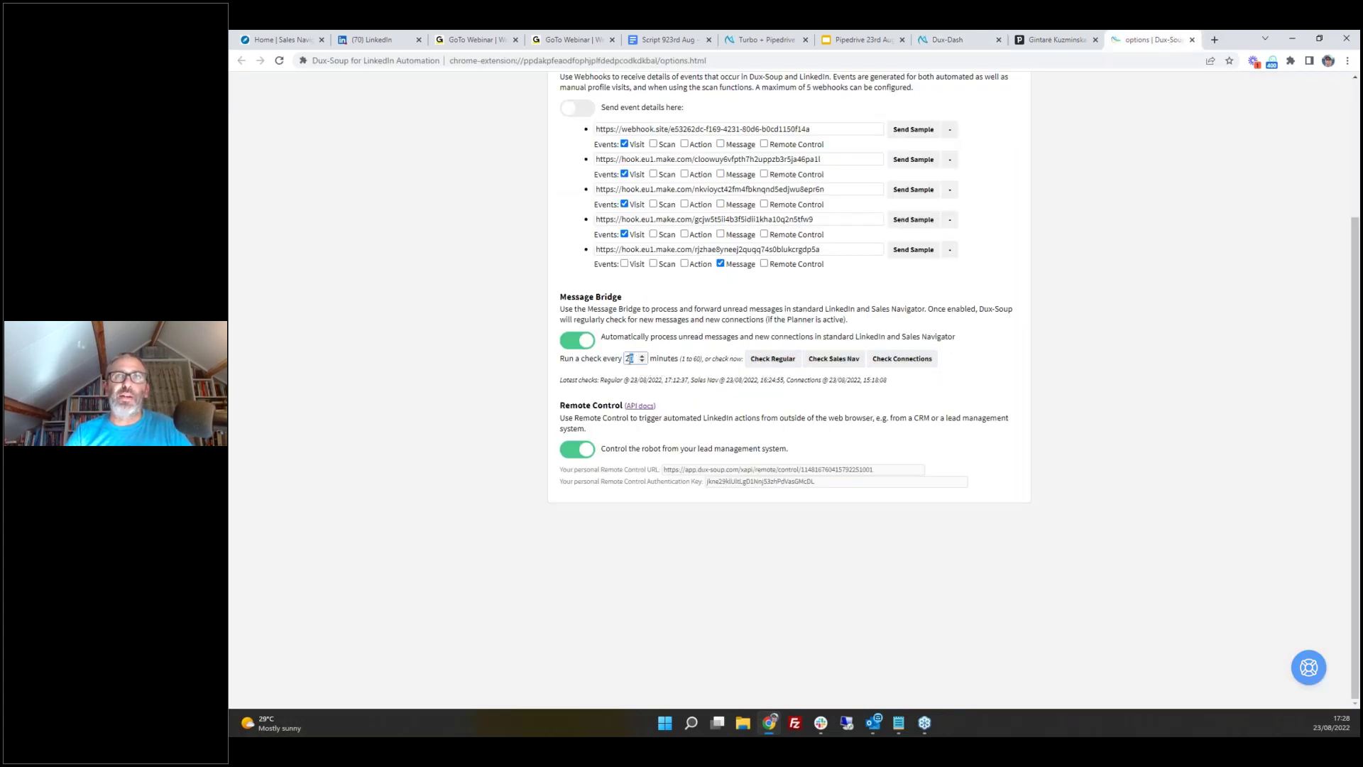
text(10)
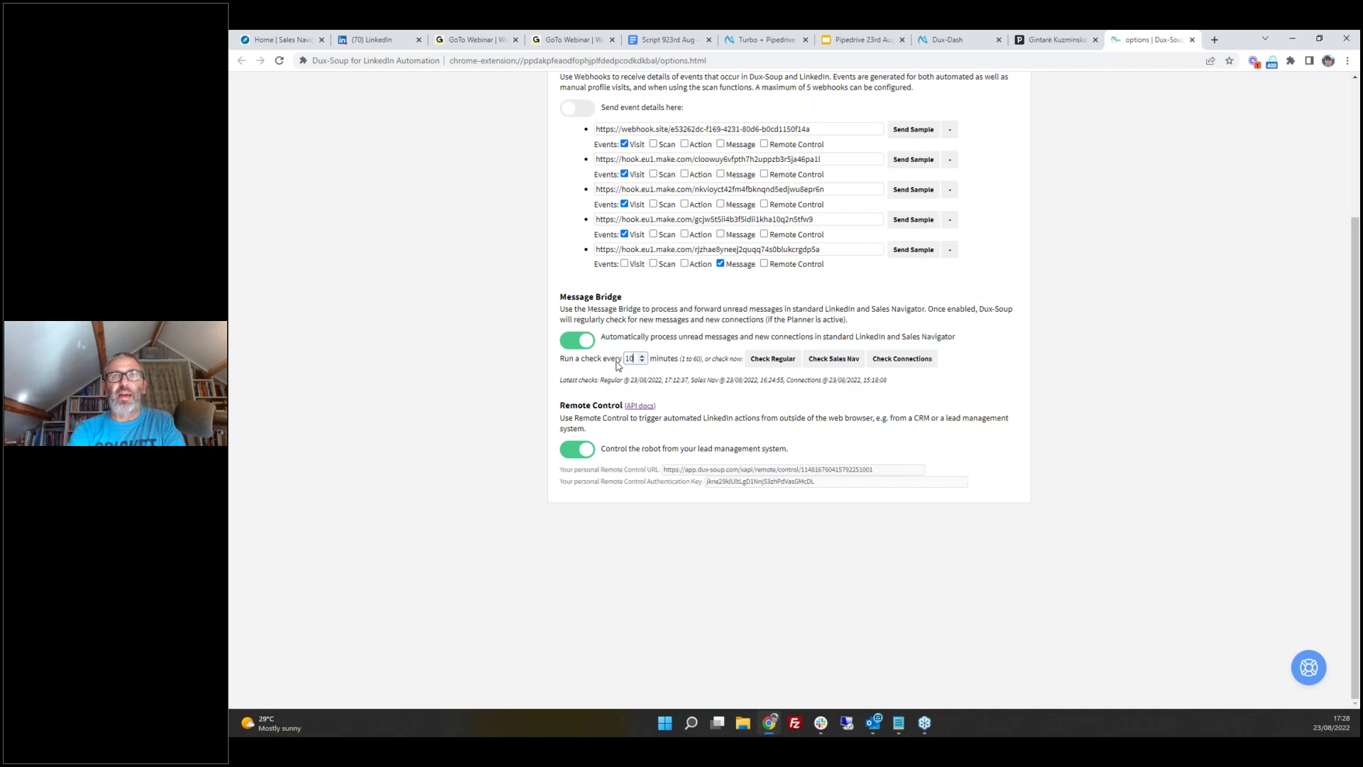
click(1223, 382)
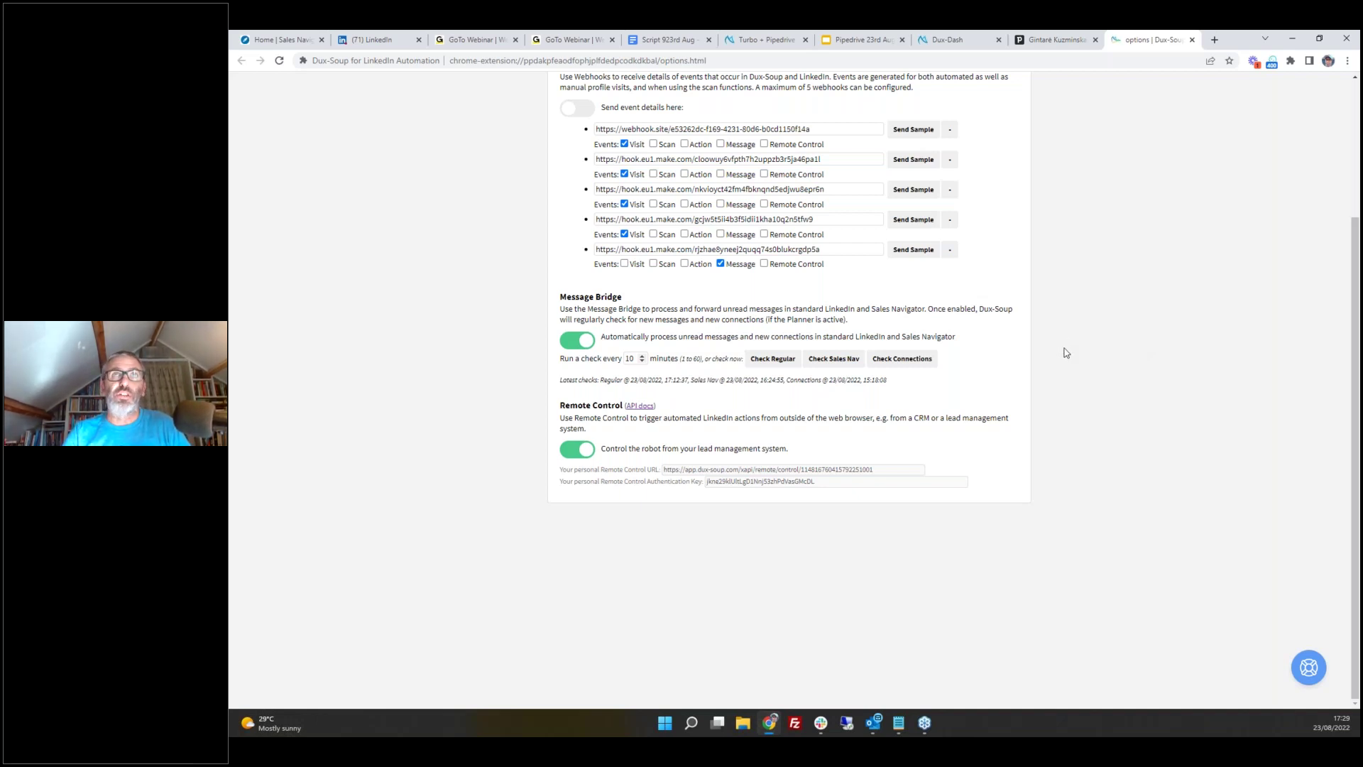
- Switch to LinkedIn and run the recent search for "marketing manager" from the home feed
click(391, 47)
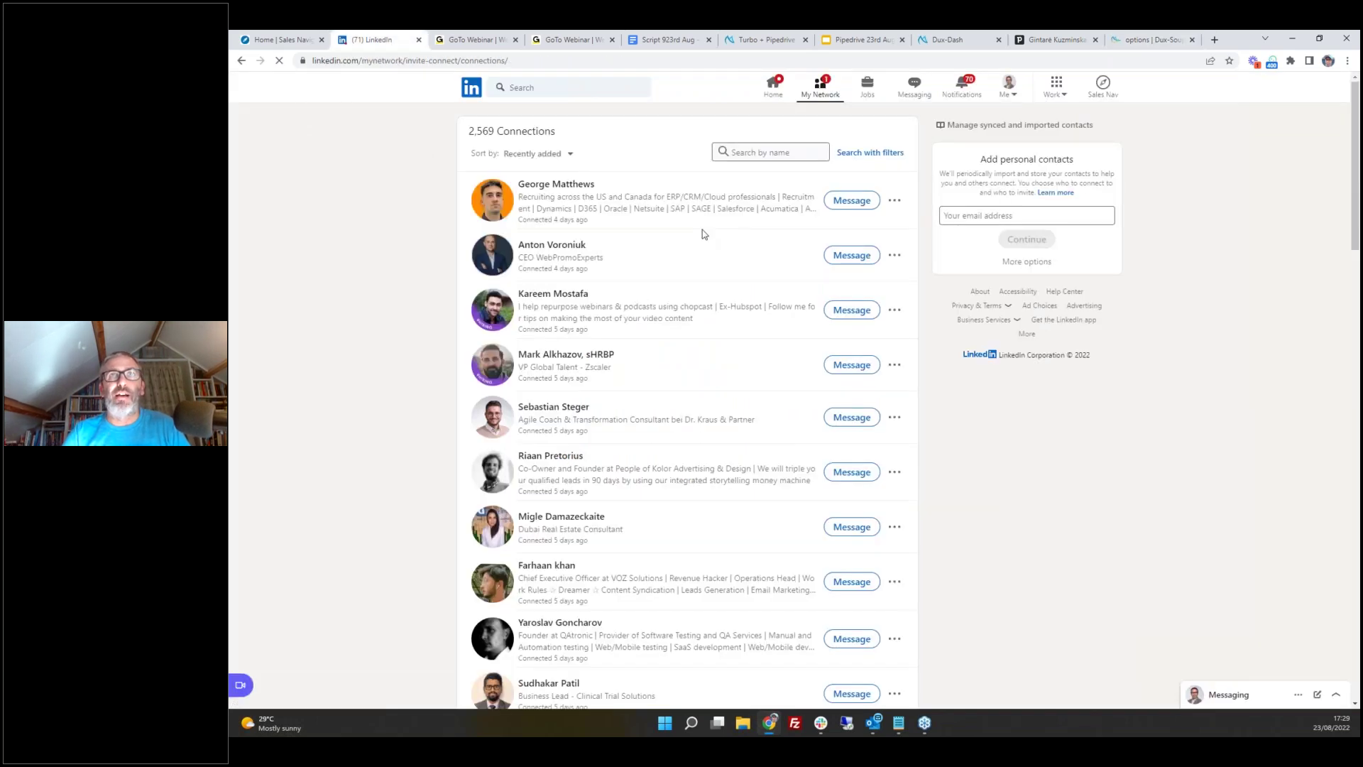
click(561, 86)
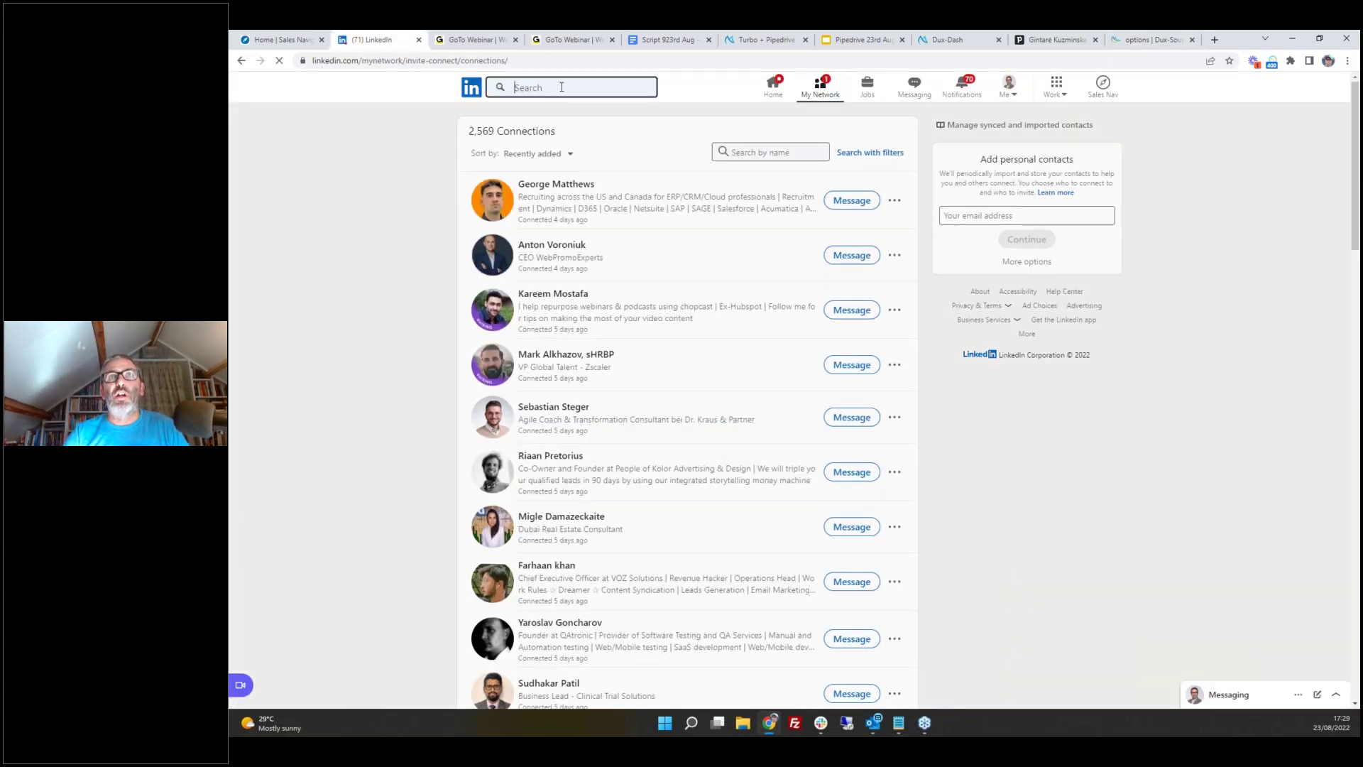
click(773, 86)
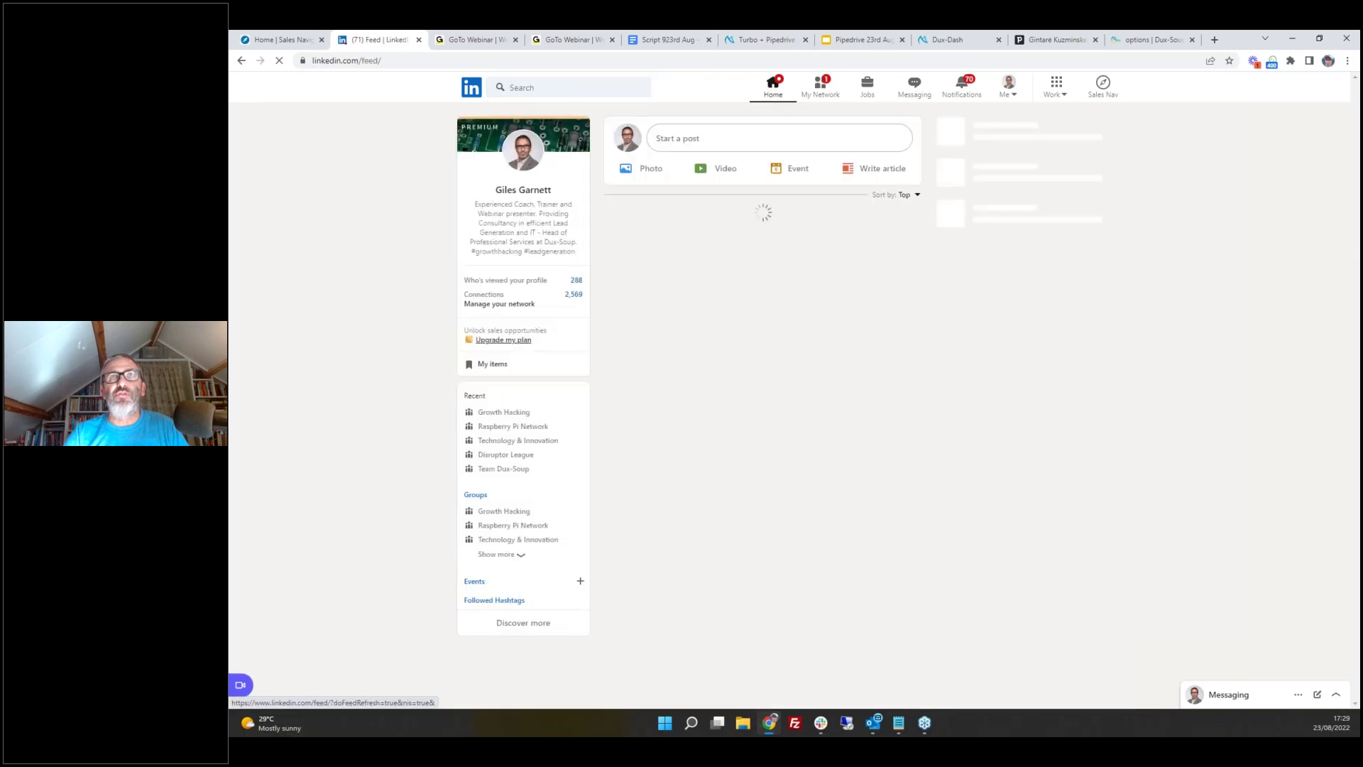
click(558, 88)
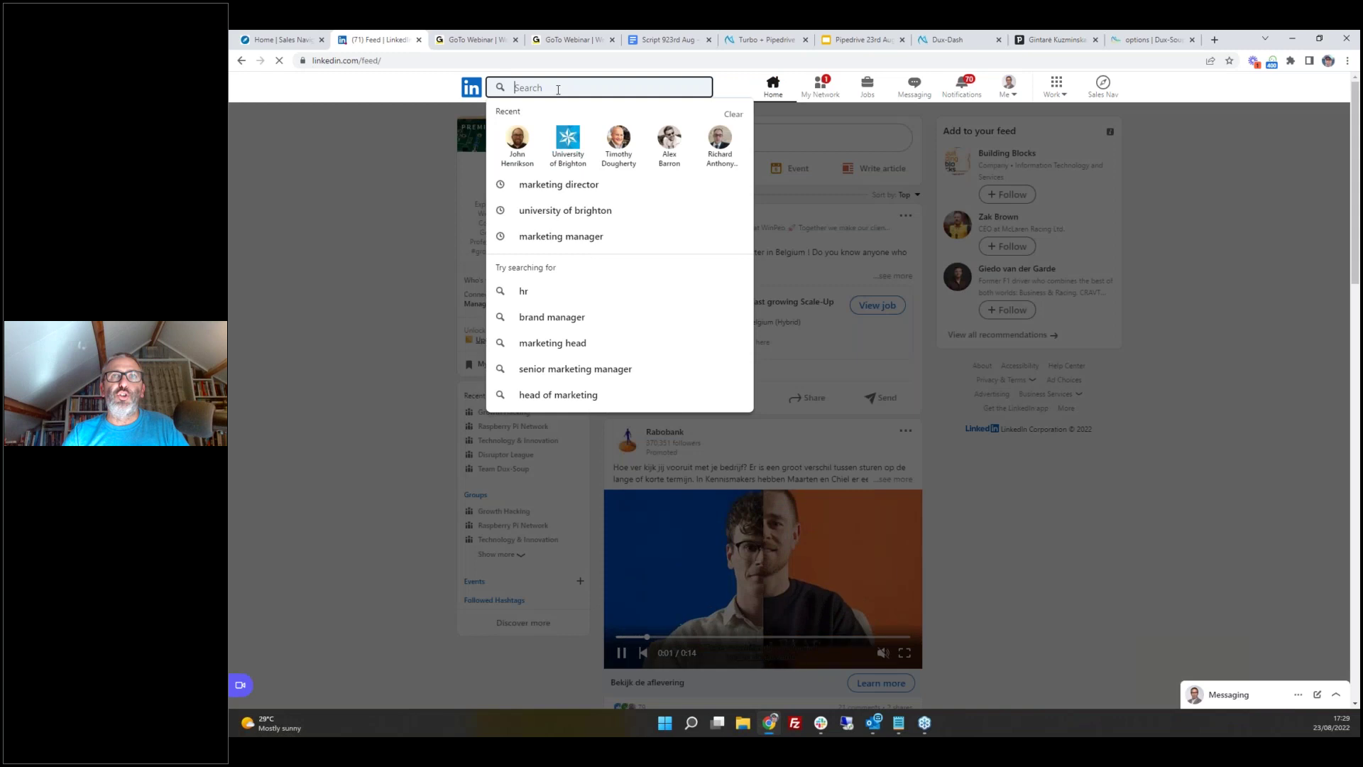
click(548, 238)
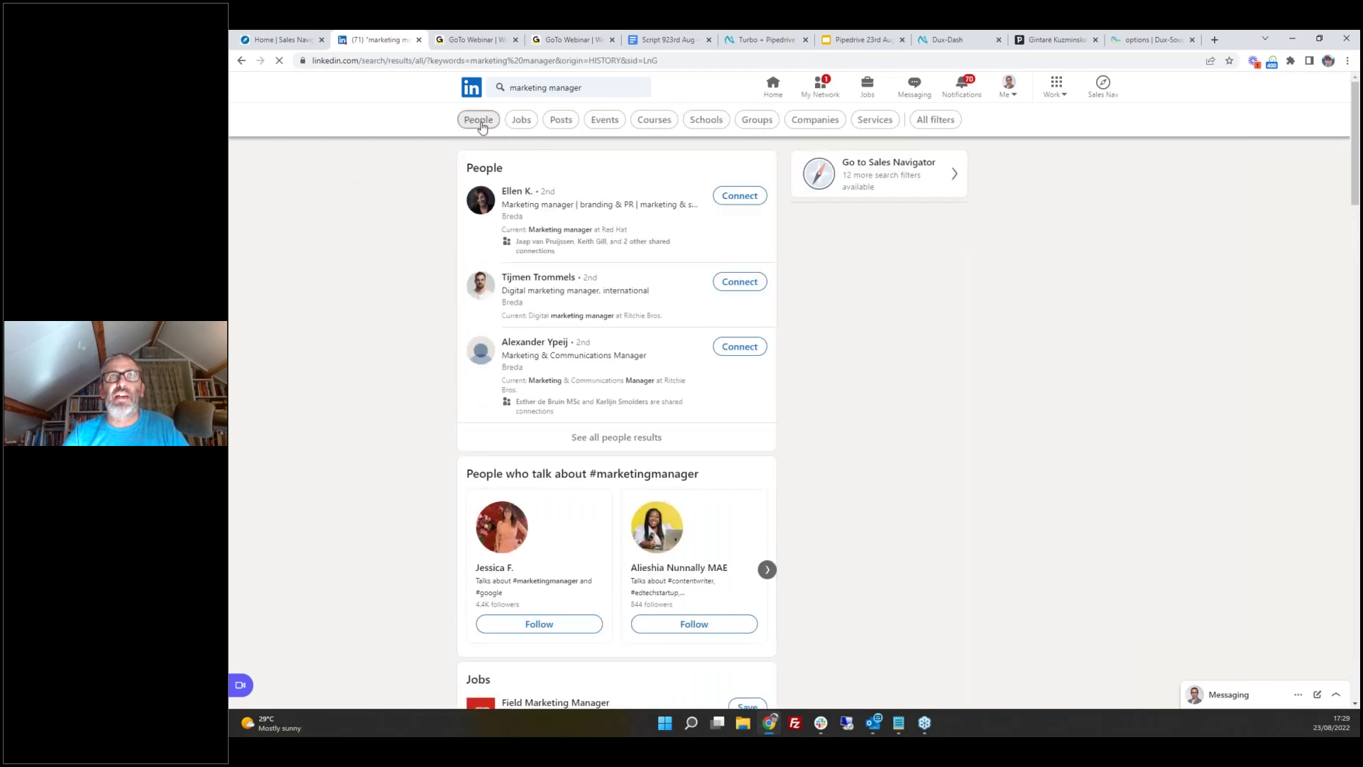
- Limit the "marketing manager" search results to people who are 1st-degree connections
click(479, 121)
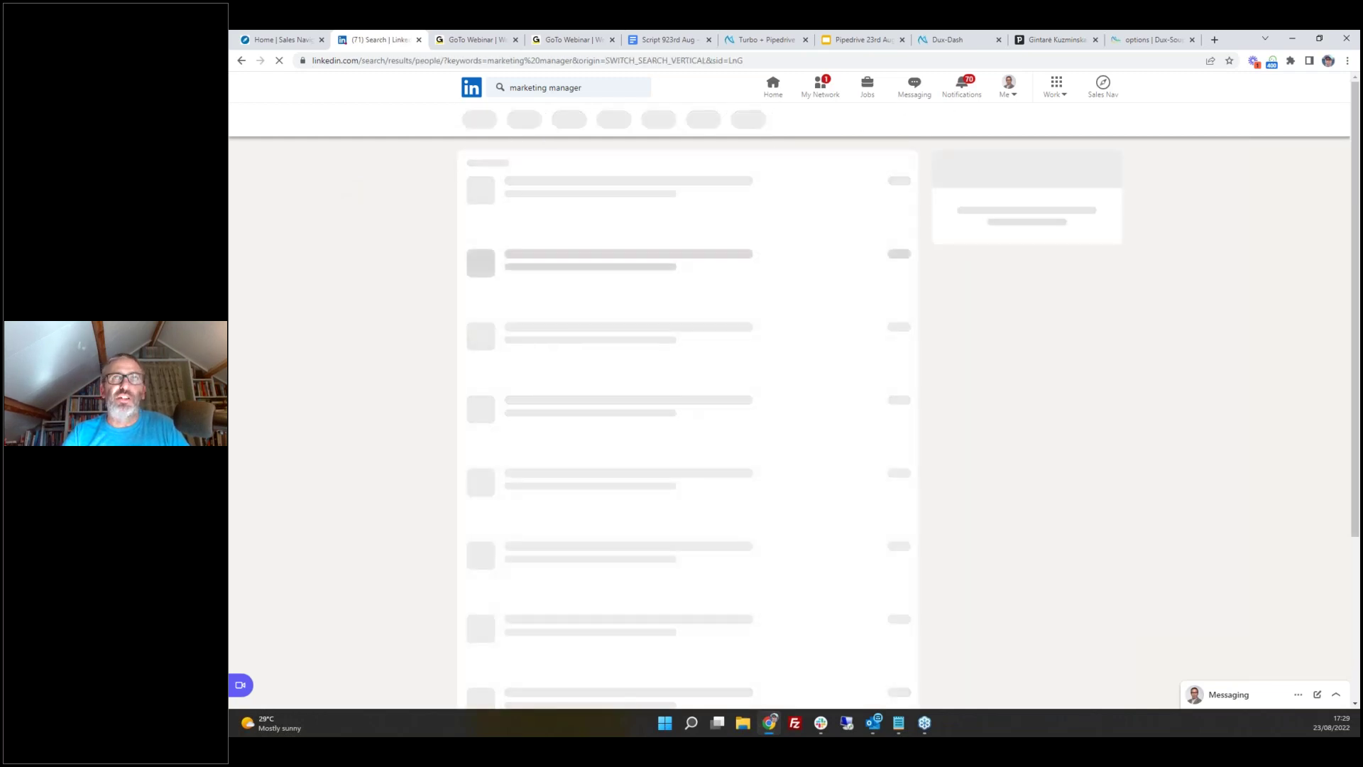
click(565, 122)
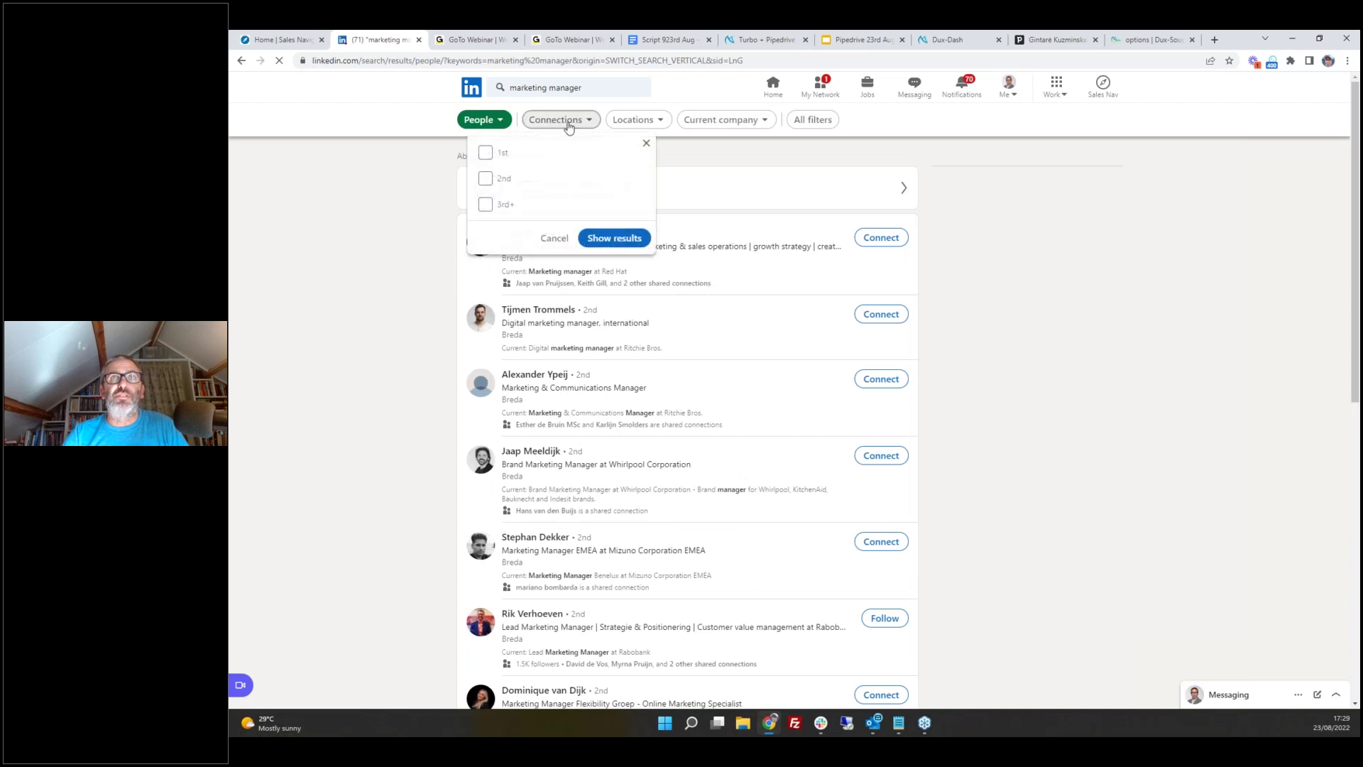
click(485, 154)
click(613, 238)
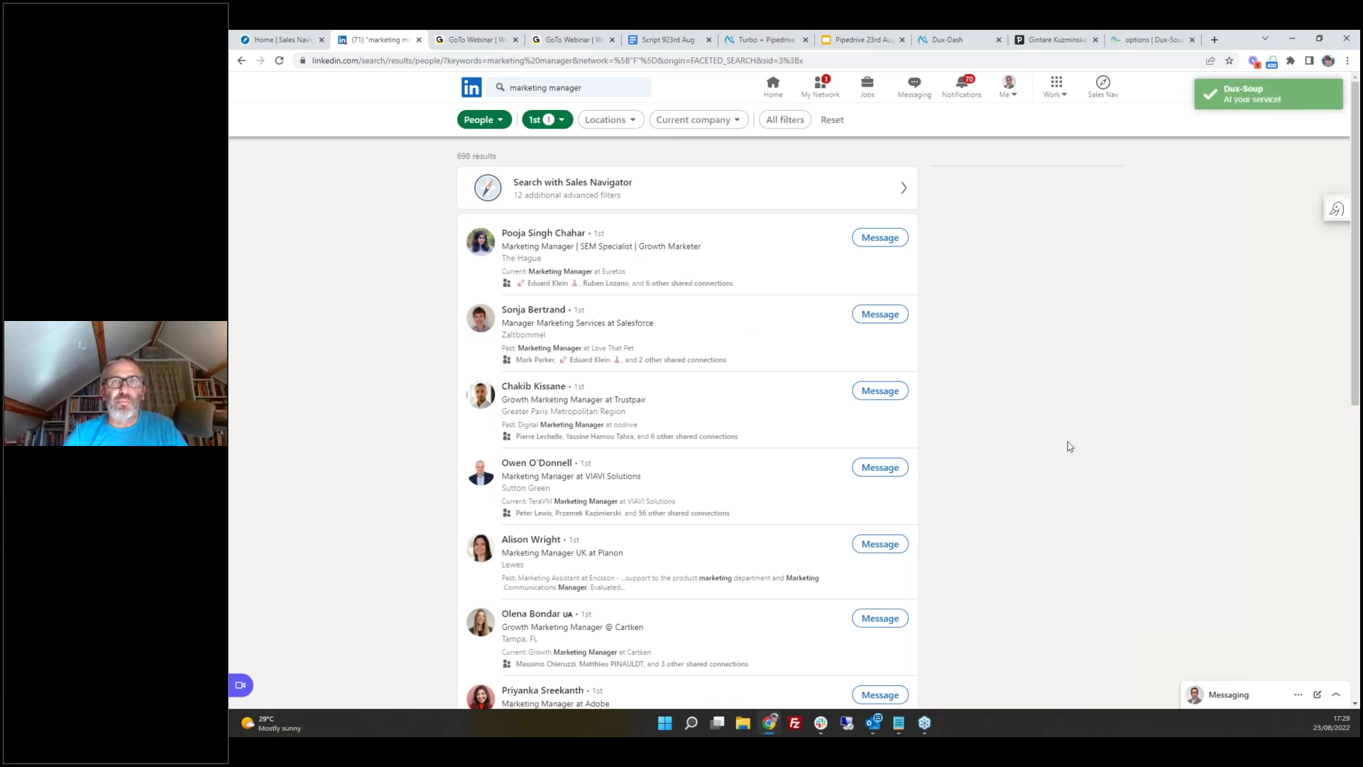
- Start Dux-Soup profile visits on the 1st-degree "marketing manager" search results
click(1271, 62)
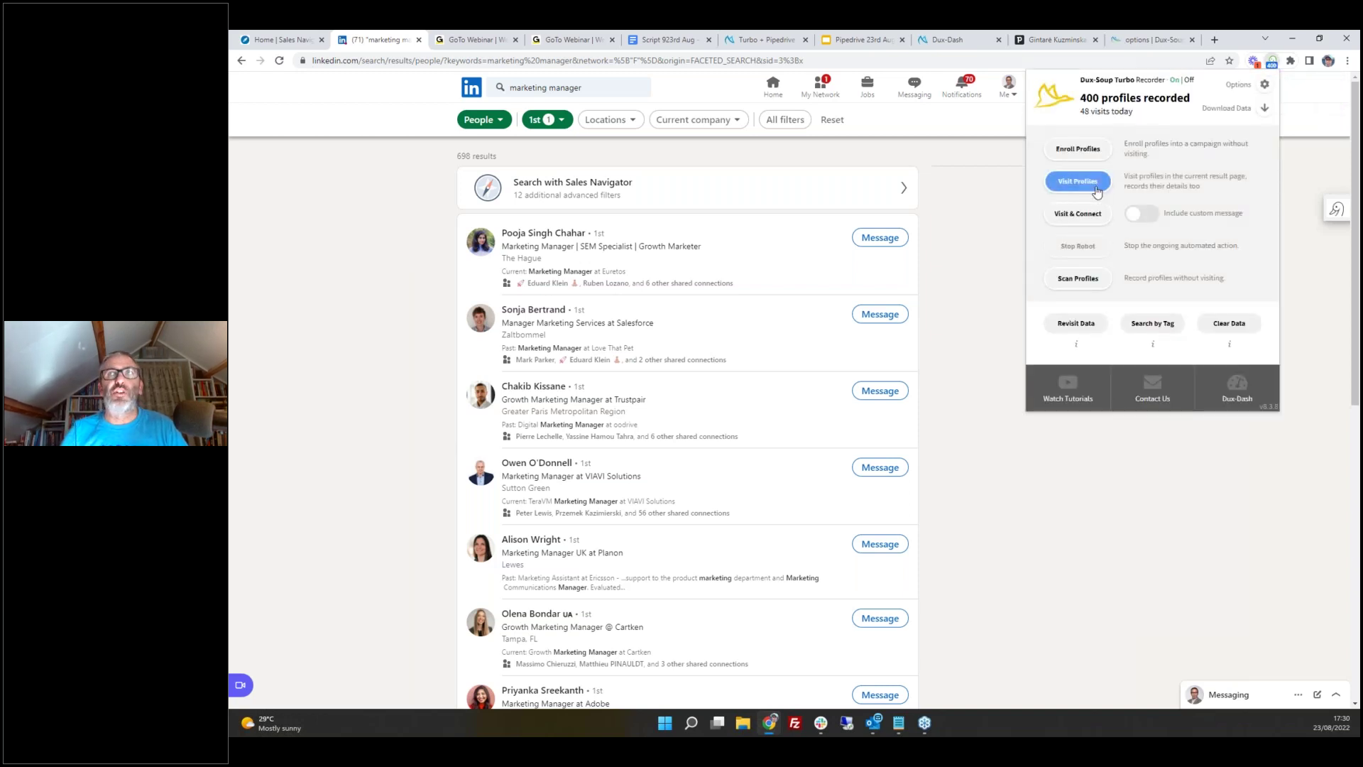
click(1078, 182)
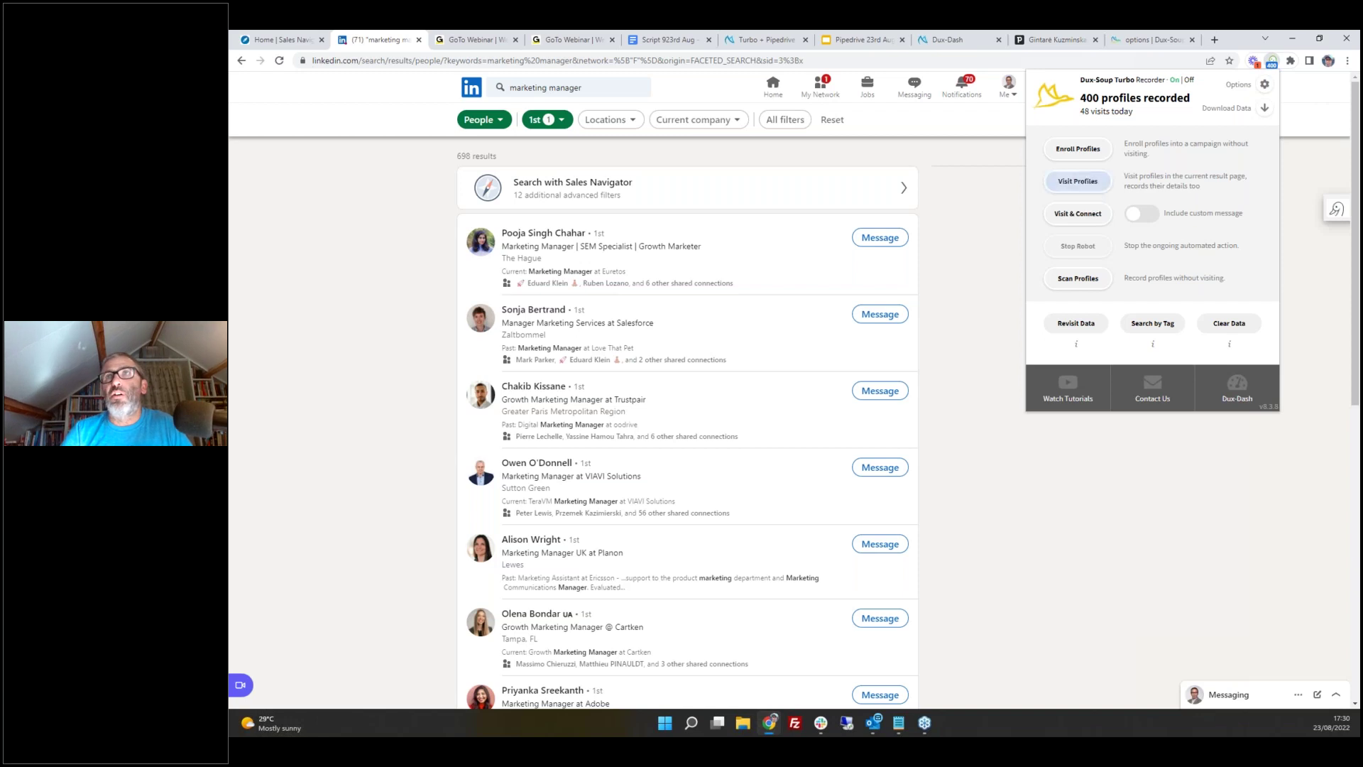
click(1079, 182)
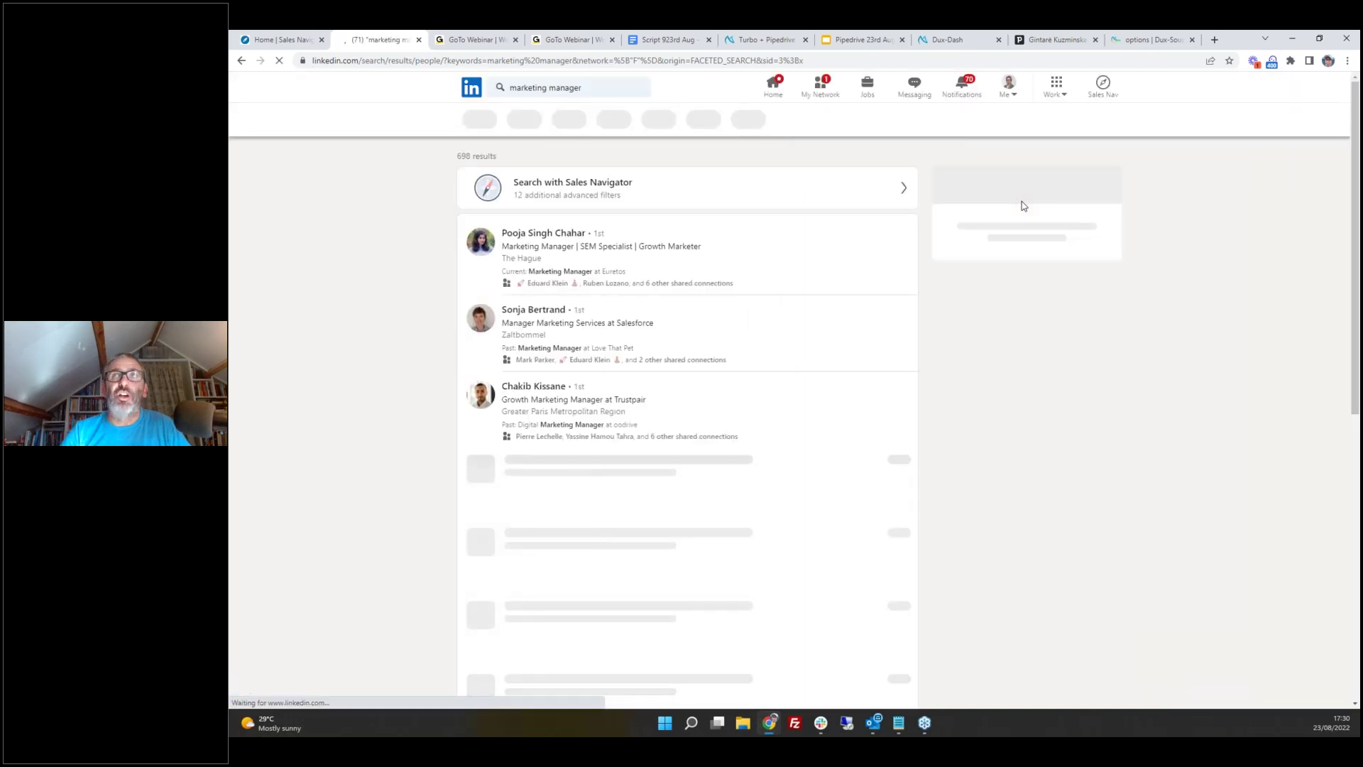
- Switch to Pipedrive and go from the open contact record to the People list
click(1056, 39)
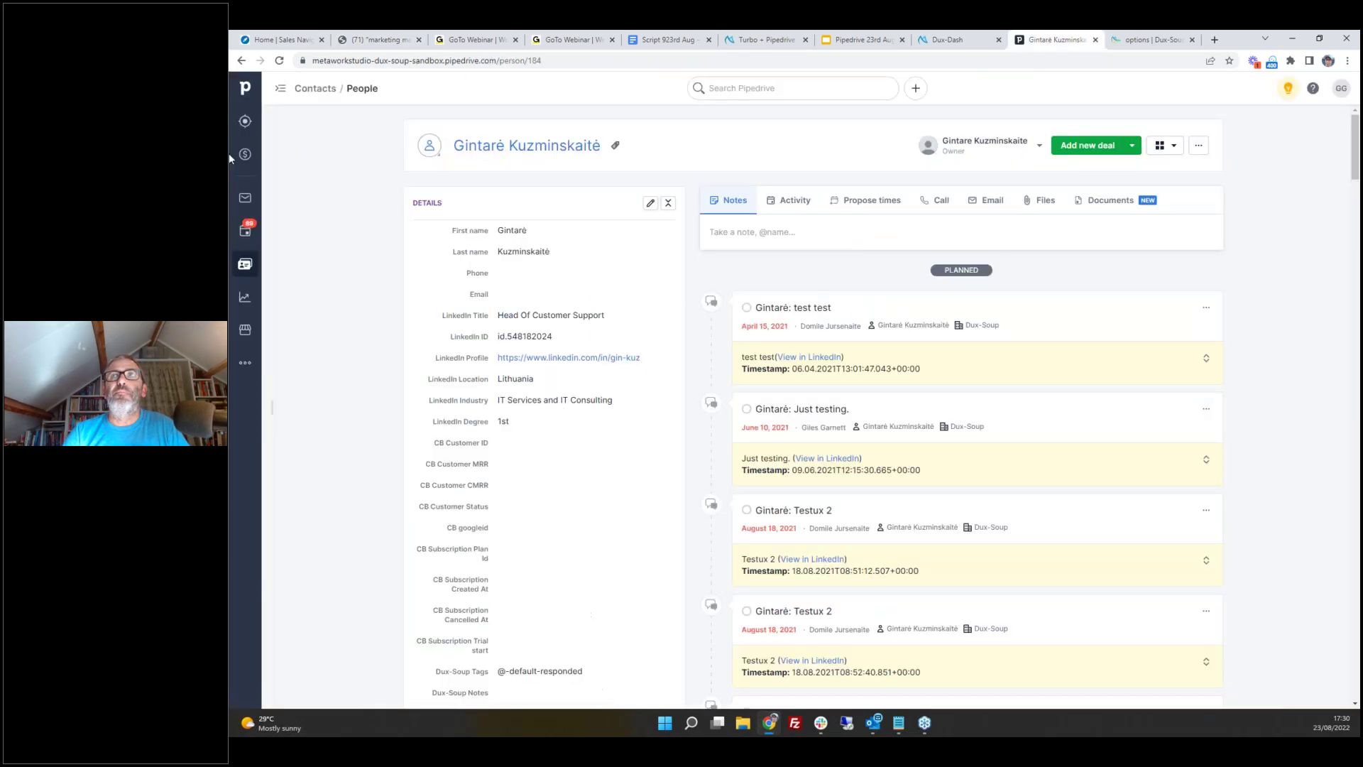
click(246, 265)
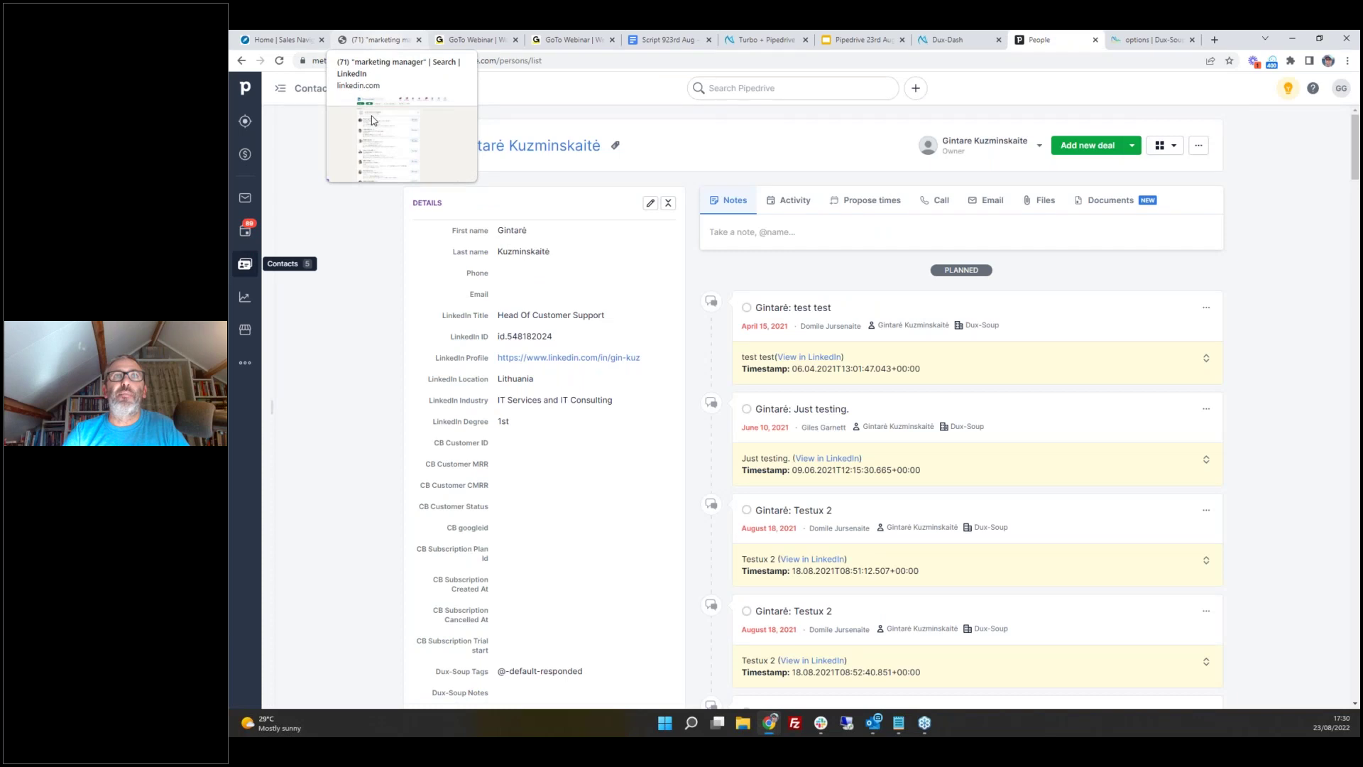
- Return to the LinkedIn results to monitor the running profile visits, and look over the automated actions in the Dux-Soup options
click(380, 39)
scroll(1025, 293, down, 3)
scroll(1025, 293, down, 8)
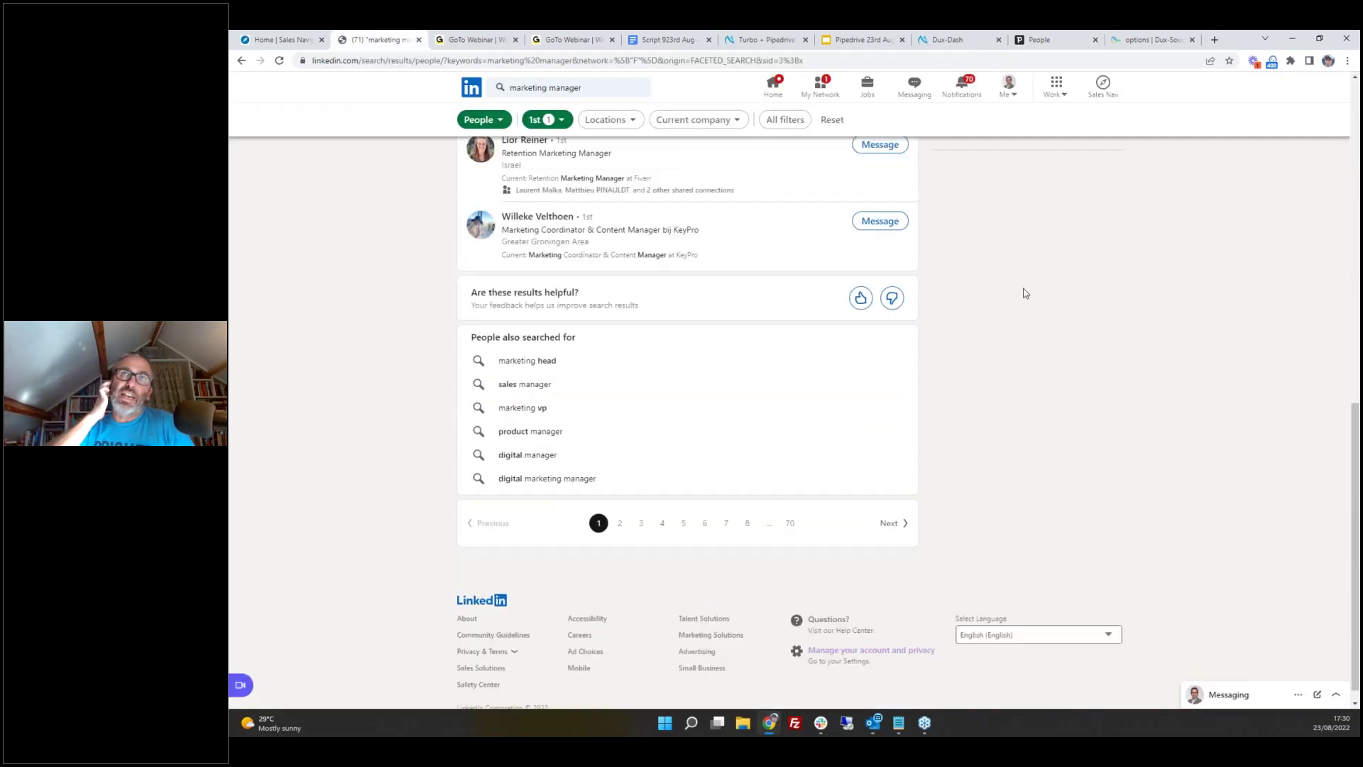
scroll(1025, 294, down, 1)
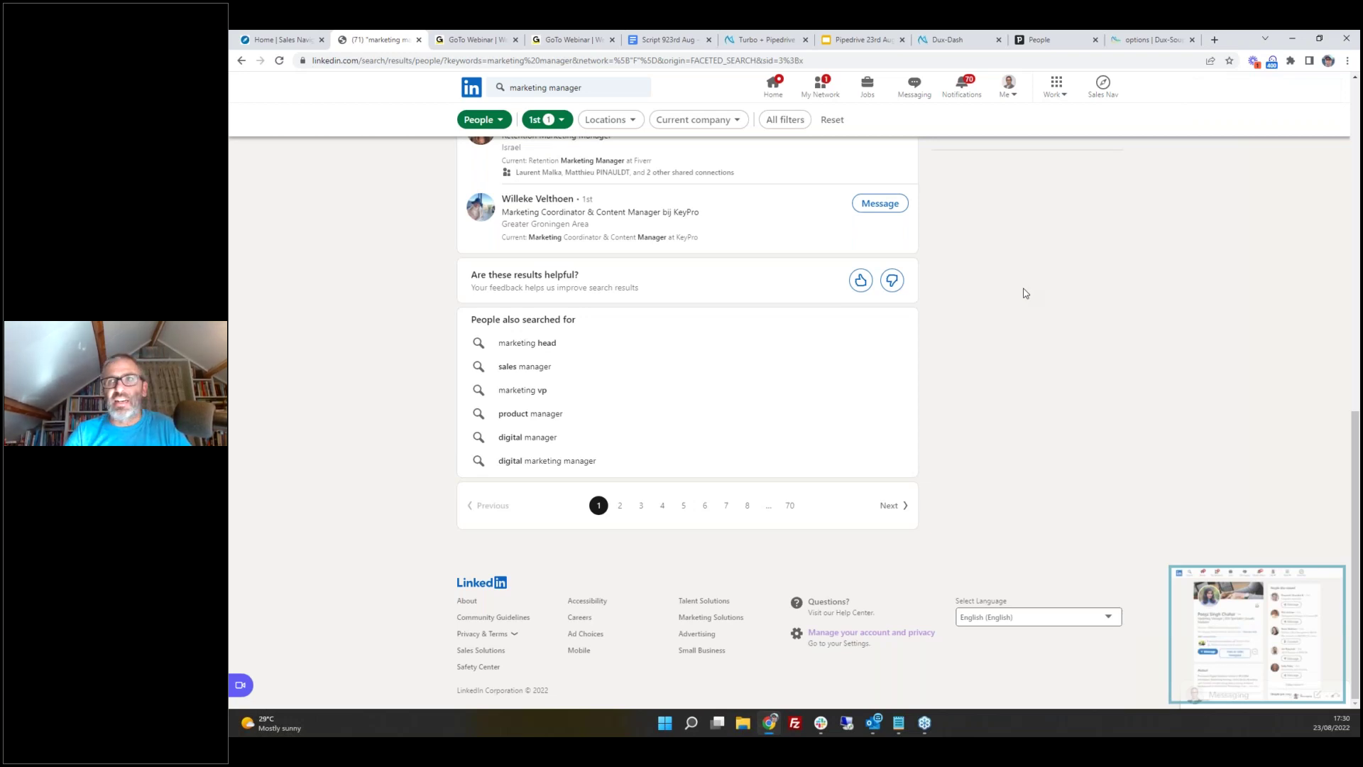
click(1160, 39)
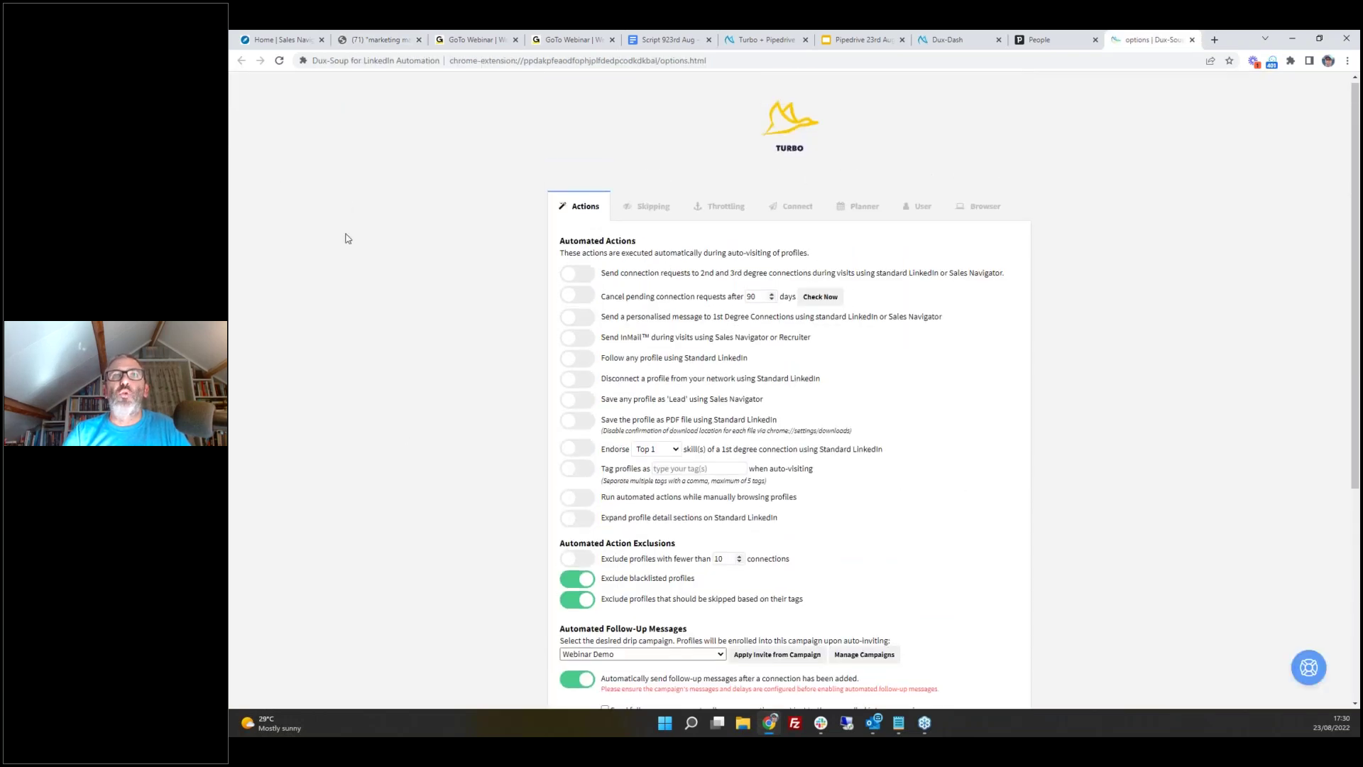
click(376, 40)
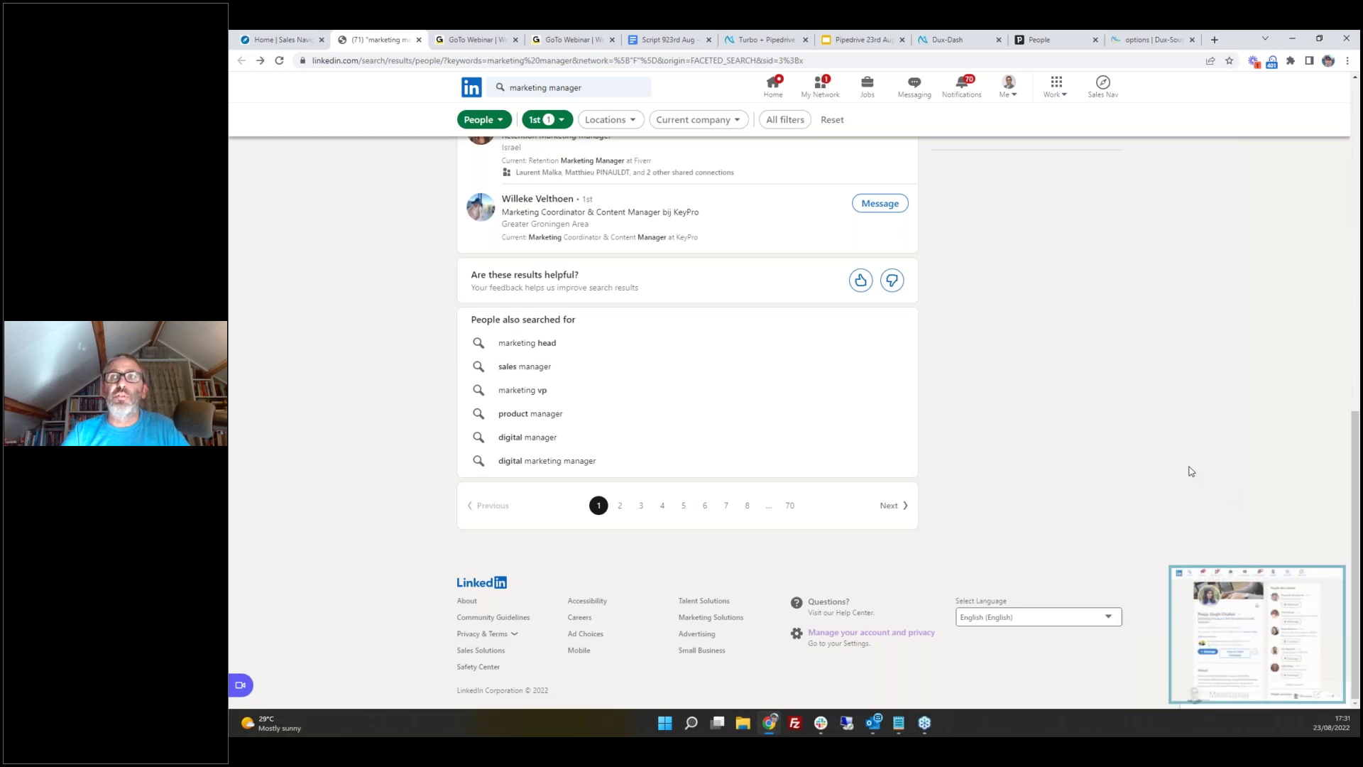
- Reload the Pipedrive People list and sort it by update time, newest first
click(1053, 44)
click(279, 60)
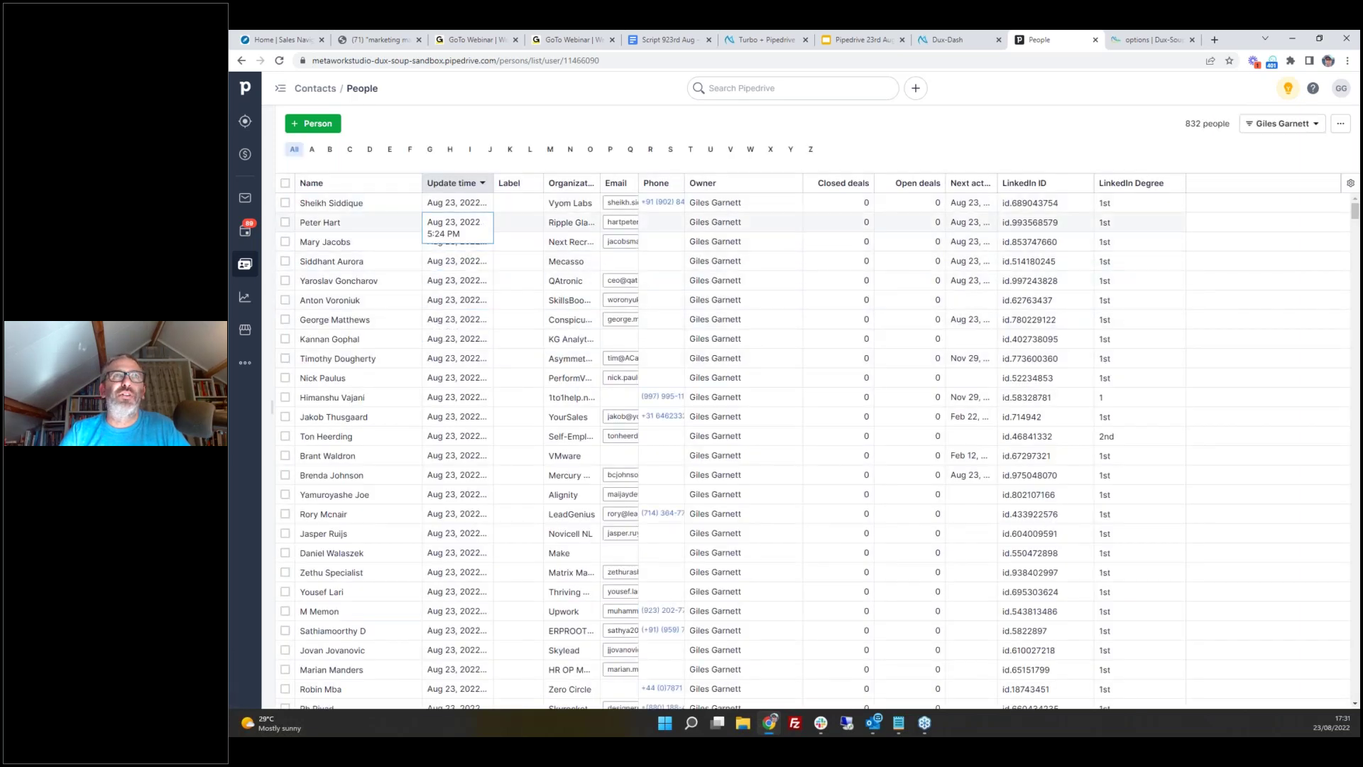
click(453, 186)
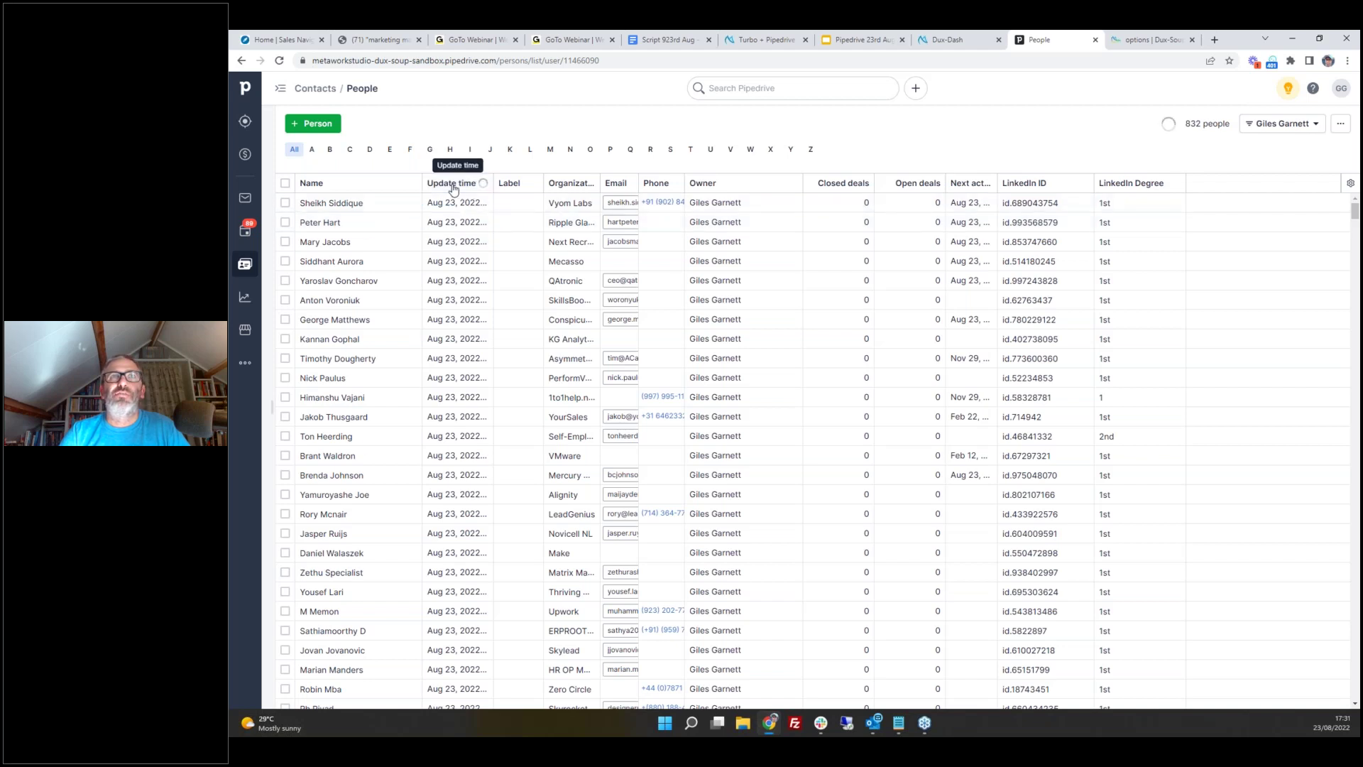
click(452, 186)
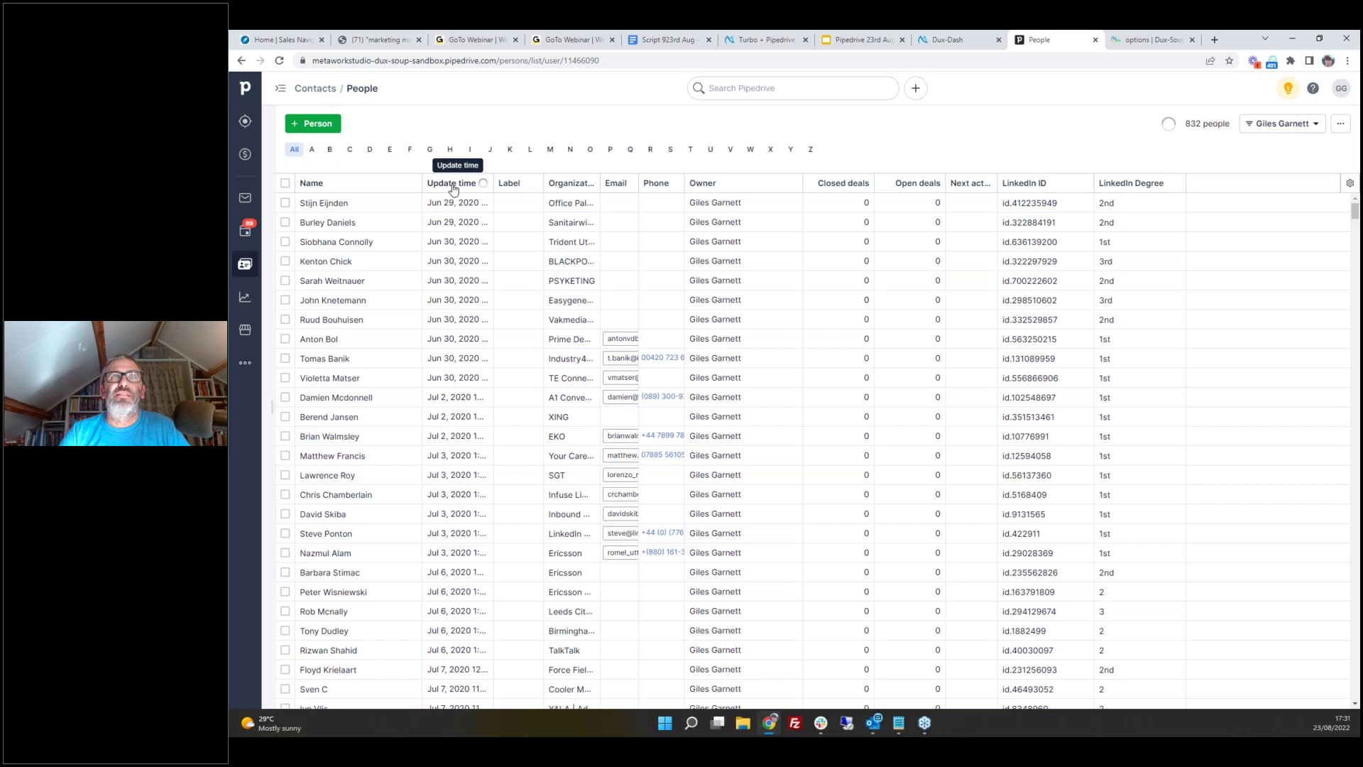
- Compare the first profiles in the LinkedIn search results with the most recently updated people in Pipedrive
click(379, 40)
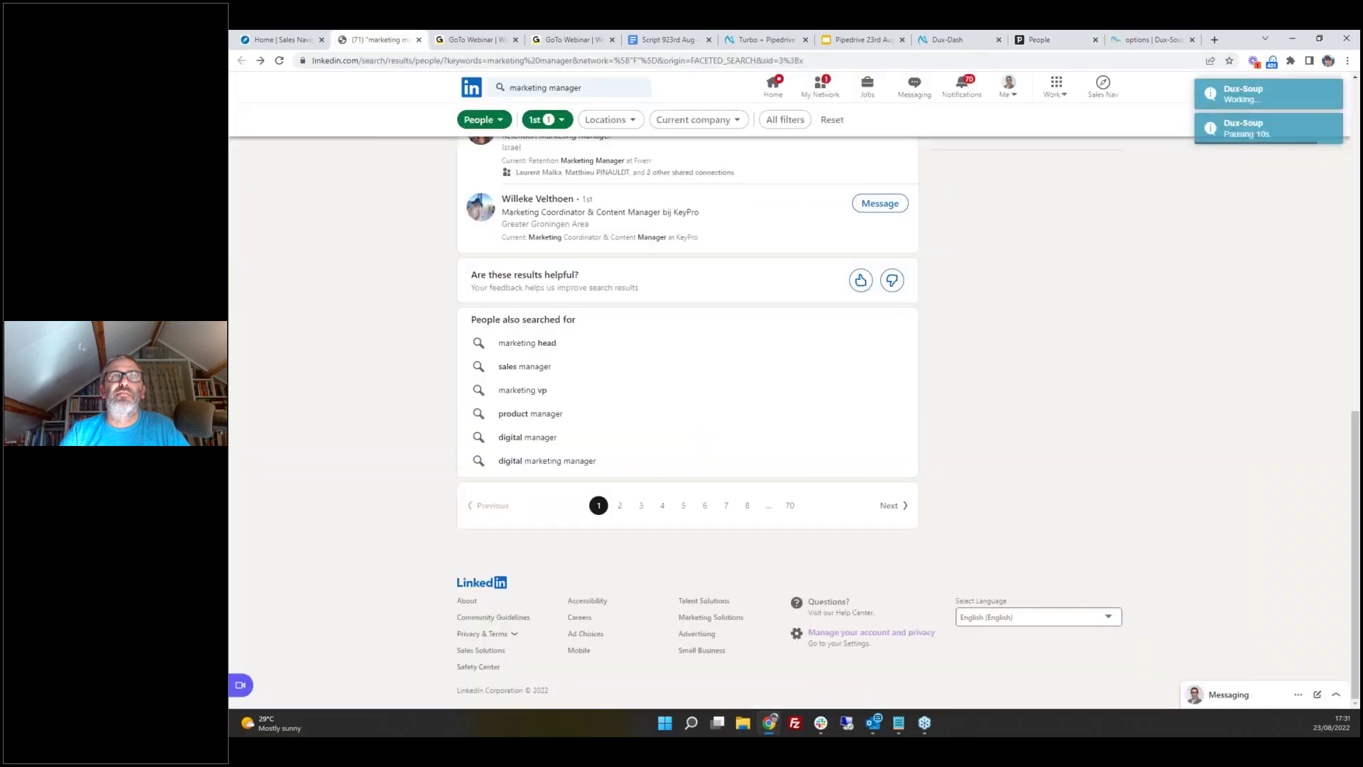
scroll(1052, 416, up, 12)
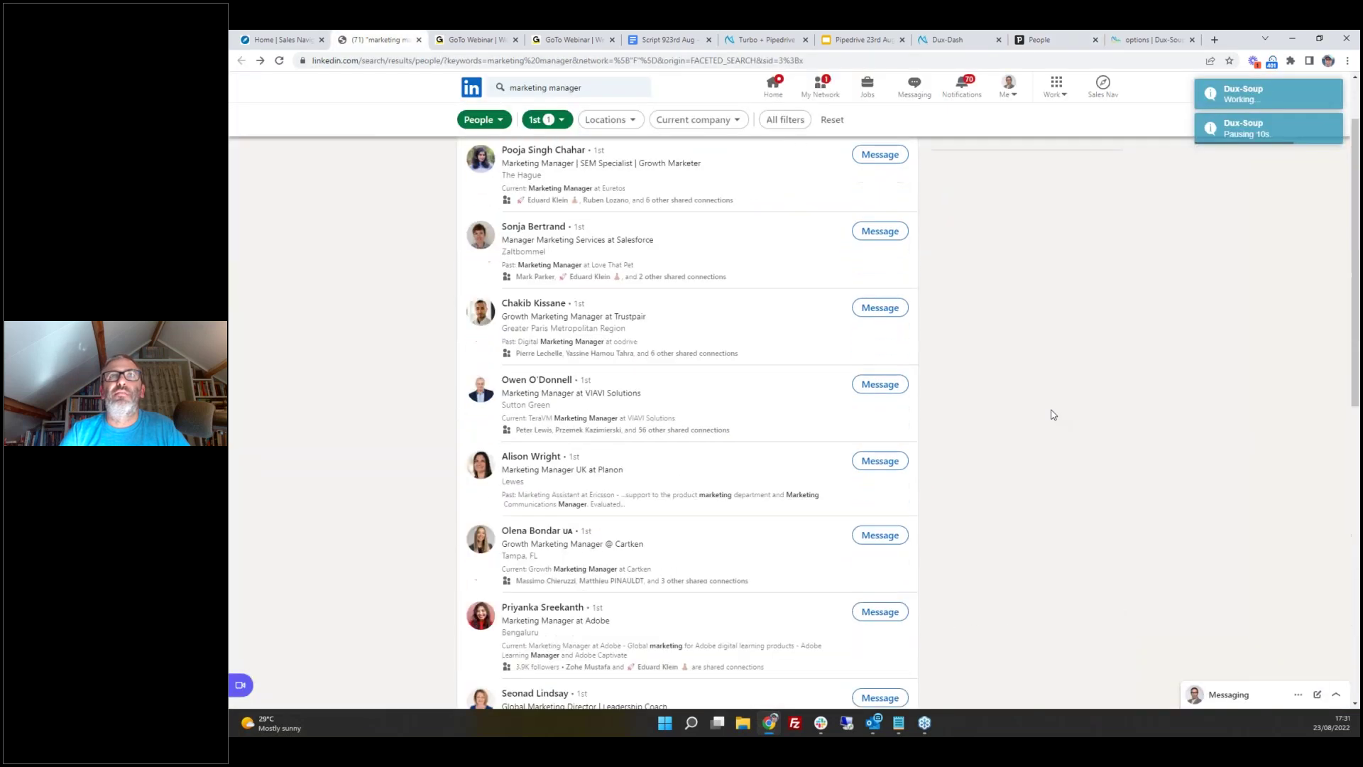
scroll(1053, 414, up, 1)
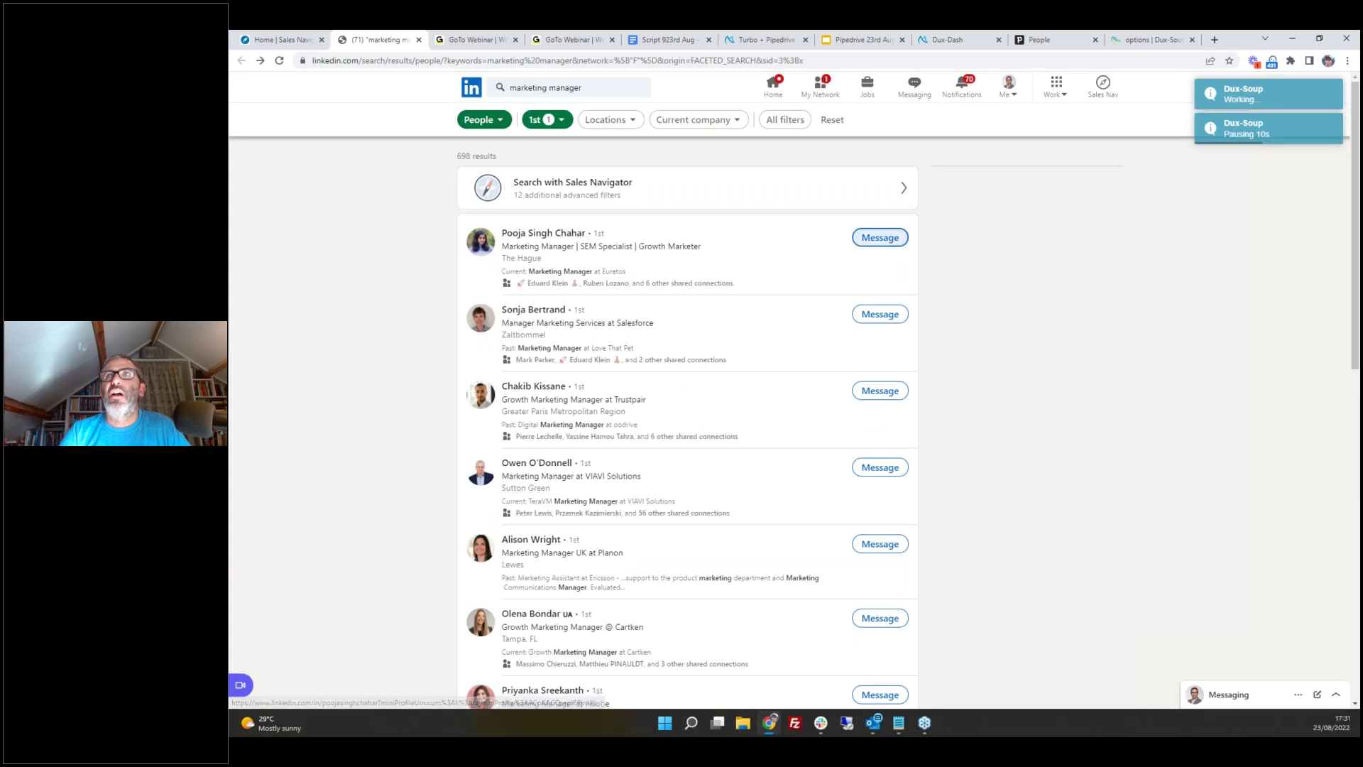
click(1063, 42)
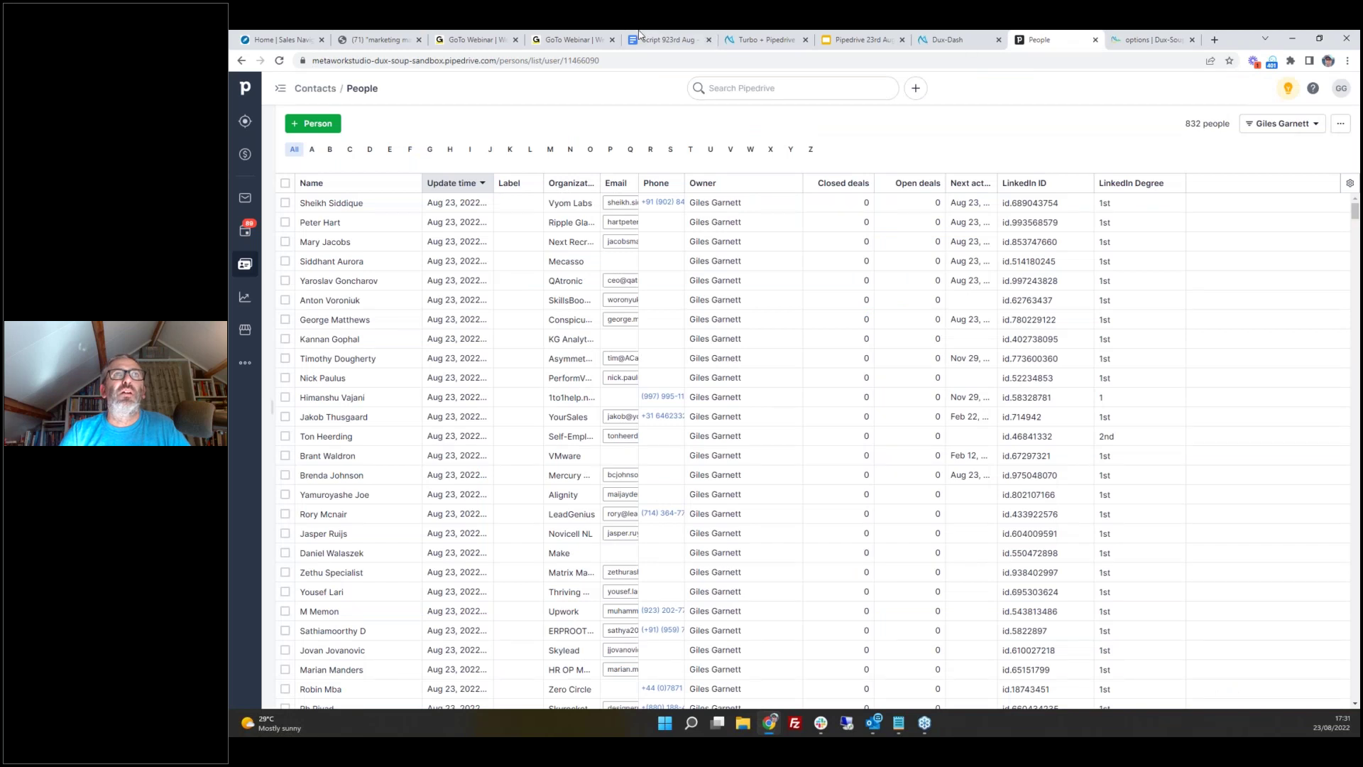
click(383, 43)
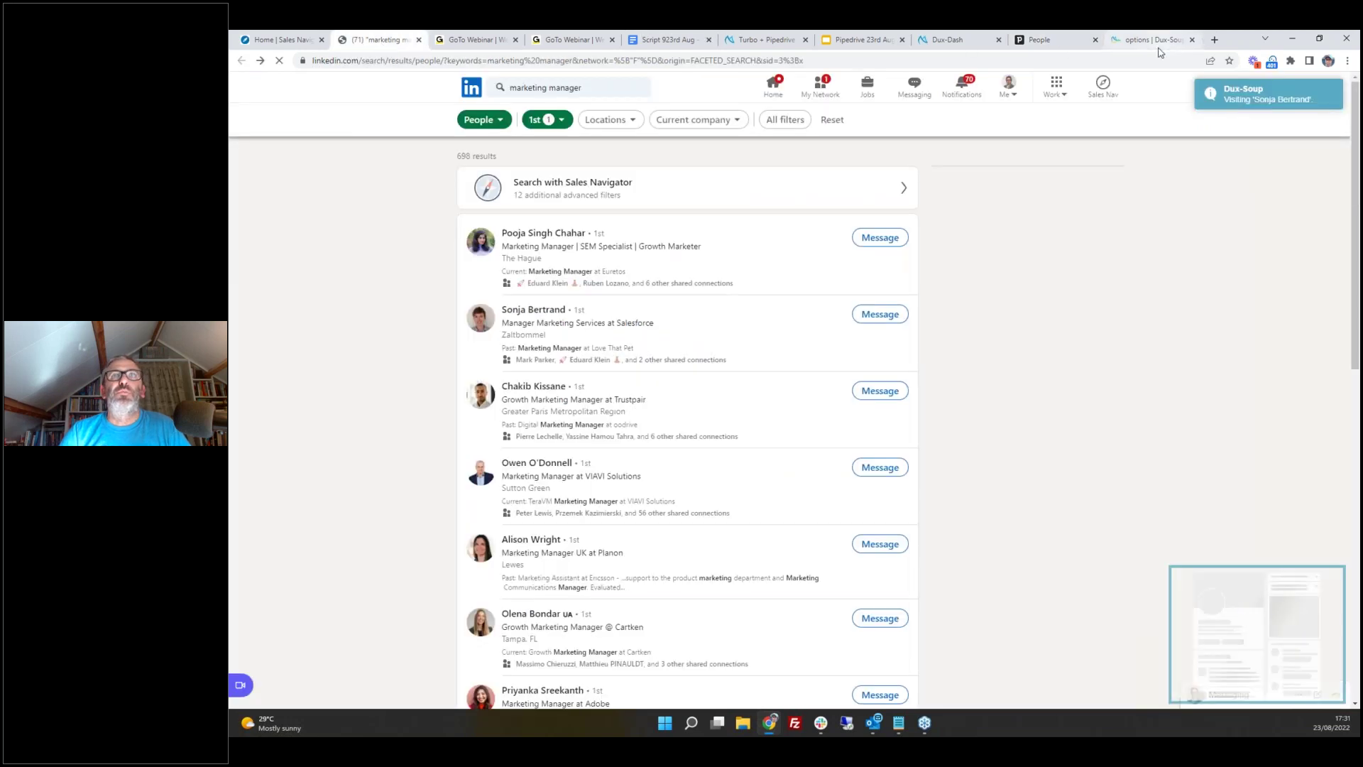
- Check the Pipedrive integration options in Dux-Dash, and recheck the LinkedIn visit progress and the Pipedrive People list
click(1042, 41)
click(968, 40)
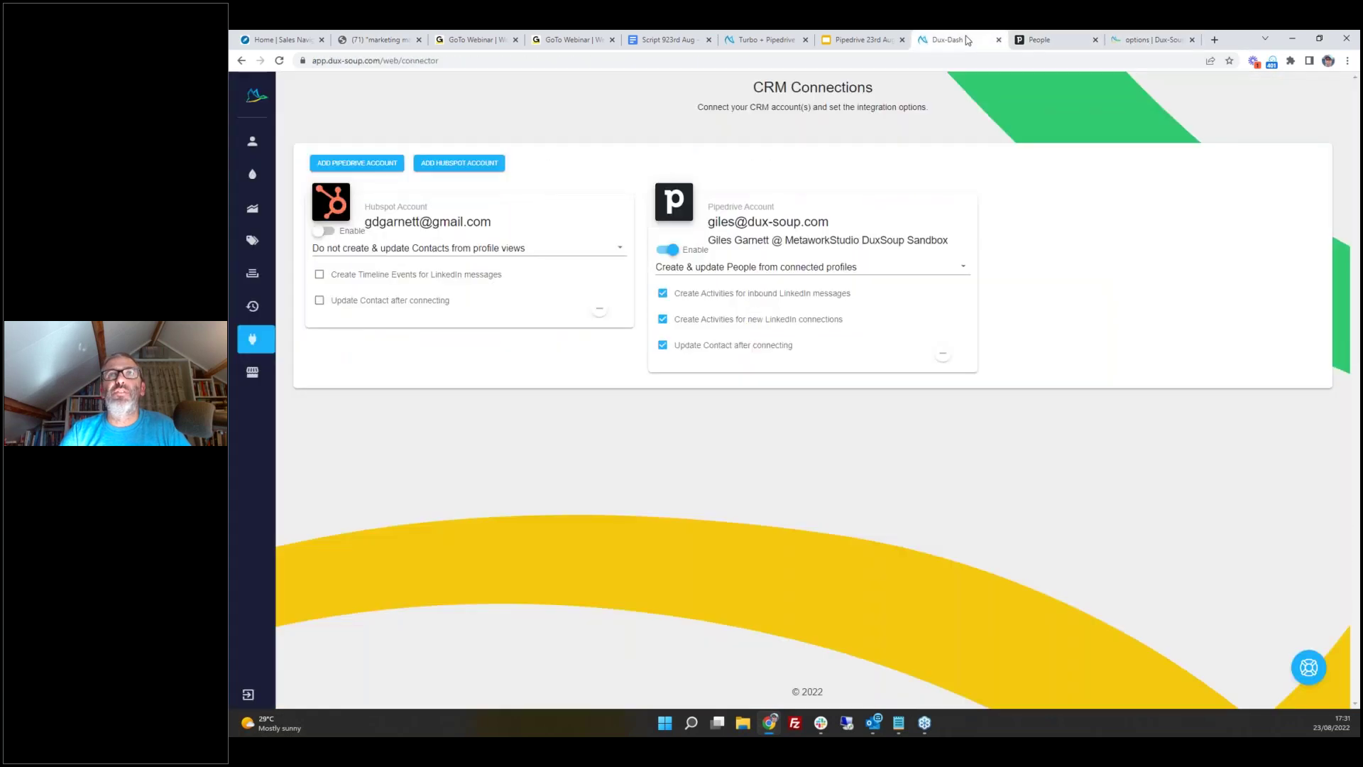
click(1058, 42)
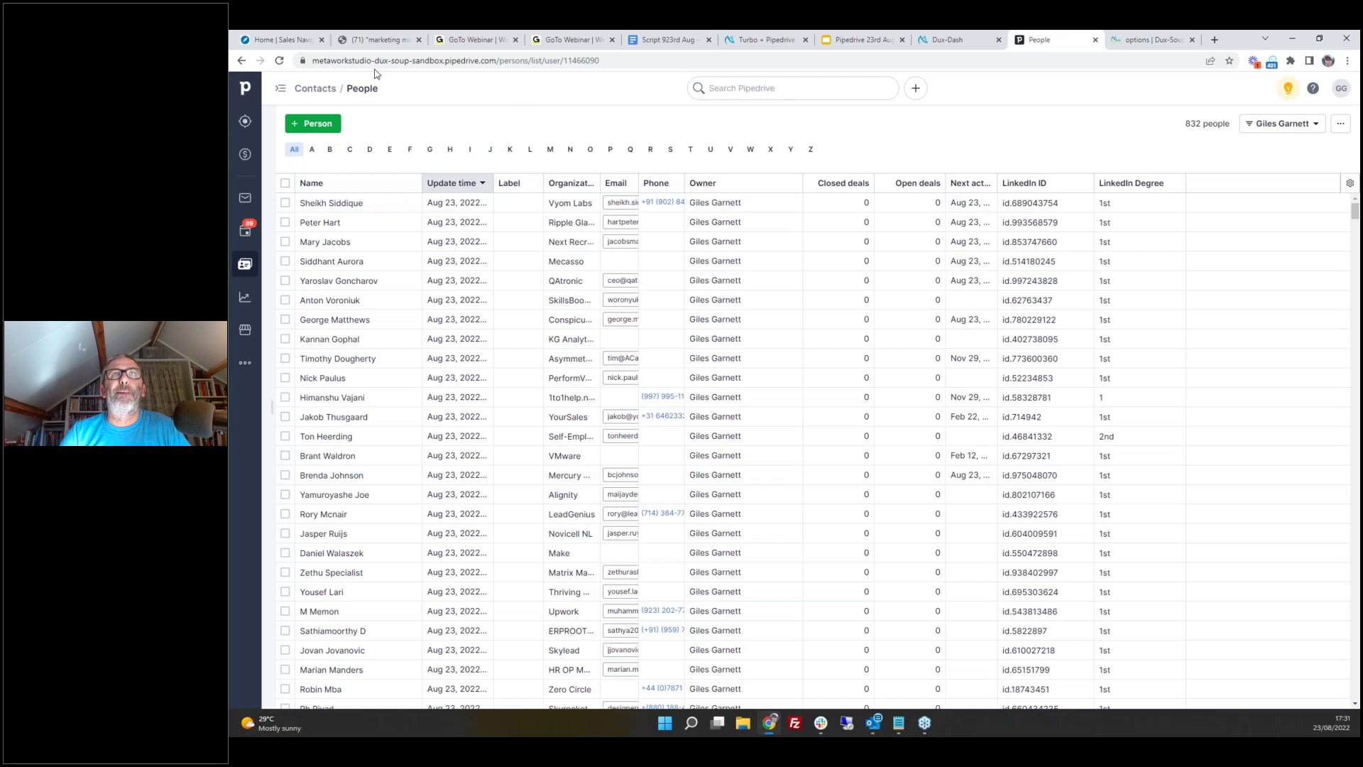
click(385, 40)
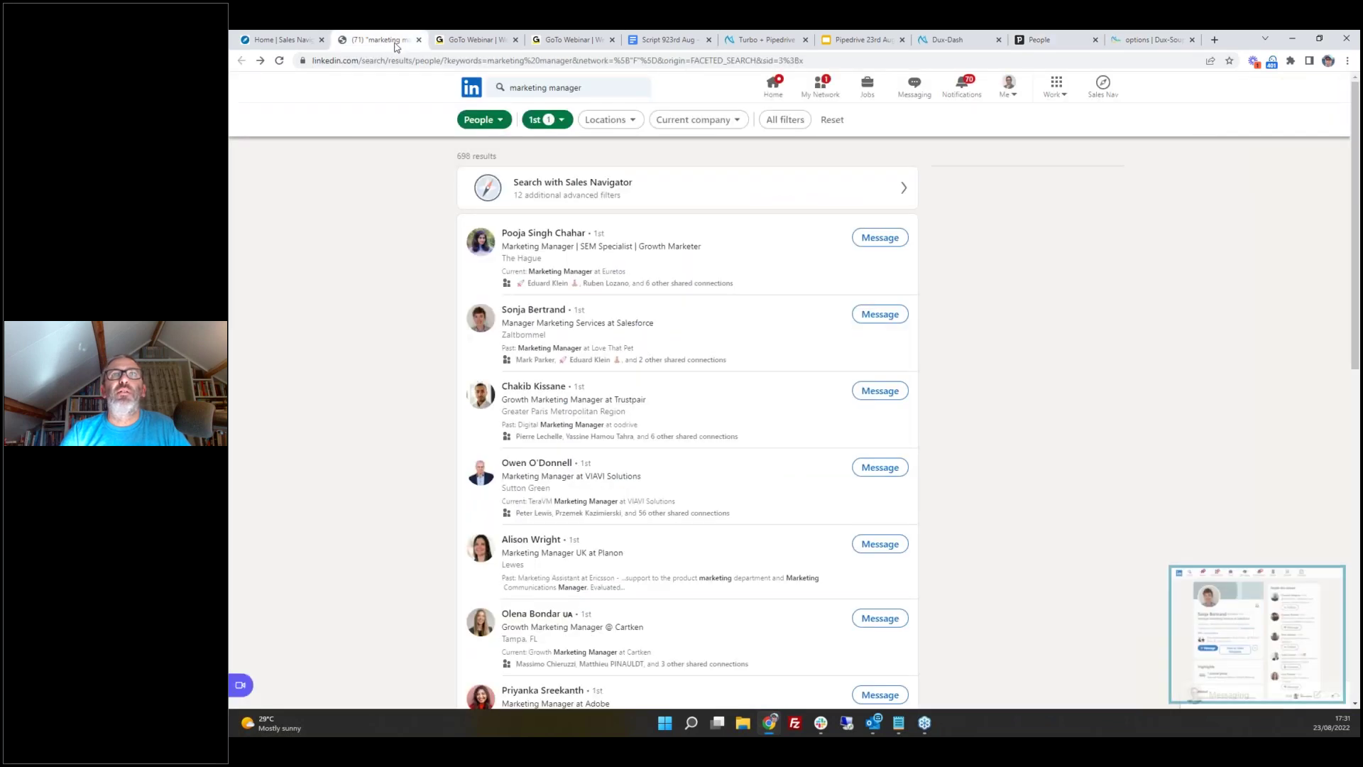
click(1058, 41)
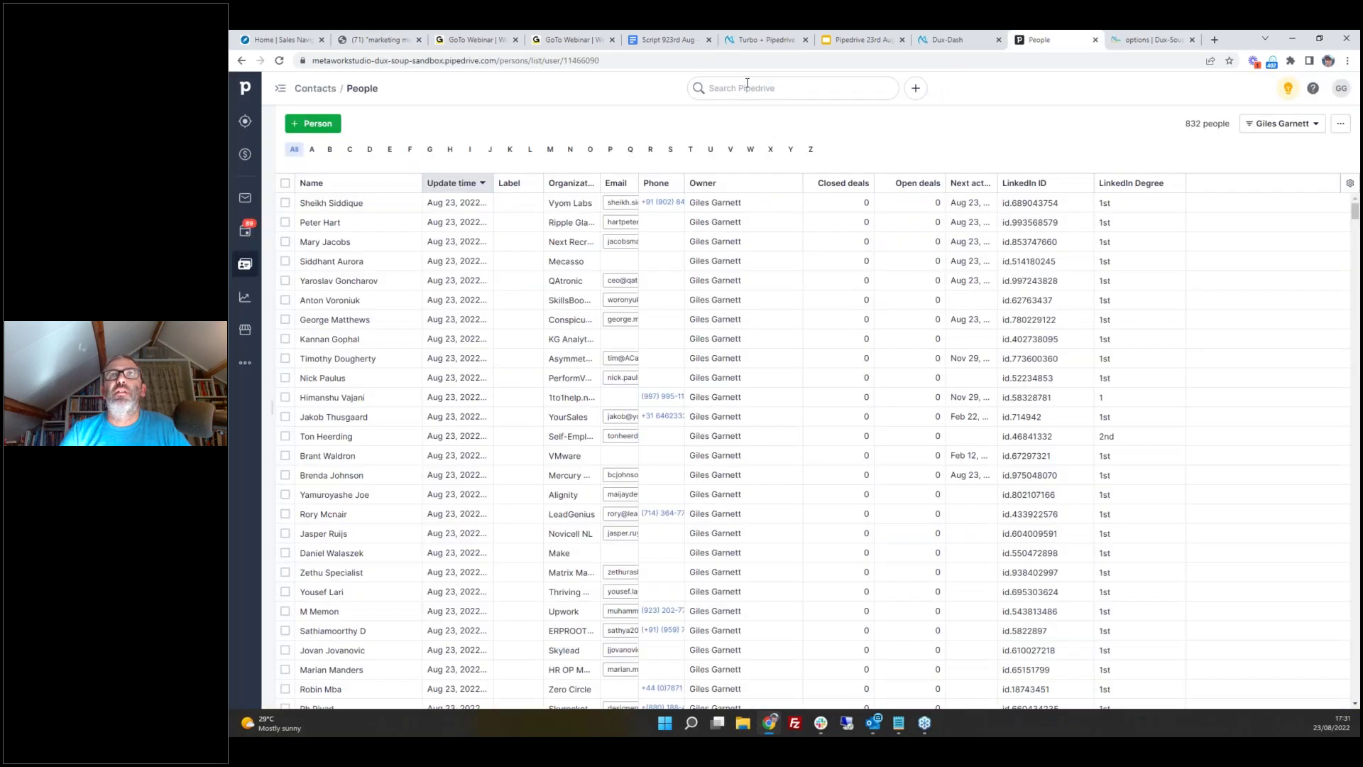
- Search Pipedrive for the first visited profile by first name and review the contact's LinkedIn fields, activity history and organization
click(747, 84)
text(pooja)
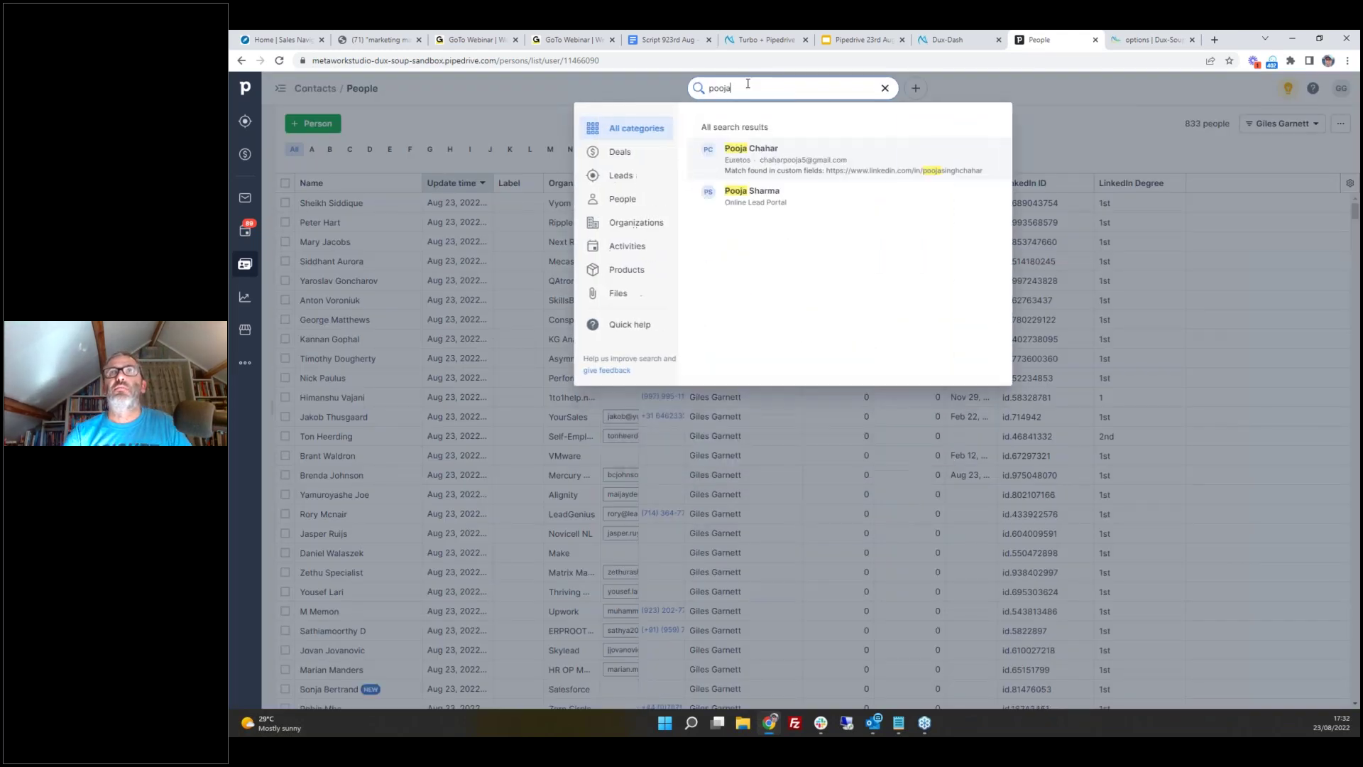
click(758, 154)
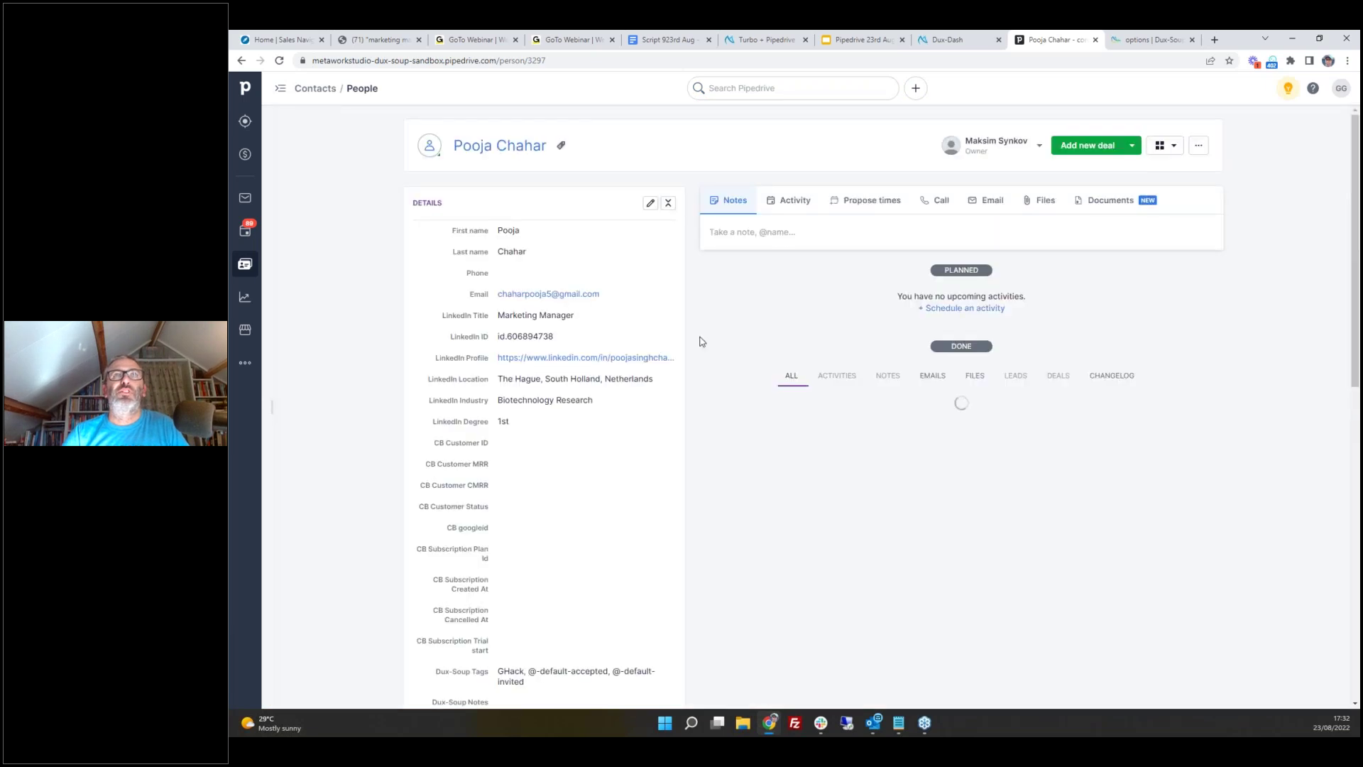
scroll(698, 346, down, 4)
scroll(695, 353, up, 2)
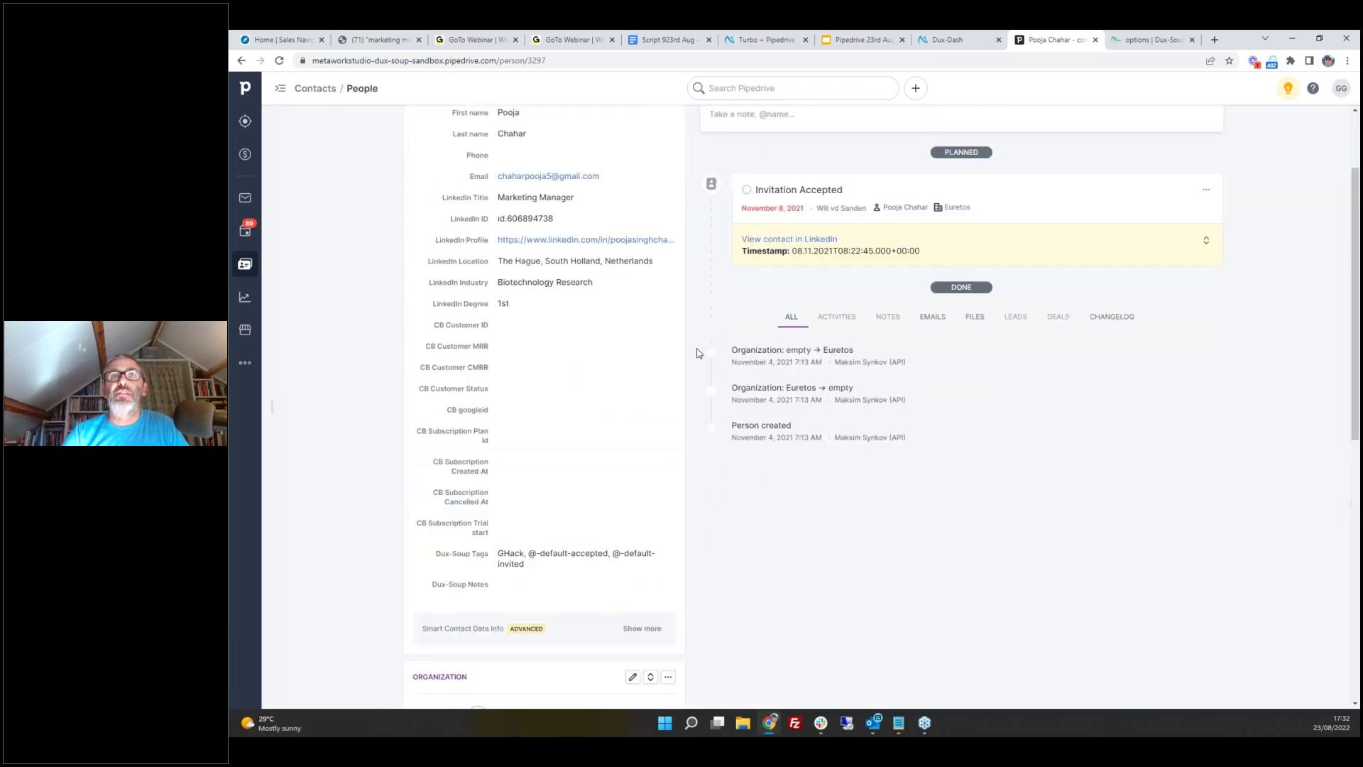
scroll(696, 354, down, 3)
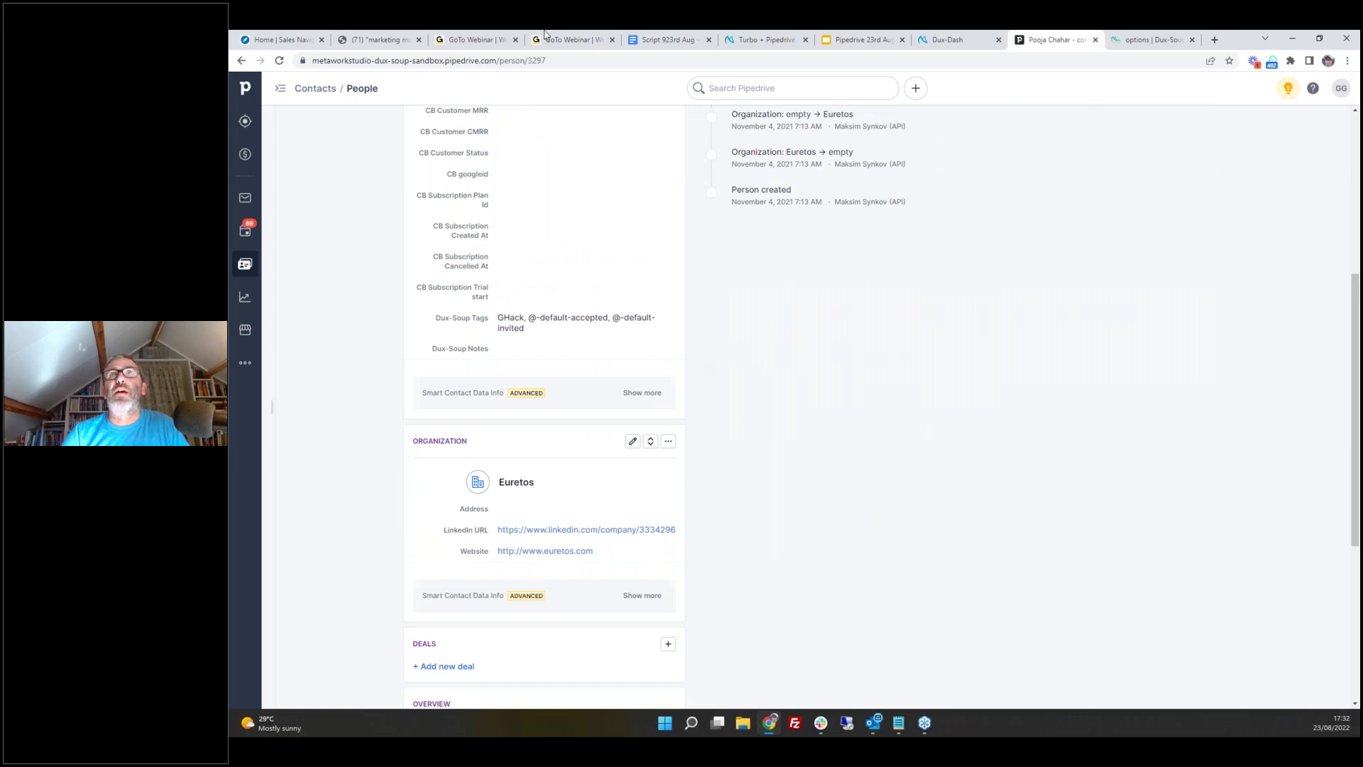
click(383, 40)
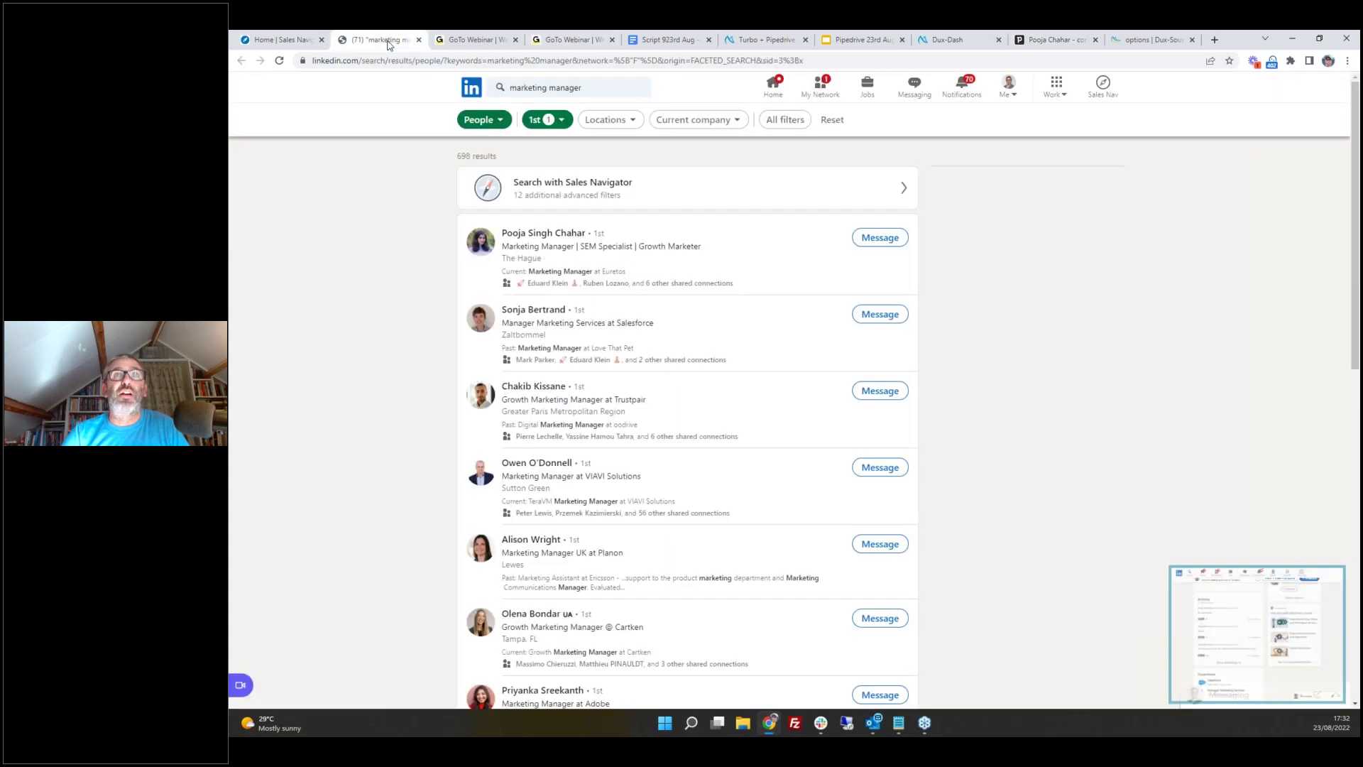
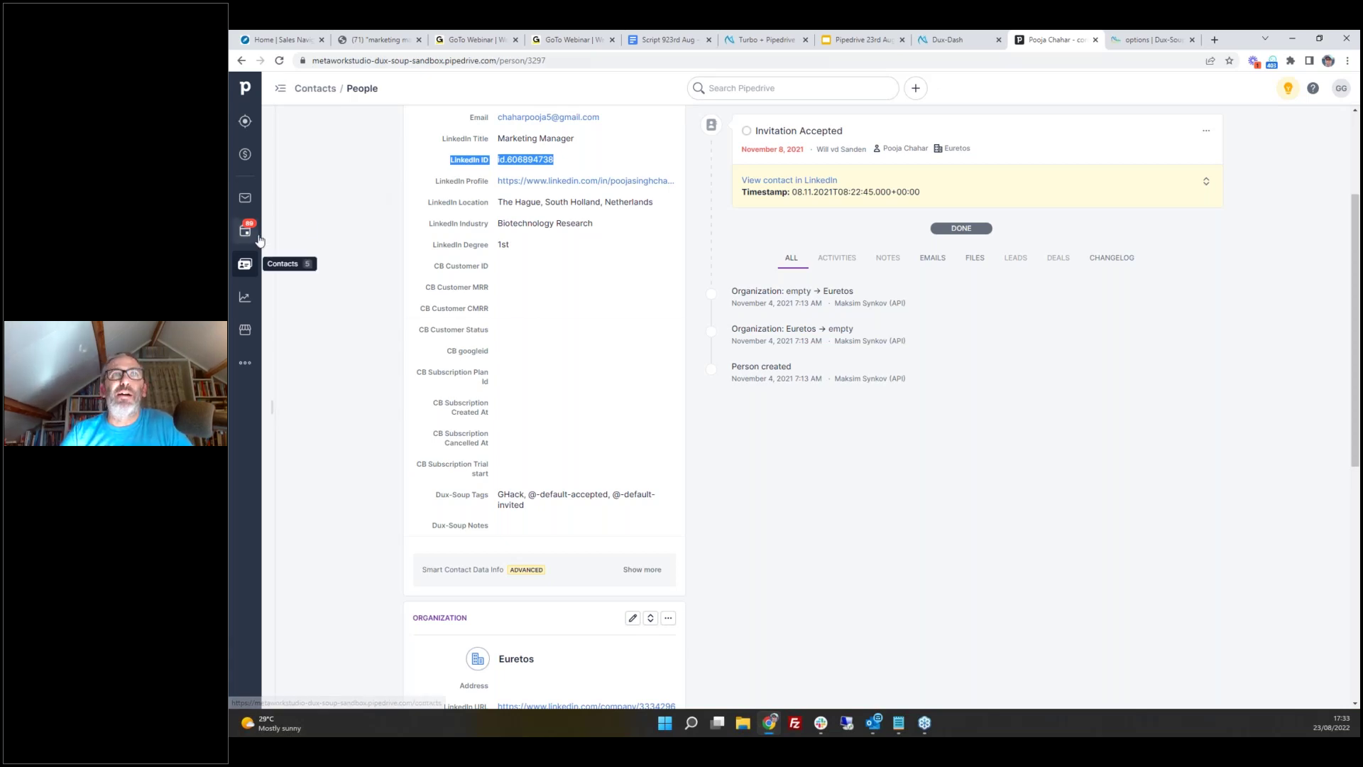
- Reload the Pipedrive People list to look for newly added profiles, and check the visit progress on LinkedIn
click(246, 266)
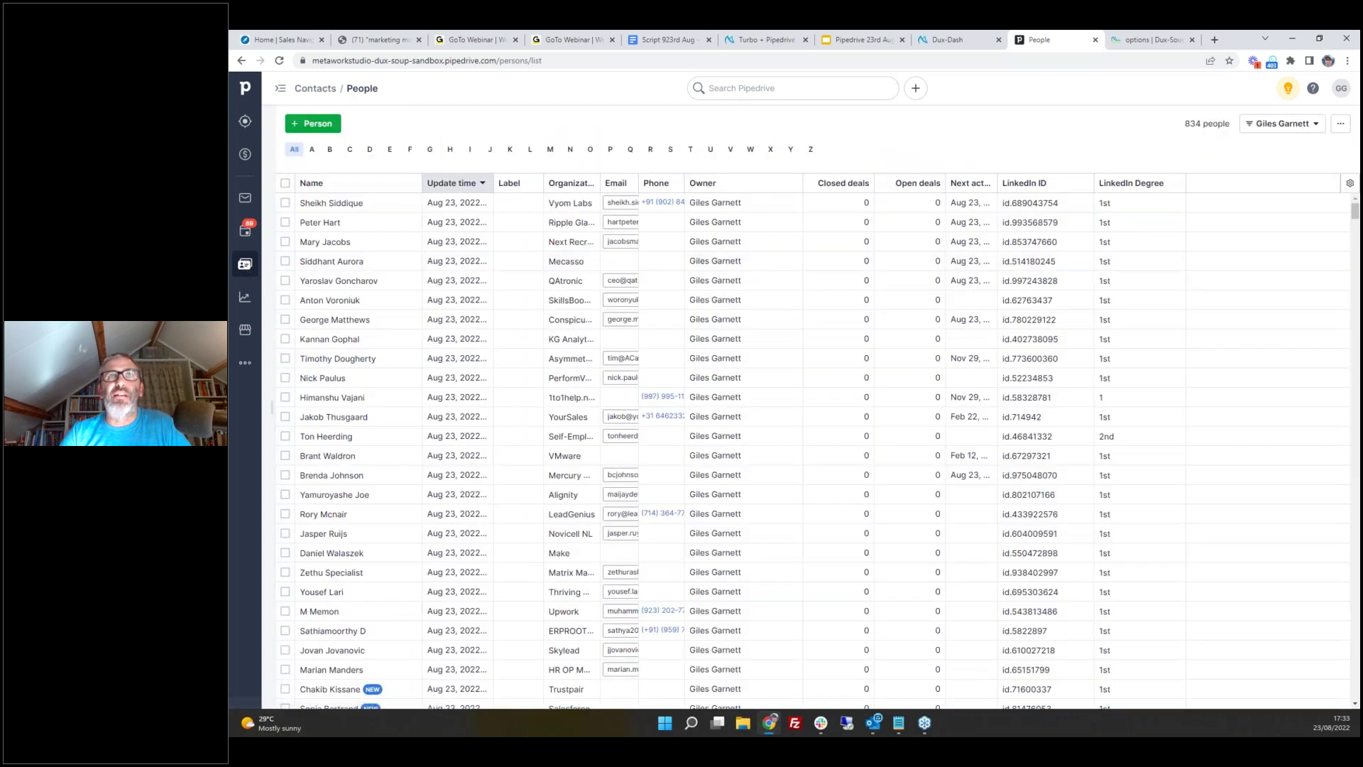
click(280, 61)
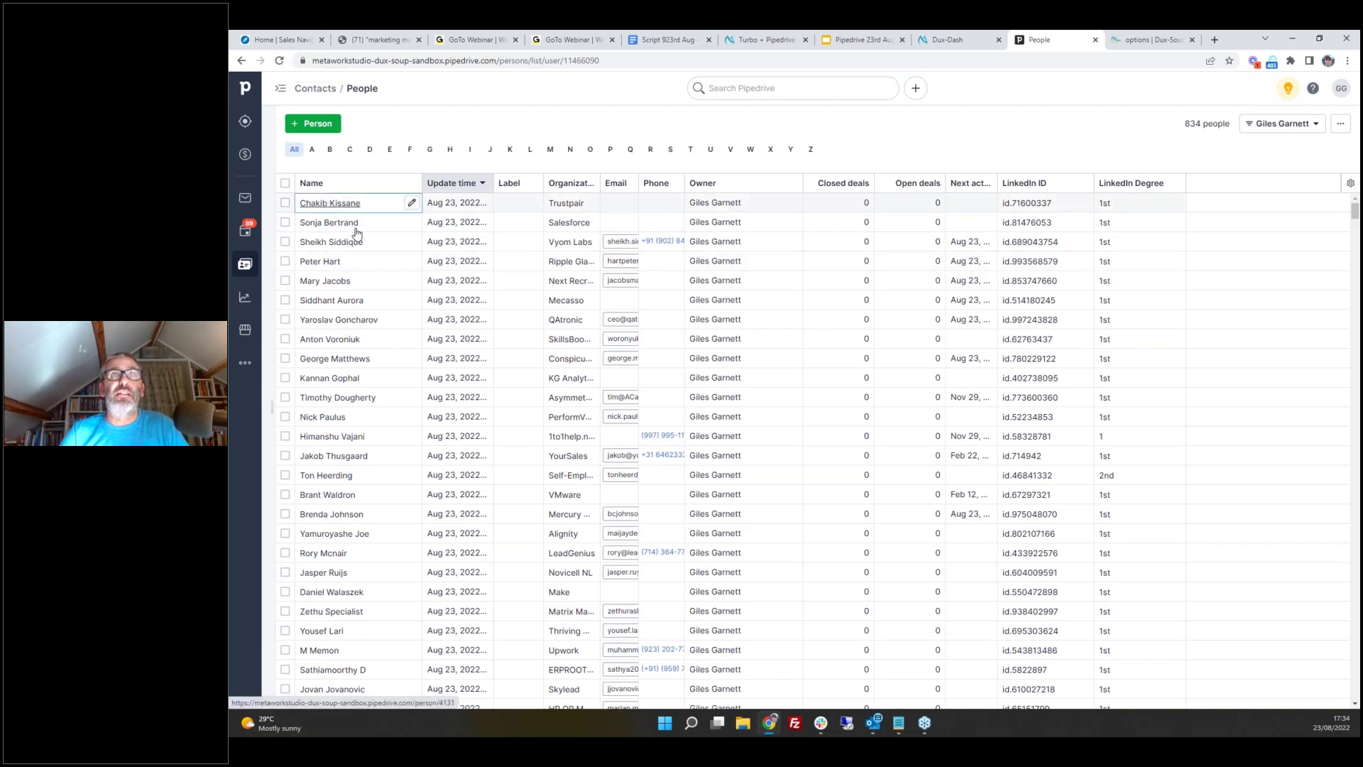
click(391, 41)
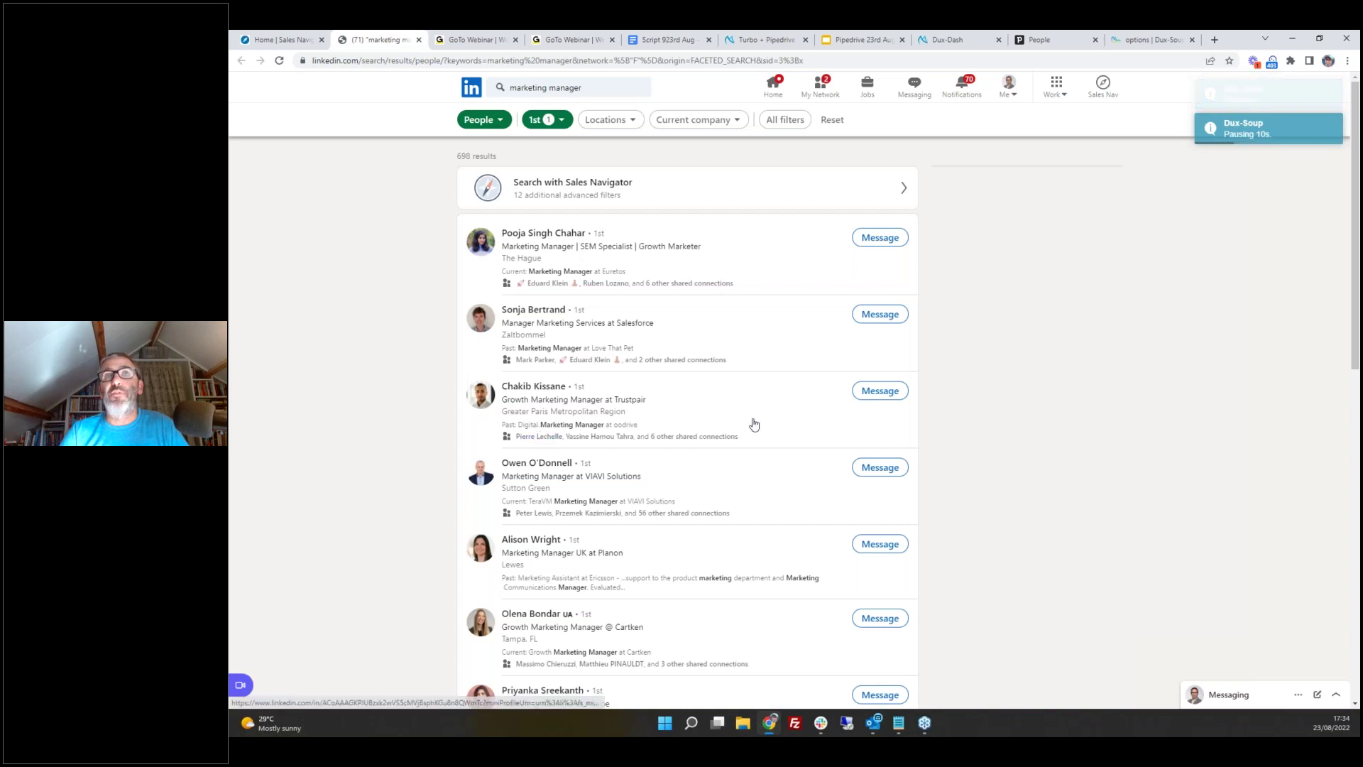
- Switch to the Pipedrive 23rd August presentation, show the Questions slide full screen, and leave the slideshow
click(856, 40)
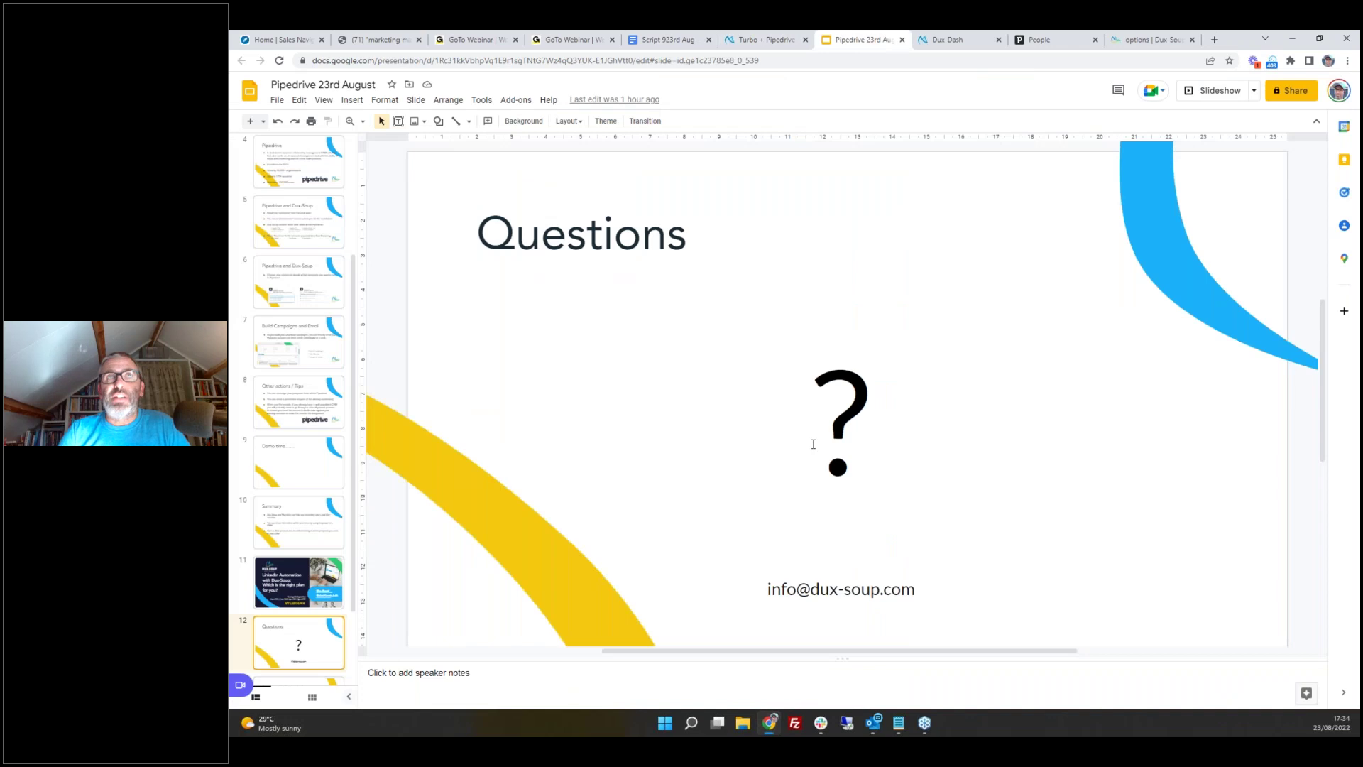
click(1216, 90)
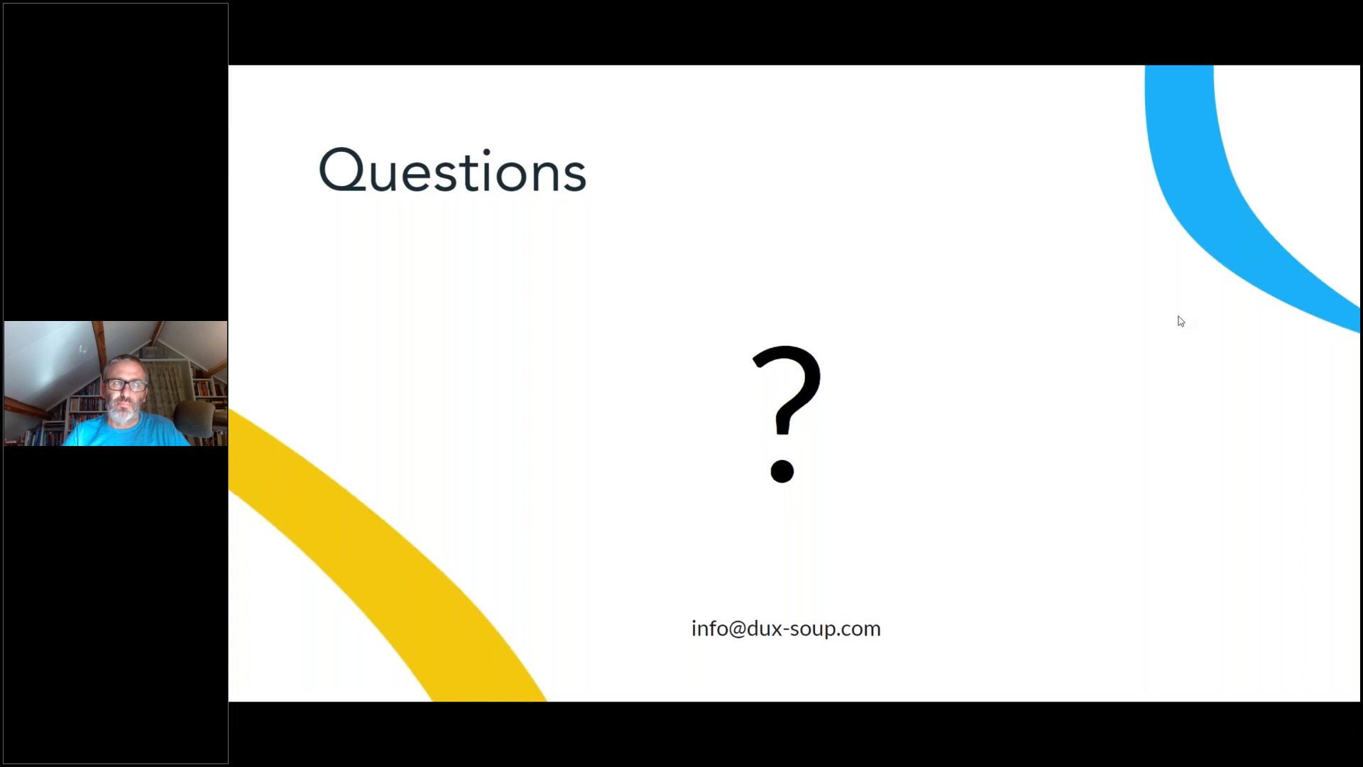
key(Escape)
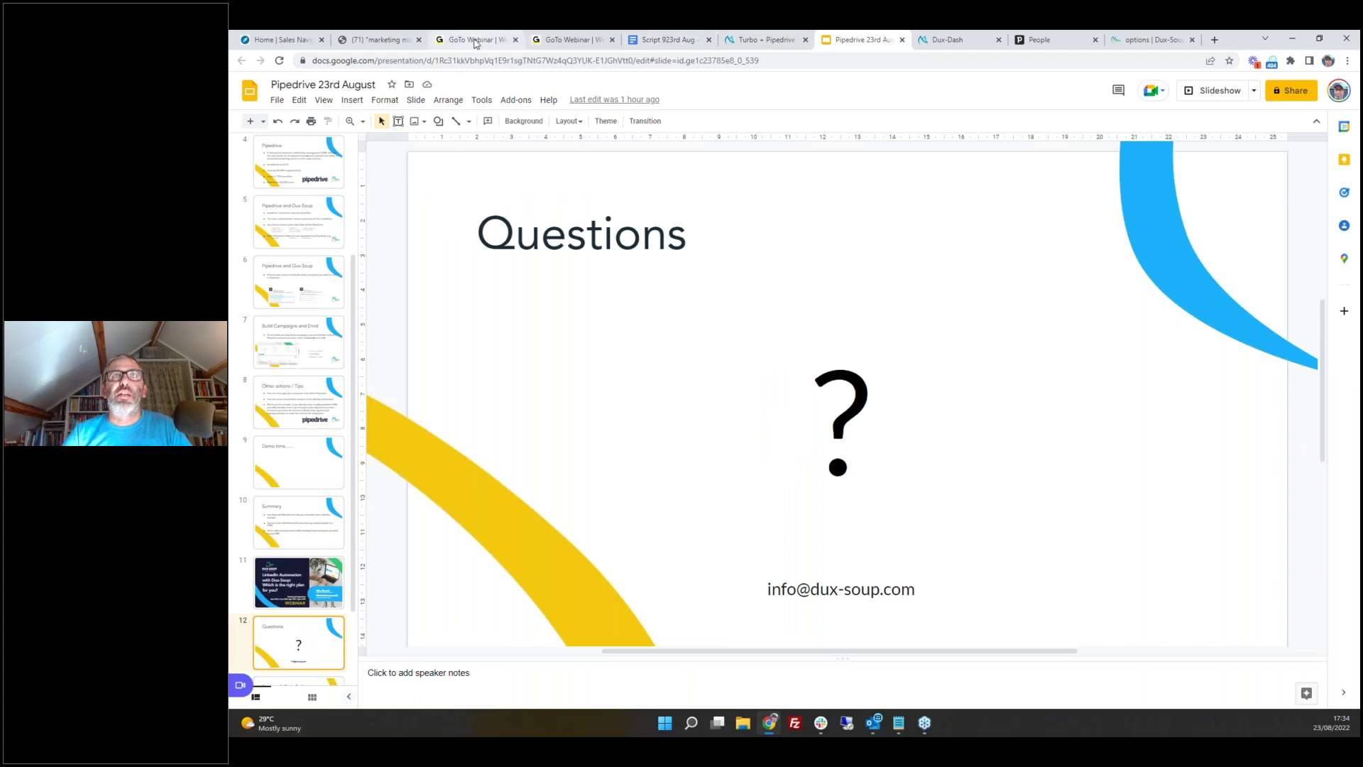
- Return to Pipedrive and reopen the People list to check for newly synced contacts
click(1058, 41)
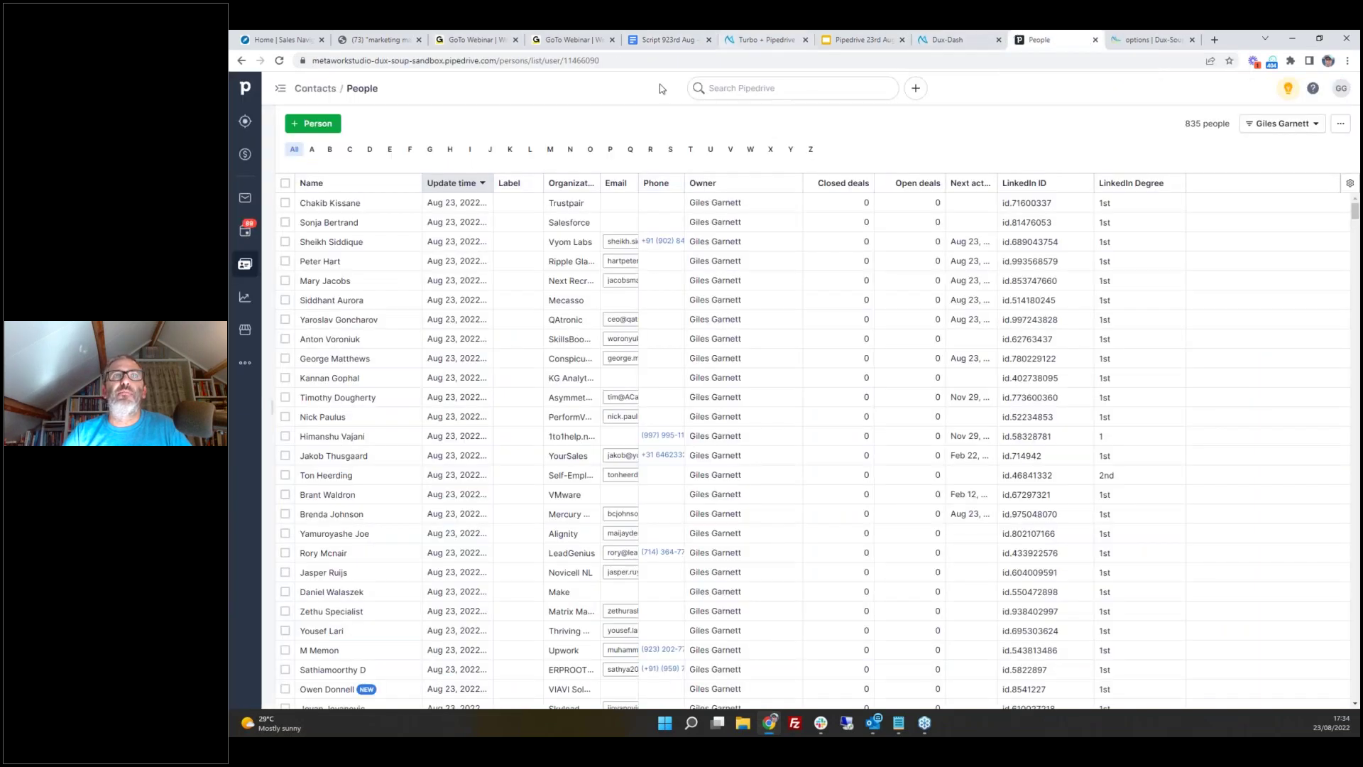
click(250, 267)
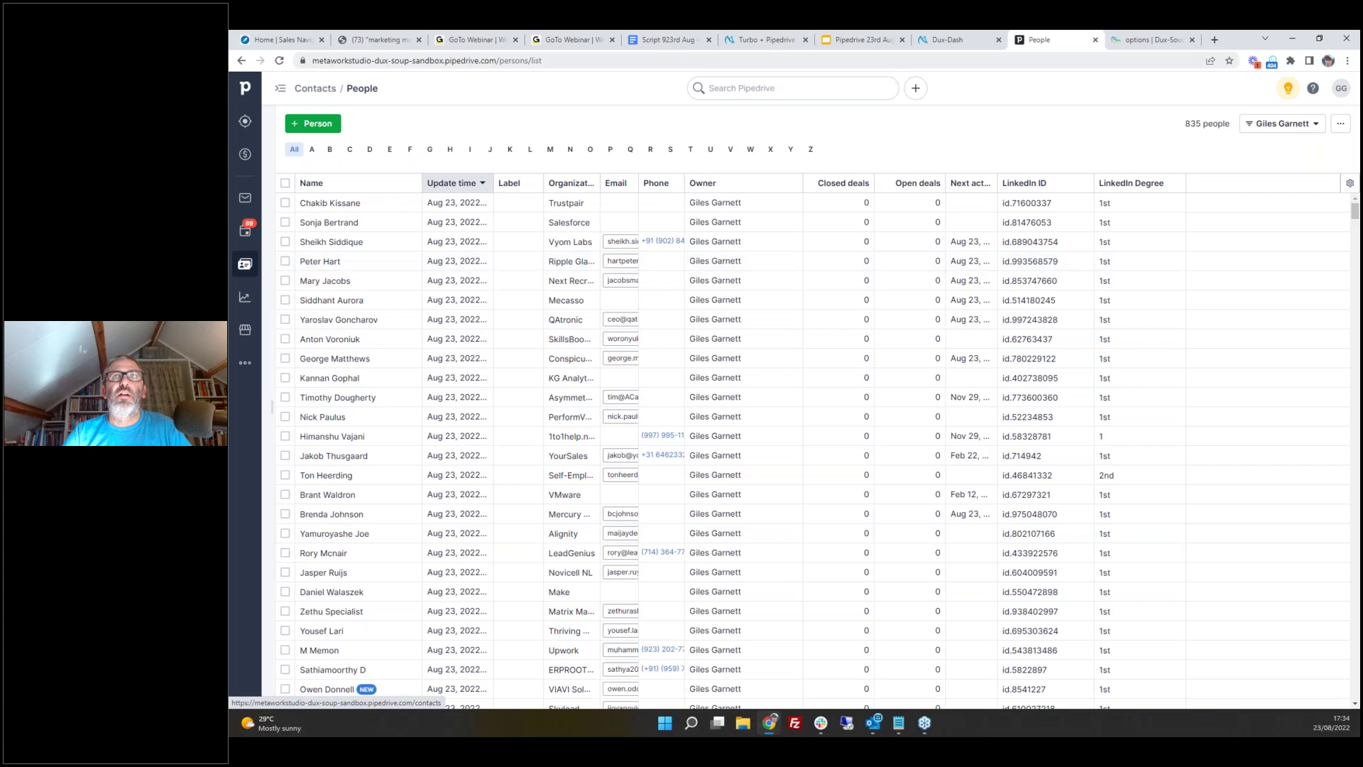
- Search Pipedrive for the Dux-Soup Head Of Customer Support by first name and open that contact's record
click(769, 86)
text(gin)
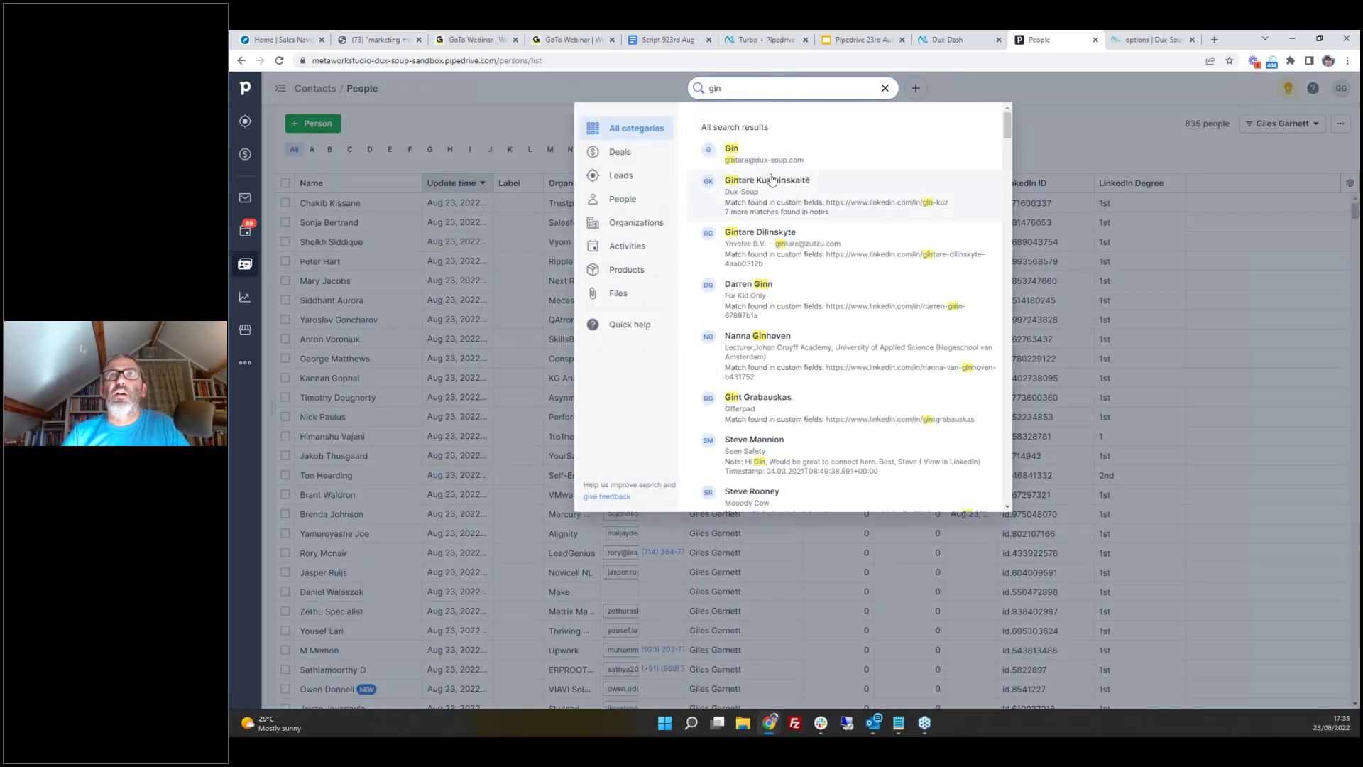
click(776, 186)
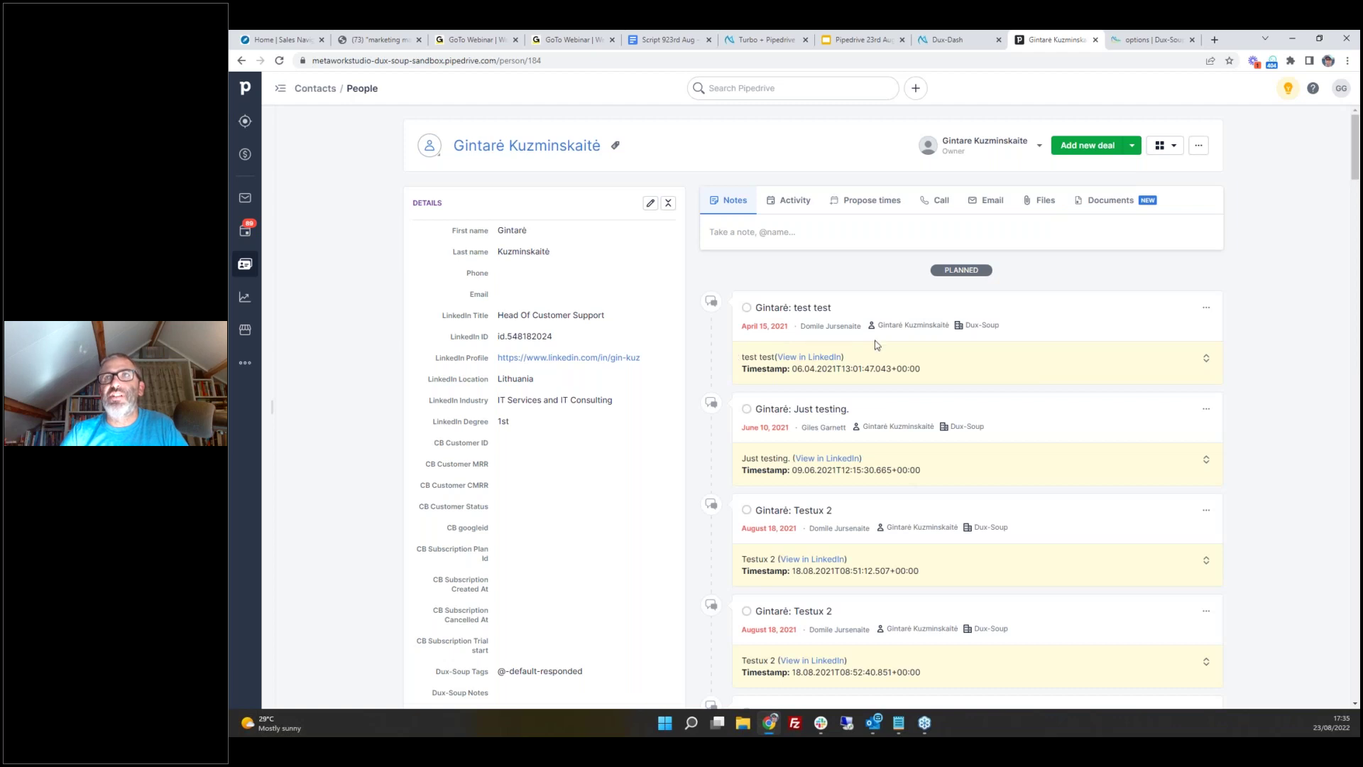
- Compose a LinkedIn direct message to this contact reading "Hi _FN_ testing the other way to see if this works"
click(1198, 144)
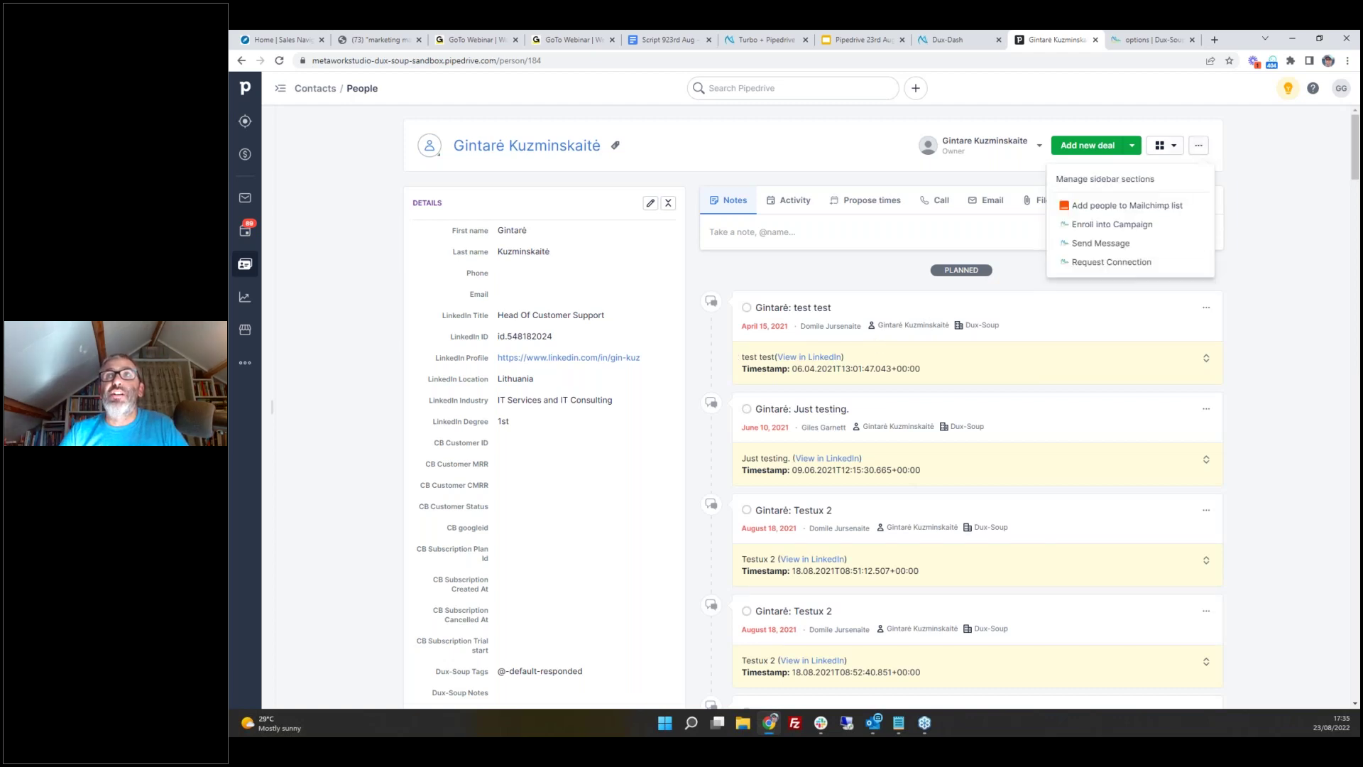
click(1090, 244)
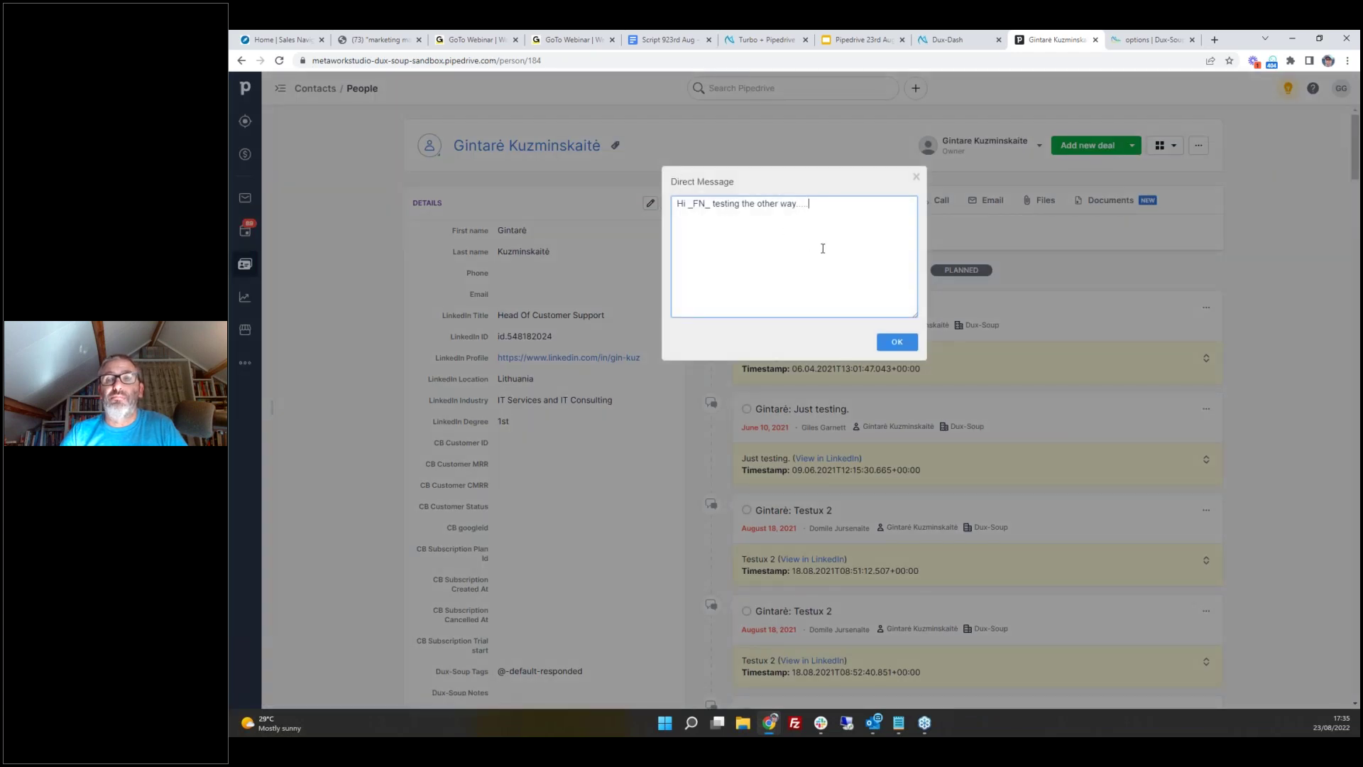
text(see if this works)
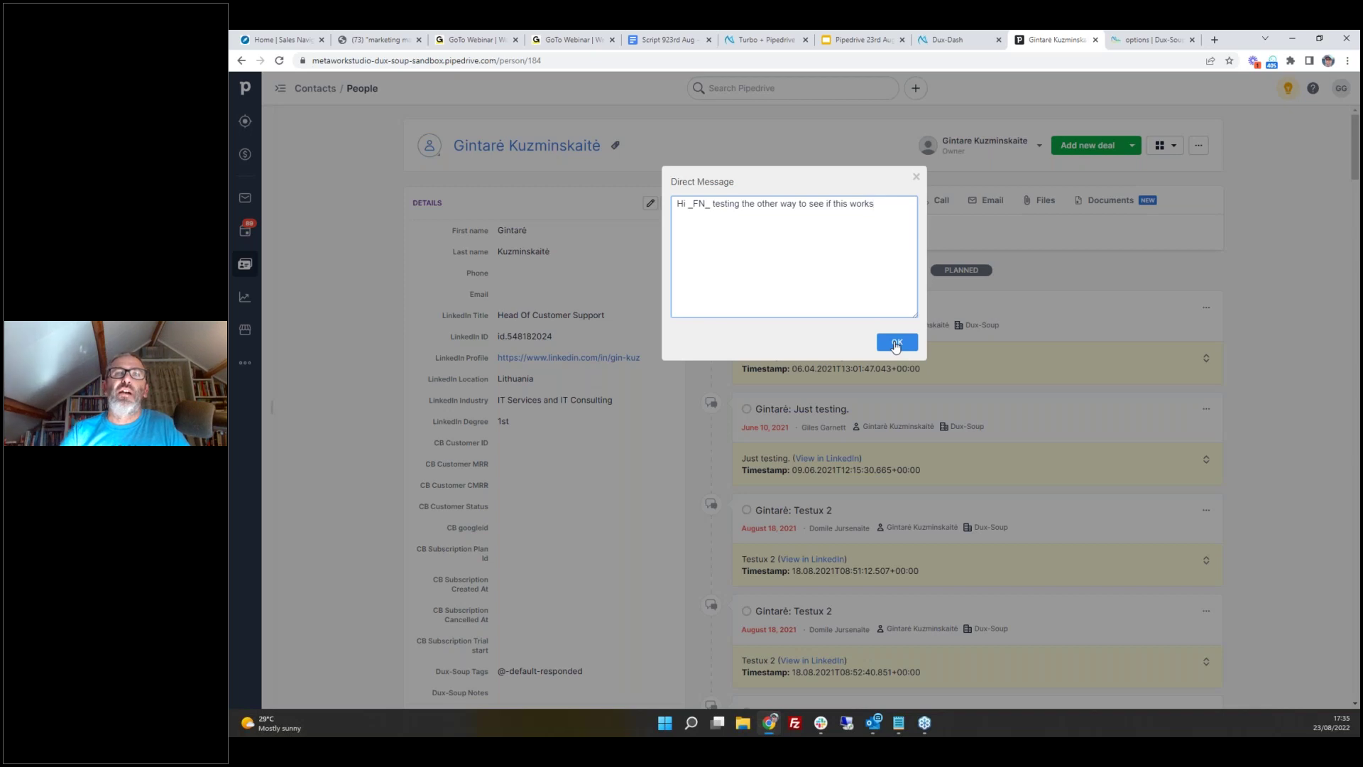
- Turn off the exclusion of blacklisted profiles in the Dux-Soup options, and queue the composed direct message from Pipedrive
click(1146, 40)
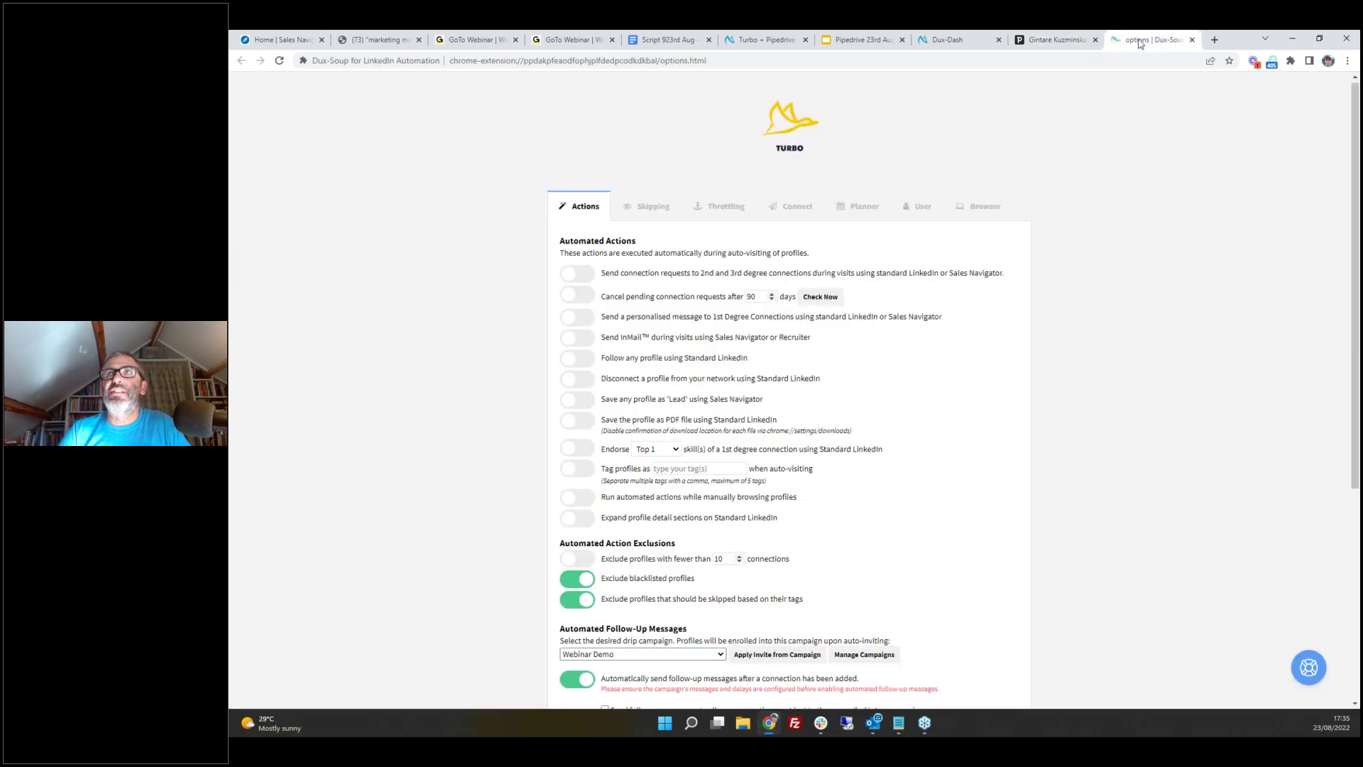
click(587, 582)
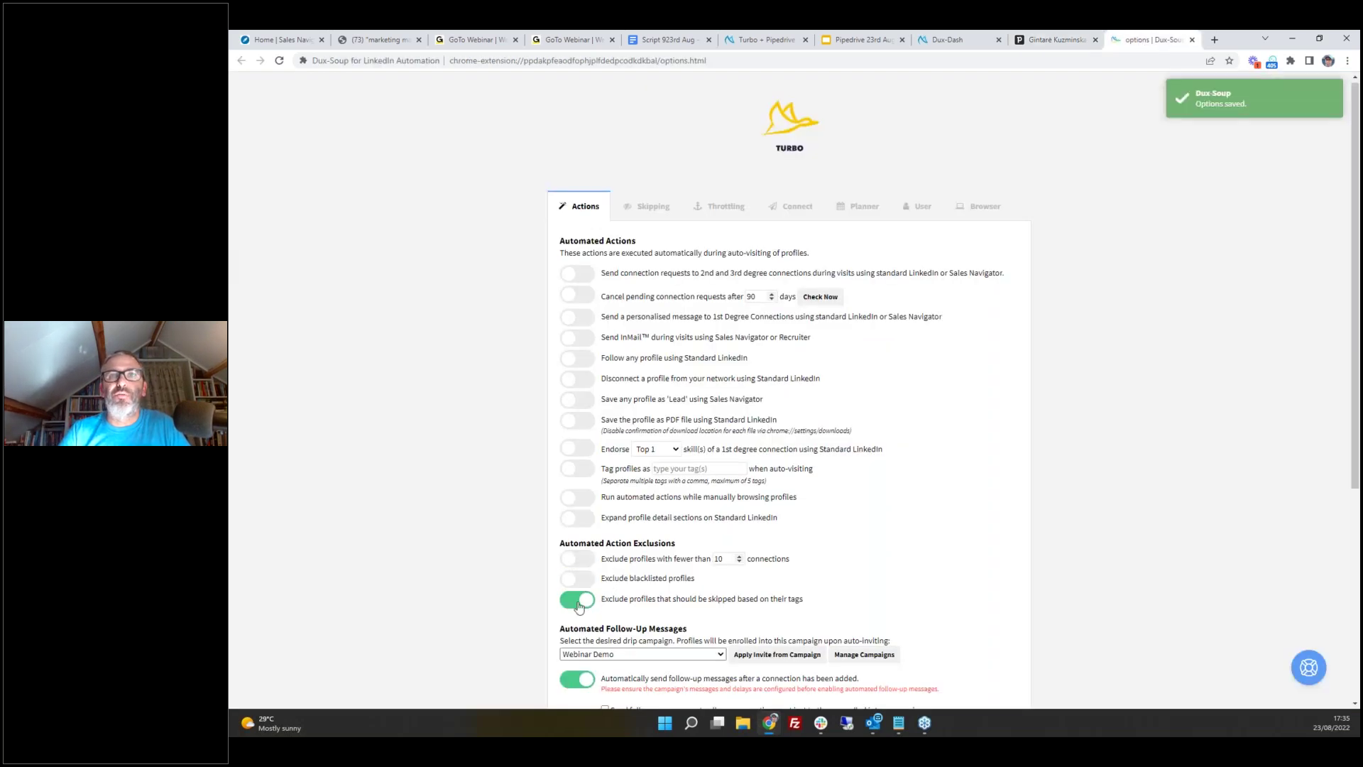
click(1055, 39)
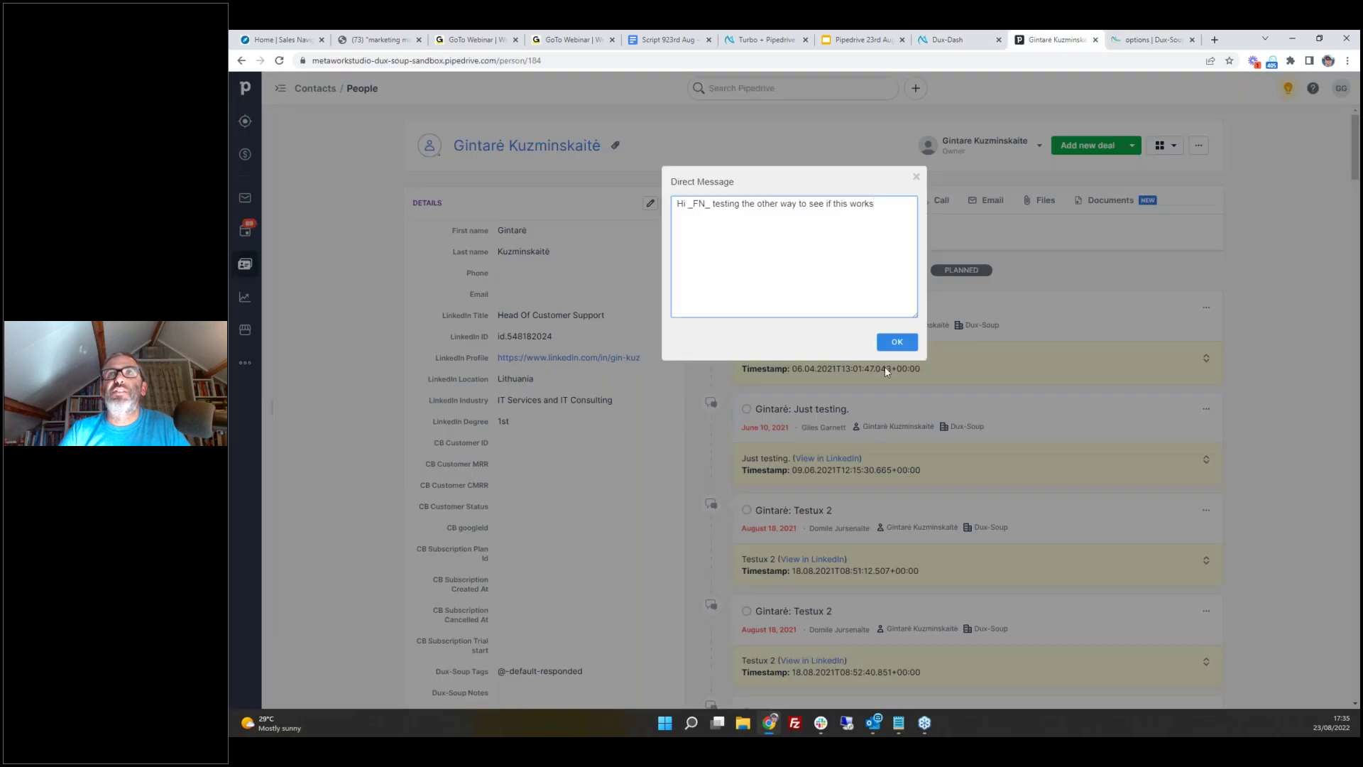
click(897, 341)
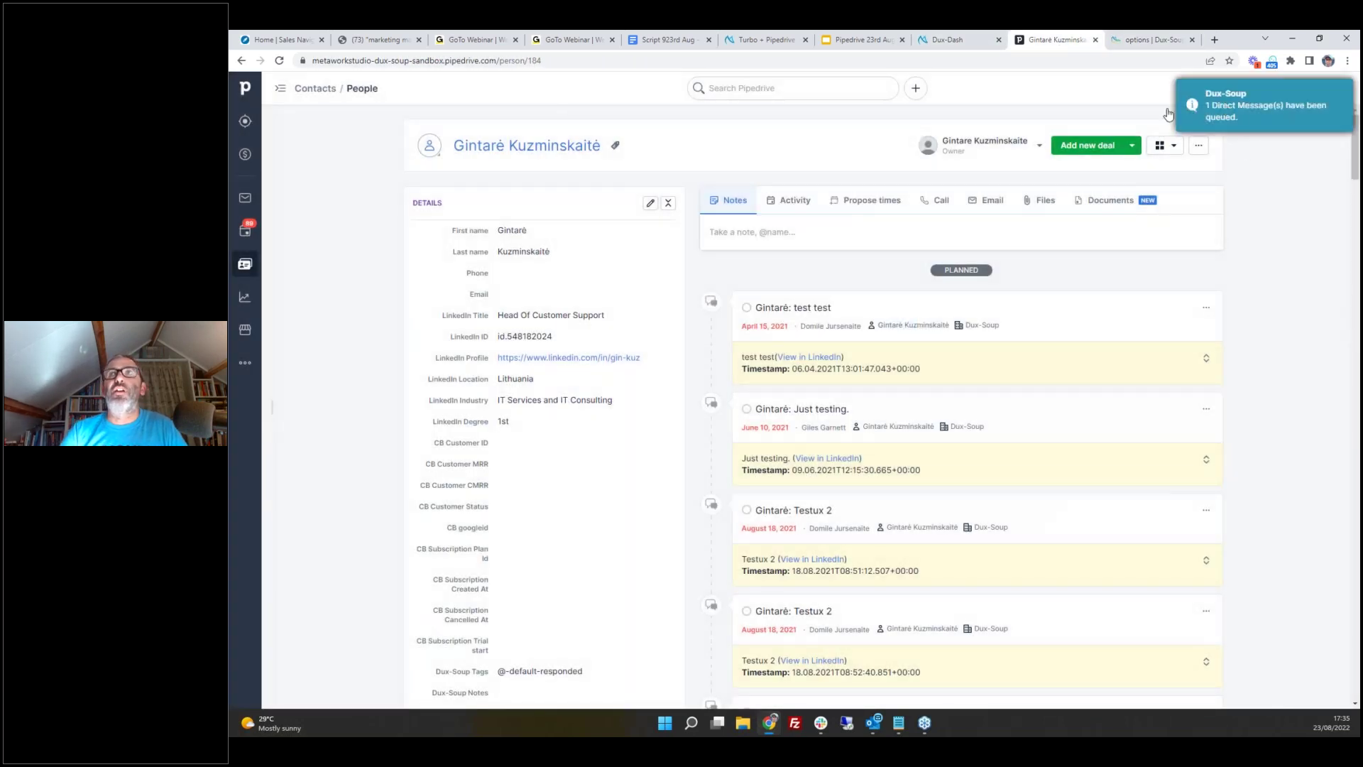
- Check the Queued Activity list in Dux-Dash for the new follow-up in the default campaign and expand it to read its message
click(947, 40)
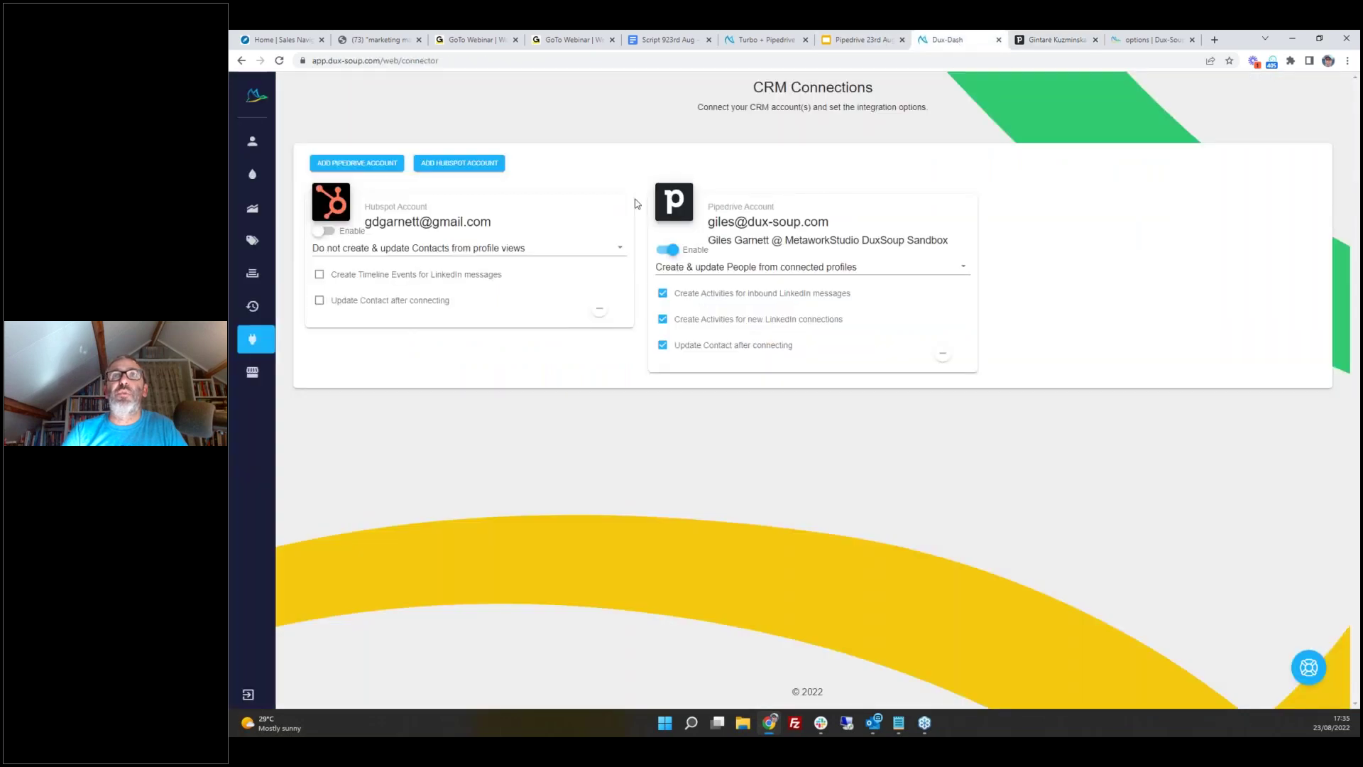
mouse_move(244, 288)
click(298, 273)
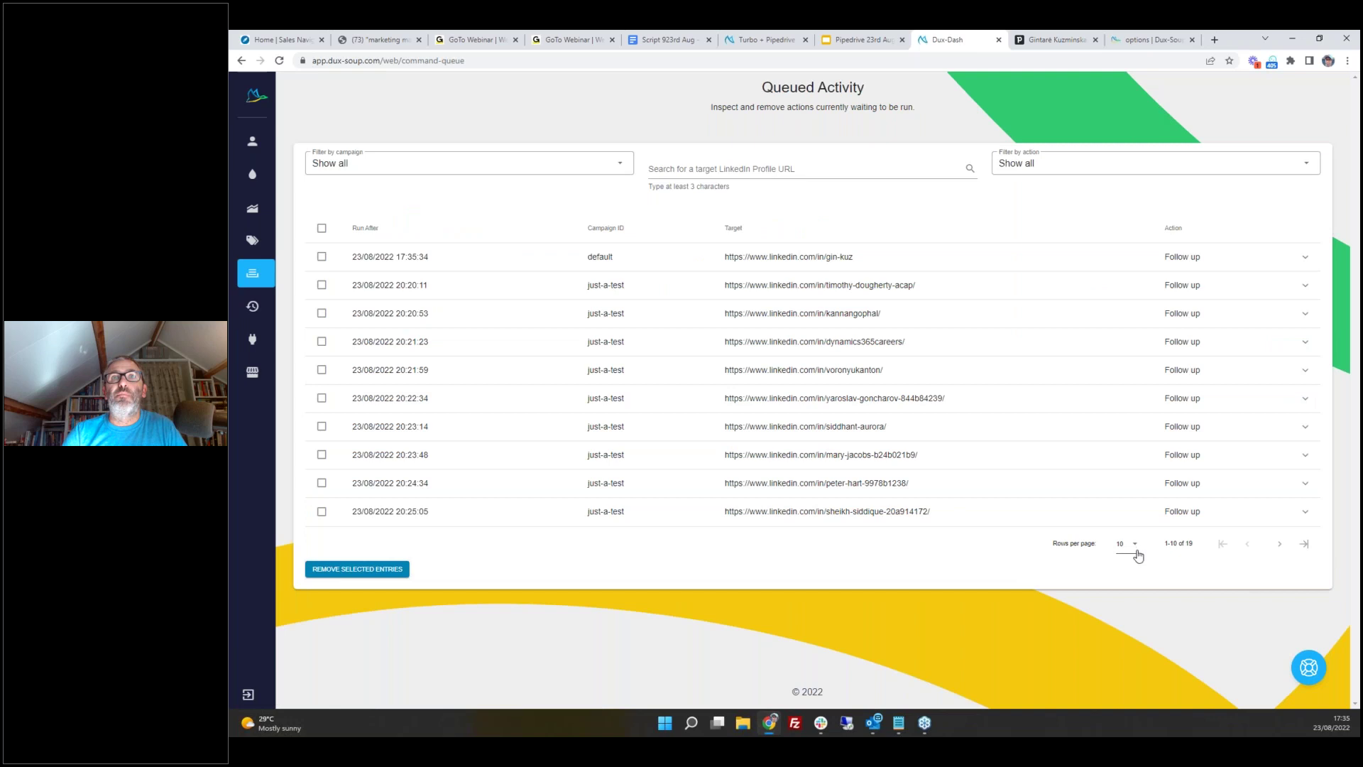
click(1304, 544)
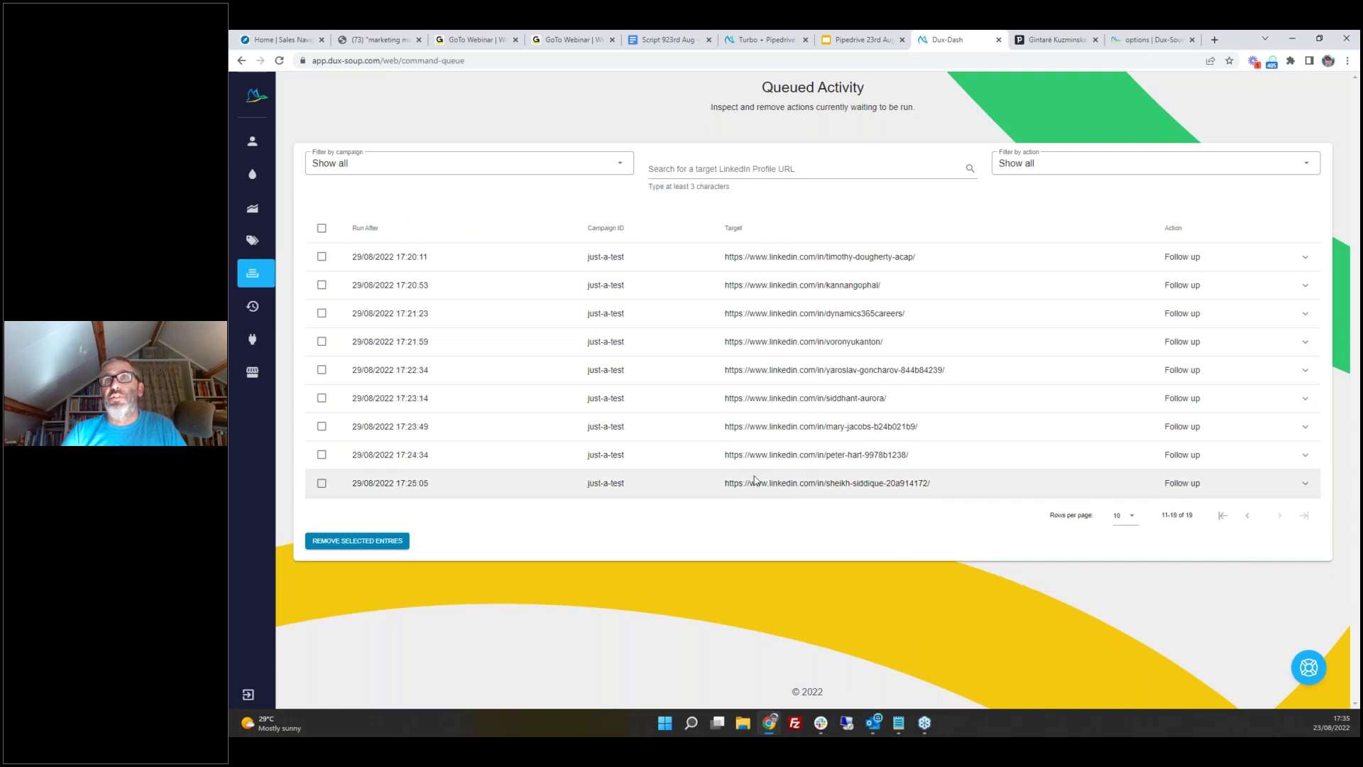
click(1222, 515)
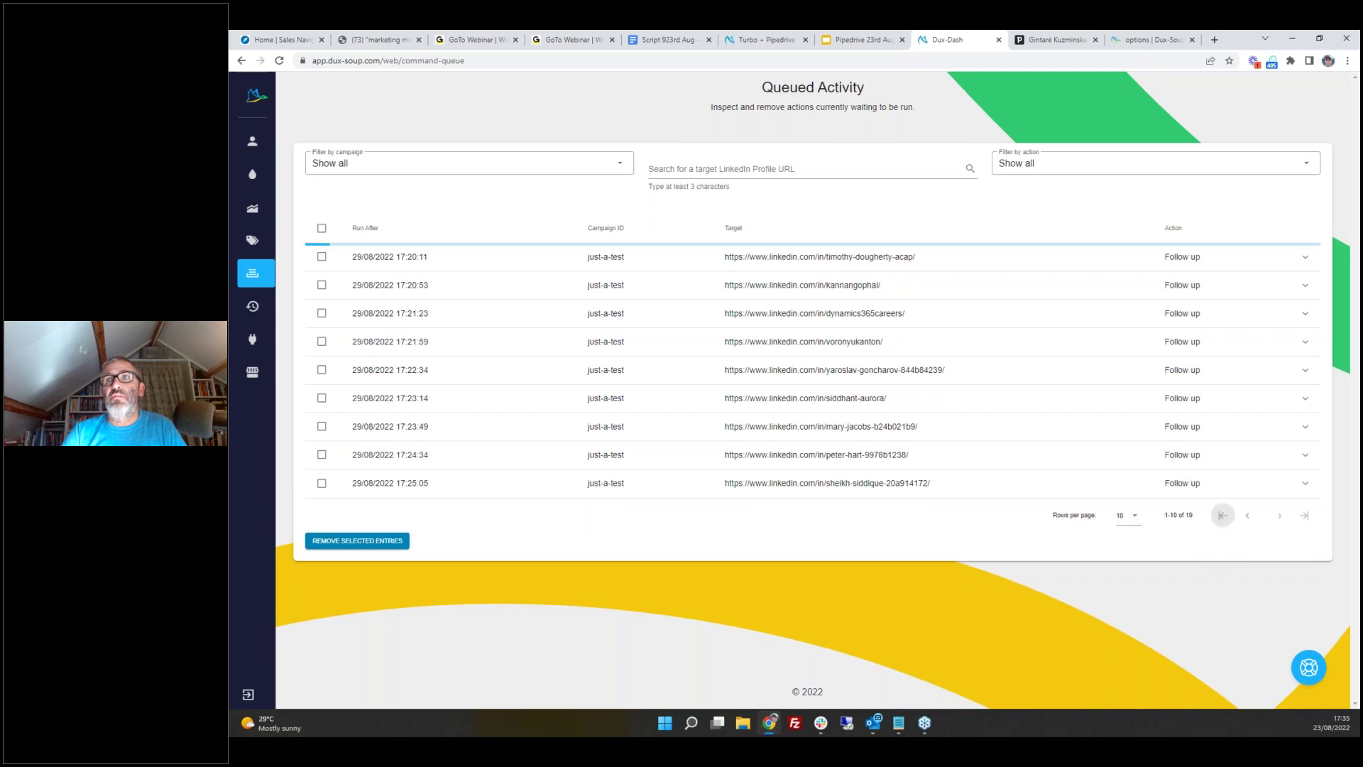
click(279, 60)
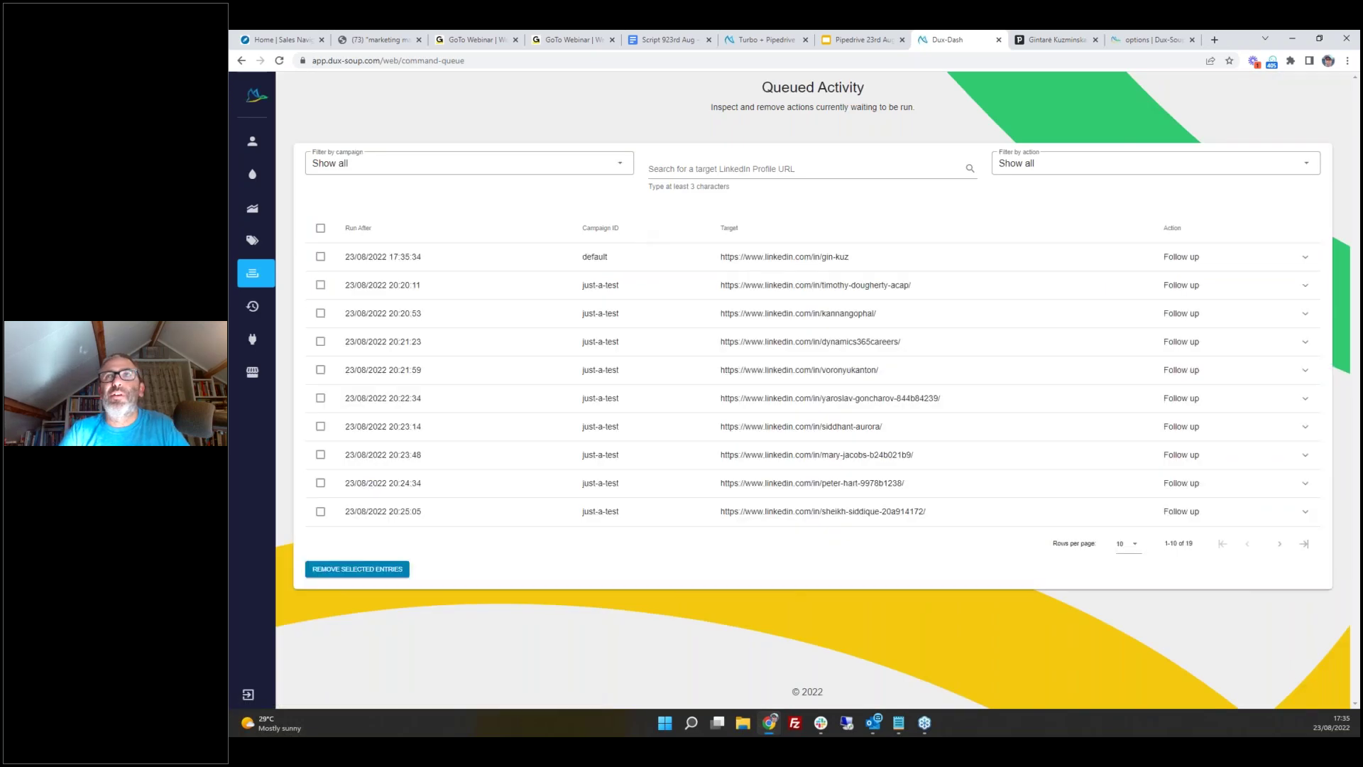
click(1306, 258)
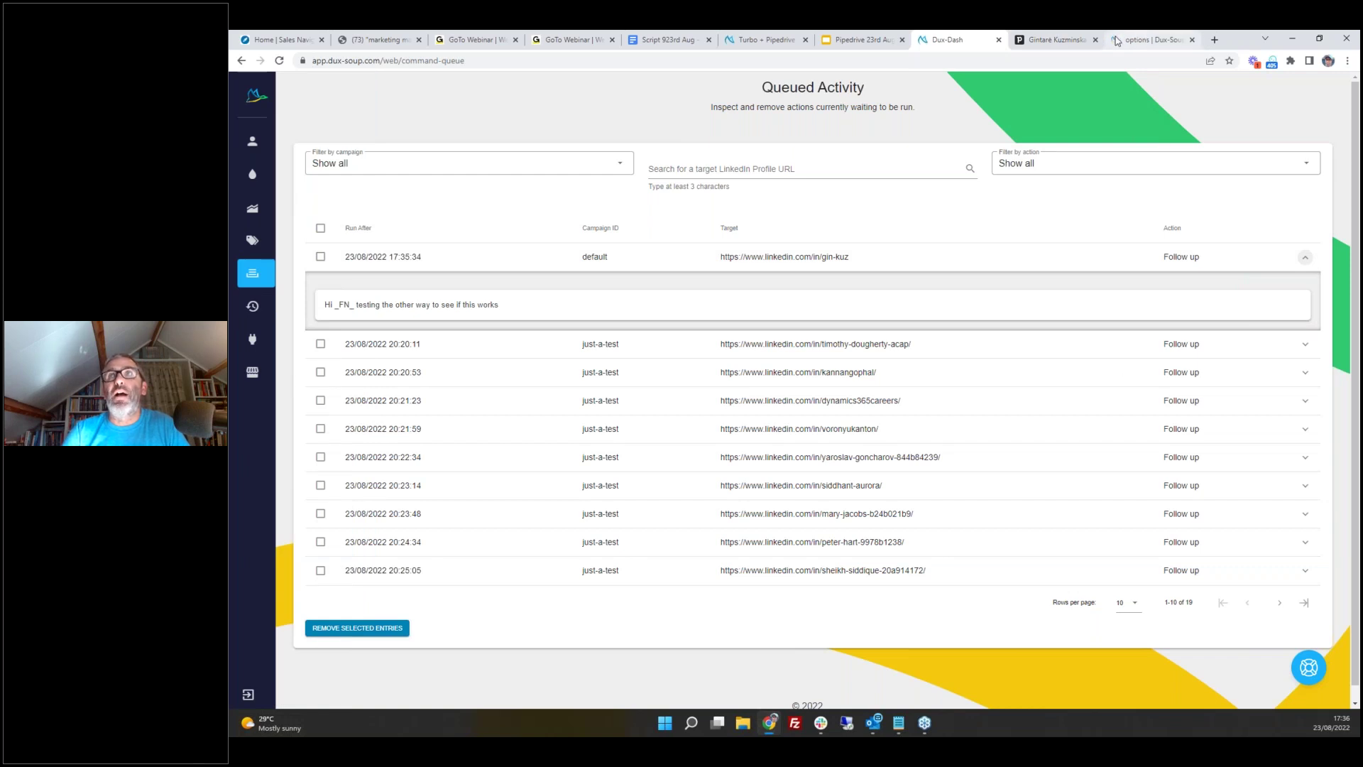
- Review the "Got it Thanks!" message activity and its linked contact in Pipedrive's activities, and return to the People list
click(1057, 40)
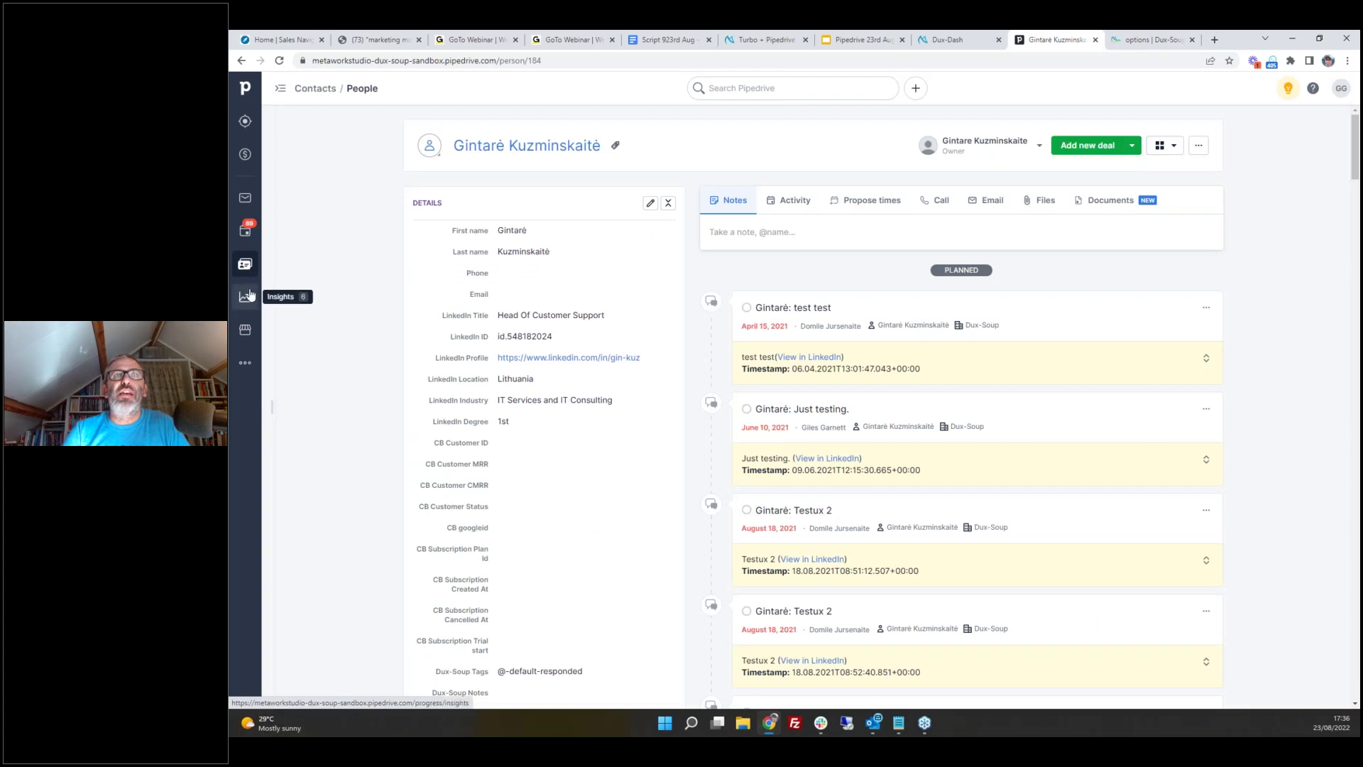
click(245, 232)
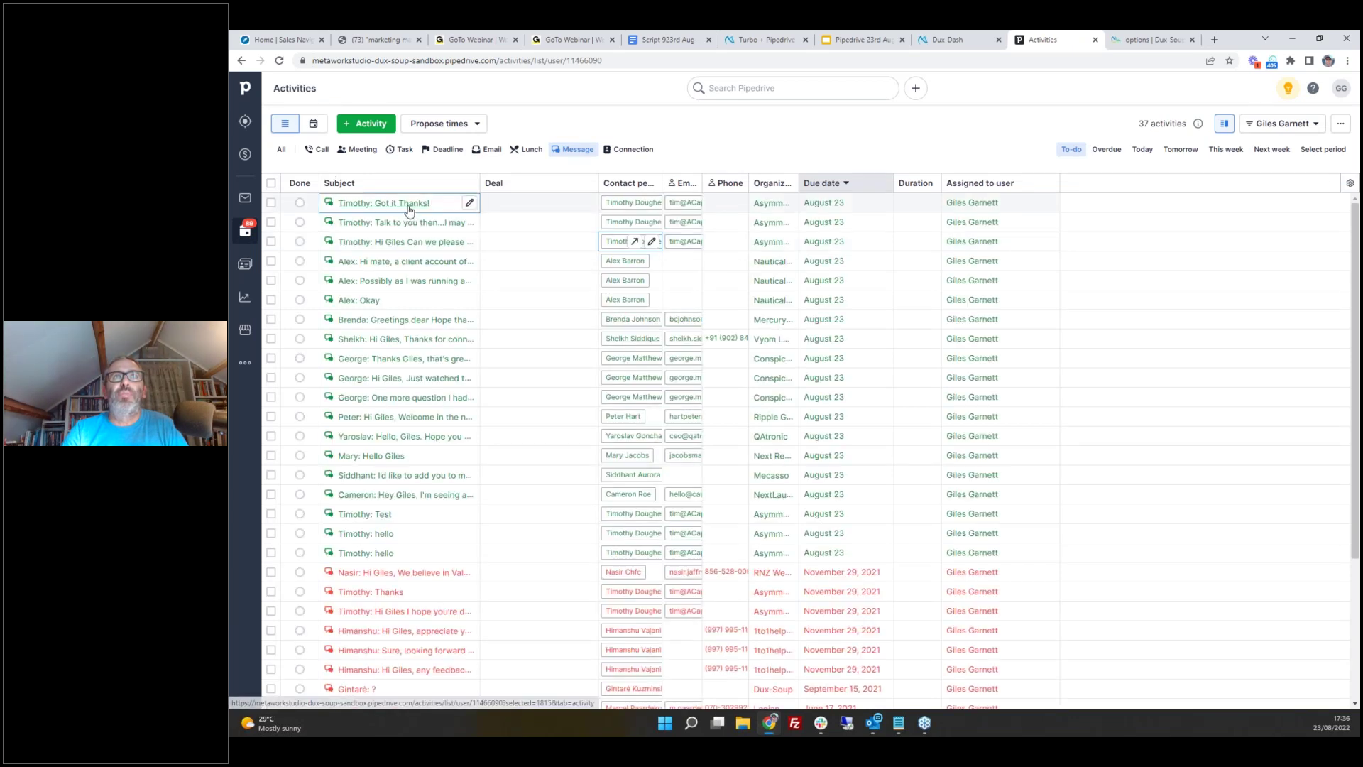
click(409, 206)
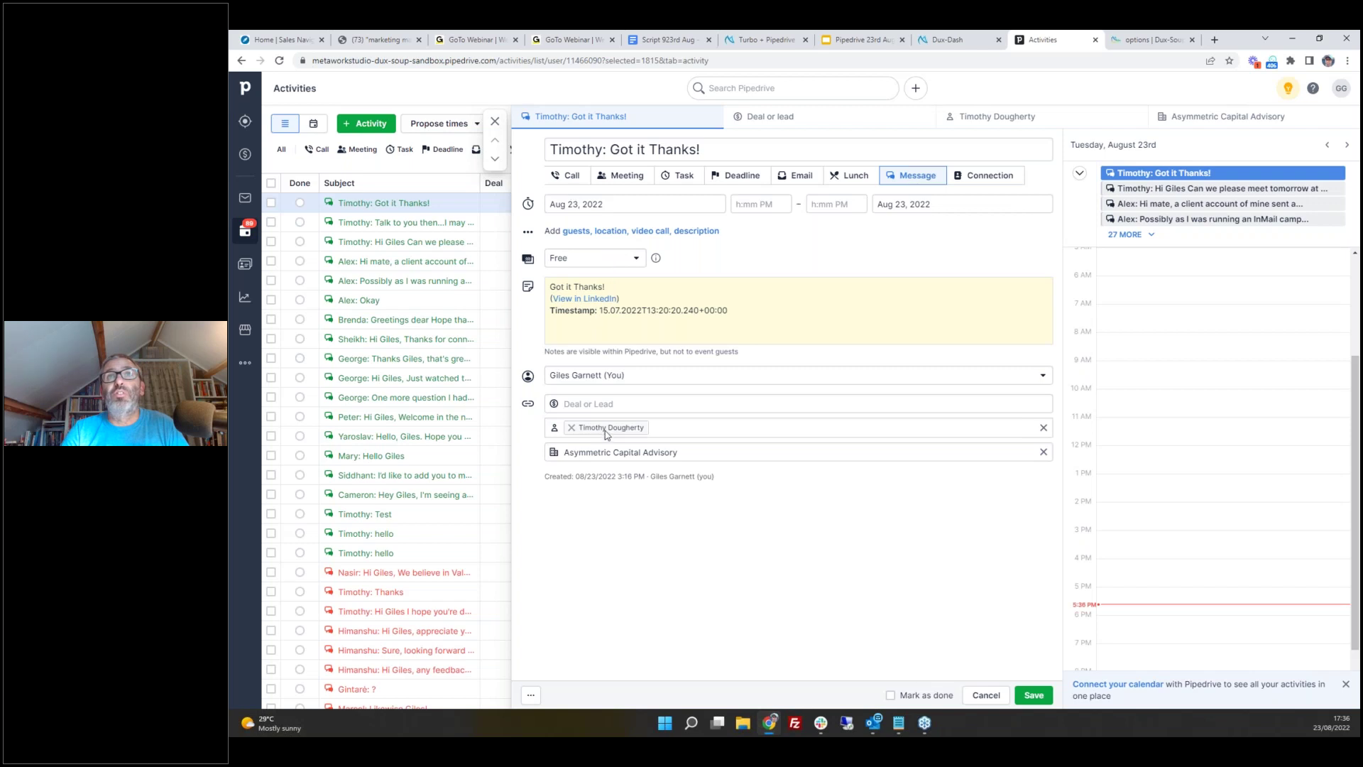
mouse_move(604, 430)
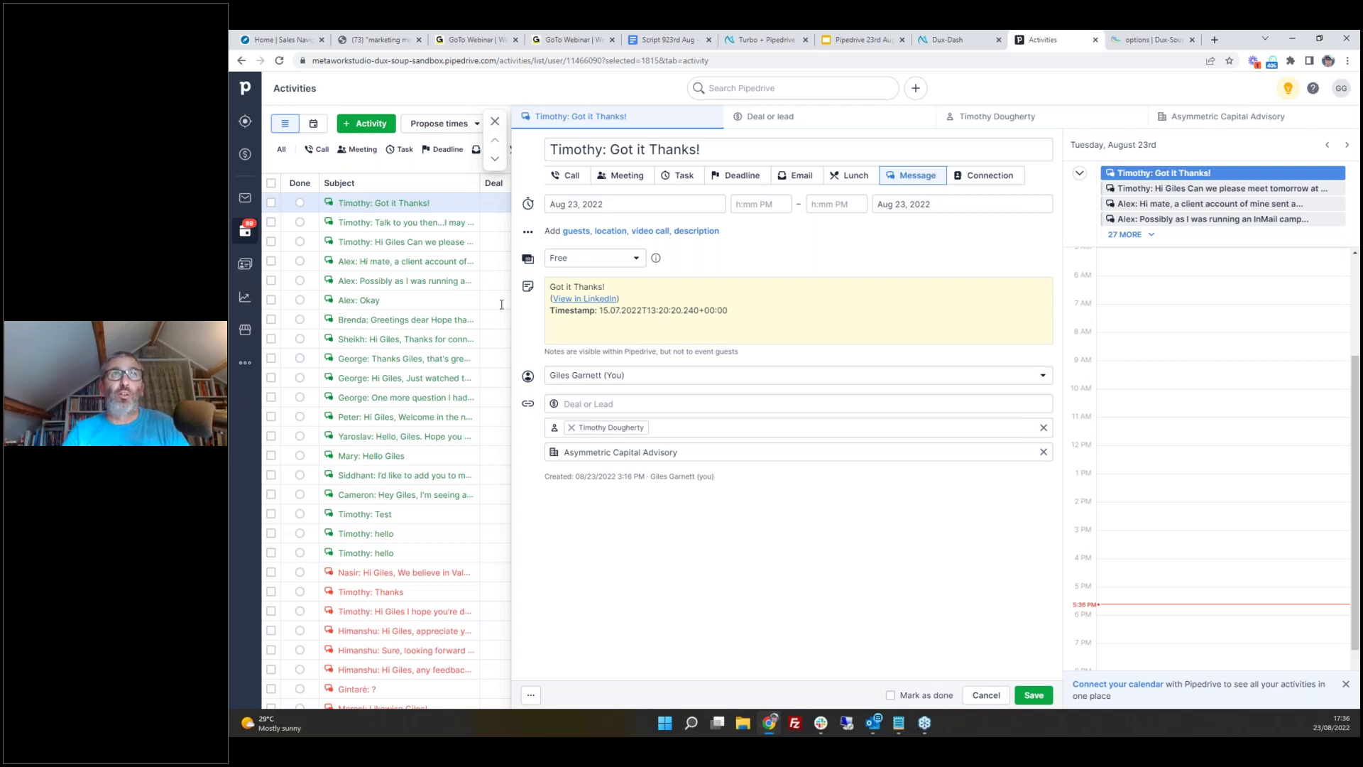
click(245, 265)
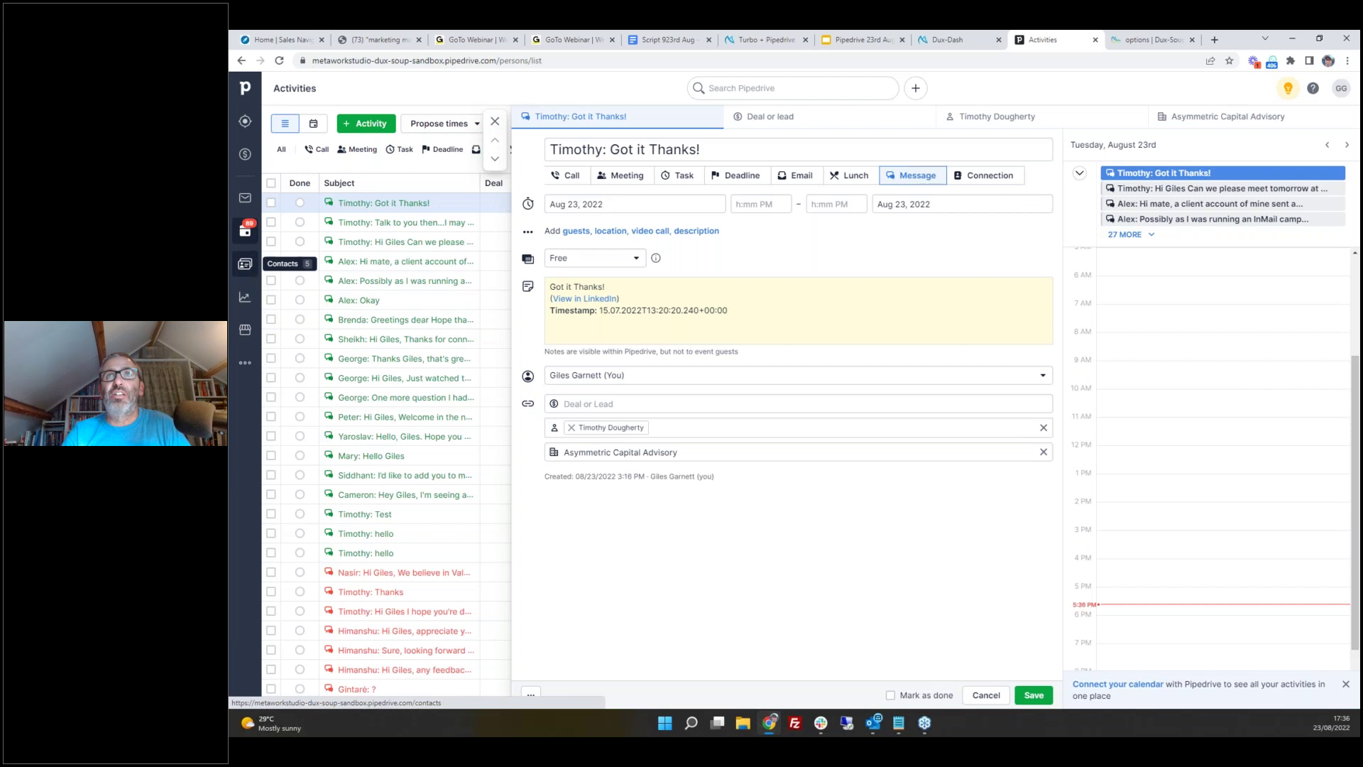
- Remove the test follow-up in the default campaign from the Dux-Dash activity queue
click(948, 40)
click(320, 257)
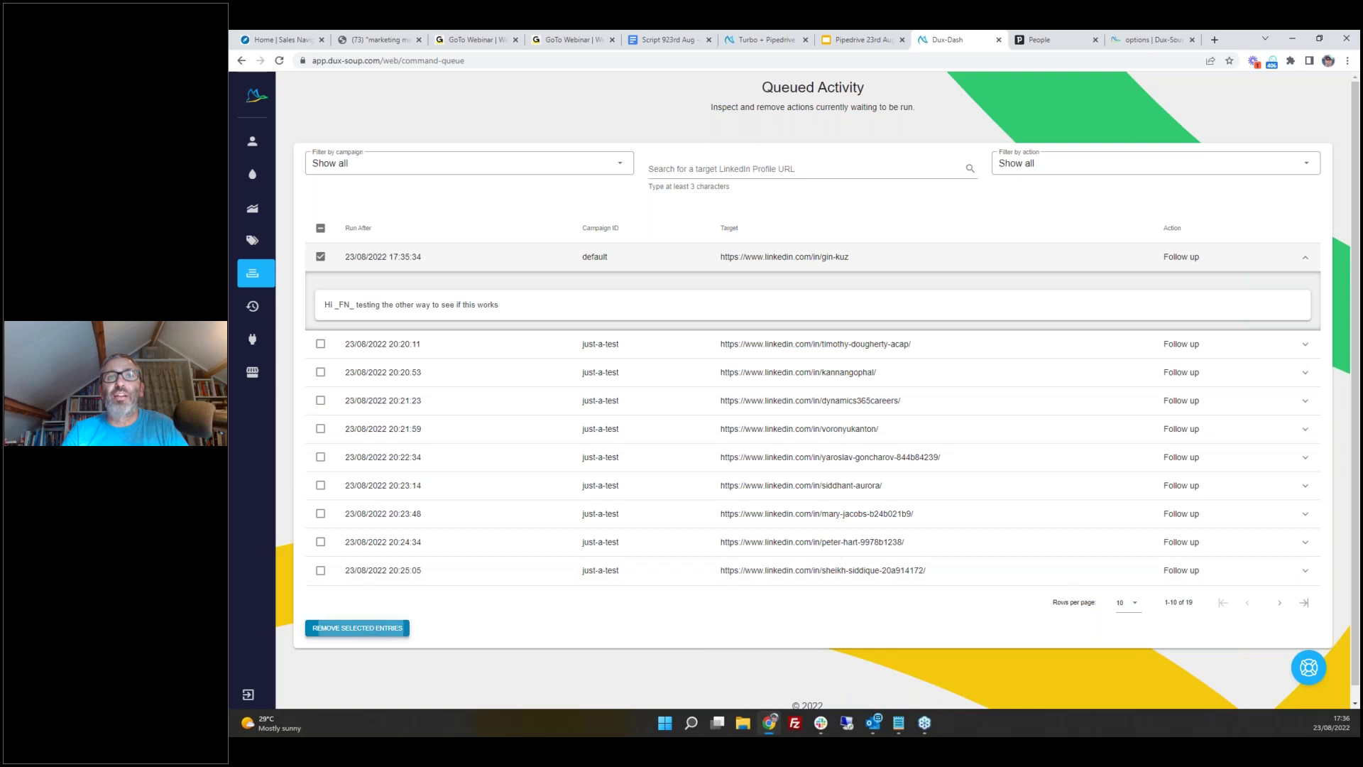
click(381, 625)
click(877, 424)
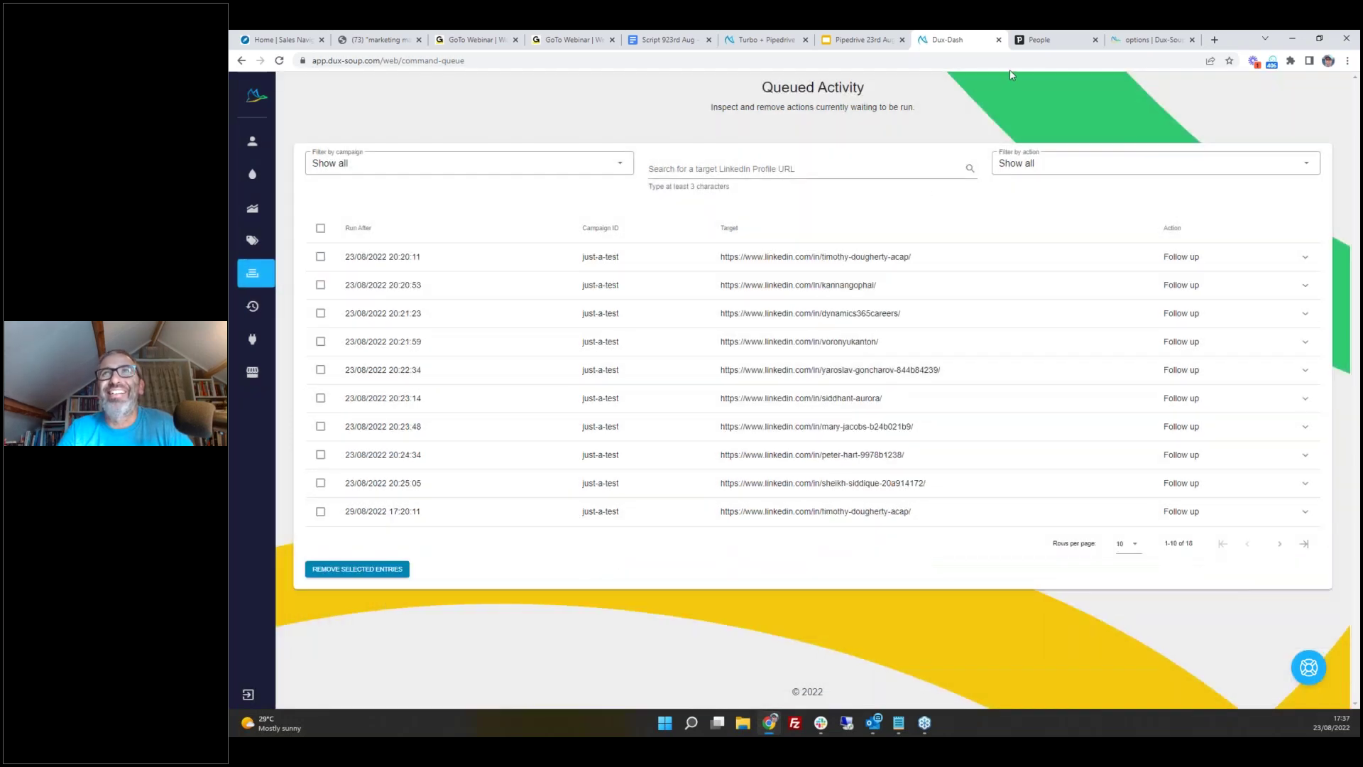
- Show the Questions slide of the Pipedrive 23rd August presentation full screen again, and exit the slideshow
click(863, 39)
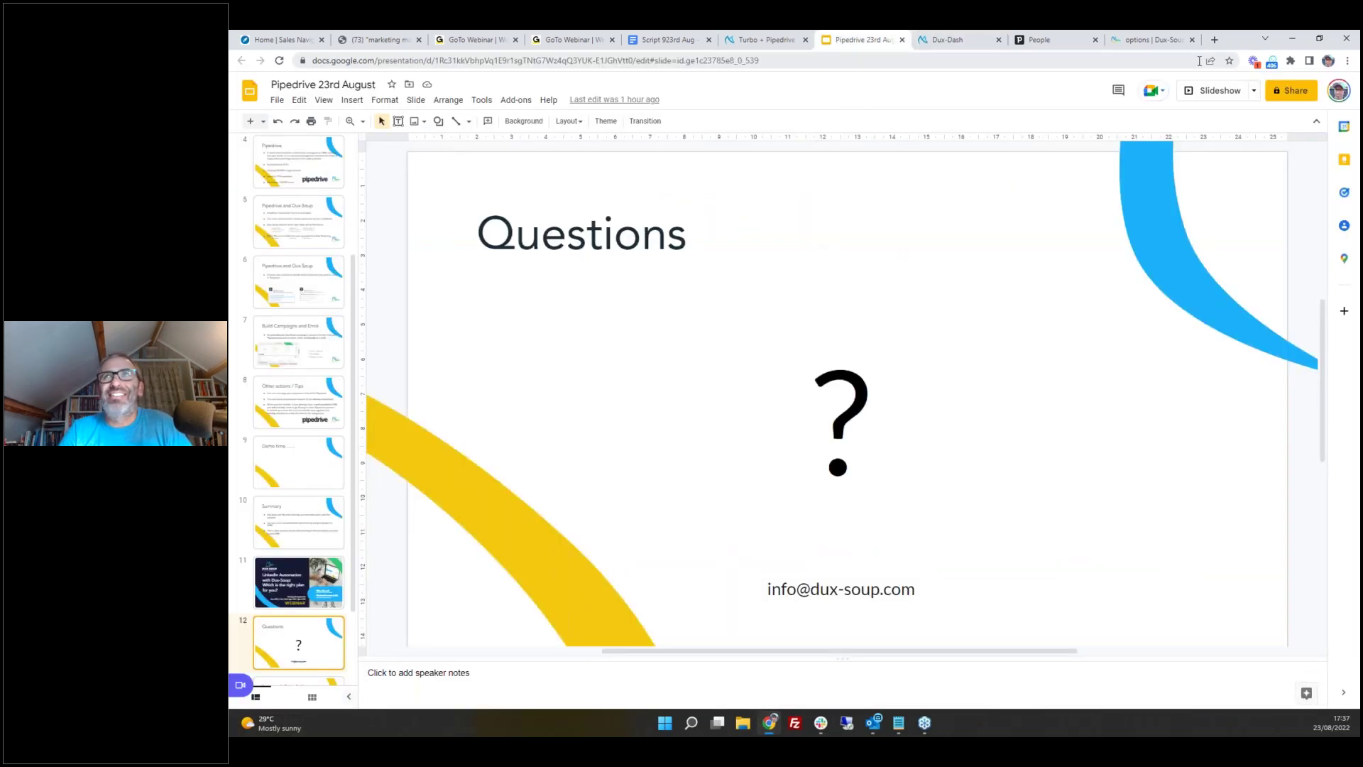
click(1220, 91)
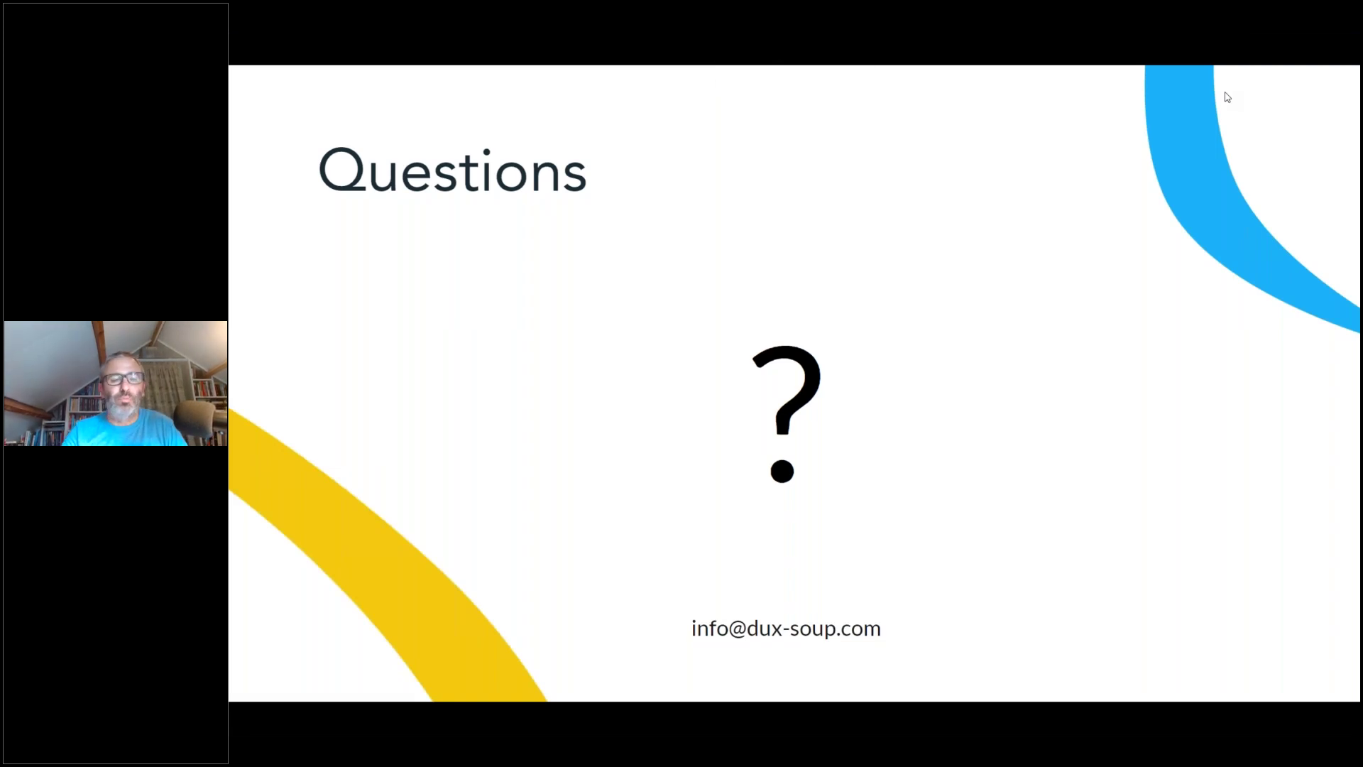
key(Escape)
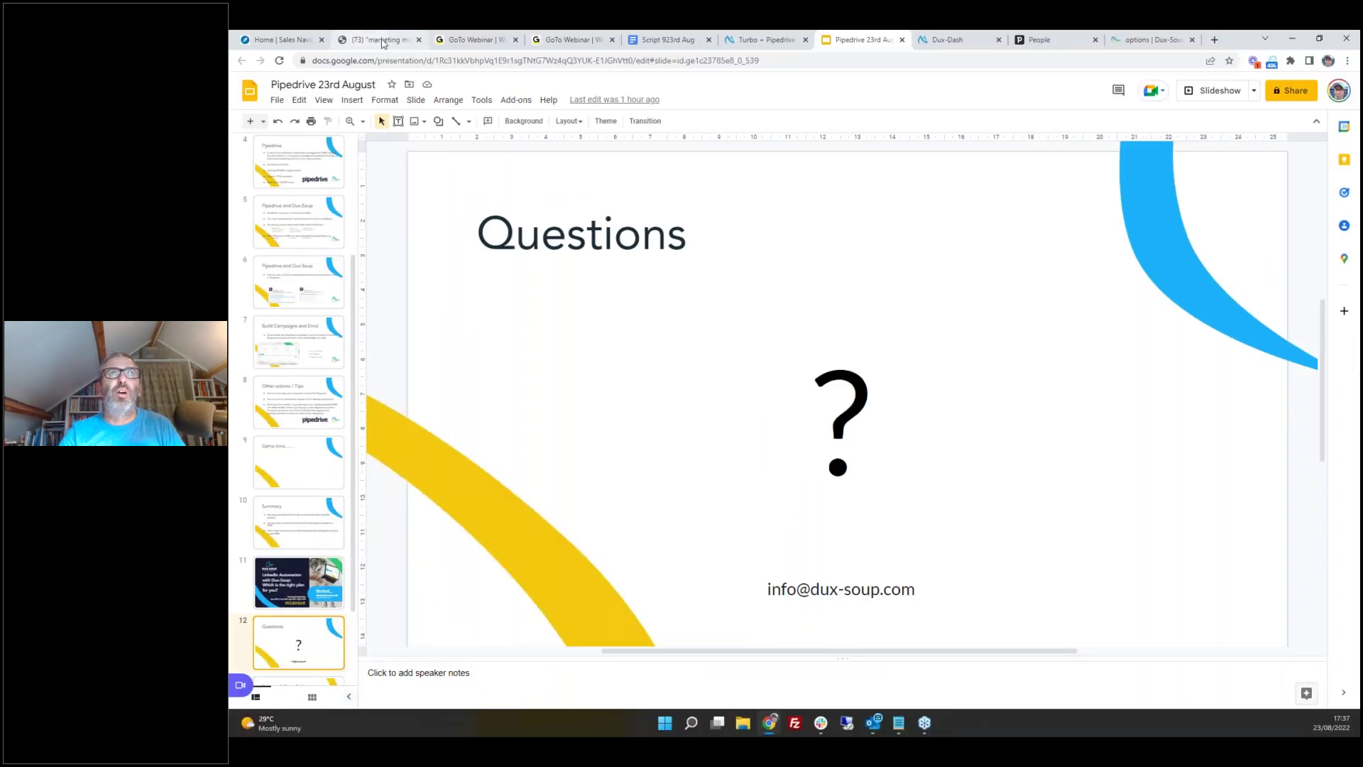
- Check the visit progress on the LinkedIn marketing manager search, and reload the Pipedrive People list to look for new contacts
click(384, 41)
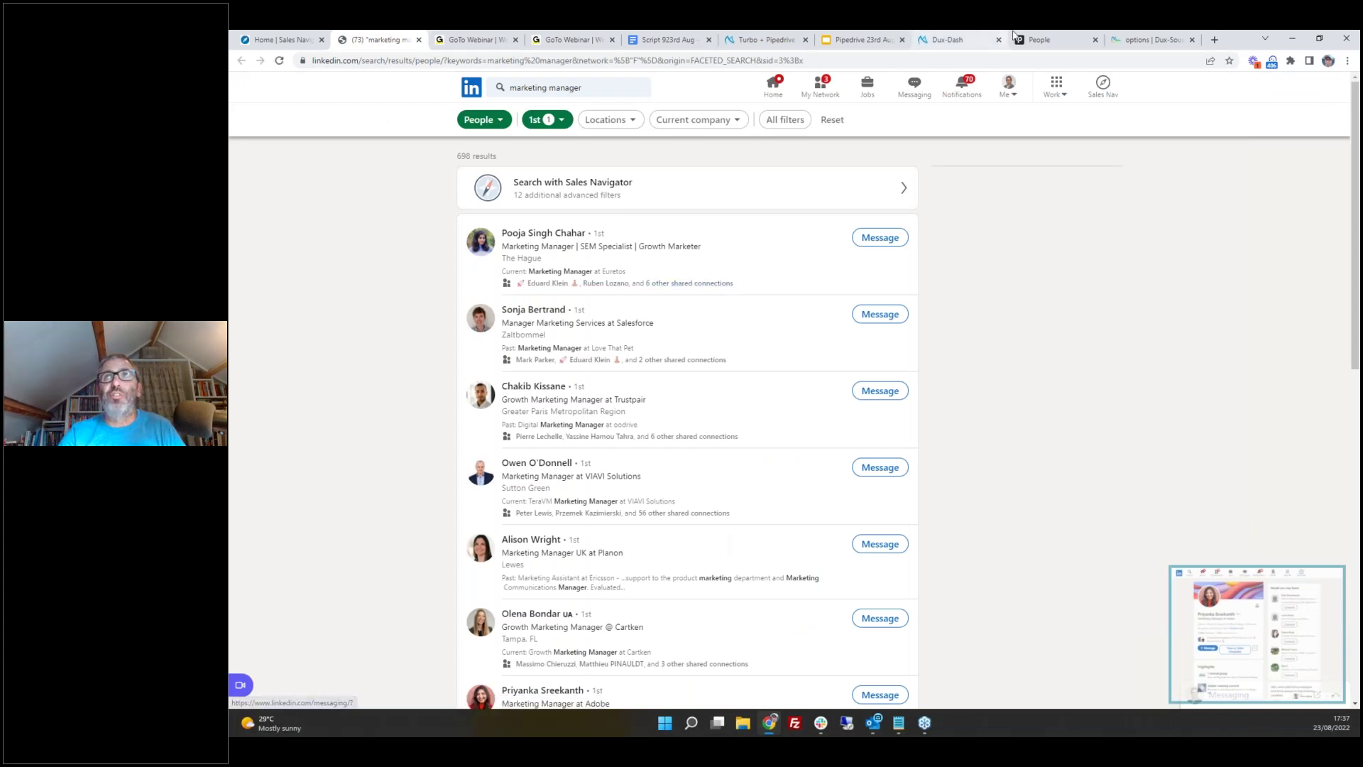
click(1039, 39)
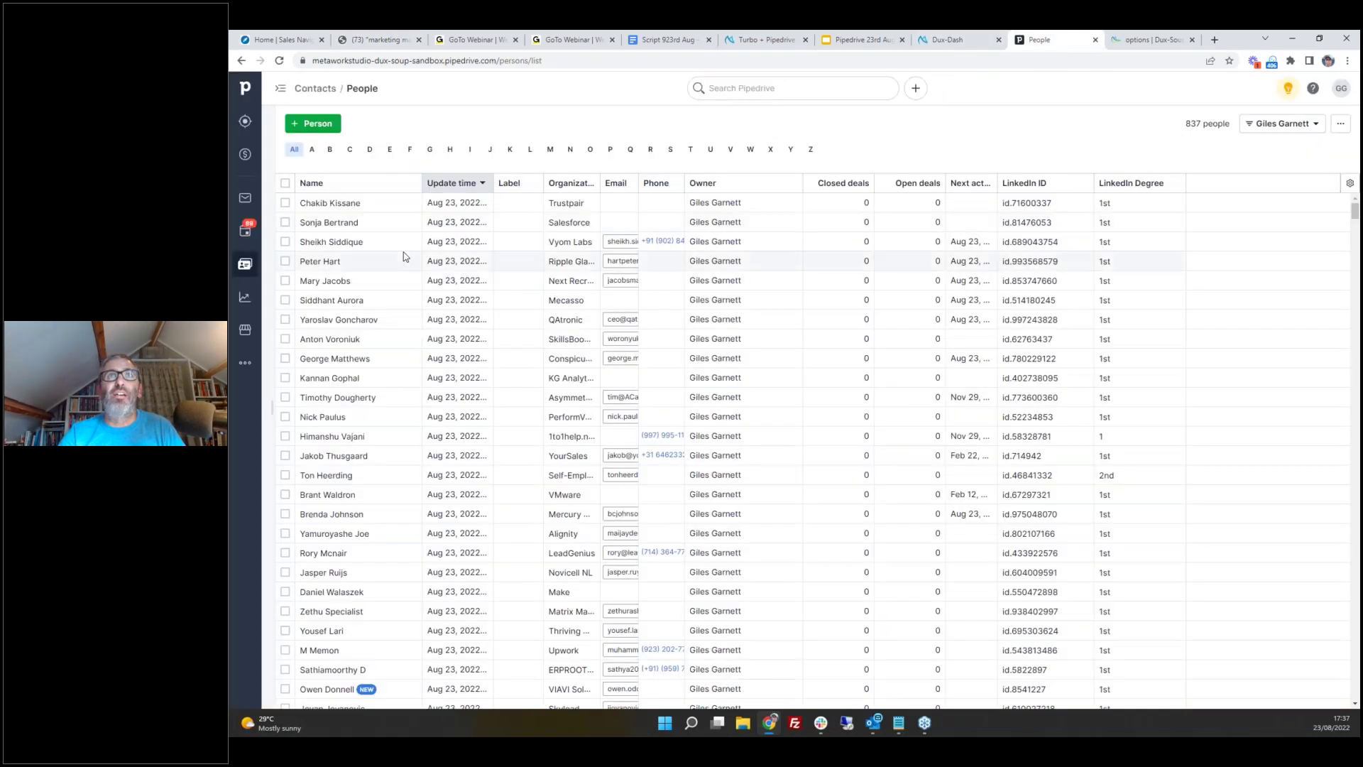
click(280, 61)
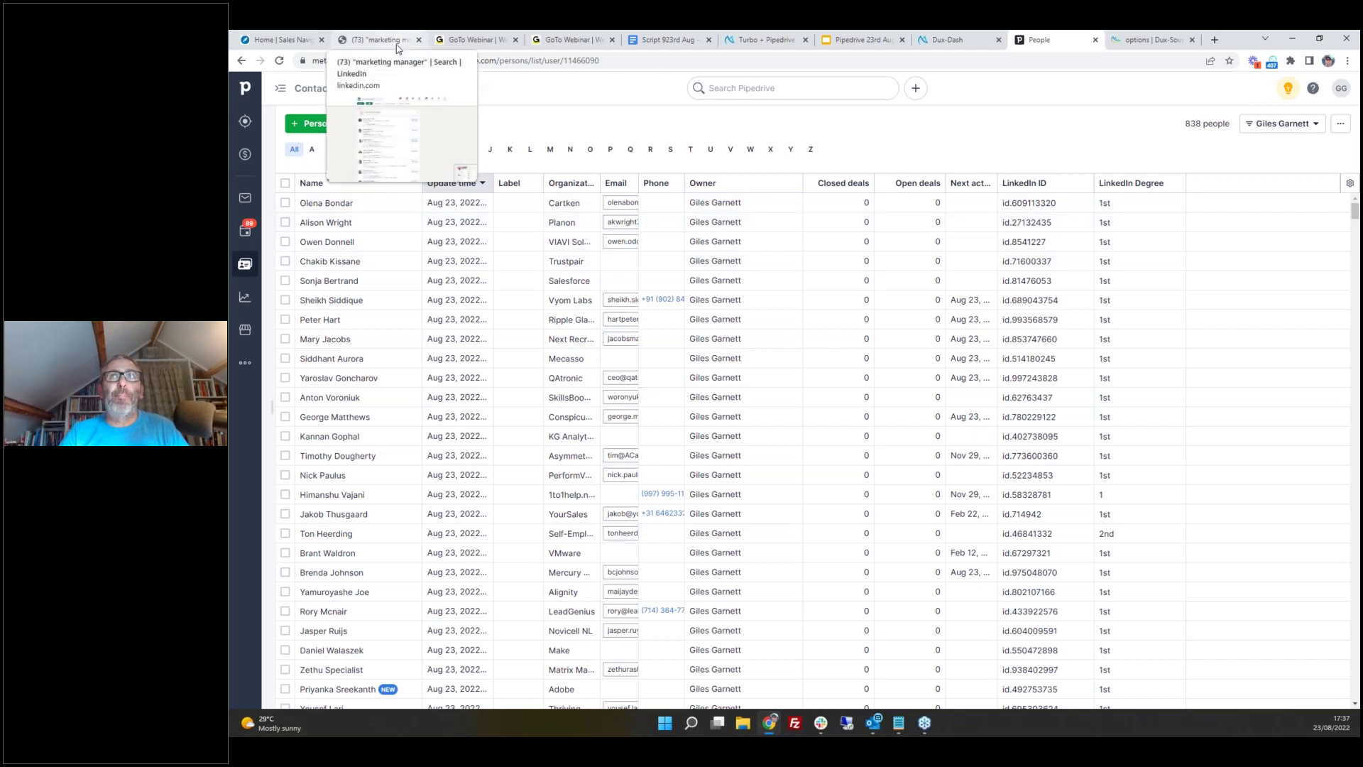
- Present the "LinkedIn Automation with Dux-Soup: Which is the right plan for you?" webinar slide full screen
click(859, 40)
click(313, 586)
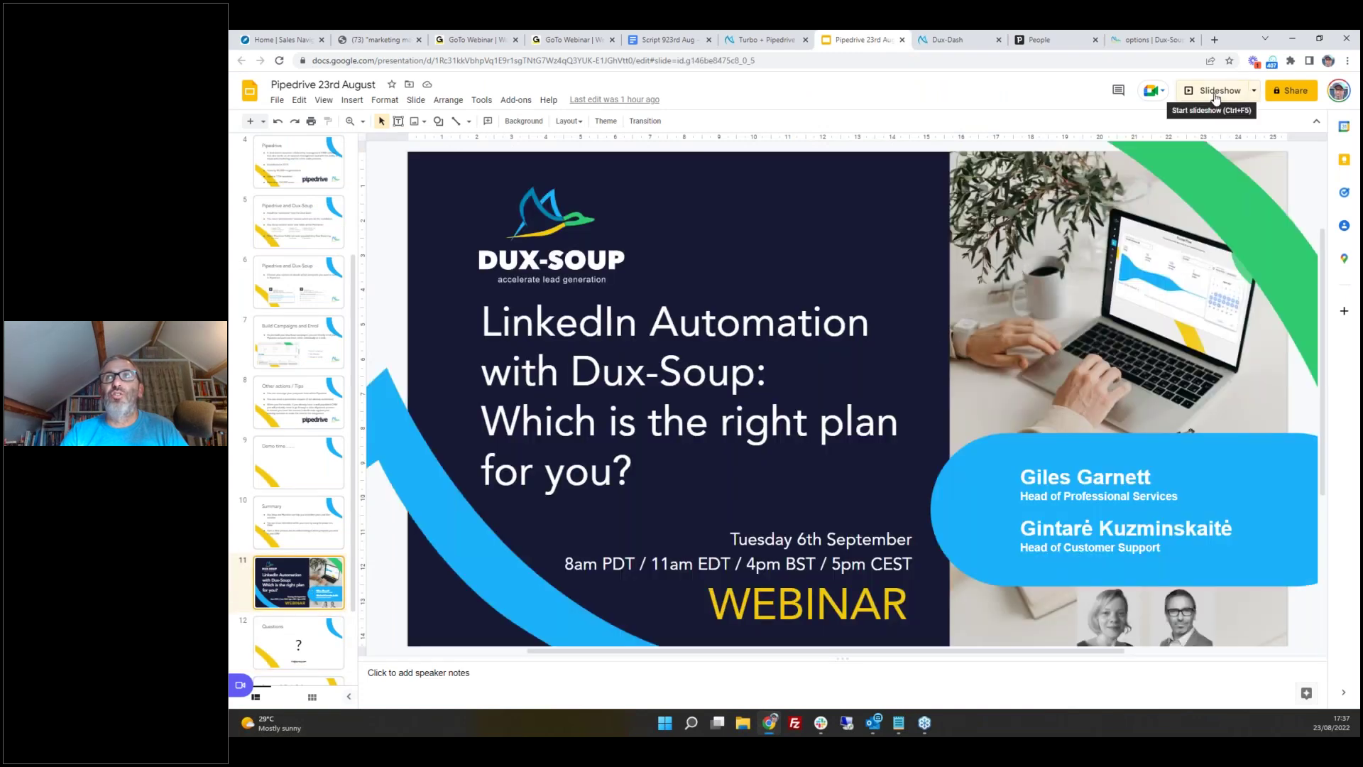
click(1215, 98)
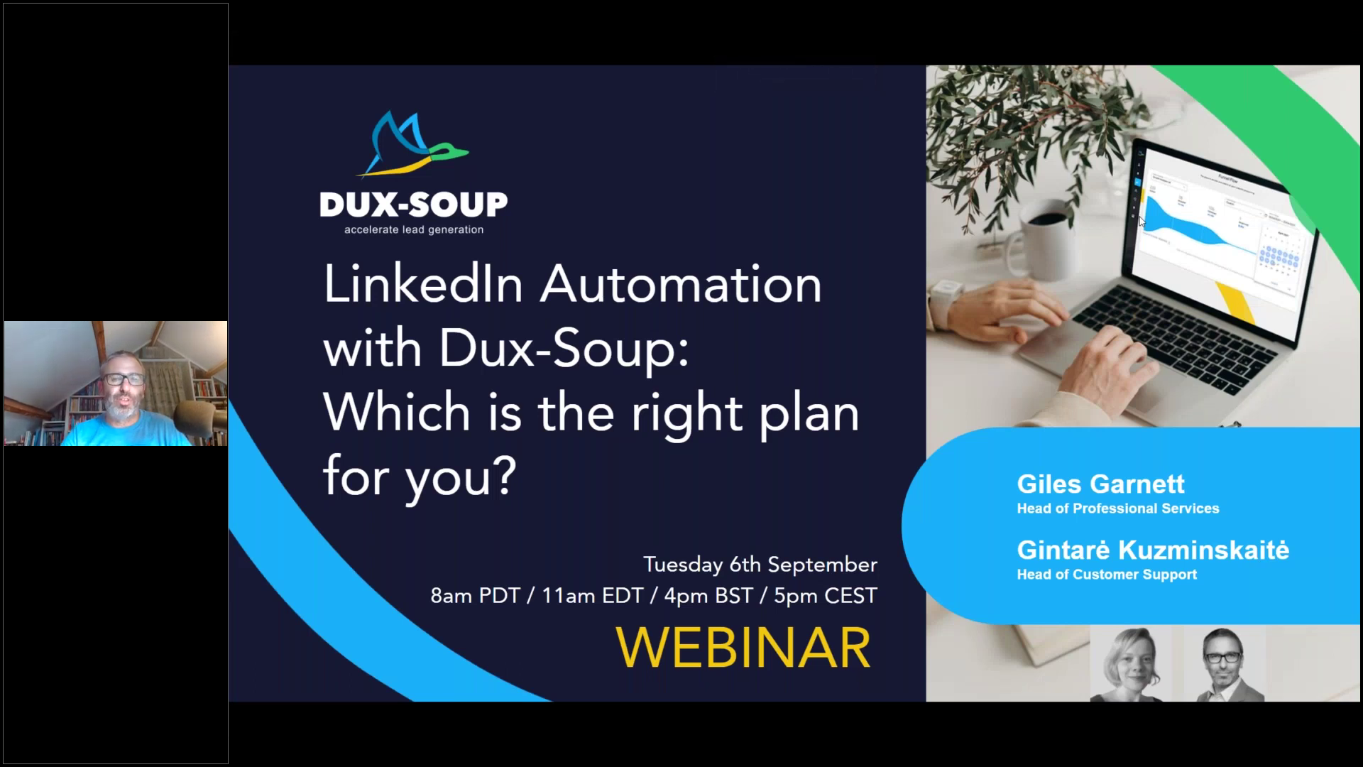
- Show the Booster & Tech Calls slide and finish the slideshow on the Thank you slide
key(End)
key(Left)
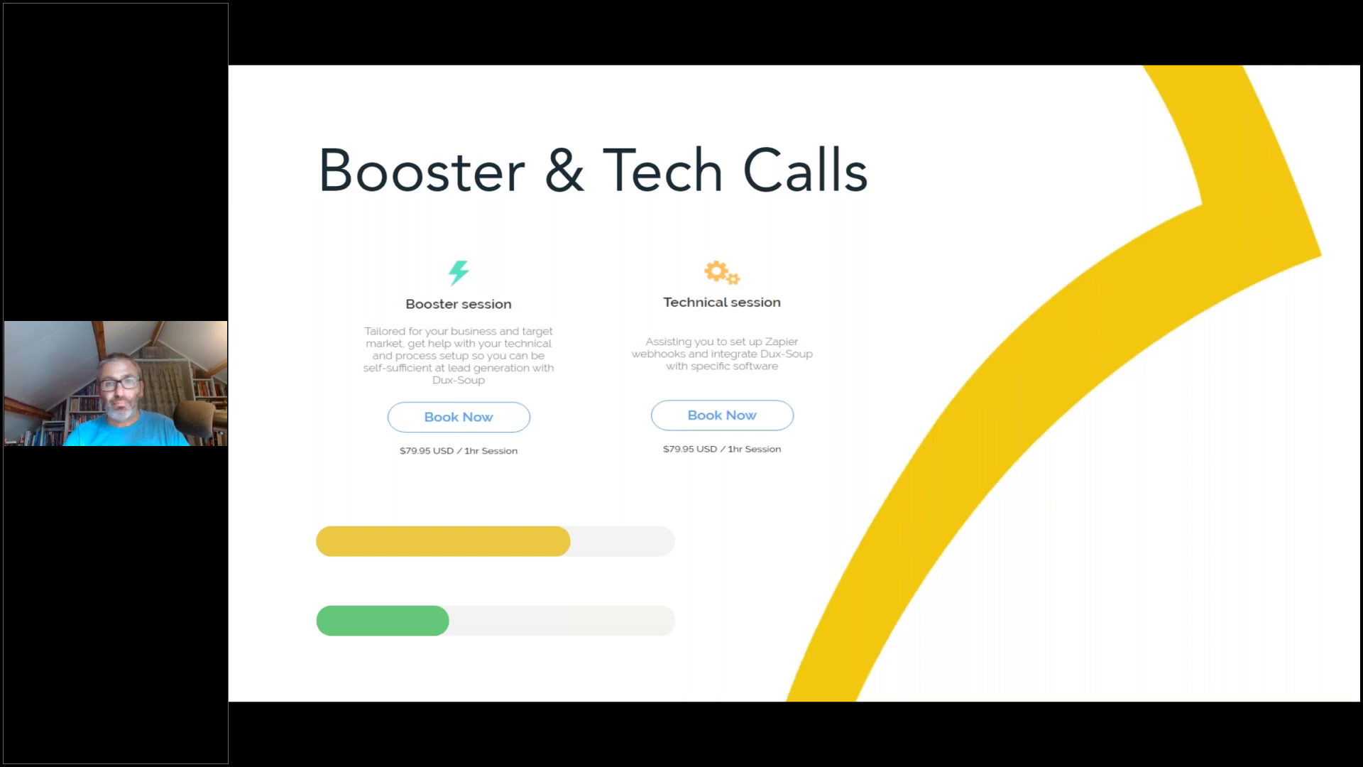
key(Right)
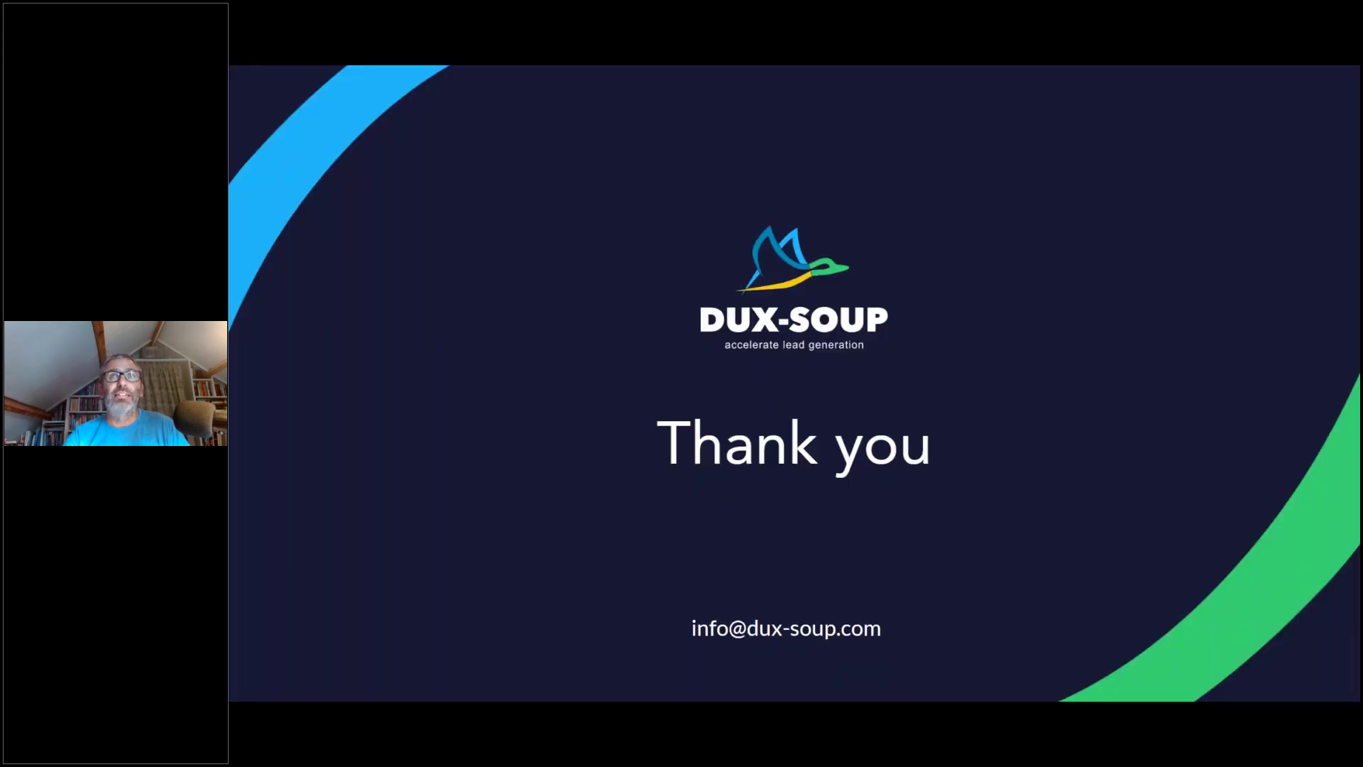